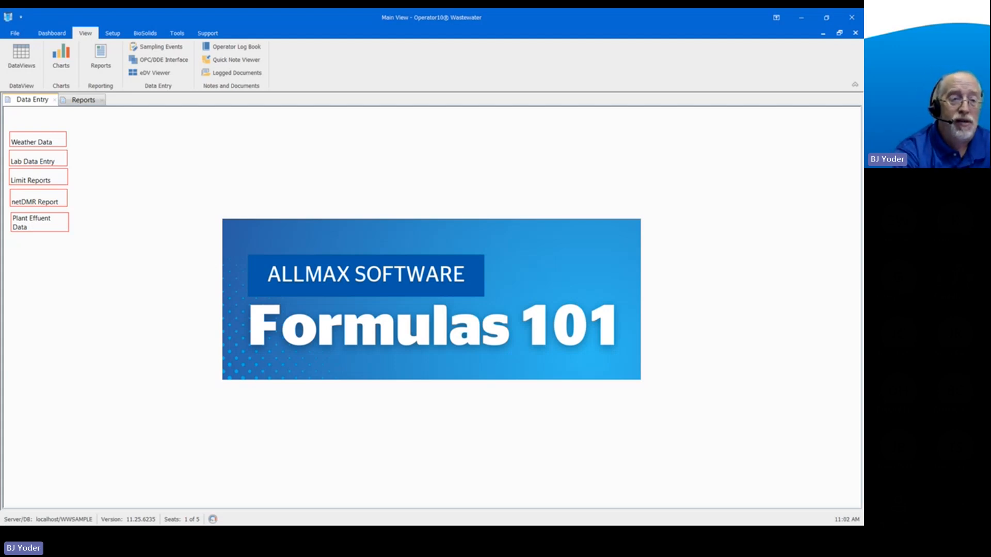
Step: Open the Location:Parameter setup list and look over the facility's existing combinations
left_click(113, 33)
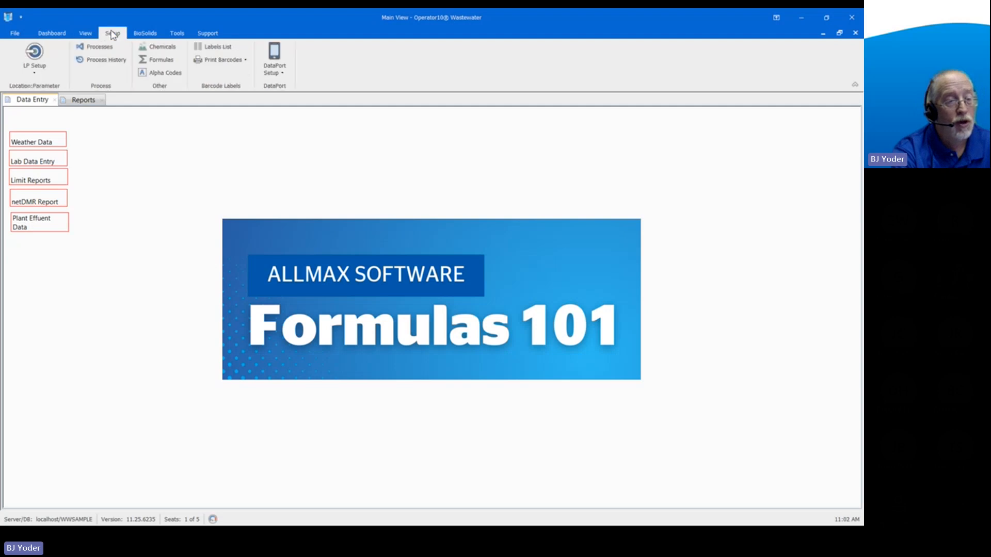
left_click(39, 72)
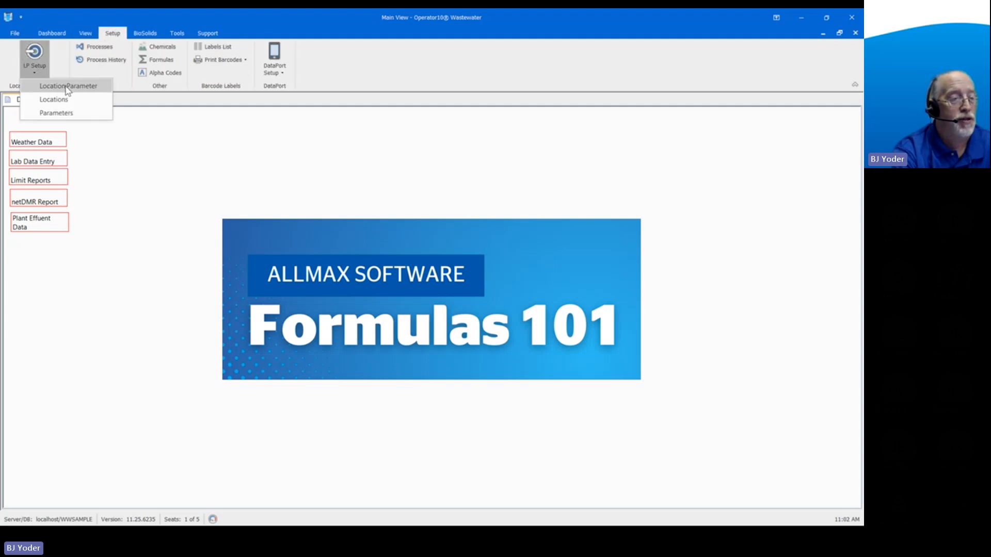
left_click(95, 90)
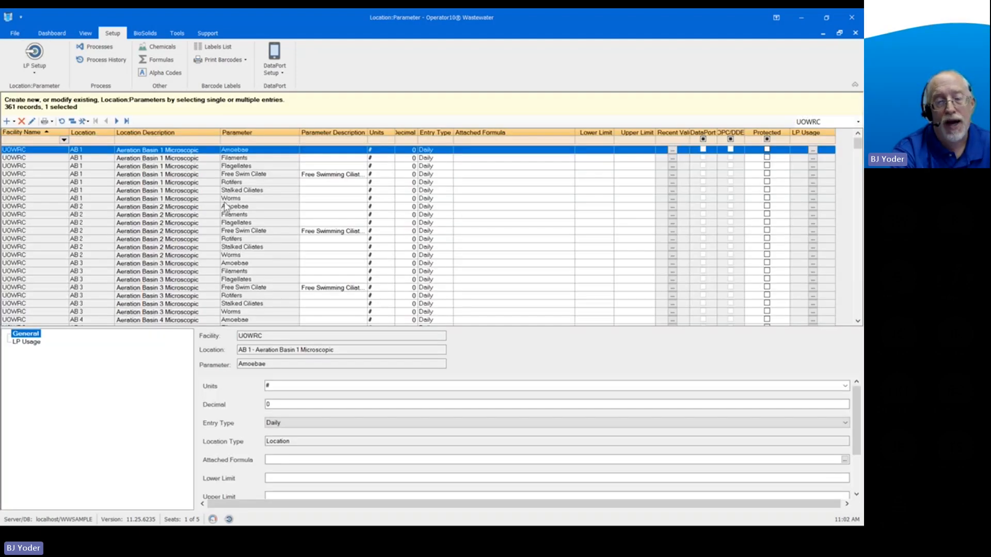
scroll(233, 205, "down", 3)
scroll(234, 205, "up", 1)
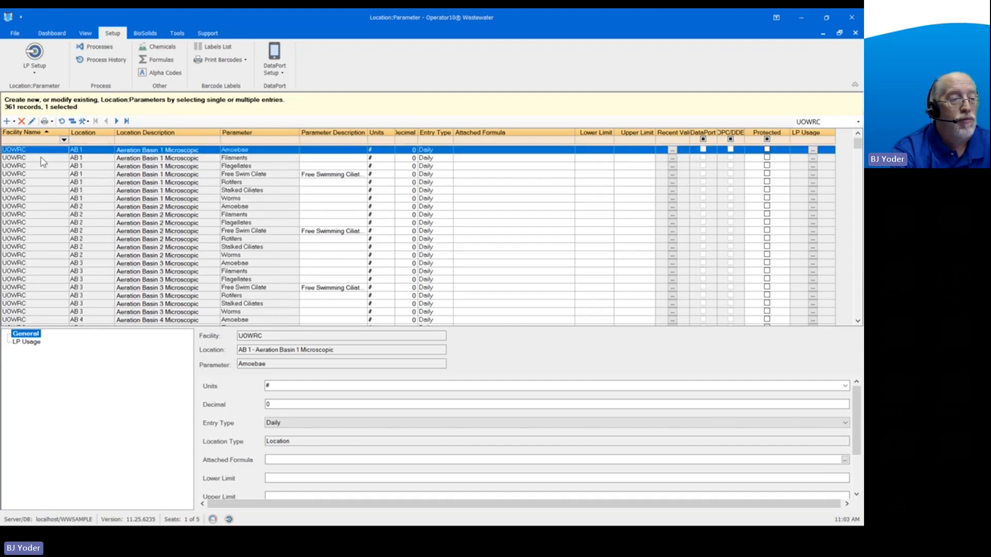
Step: Start a new location named Formula with no description and assign it to the UOWRC facility
left_click(7, 123)
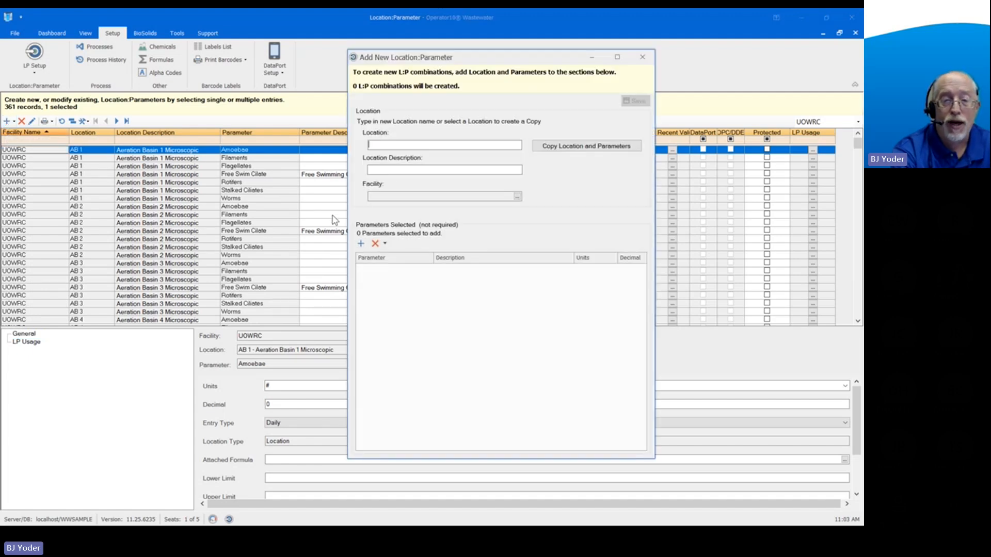
left_click(398, 148)
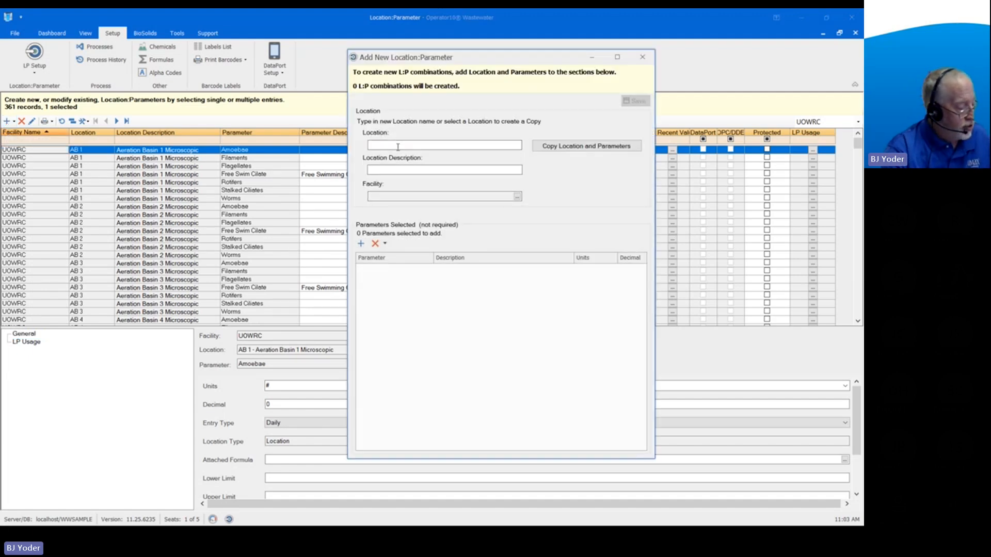
type("Formula")
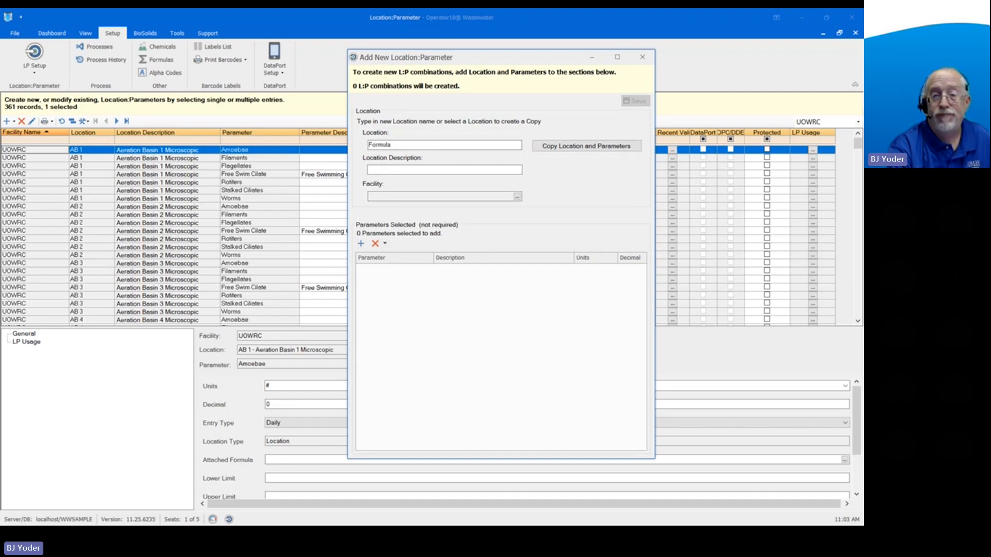
left_click(417, 170)
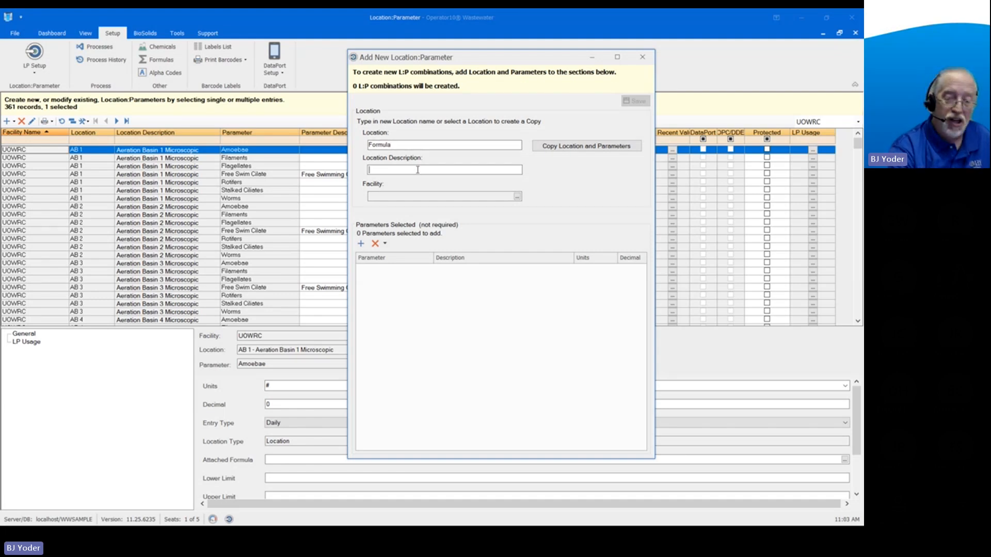
left_click(517, 196)
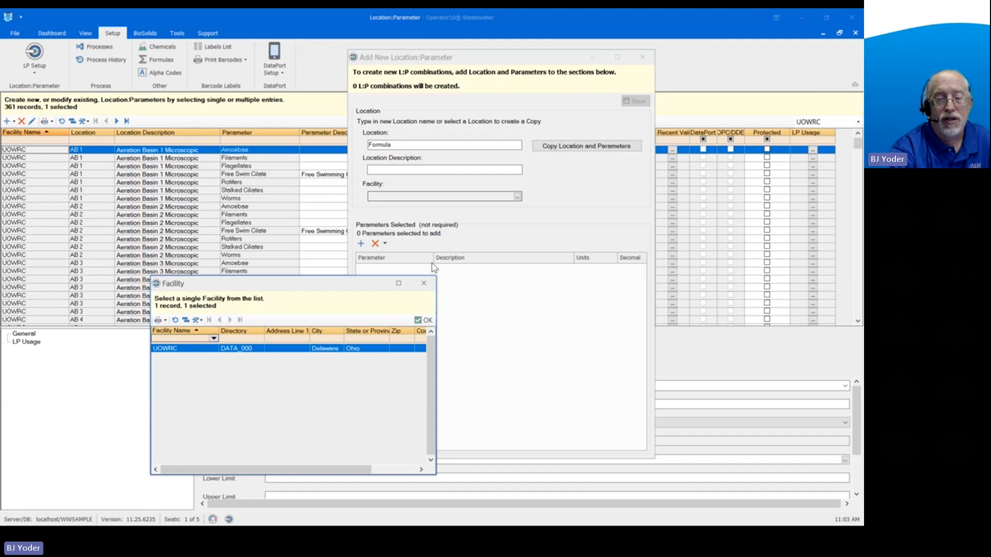
left_click(426, 320)
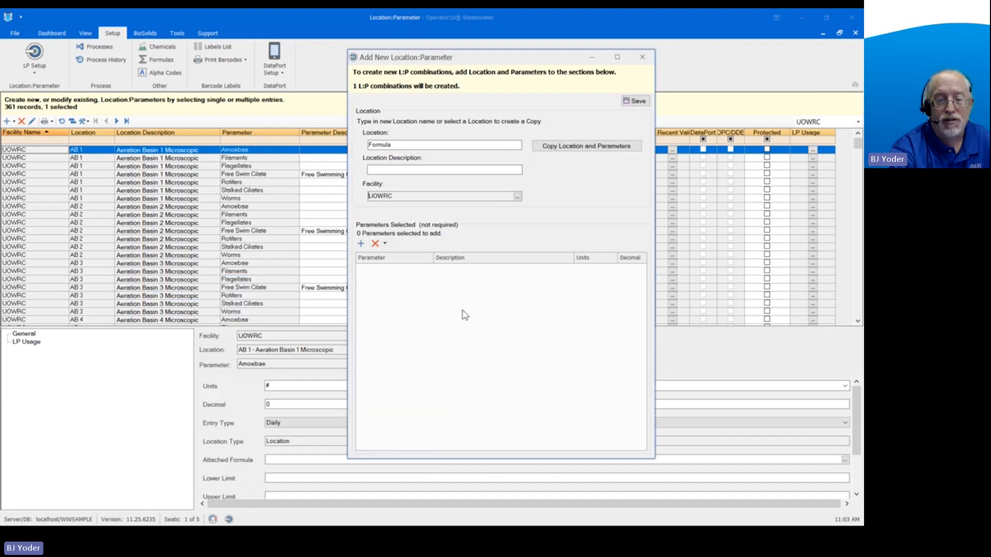
Step: Filter the standard parameters by lbs and add BODLBS, NH3LBS and TSSLBS to the Formula location
left_click(360, 244)
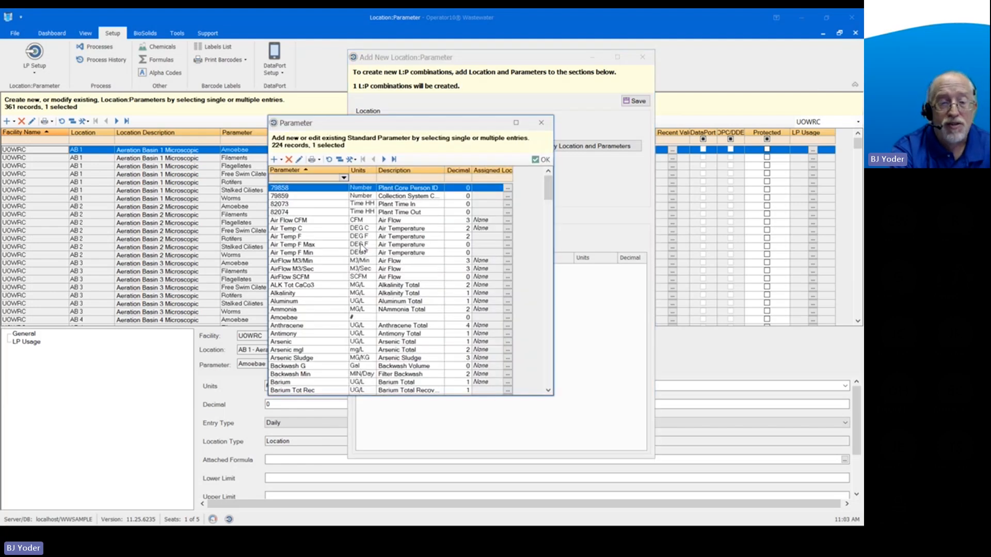
left_click(290, 178)
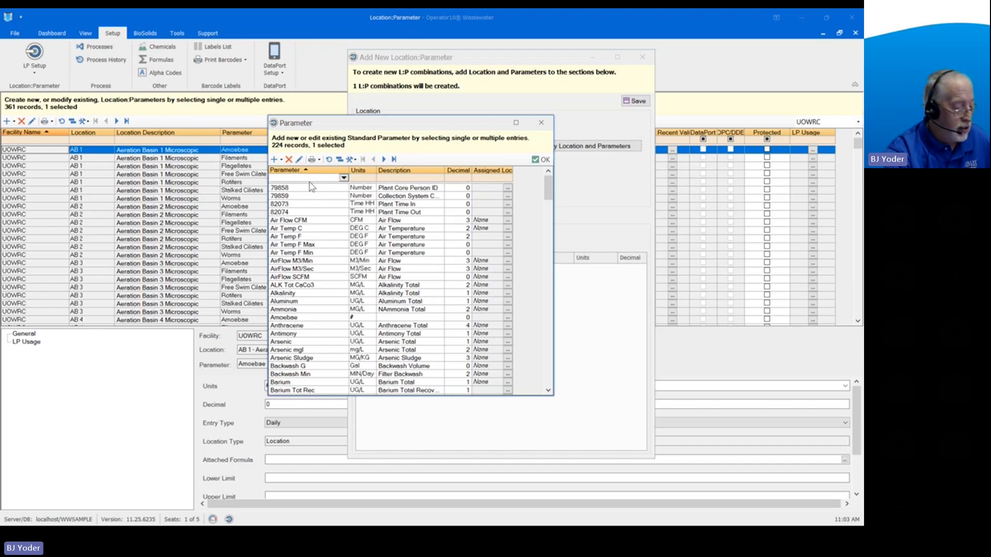
type("lbs")
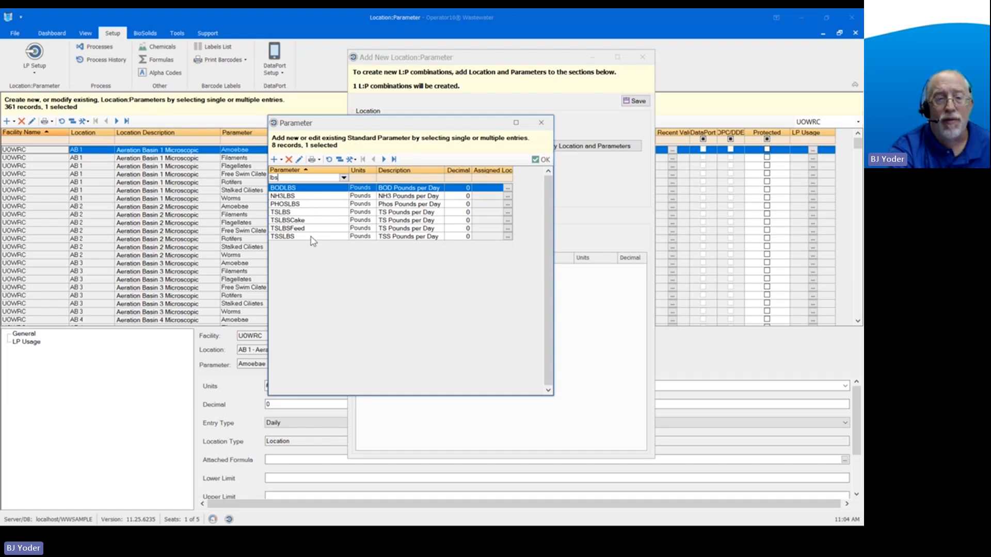
left_click(308, 197, "ctrl")
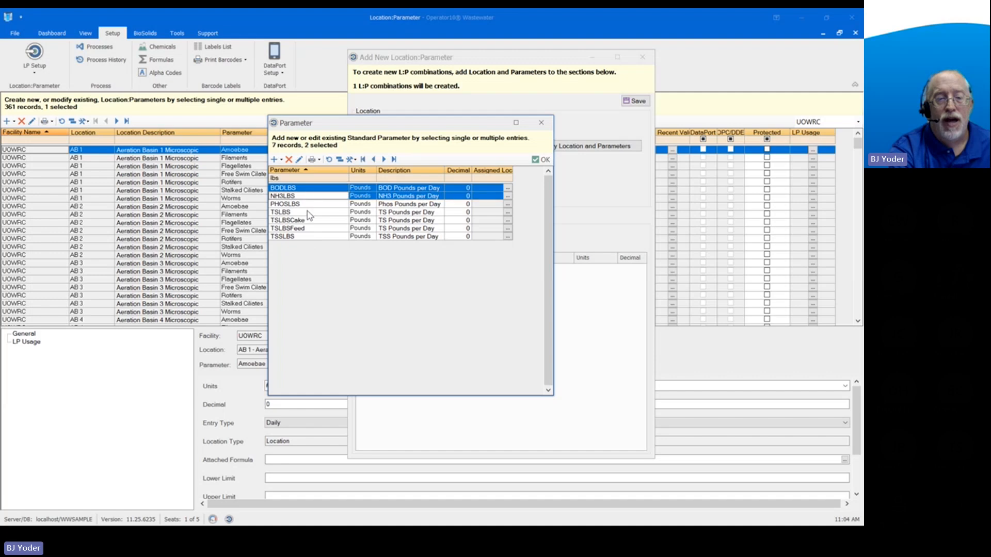
left_click(306, 238, "ctrl")
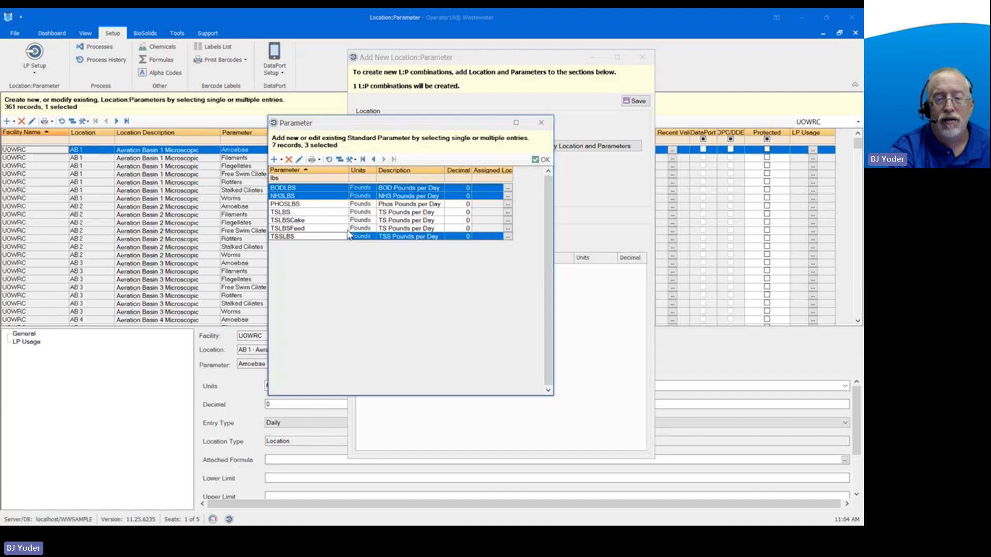
left_click(543, 160)
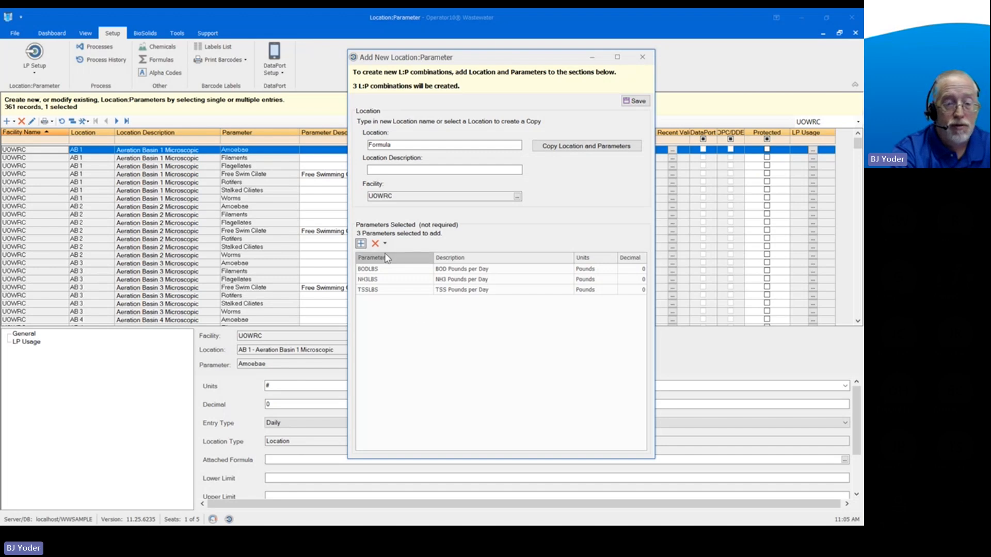
Step: Filter the standard parameters by bod and select BODREM, the BOD percent removal parameter
left_click(361, 244)
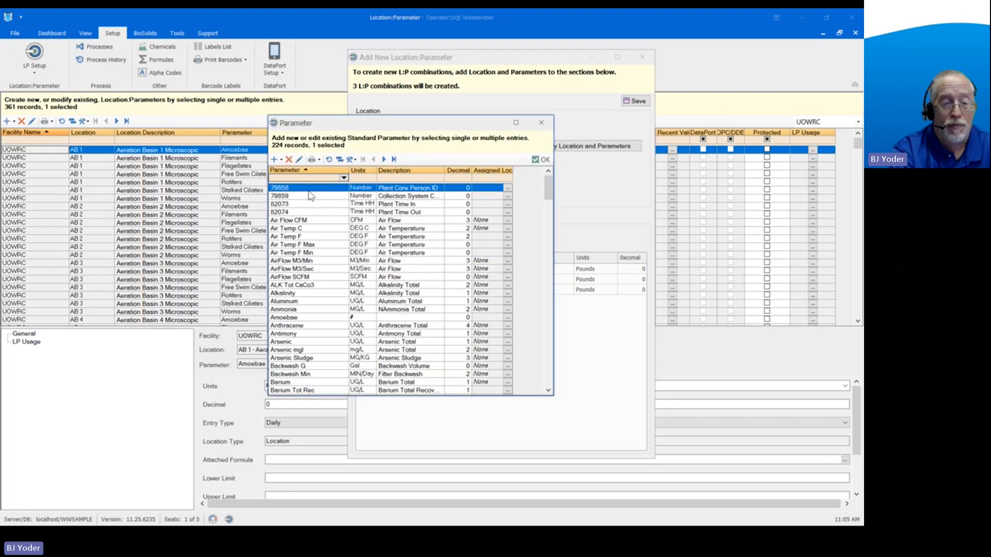
left_click(299, 179)
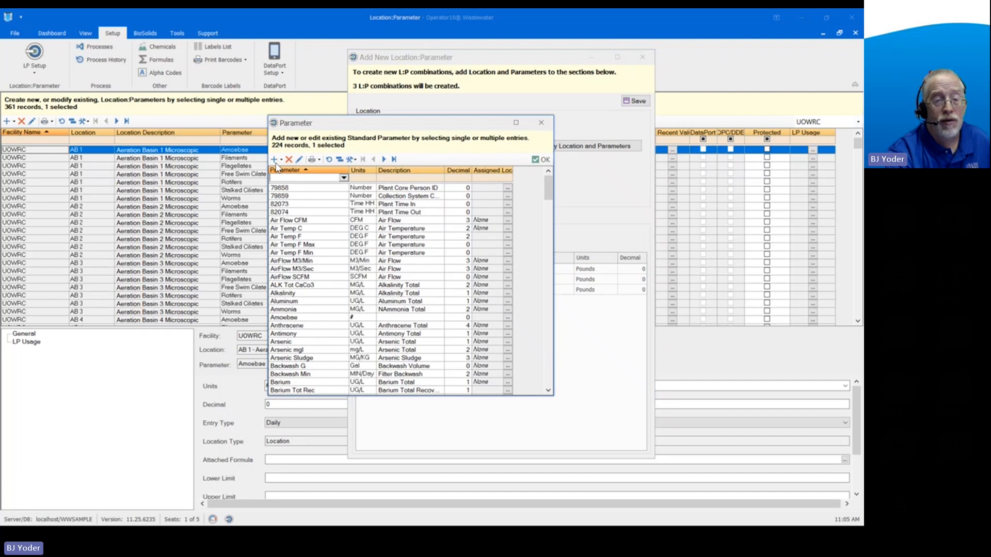
left_click(312, 178)
type("per")
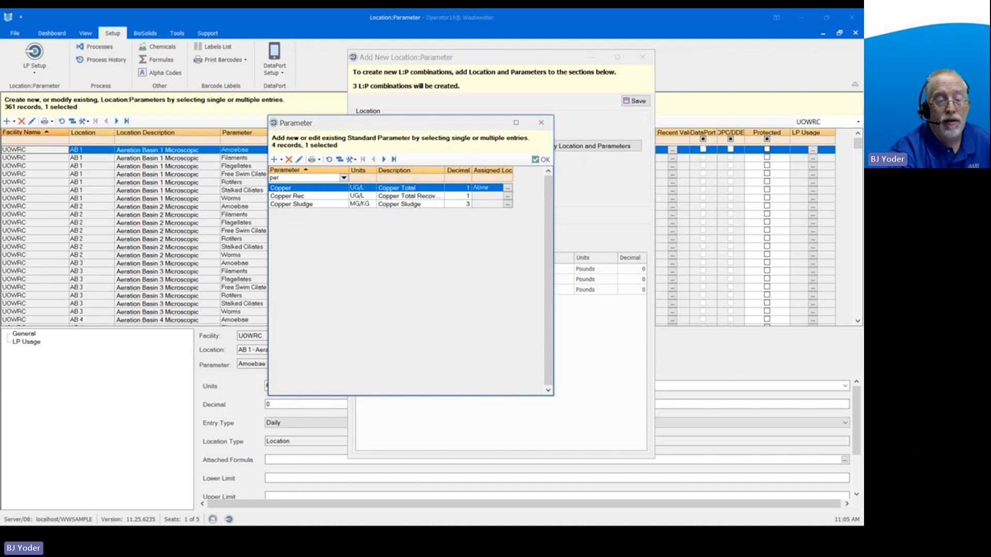
key("BackSpace")
key("BackSpace")
key("BackSpace")
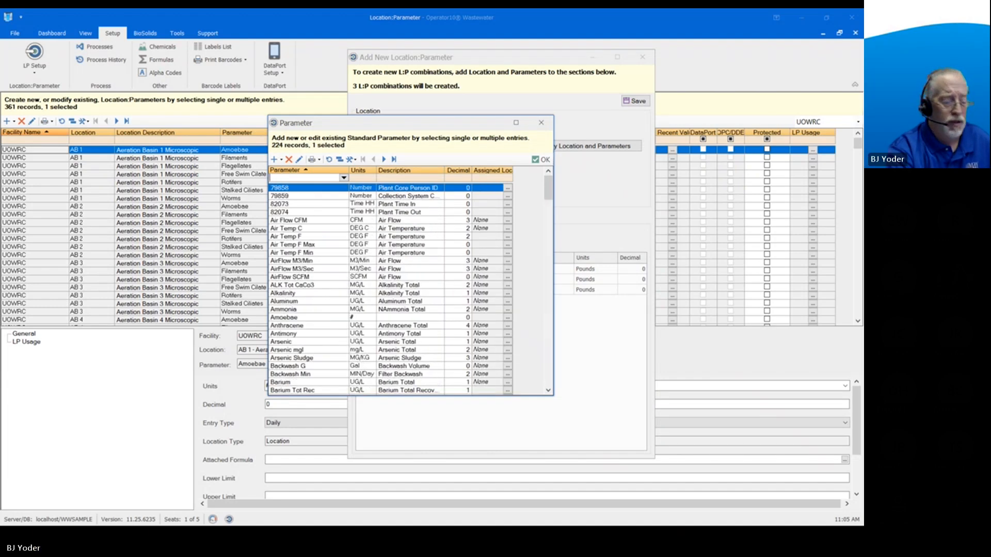
type("bod")
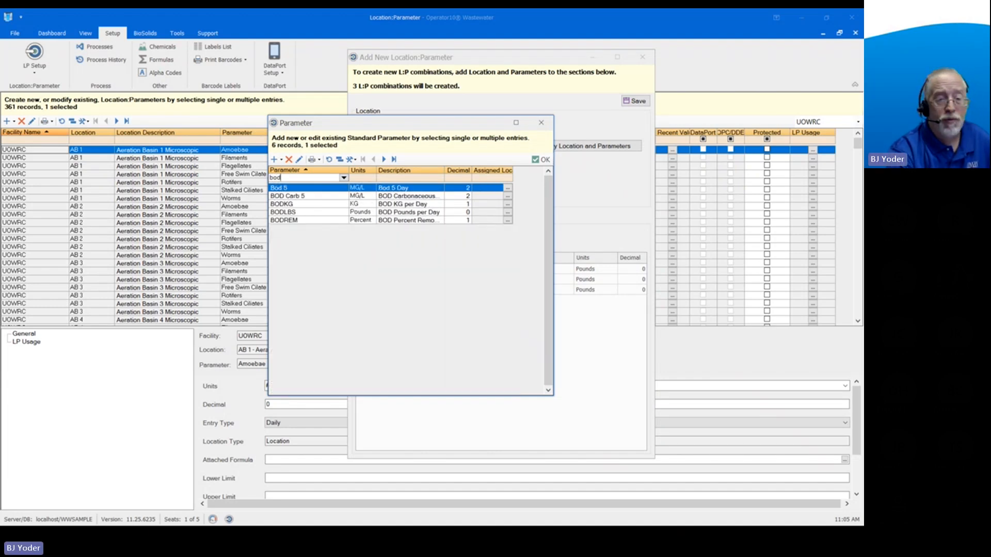
left_click(309, 220)
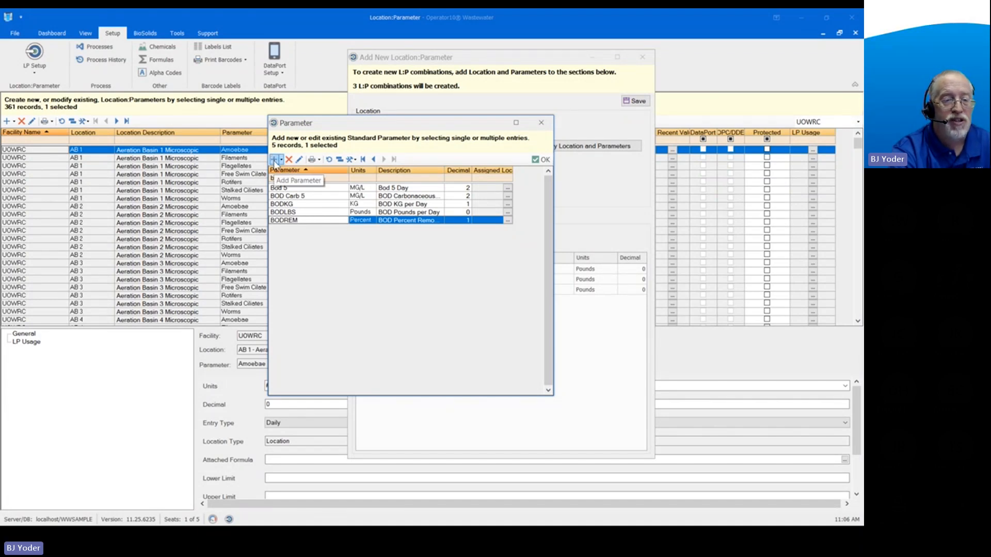
left_click(275, 159)
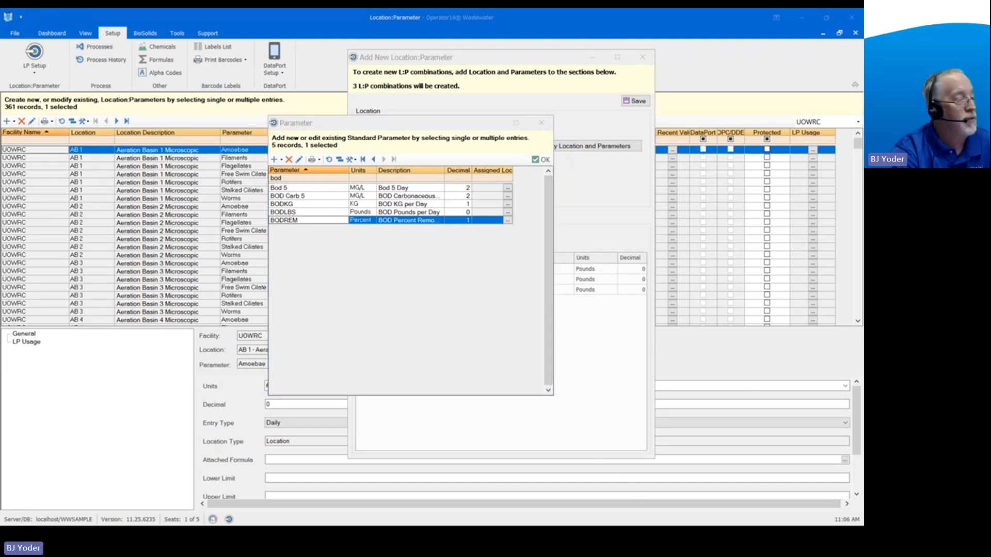
left_click(372, 227)
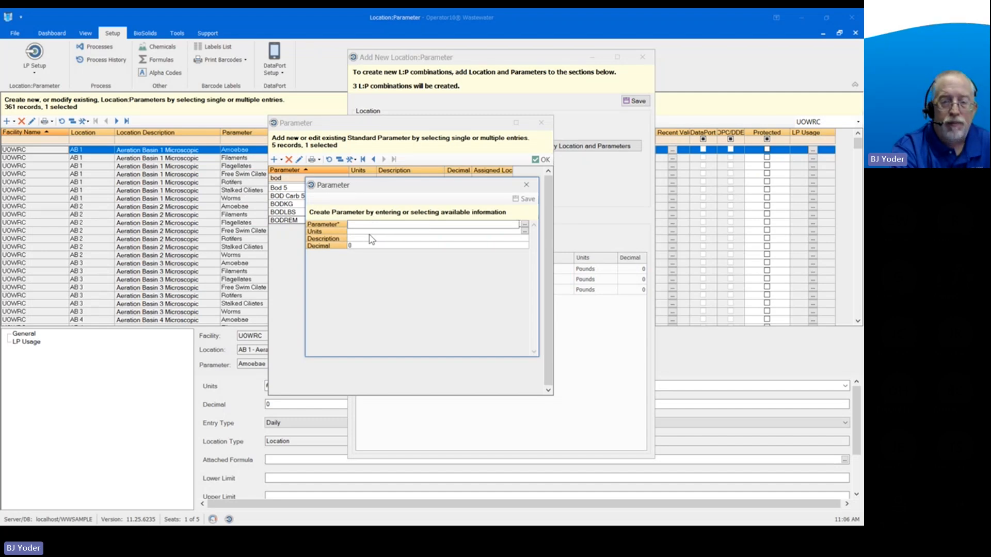
left_click(527, 187)
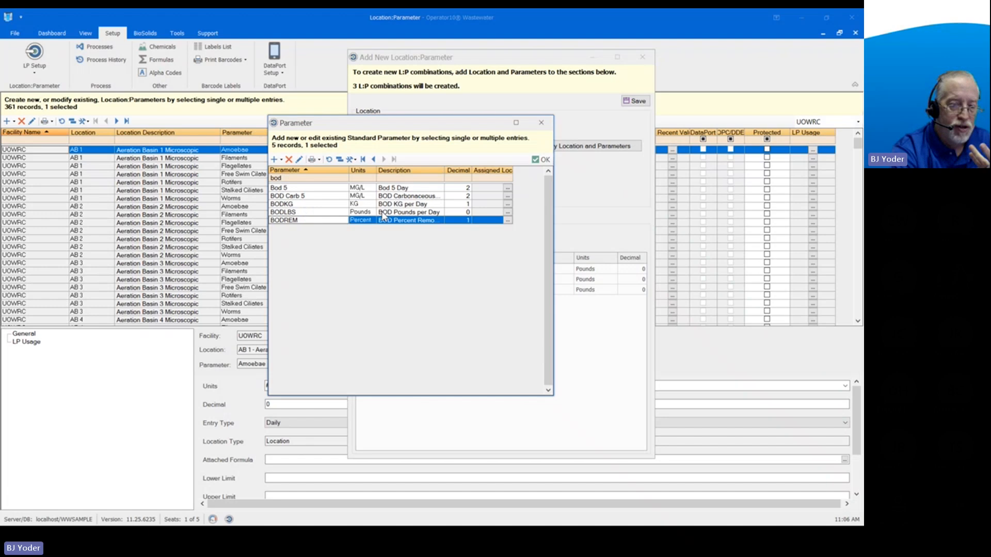
Step: Add the selected BODREM parameter to the Formula location, and also find and add Flow Mgd
left_click(546, 160)
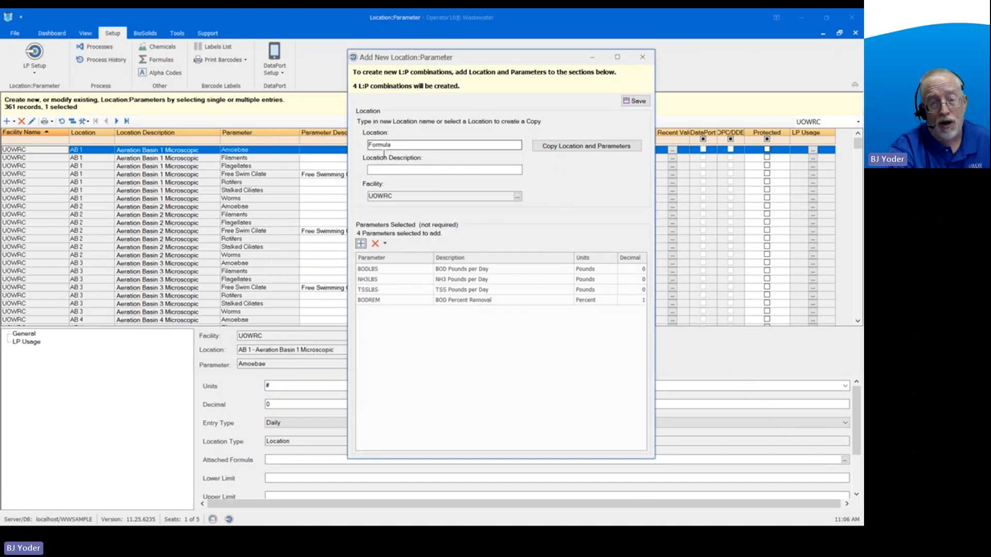
left_click(361, 244)
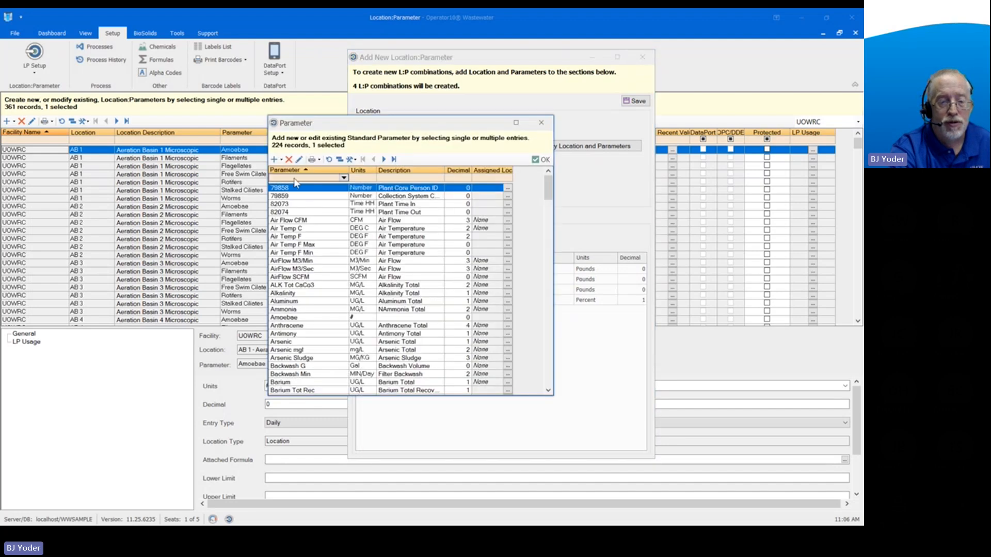
left_click(296, 178)
type("flow")
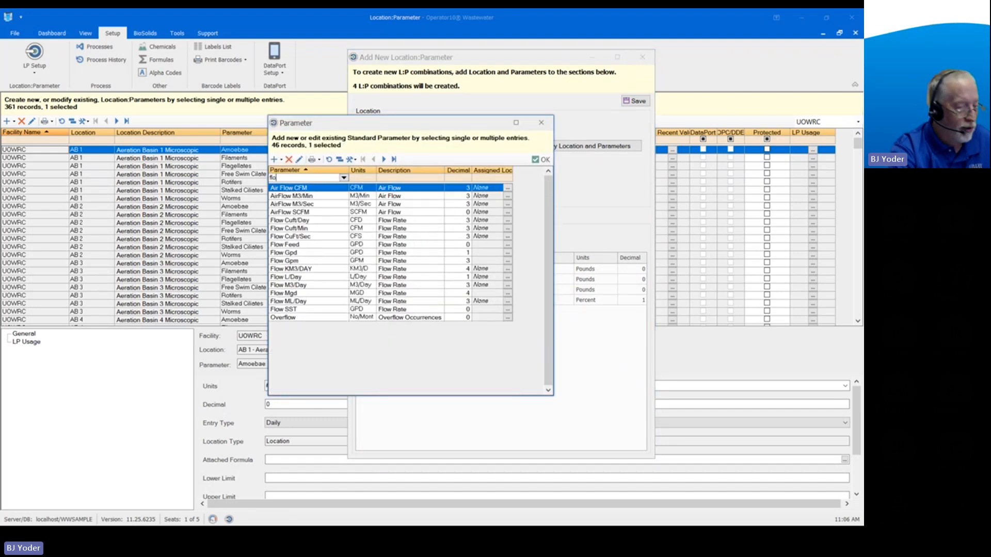
left_click(311, 293)
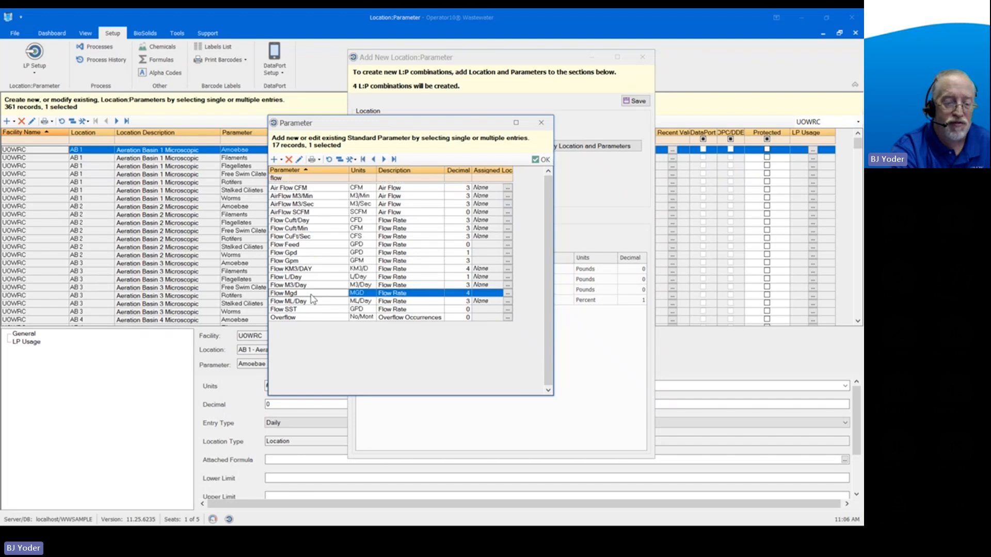
left_click(543, 160)
Step: Filter the standard parameters by bod and add Bod 5 to the Formula location
left_click(361, 244)
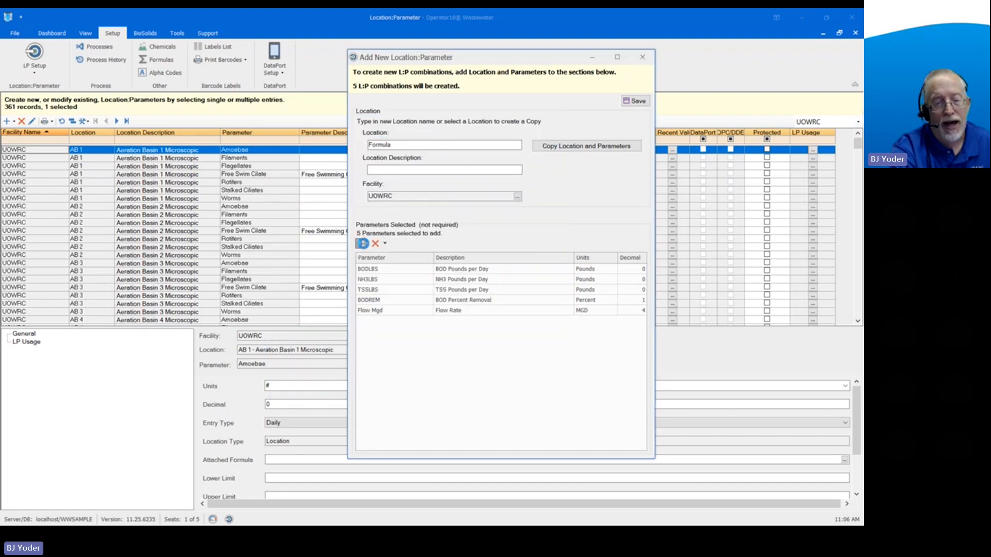
left_click(310, 178)
type("bod")
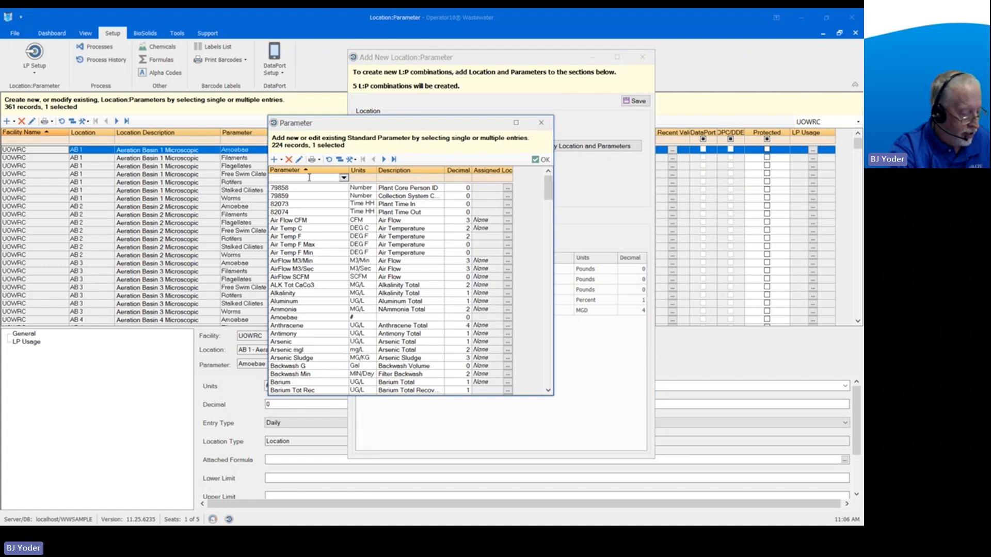
left_click(542, 160)
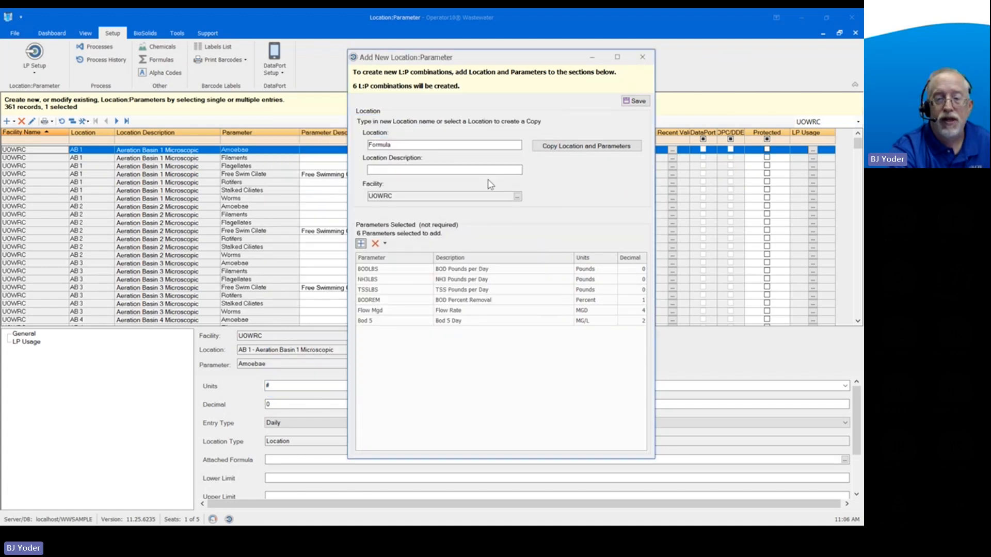
Step: Filter the standard parameters by nh and add Nh3 N Ammonia to the Formula location
left_click(361, 244)
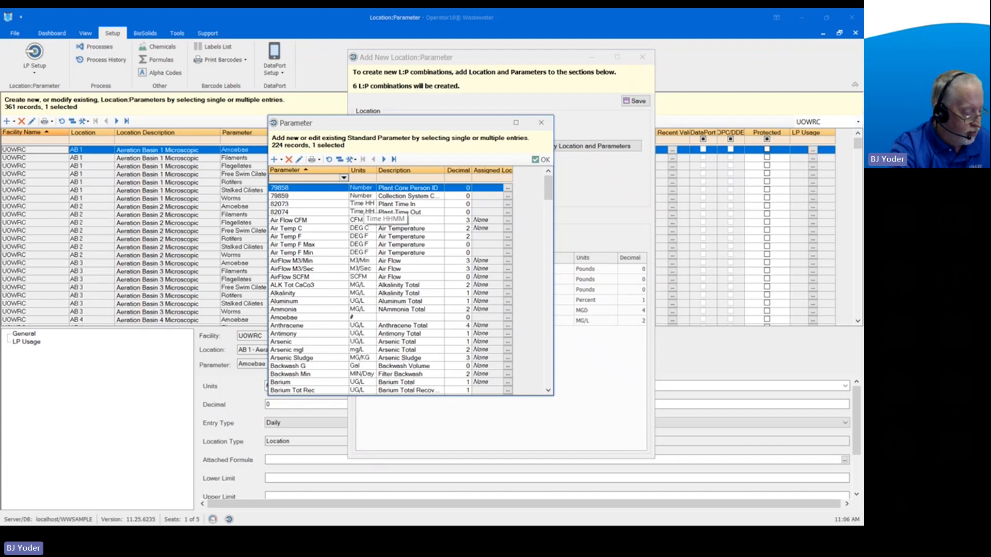
type("n")
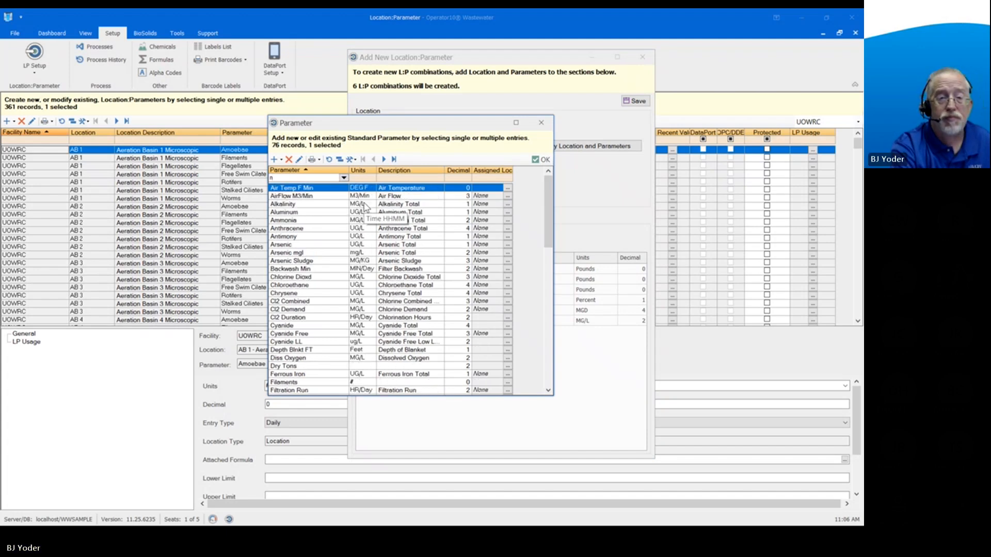
type("h")
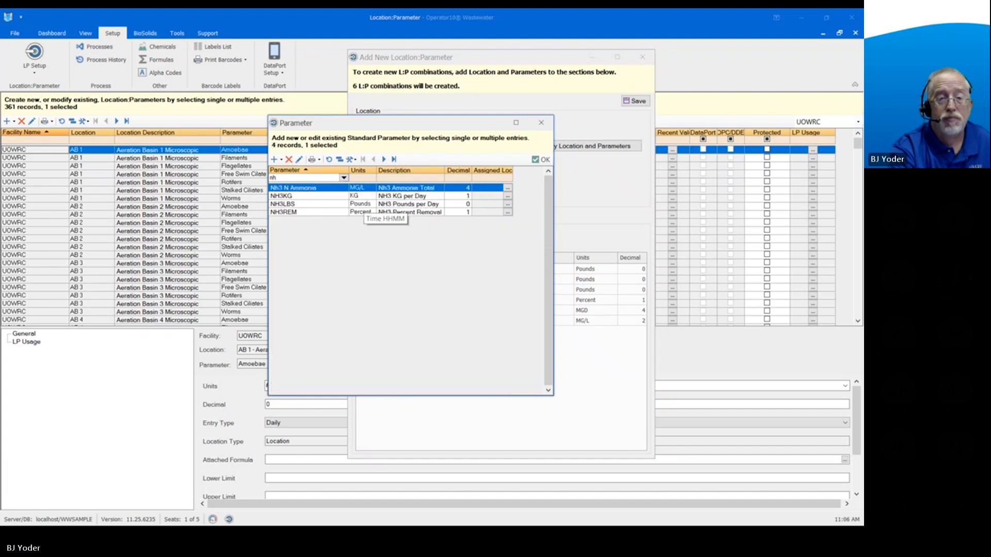
left_click(541, 160)
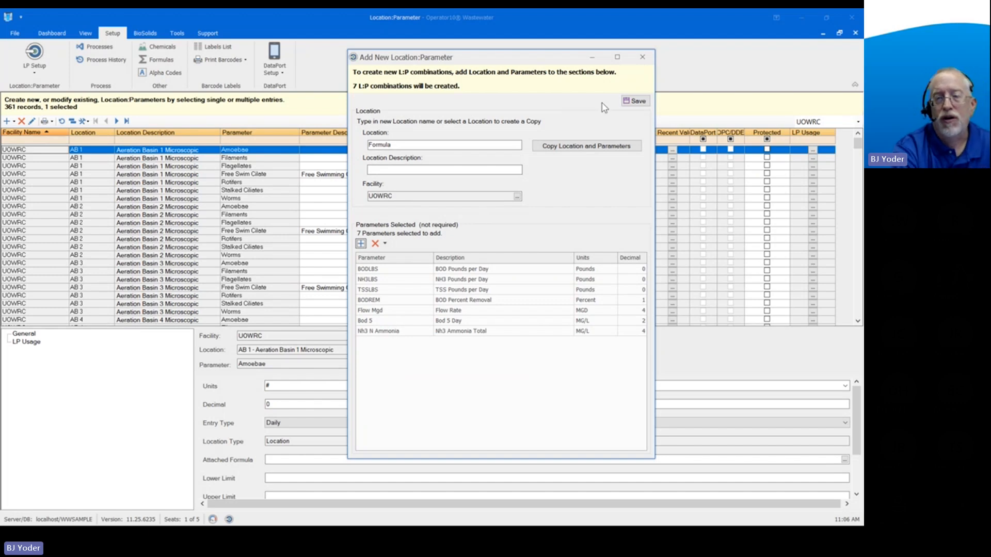
Step: Save the new Formula location with its parameters, and filter the Location:Parameter list to locations matching form
left_click(637, 101)
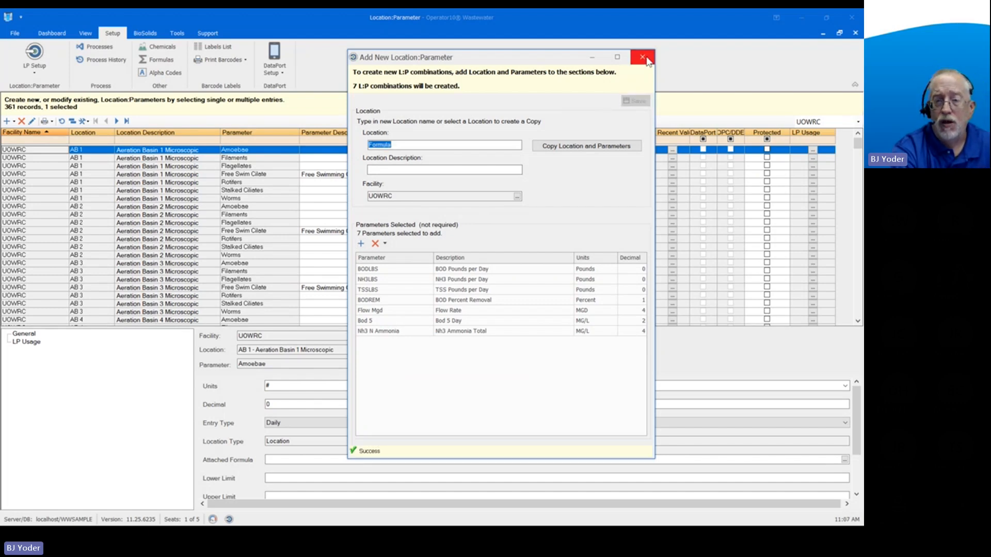
left_click(88, 141)
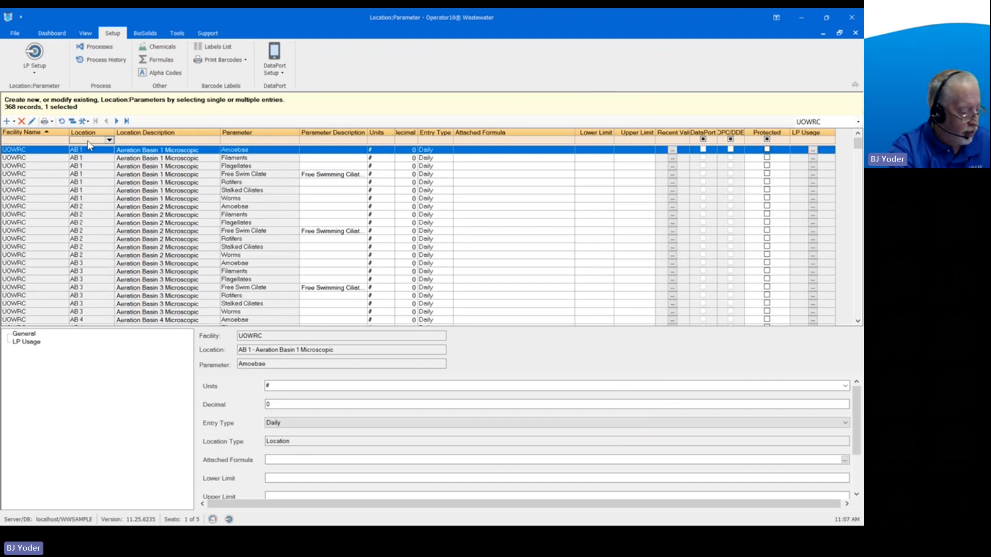
type("form")
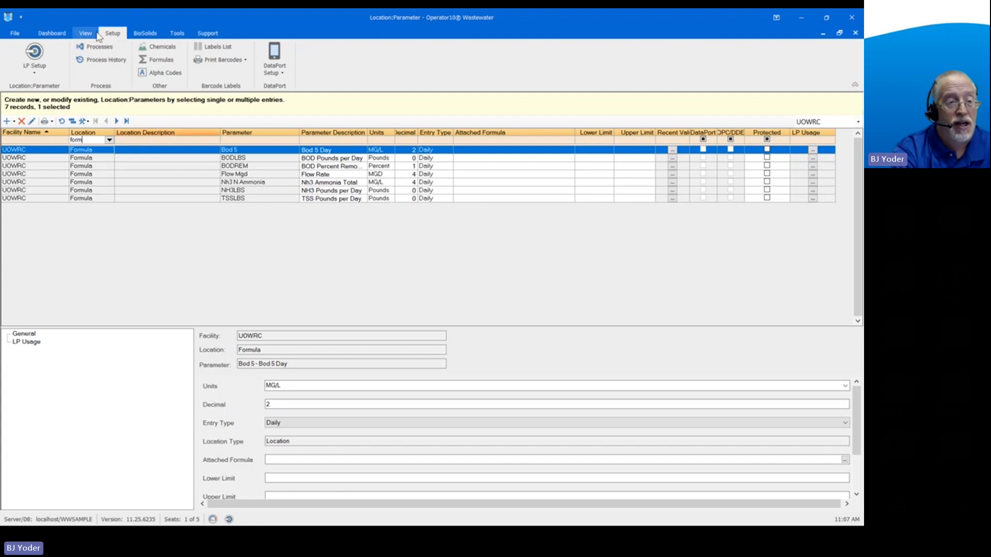
Step: Review the existing formulas, including Aeration 1_3 Average, and look at the blank form for a new formula
left_click(172, 64)
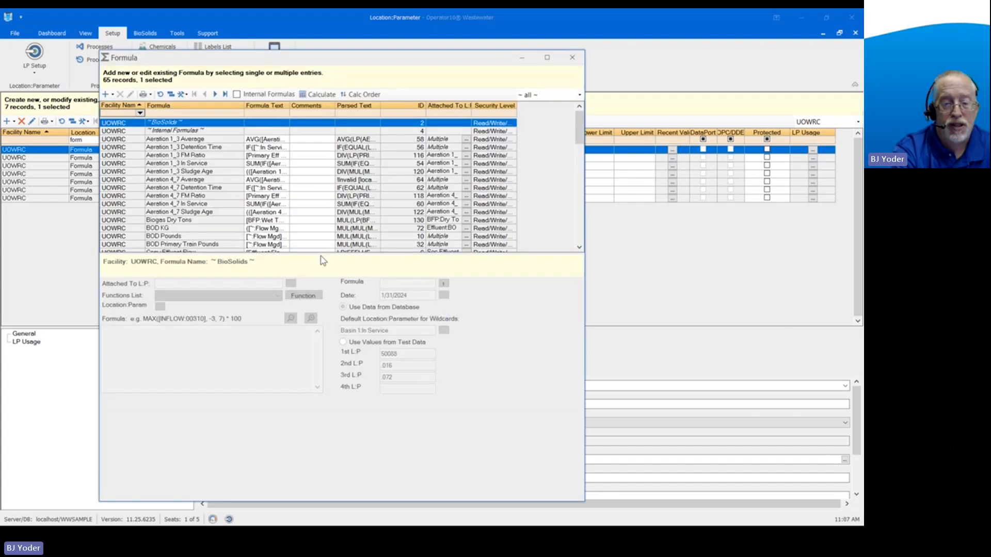
left_click_drag(321, 253, 321, 331)
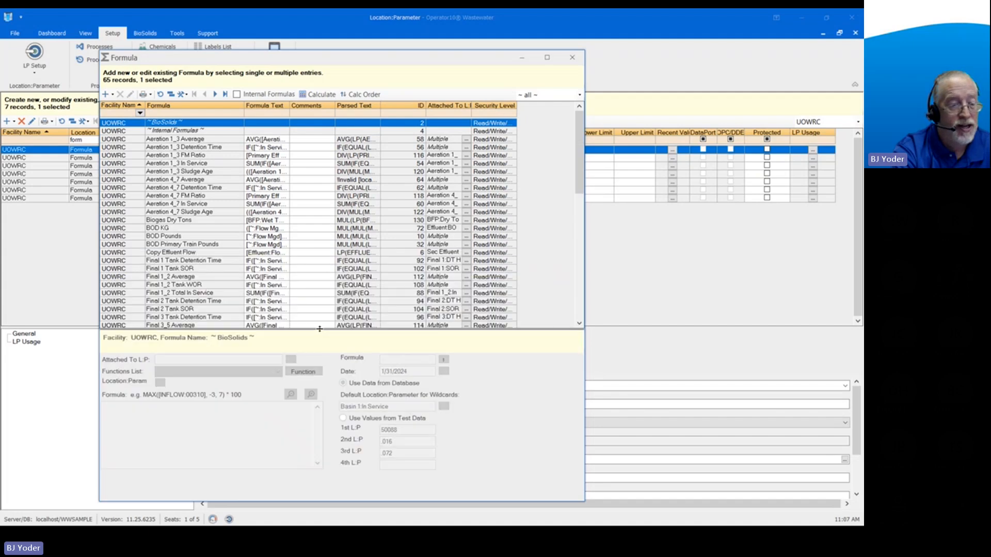
left_click(208, 140)
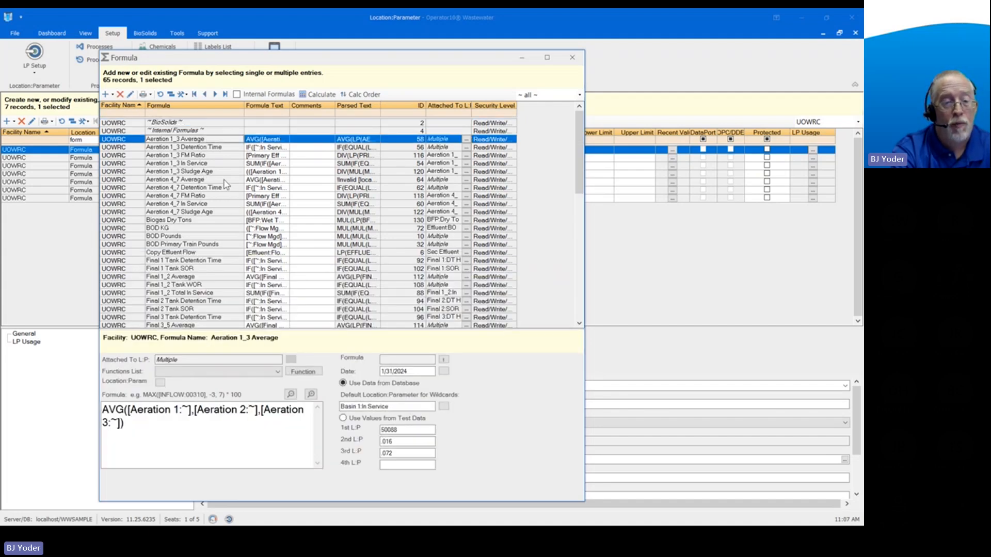
scroll(225, 185, "down", 5)
scroll(225, 184, "up", 5)
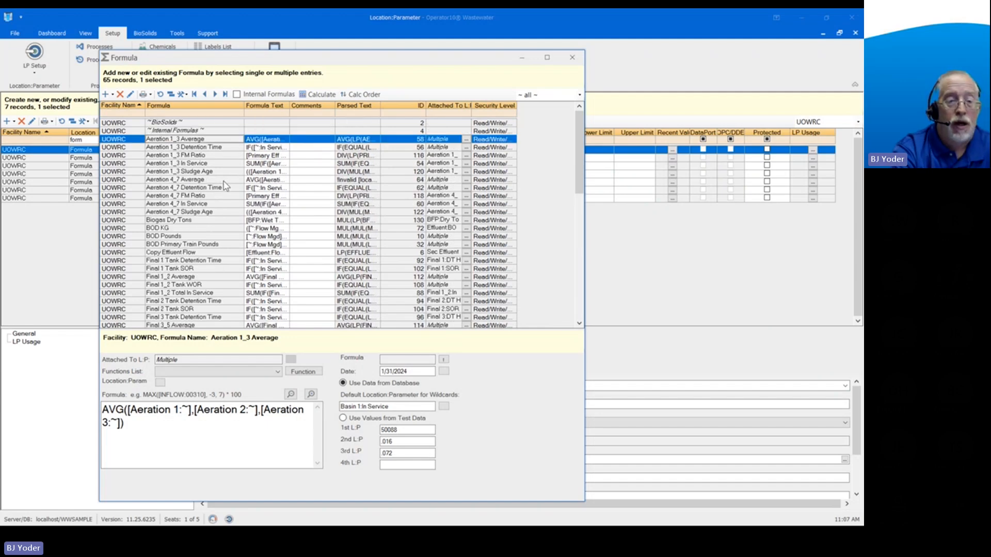
left_click(106, 94)
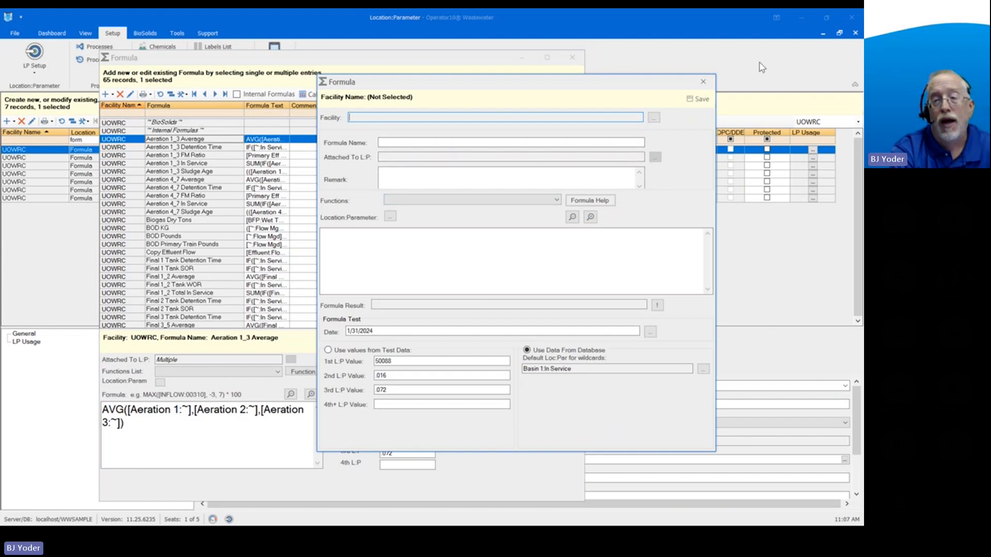
left_click(702, 87)
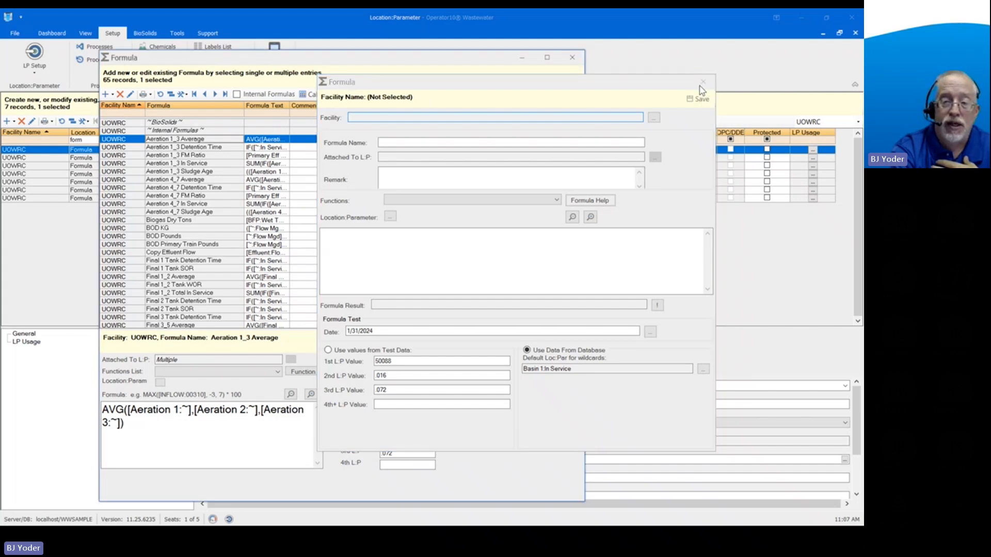
left_click(577, 62)
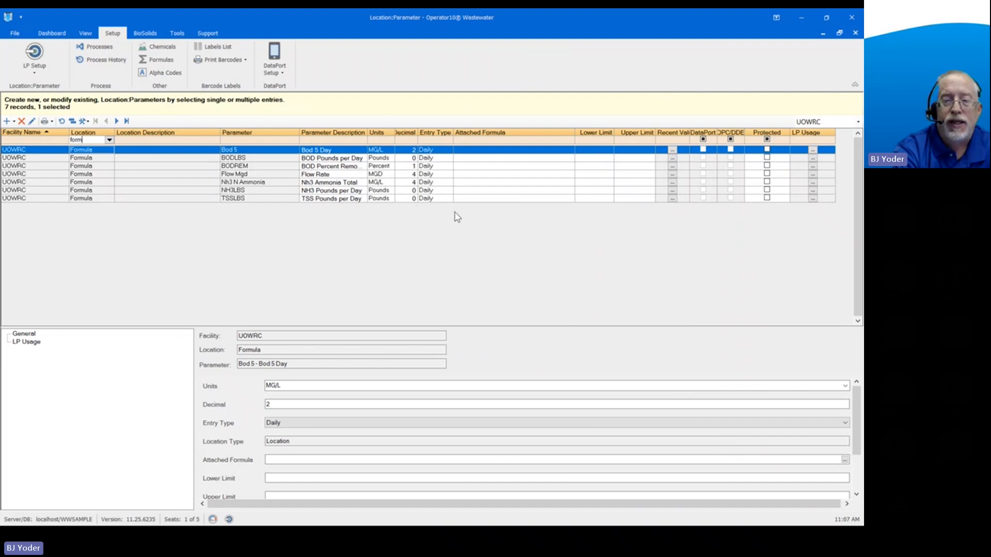
Step: Examine the formulas that can be attached to the Formula location's BODLBS parameter, and the new-formula form with UOWRC preset
left_click(523, 160)
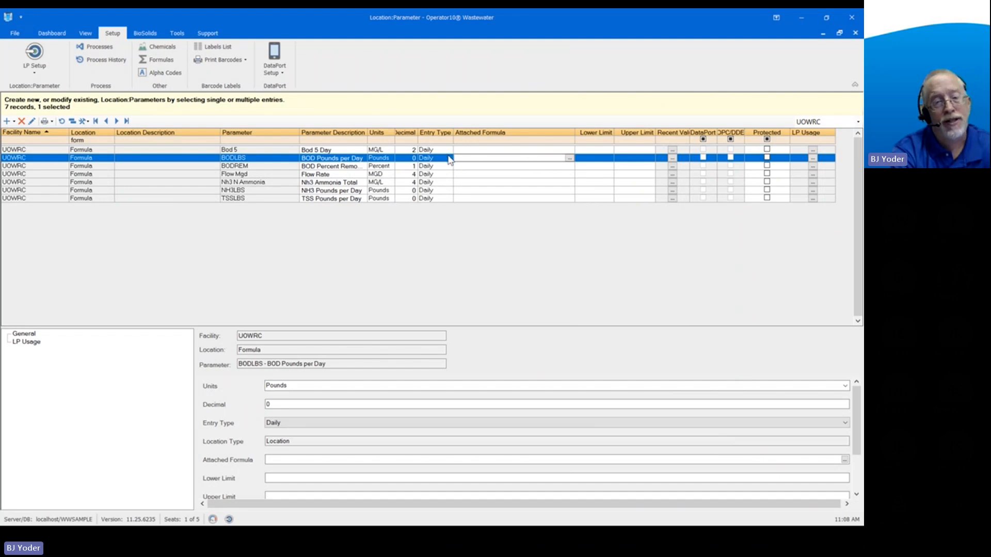
left_click(569, 158)
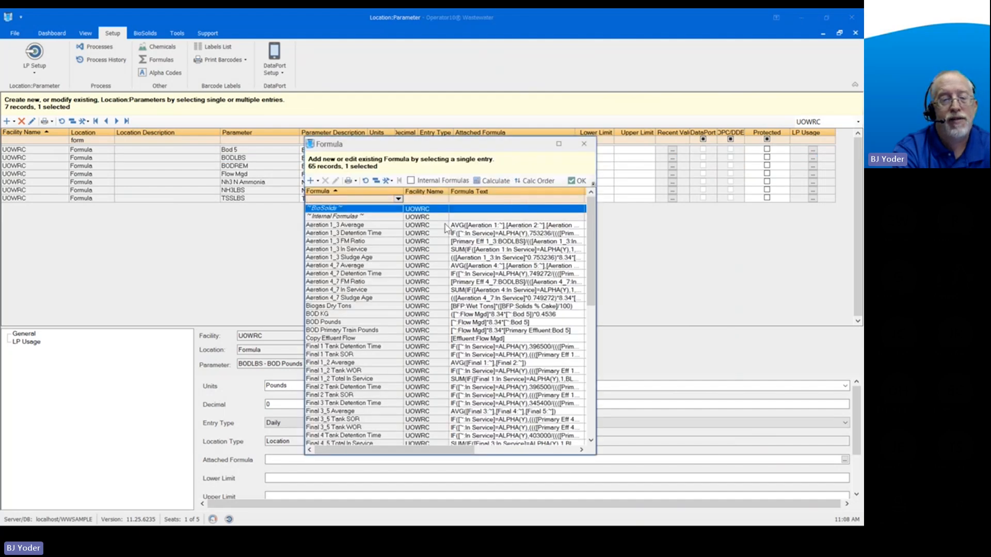
scroll(373, 260, "down", 9)
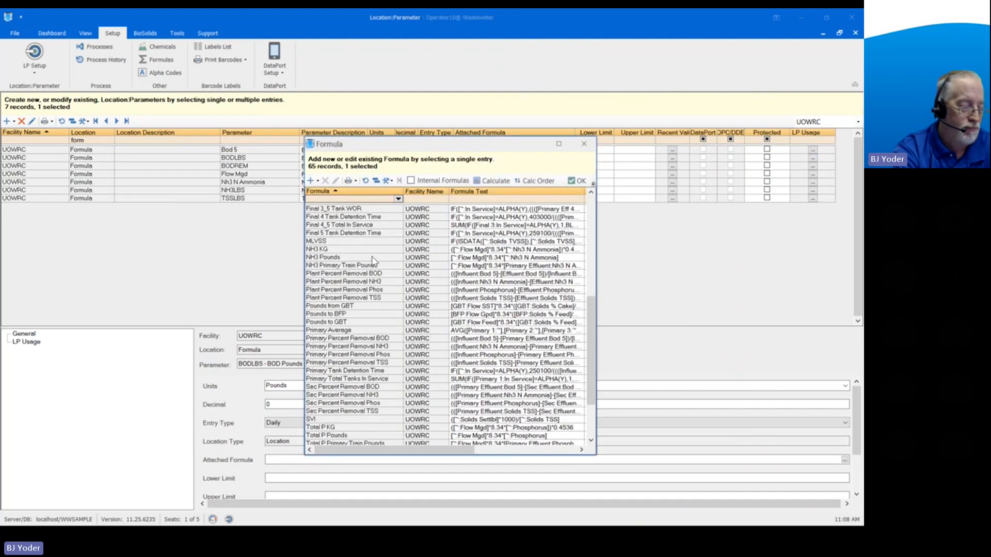
scroll(374, 260, "up", 5)
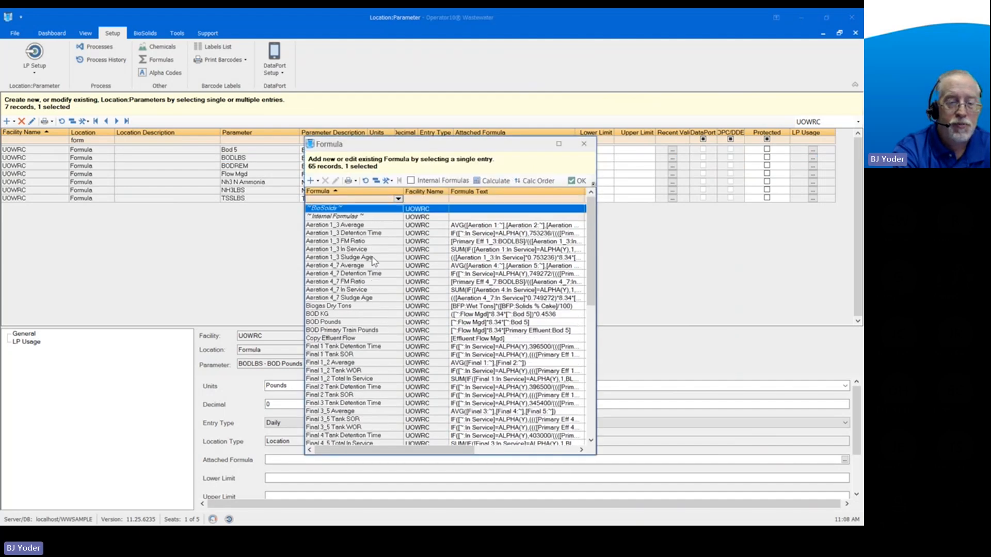
left_click(311, 180)
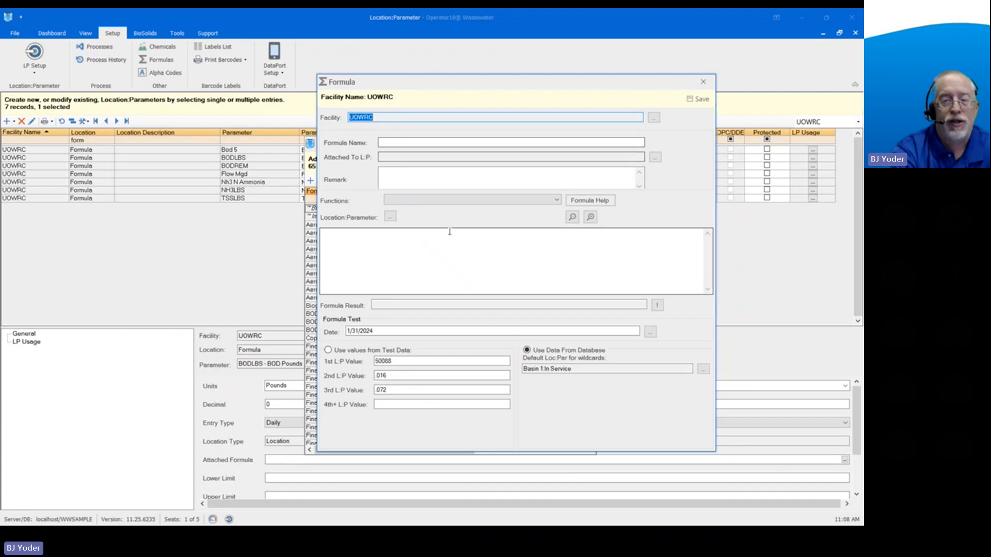
left_click(703, 83)
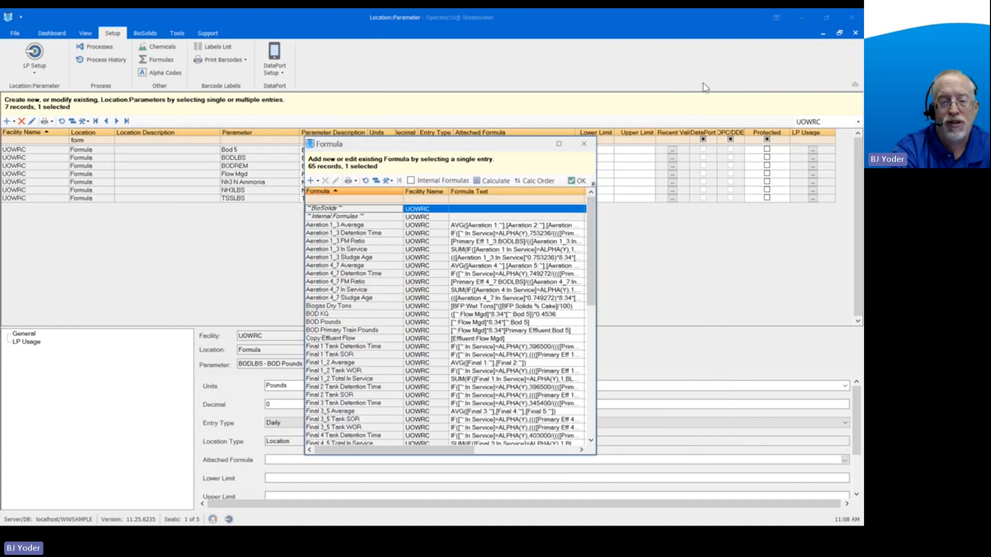
left_click(584, 144)
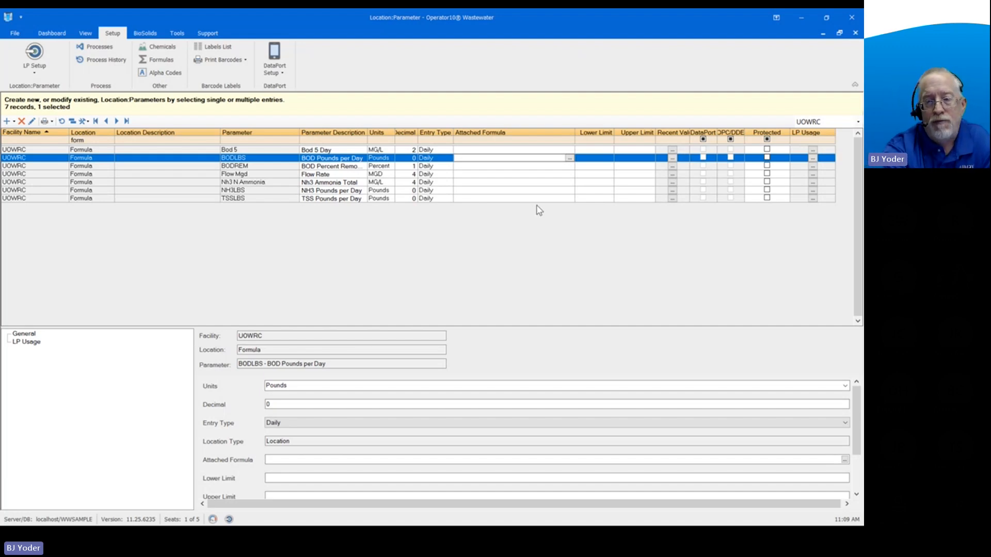
Step: Reopen the attachable formulas for BODLBS and view the formula name entry of a new formula without saving one
left_click(569, 158)
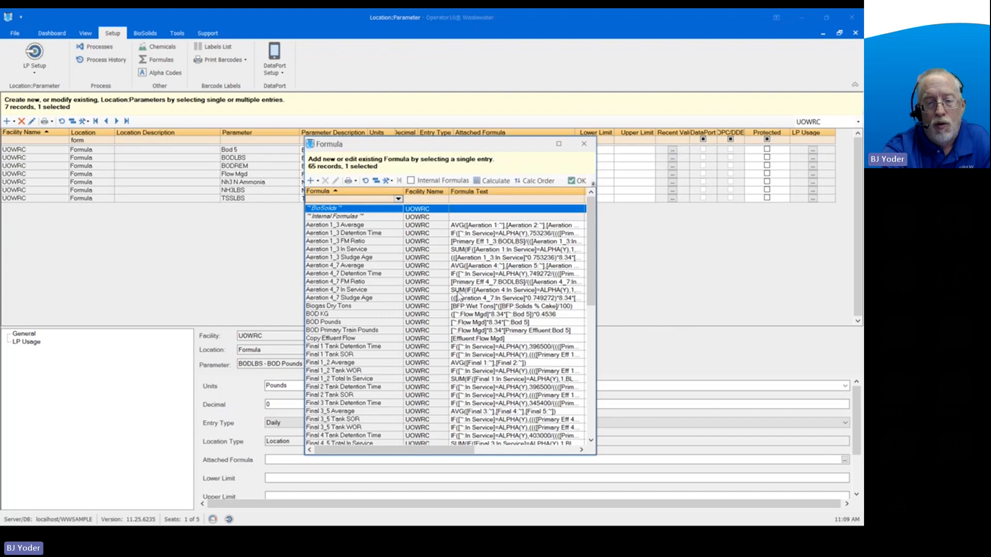
scroll(369, 266, "down", 1)
scroll(368, 265, "up", 1)
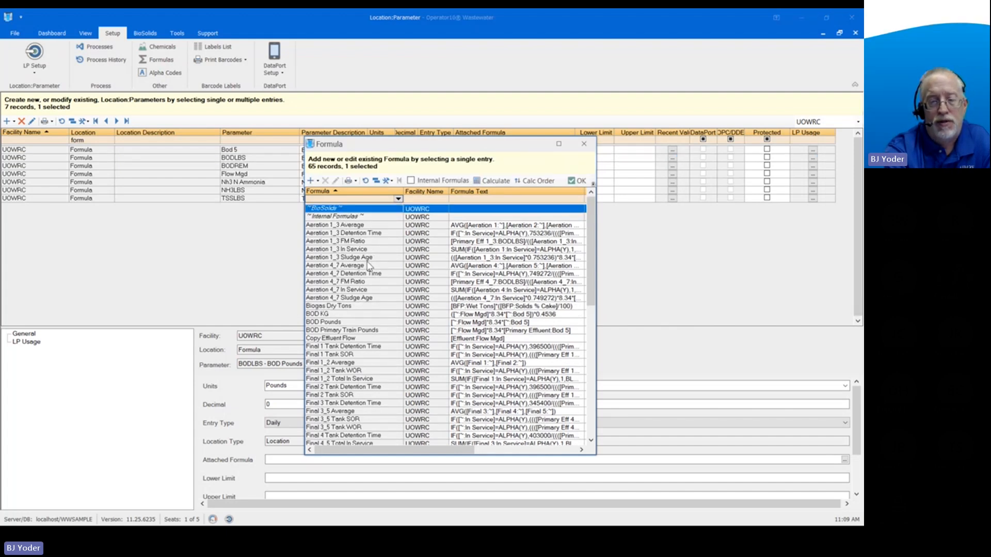
left_click(310, 180)
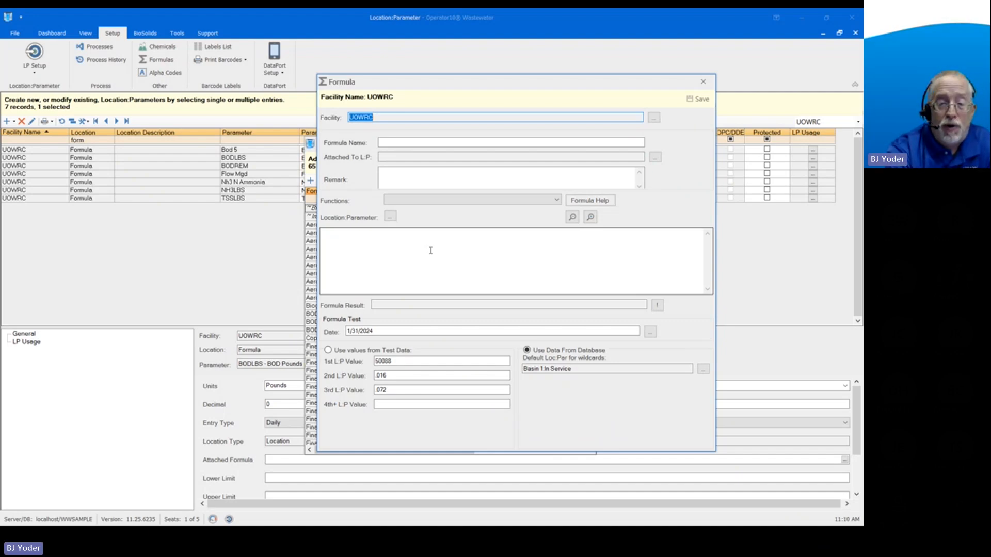
left_click(413, 140)
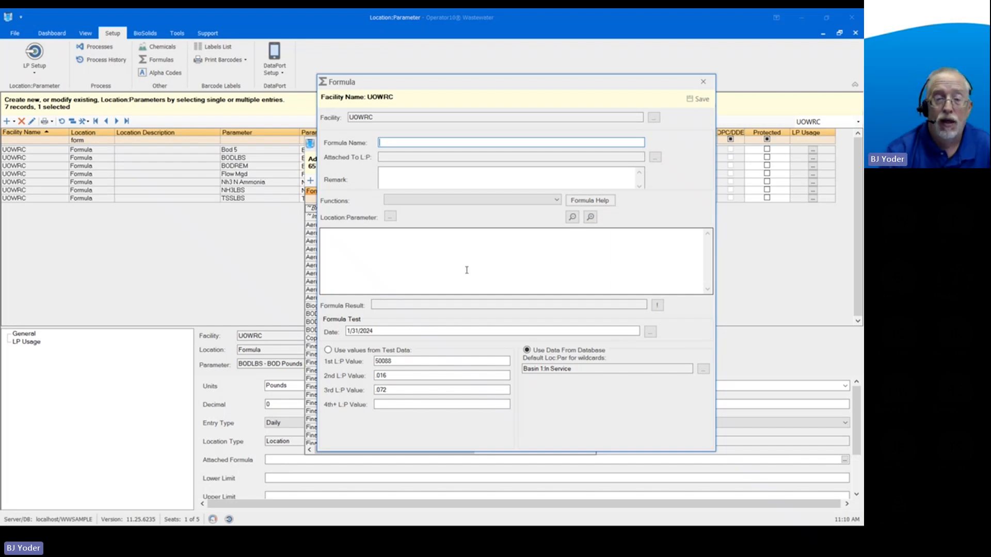
left_click(700, 87)
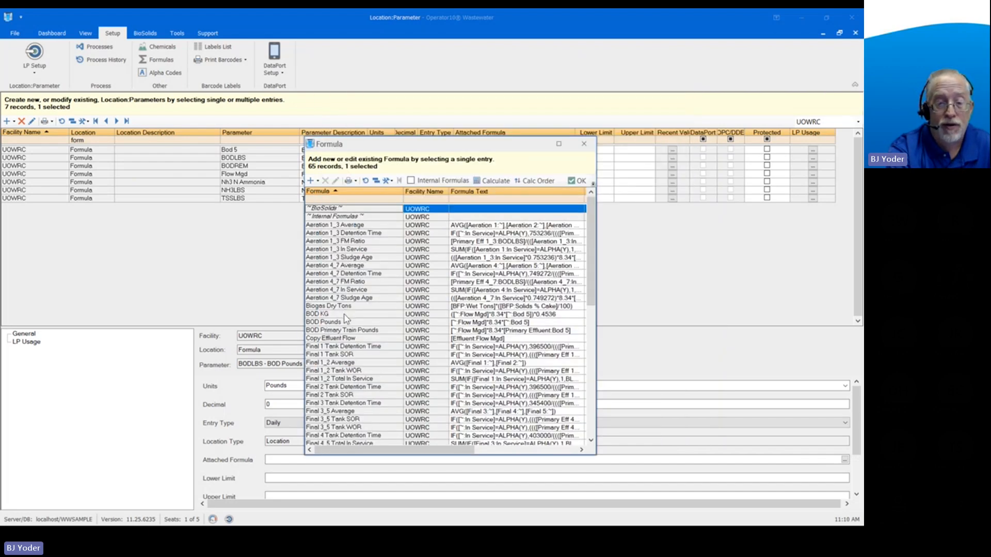
Step: Filter the formulas by bod to examine the existing BOD Pounds formula, and clear the filter
left_click(343, 200)
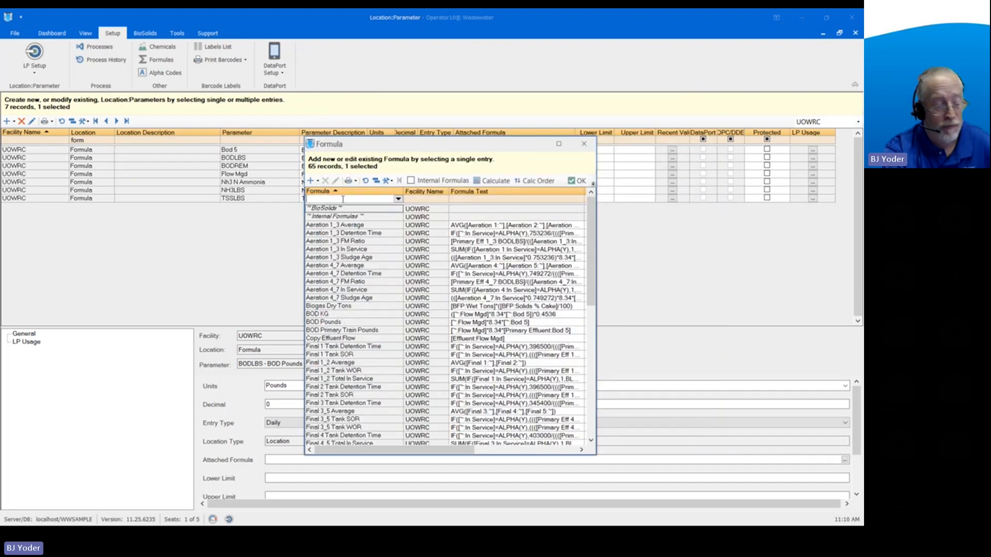
type("bod")
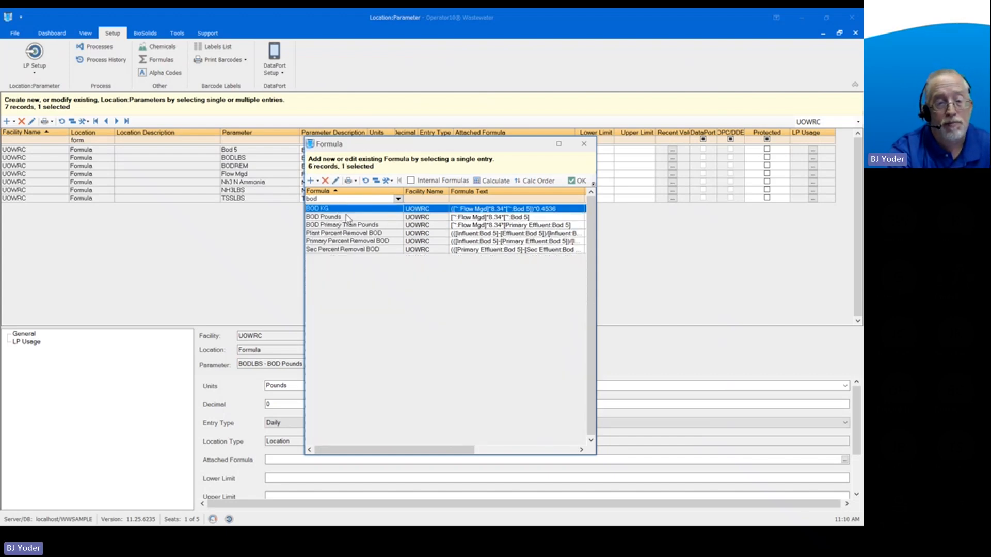
left_click(348, 217)
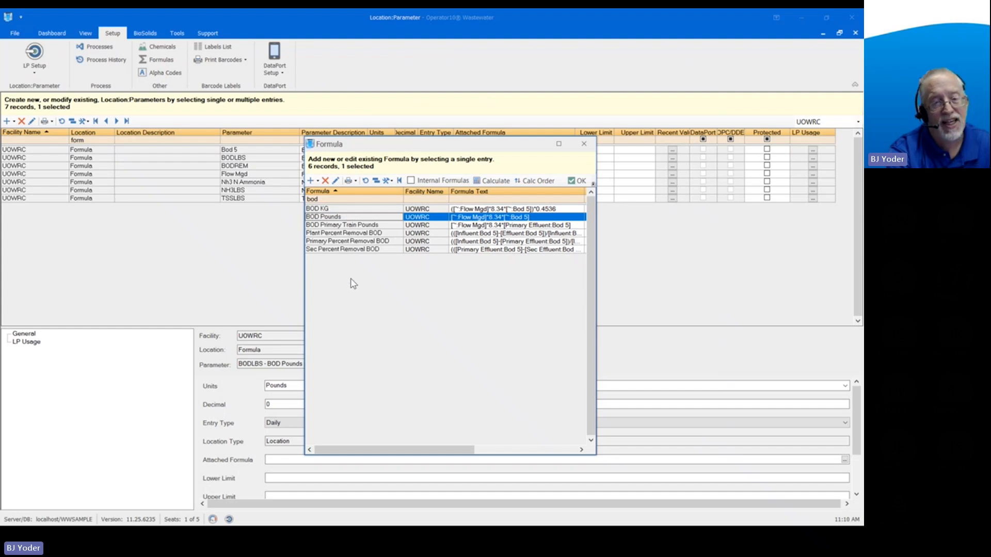
left_click(328, 200)
double_click(328, 201)
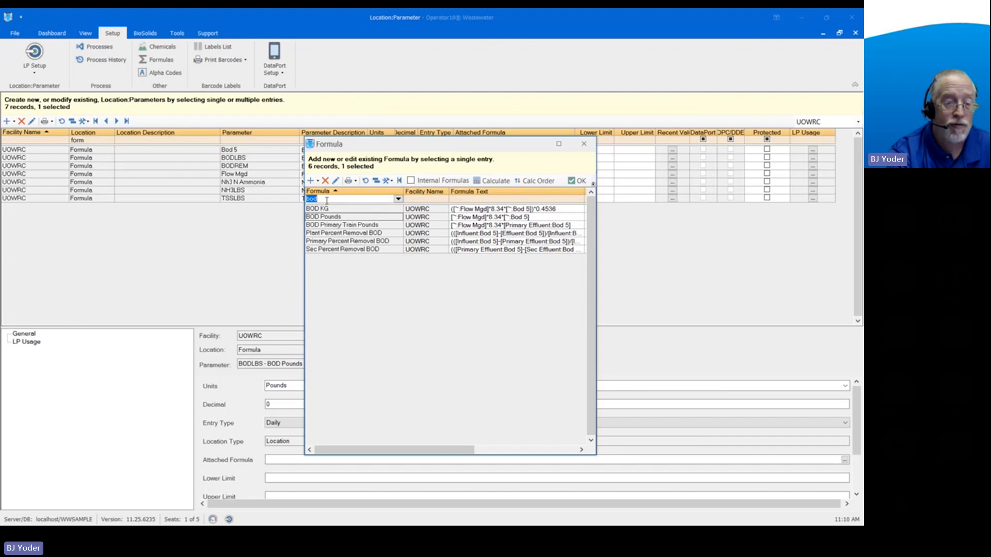
key("BackSpace")
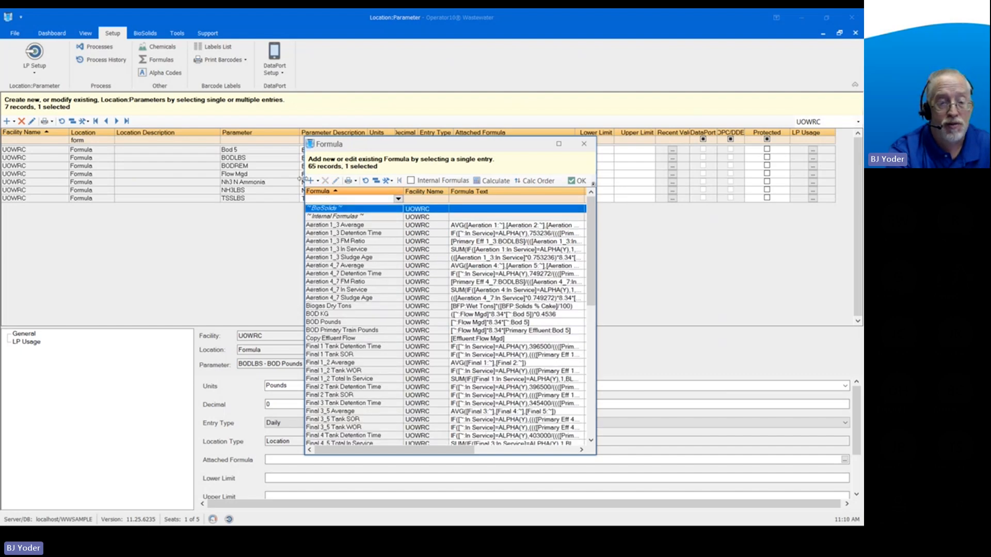
Step: Start a new UOWRC formula for the BODLBS parameter and name it Formula BOD
left_click(312, 182)
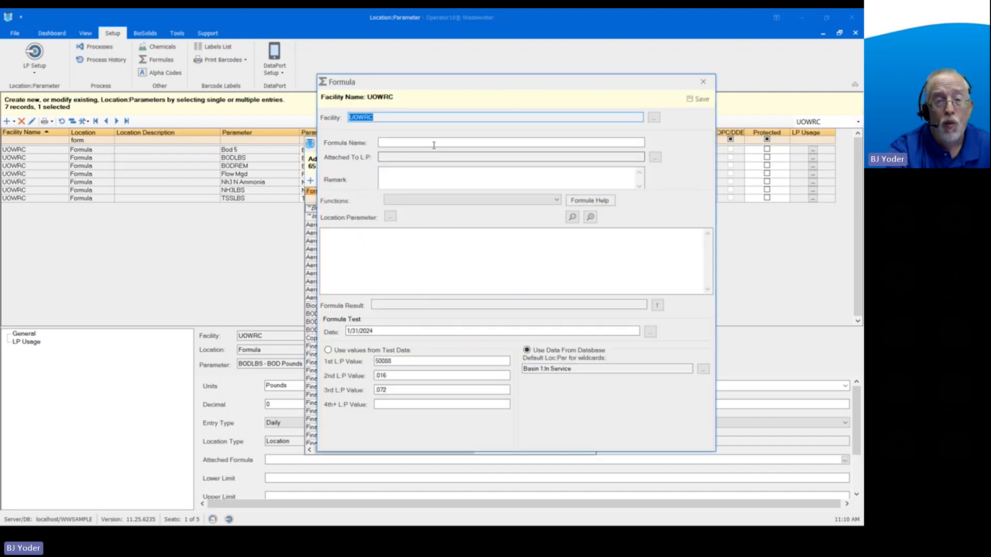
left_click(419, 143)
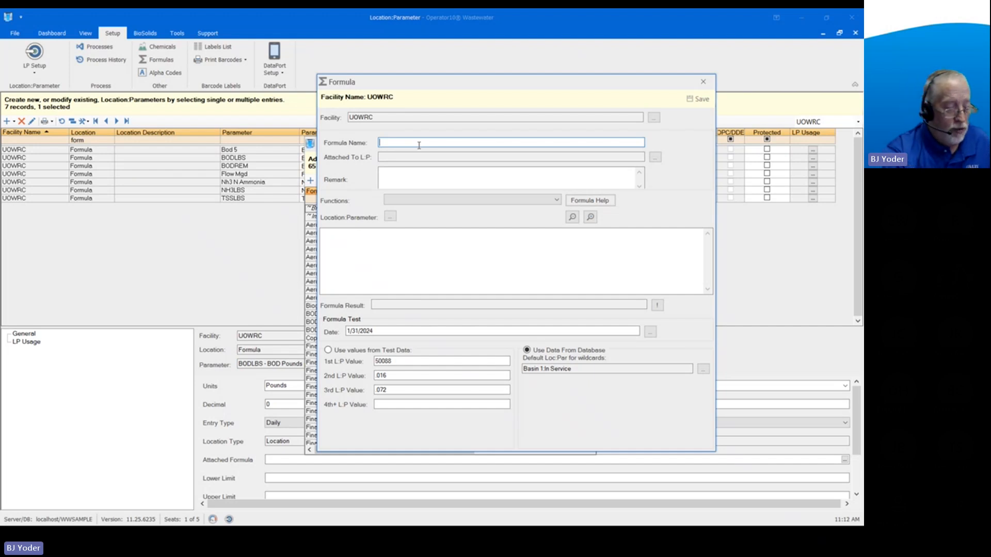
type("Formu")
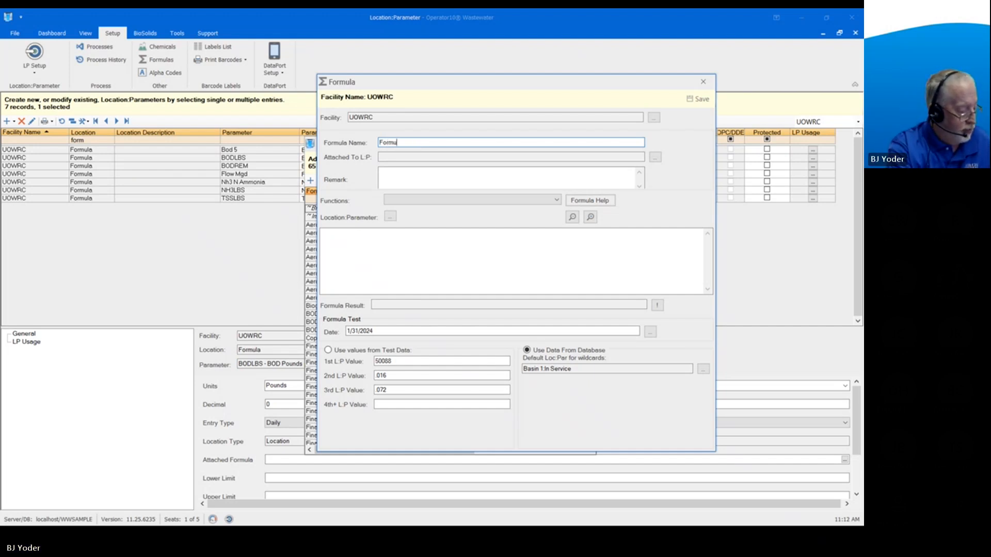
type("la BOD")
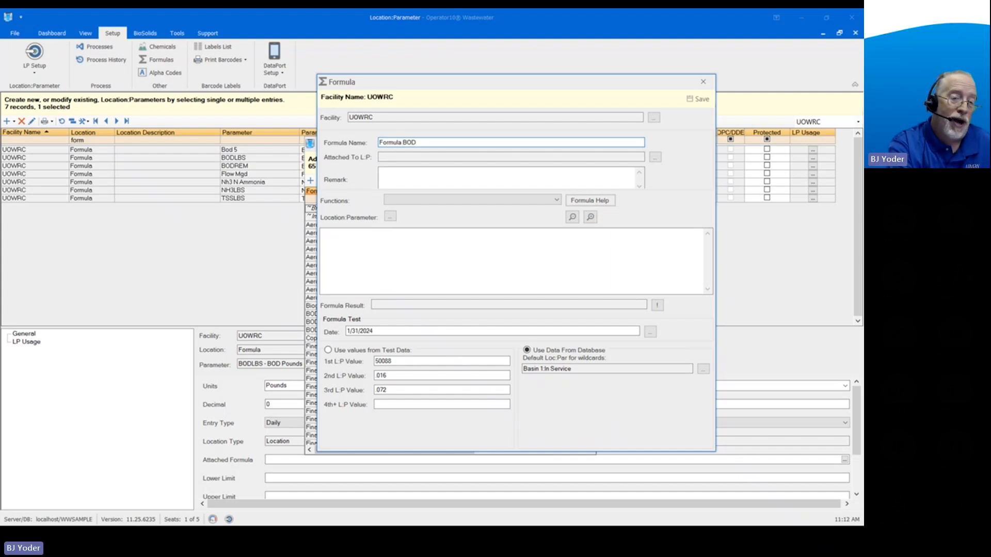
Step: Complete the formula name as Formula BOD Pounds and attach the formula to the Formula location's BODLBS parameter
type(" Pounds")
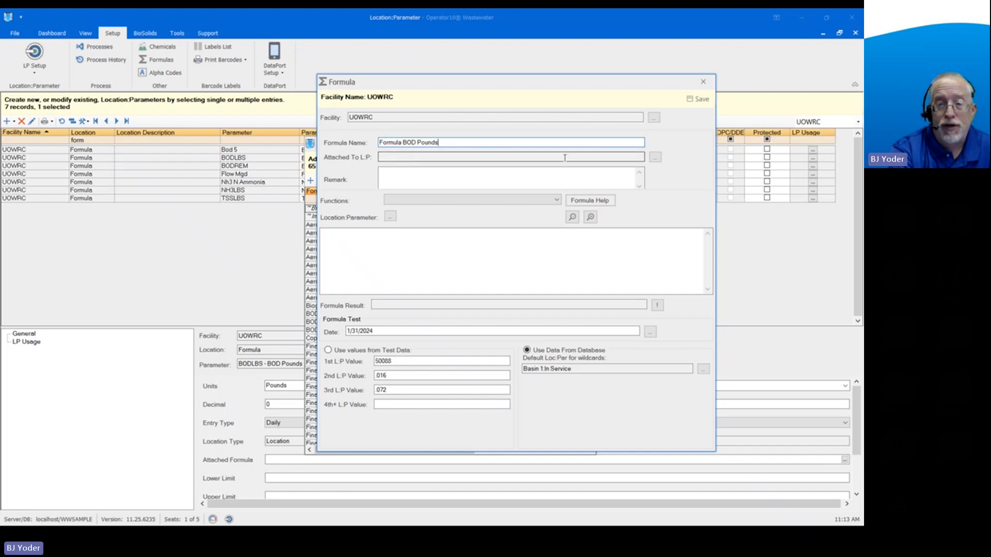
left_click(656, 158)
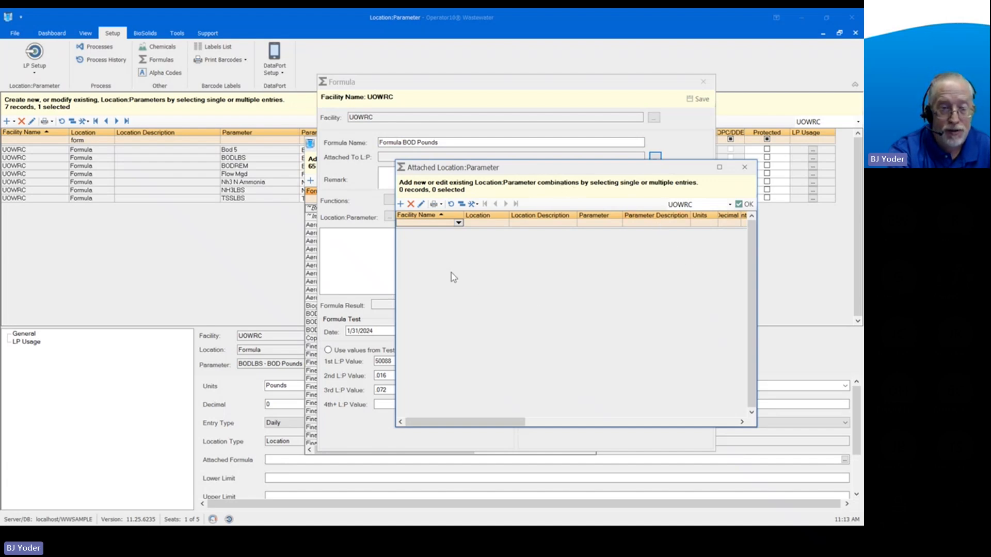
left_click(402, 205)
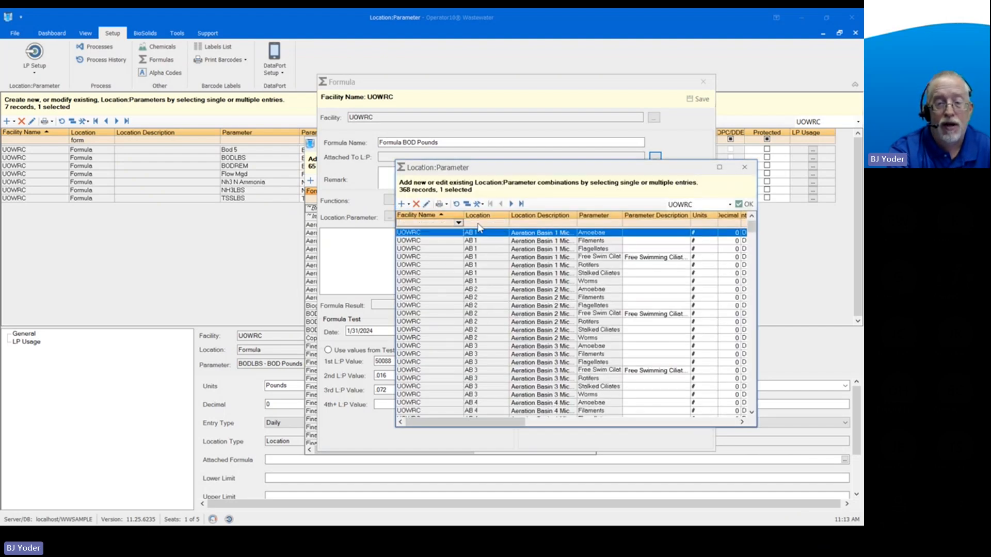
left_click(602, 225)
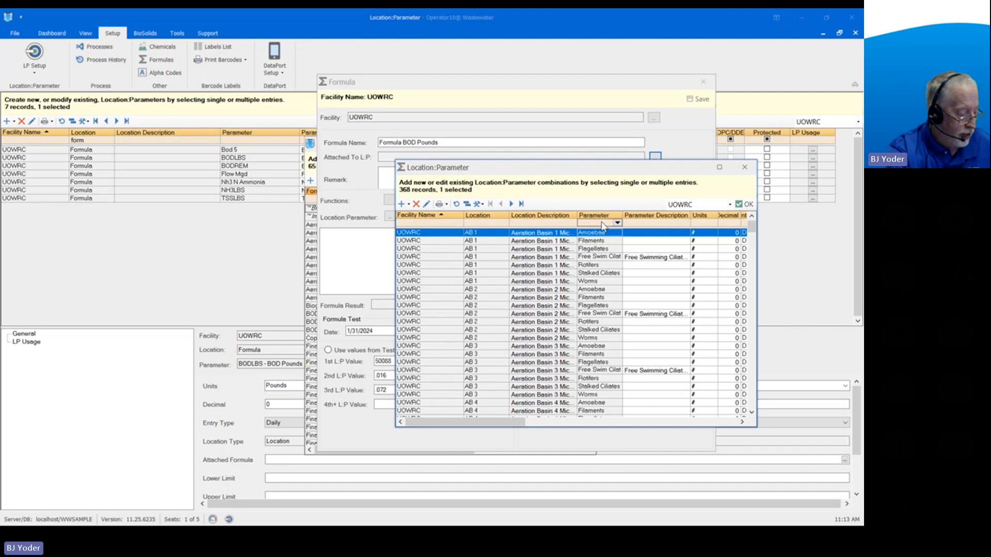
type("bod")
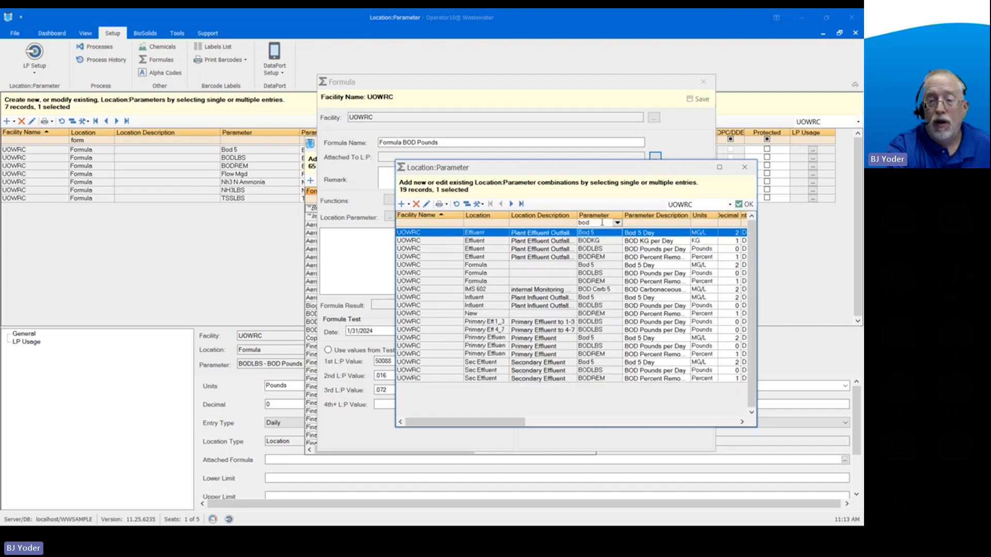
left_click(606, 275)
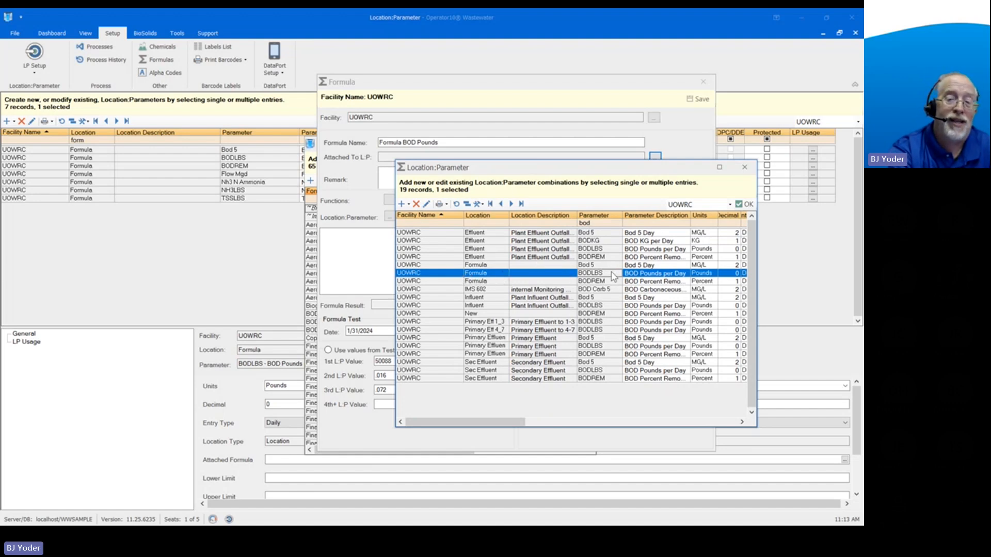
left_click(749, 204)
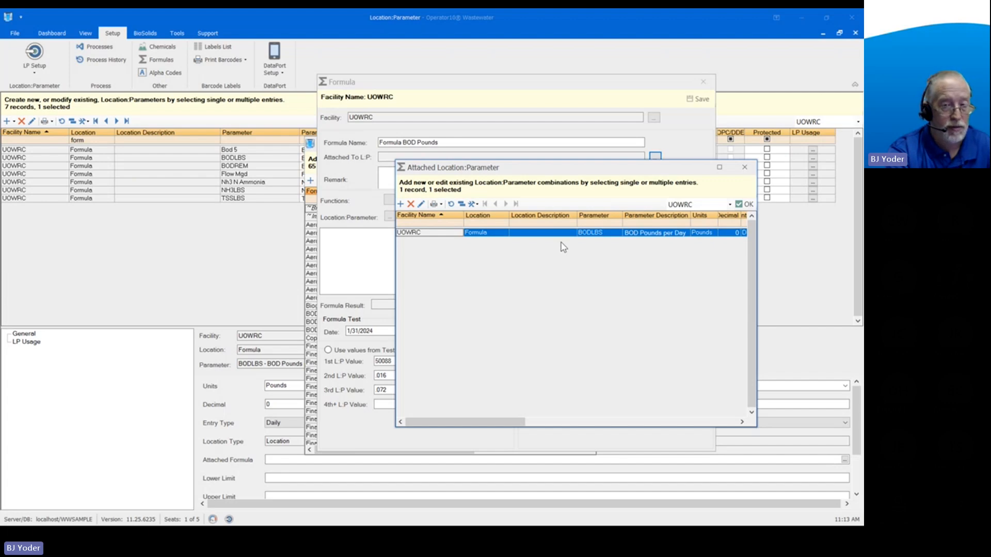
left_click(745, 205)
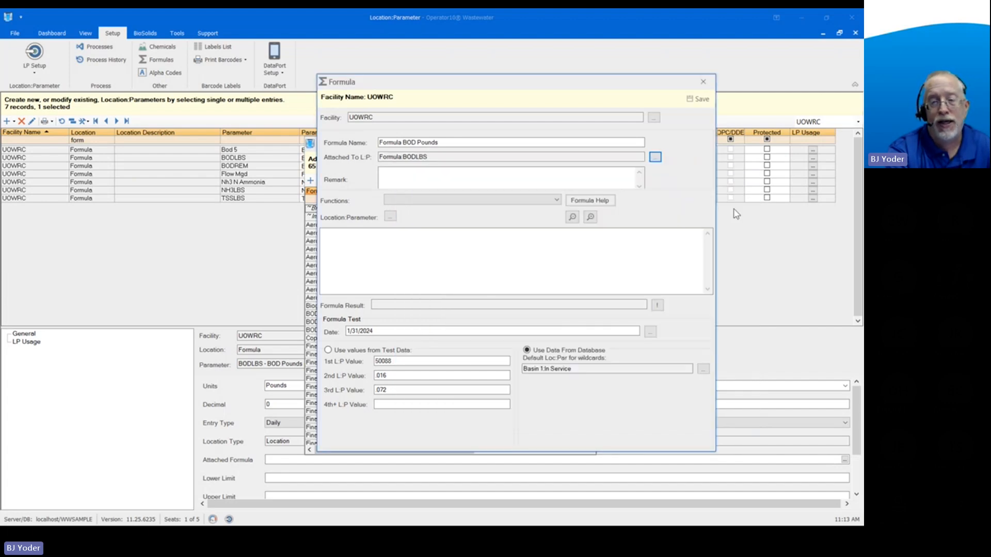
left_click_drag(436, 157, 379, 157)
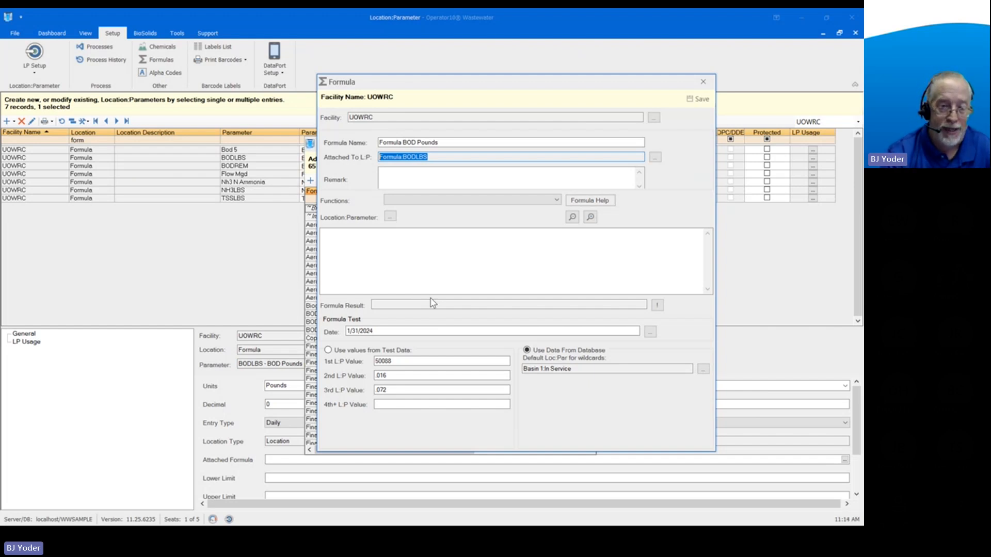
key("Tab")
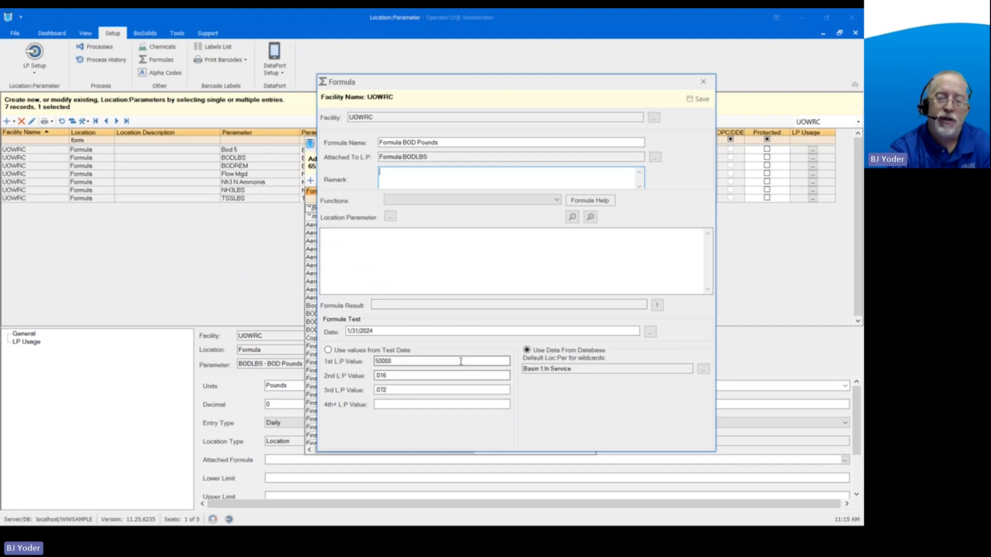
Step: Look through the functions available for building the formula without choosing one
left_click(557, 200)
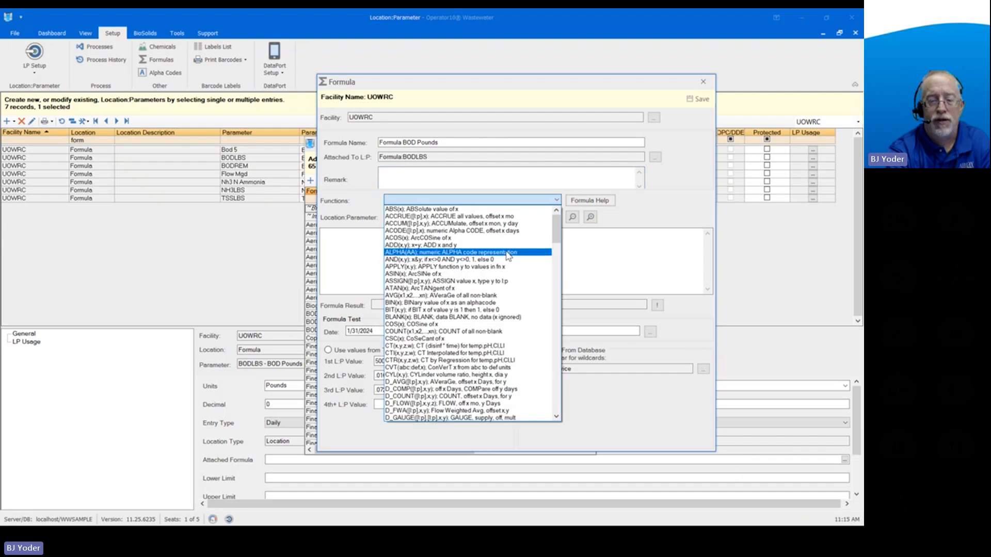
scroll(505, 266, "down", 5)
scroll(505, 266, "down", 10)
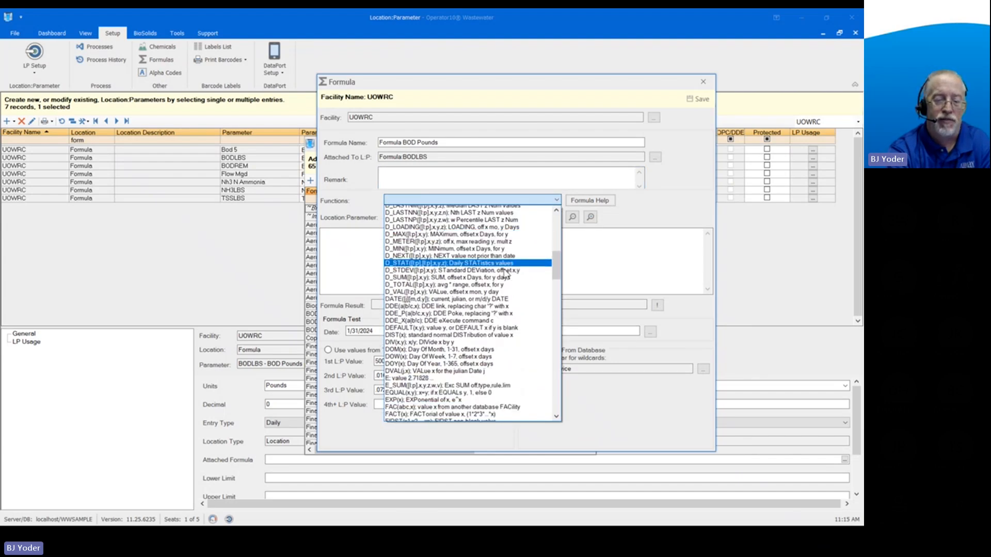
scroll(505, 272, "down", 3)
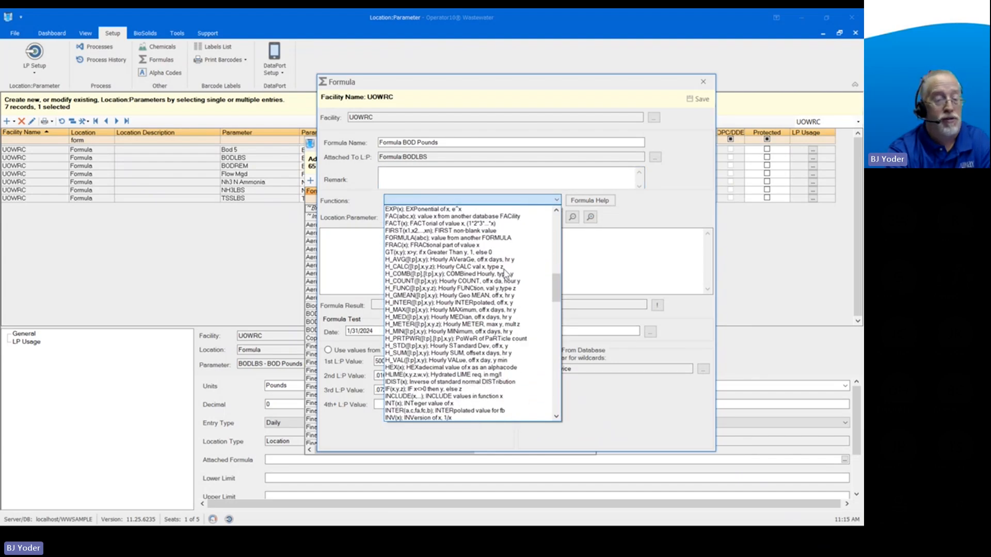
scroll(505, 273, "down", 5)
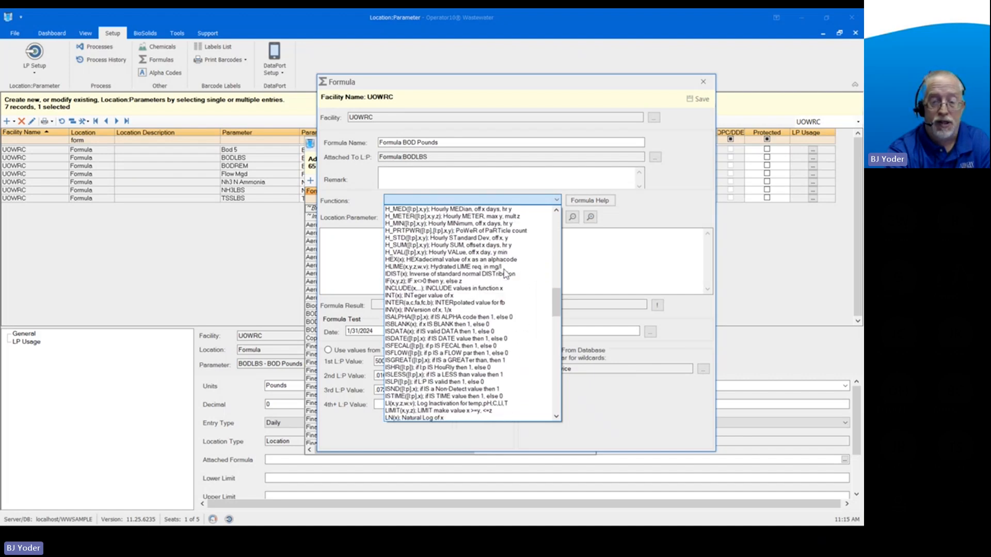
left_click(656, 212)
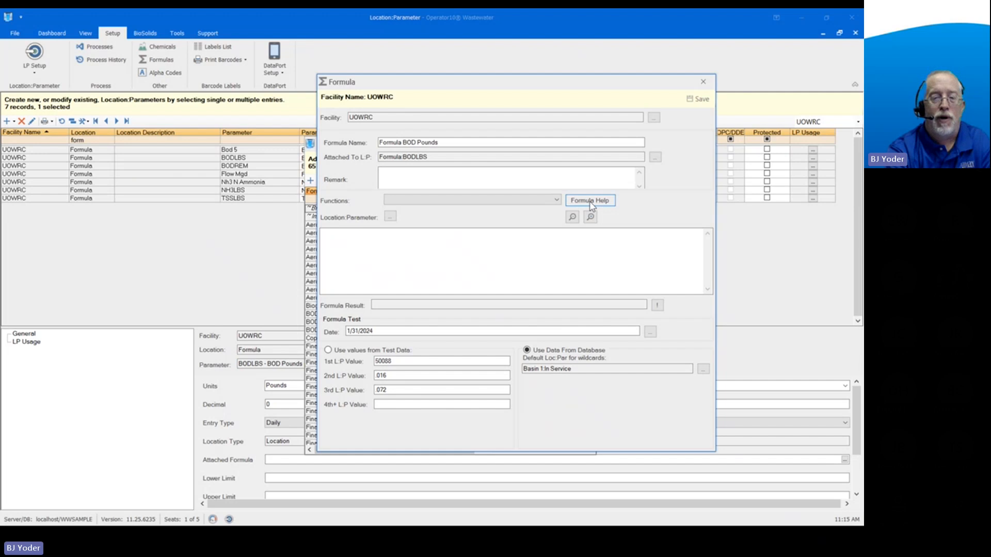
Step: Examine the formula help on Daily Data Functions, including the D_METER arguments and examples, and close the help
left_click(590, 201)
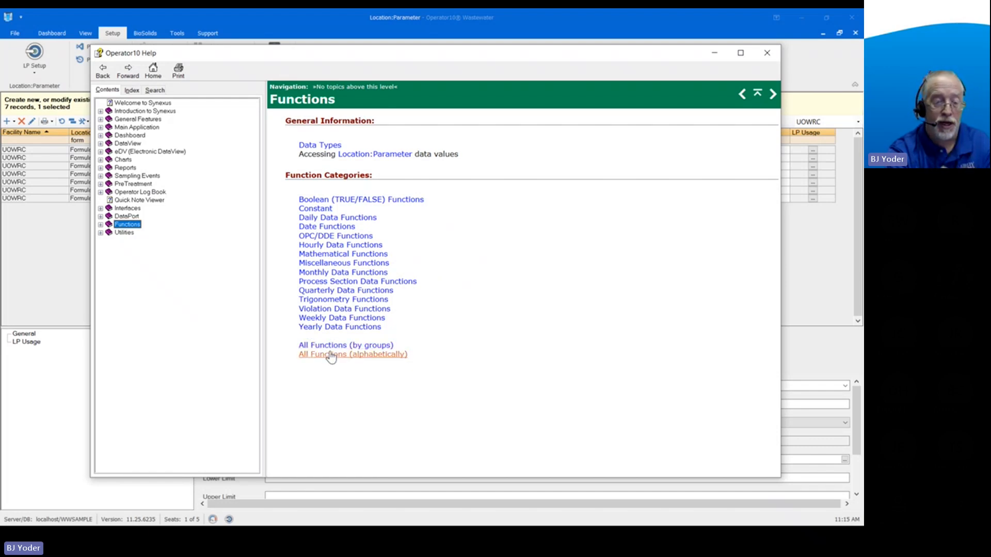
left_click(336, 218)
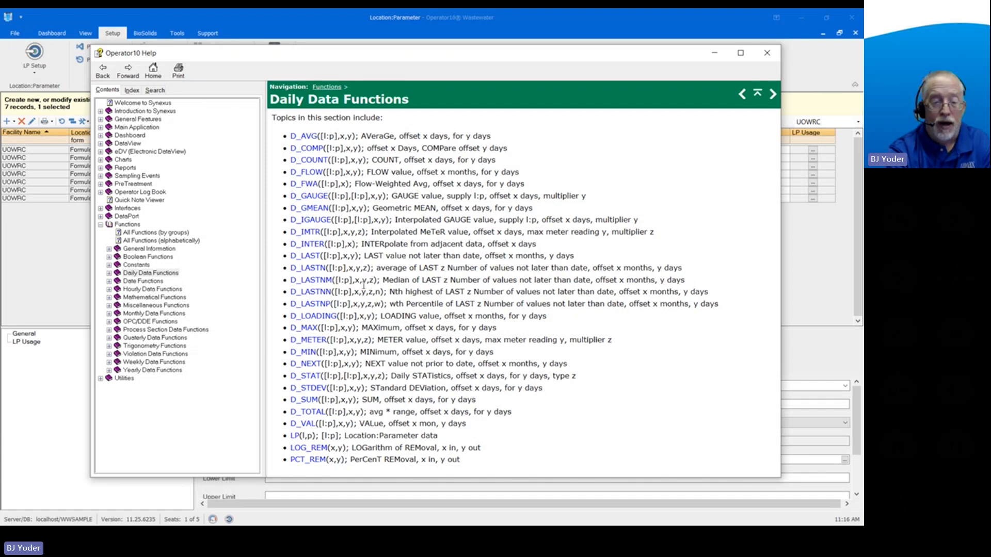
left_click(309, 340)
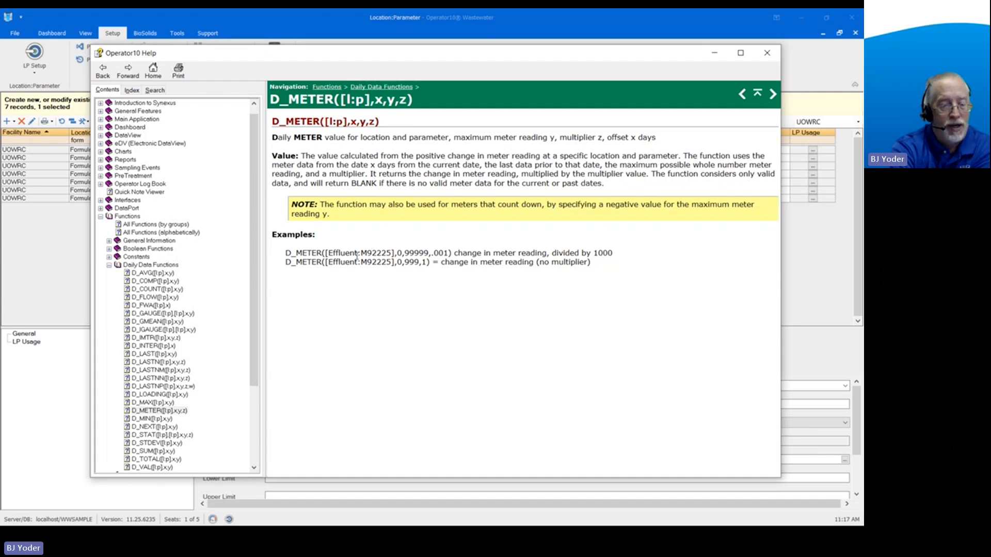
double_click(326, 252)
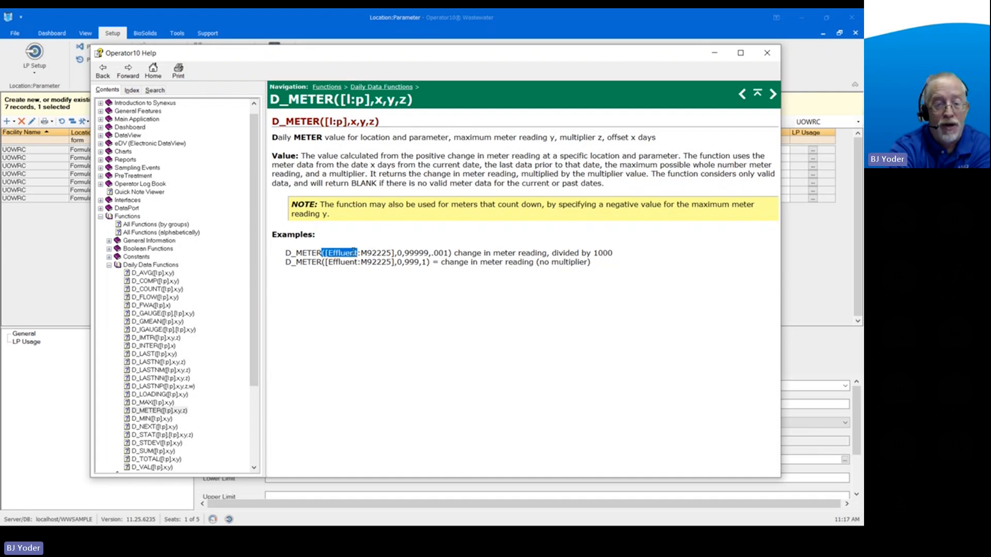
double_click(399, 253)
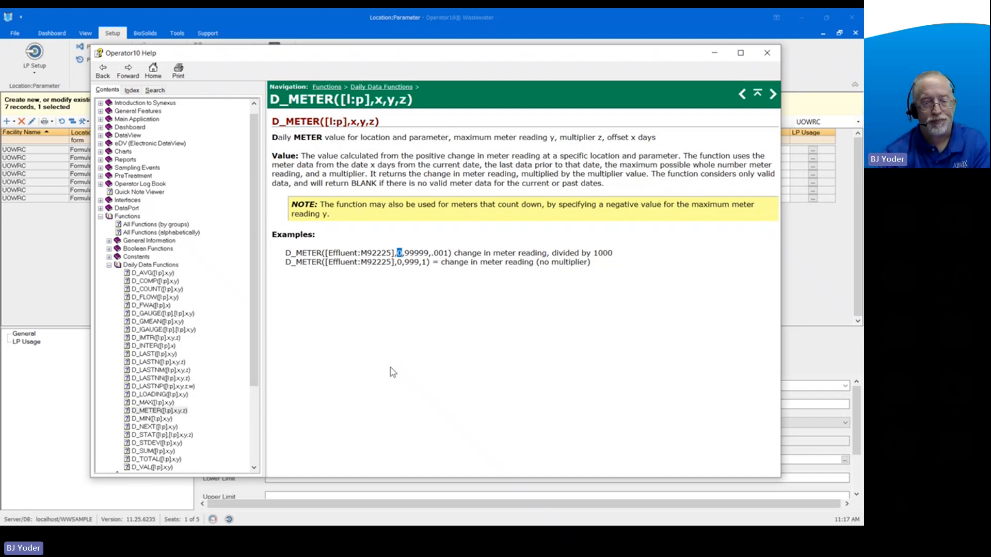
left_click_drag(405, 253, 428, 253)
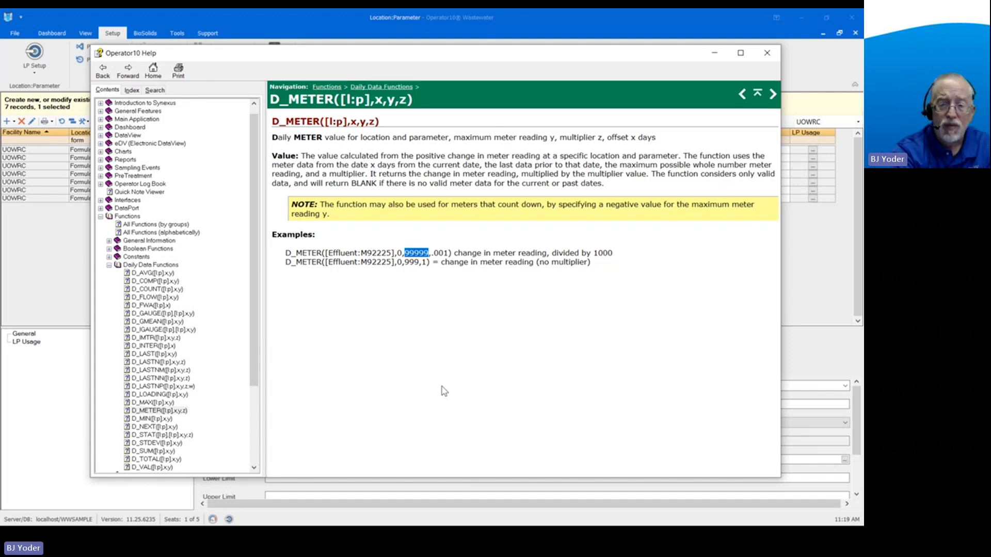
left_click_drag(430, 253, 452, 254)
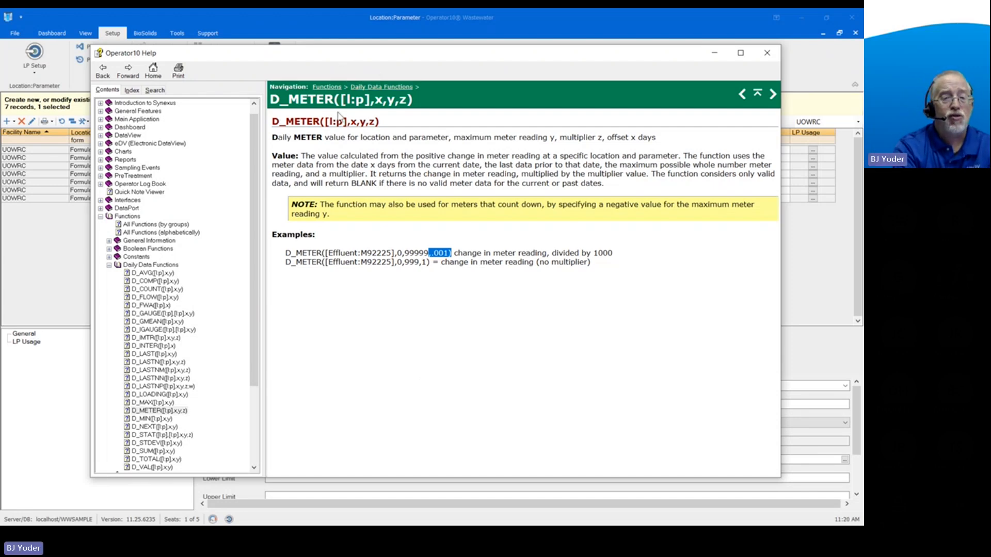
left_click(103, 70)
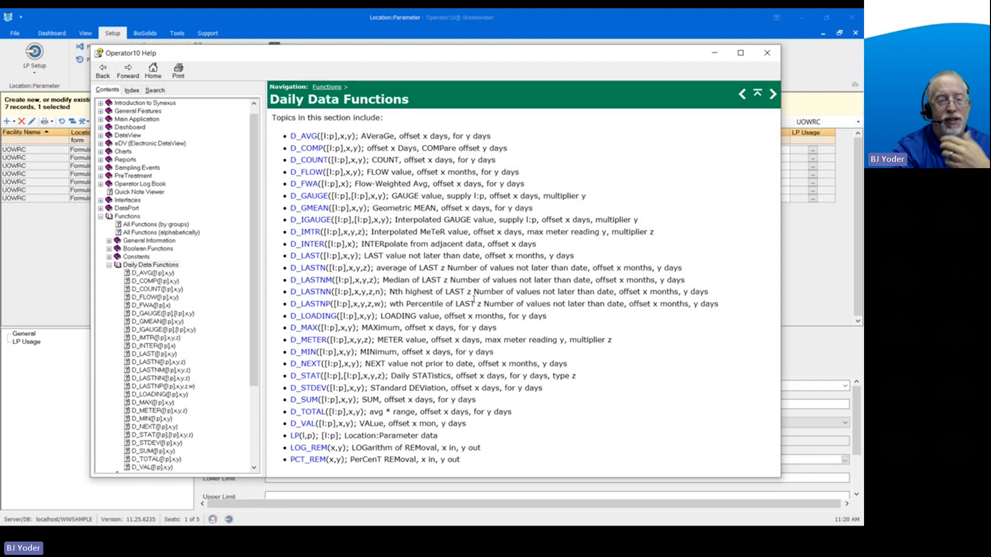
left_click(103, 70)
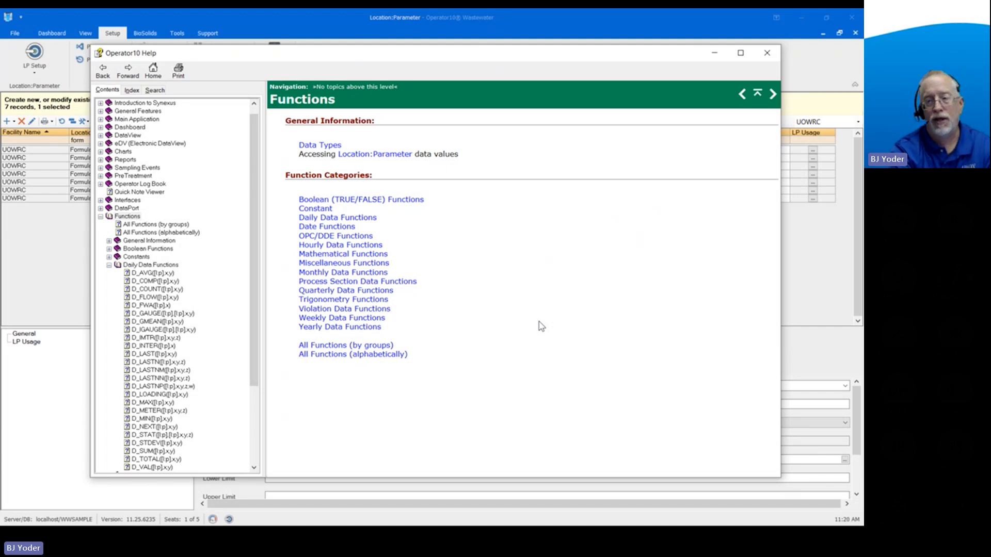
left_click(768, 54)
Step: Write BOD Concentration * 8.34 * Flow in MGD as the expression text of the formula
left_click(416, 255)
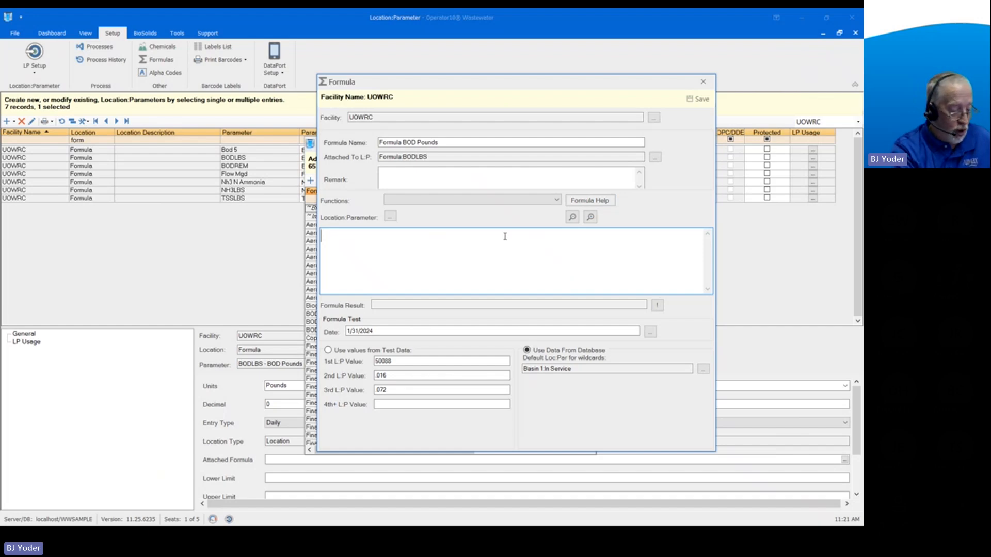
type("BOD ")
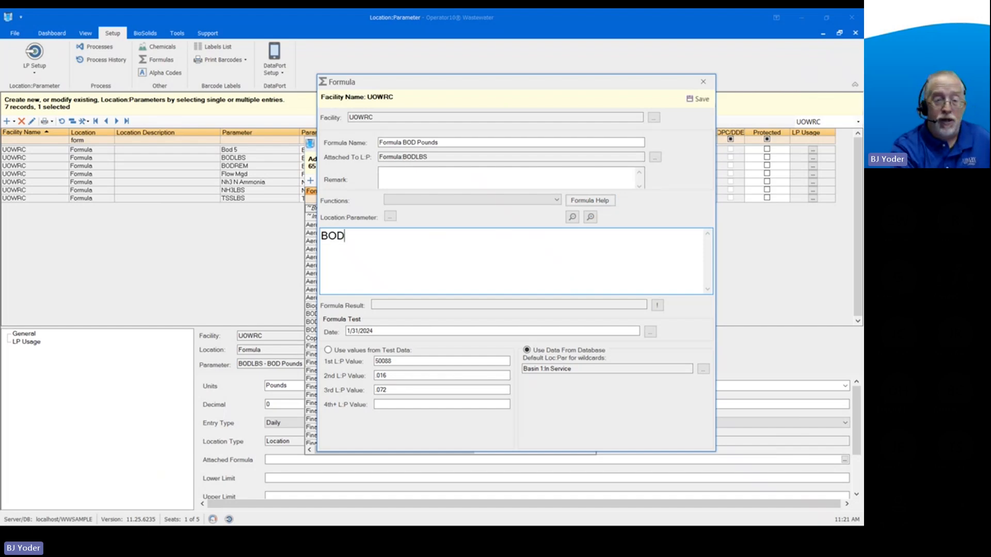
type("Con")
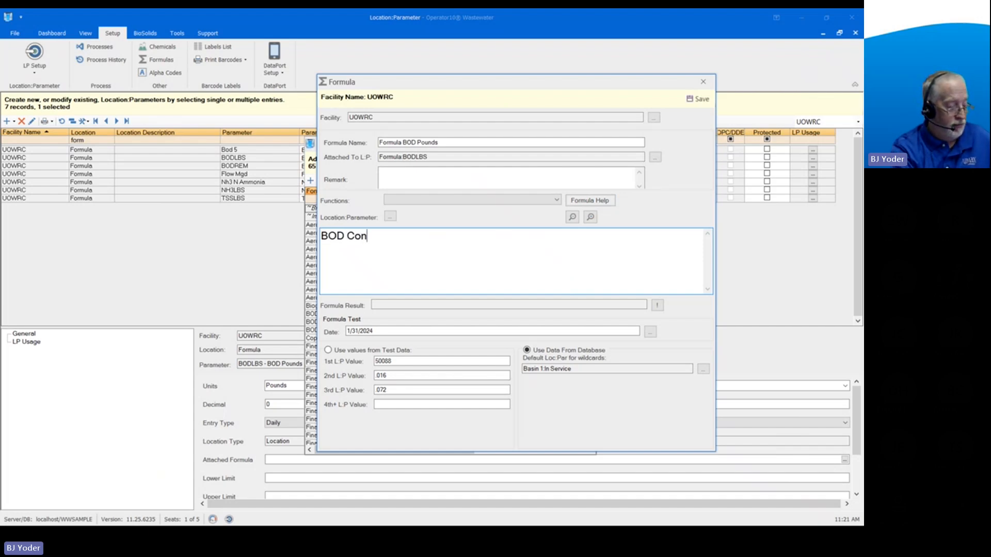
type("centration")
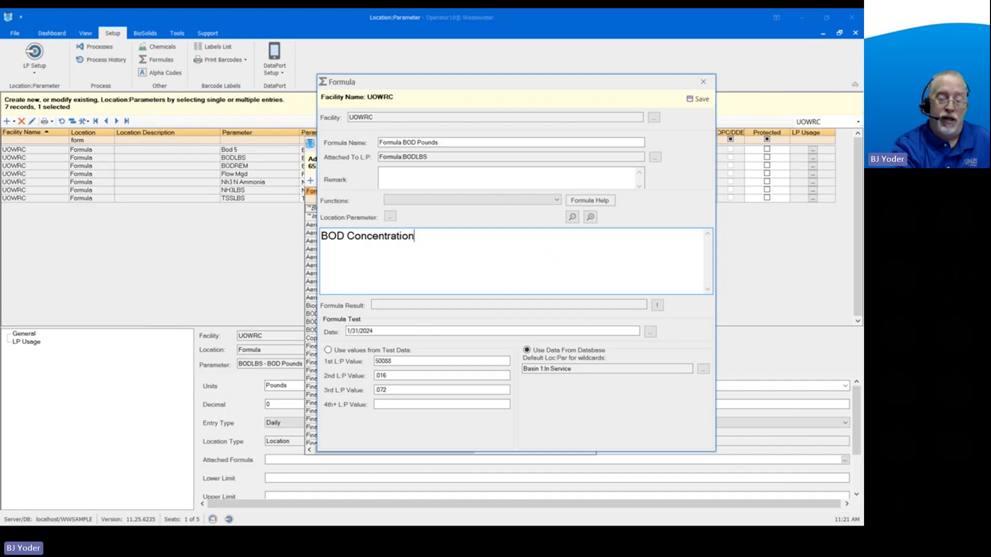
type(" 8")
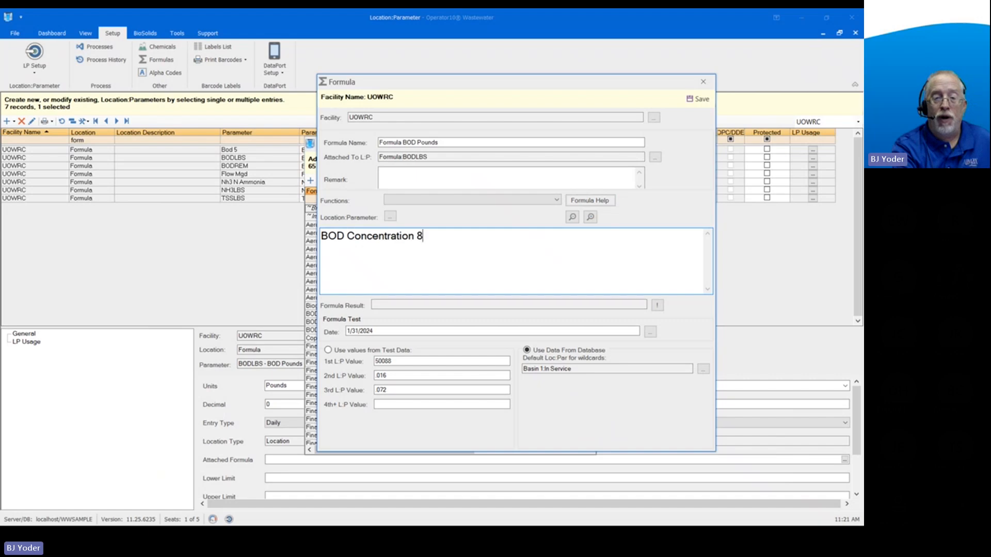
key("BackSpace")
type("*")
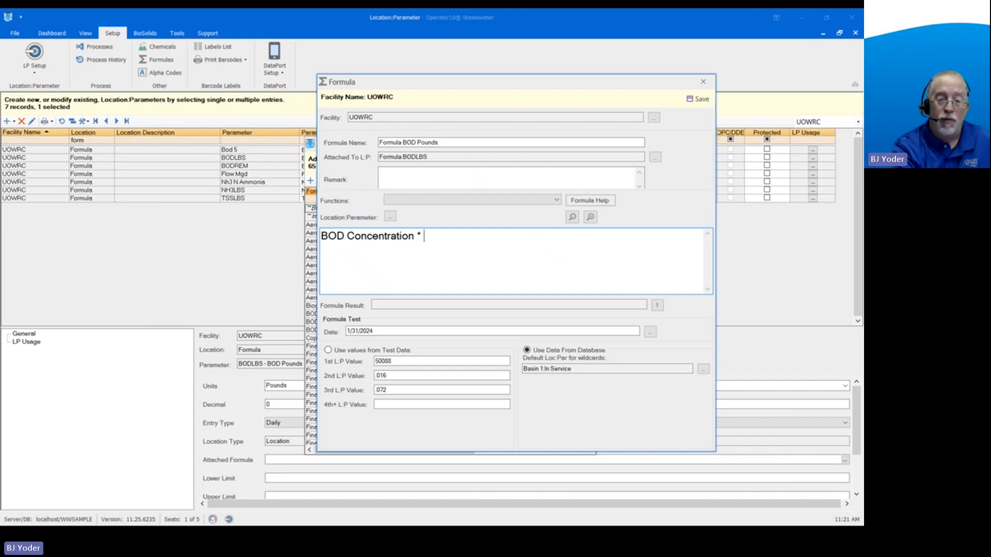
type(" 8.3")
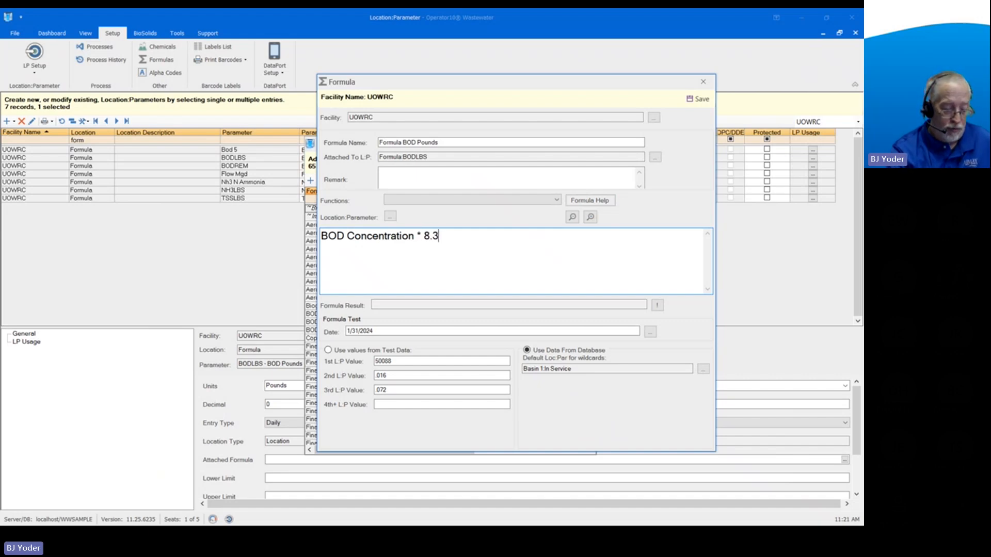
type("4 8")
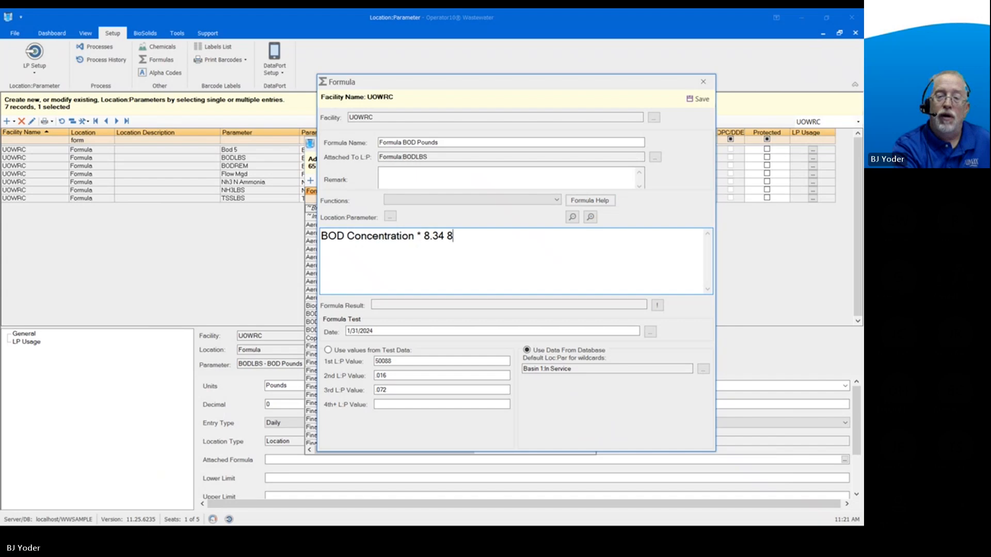
key("BackSpace")
type("* ")
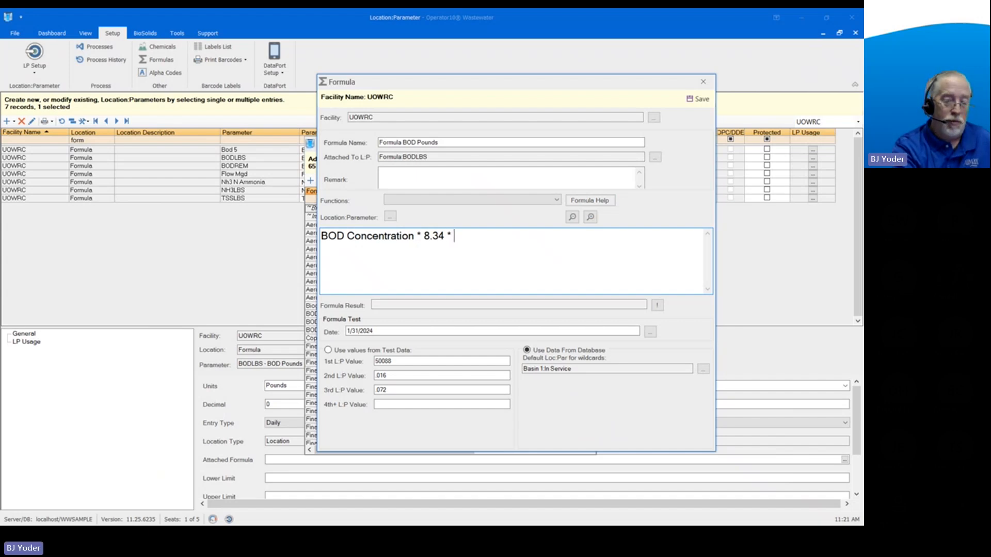
type("Flow in")
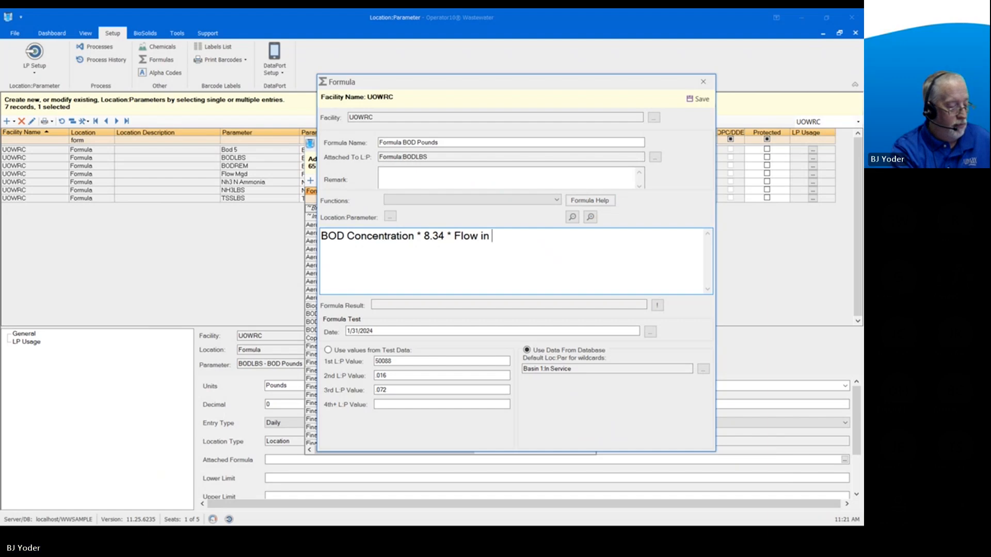
type(" MGD")
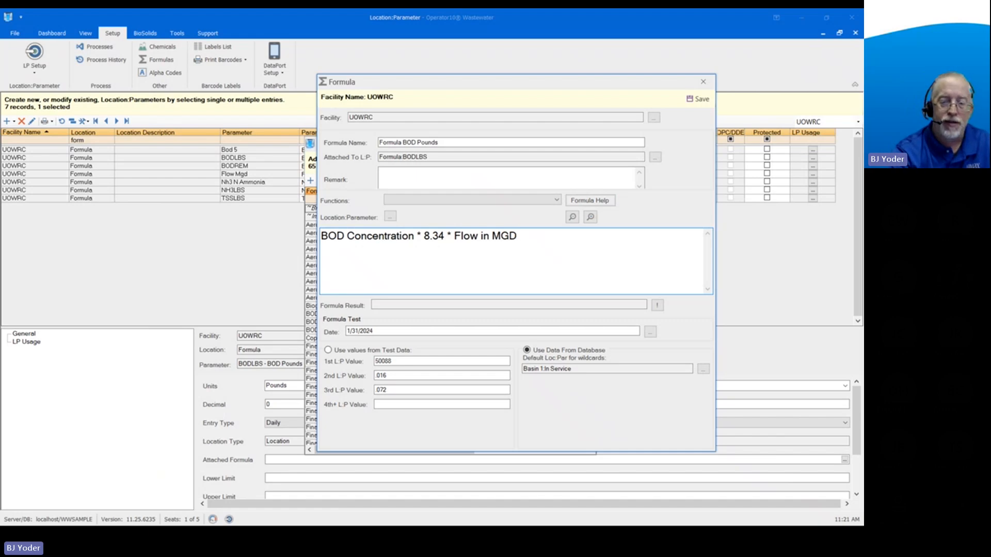
Step: Copy the expression text BOD Concentration * 8.34 * Flow in MGD into the formula's remark
left_click_drag(532, 241, 316, 247)
key("ctrl+c")
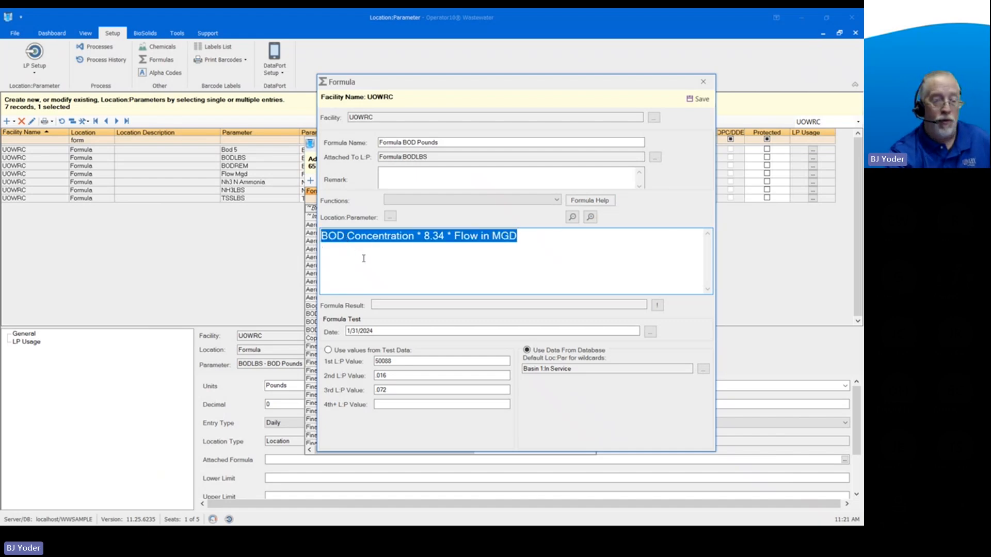
left_click(401, 172)
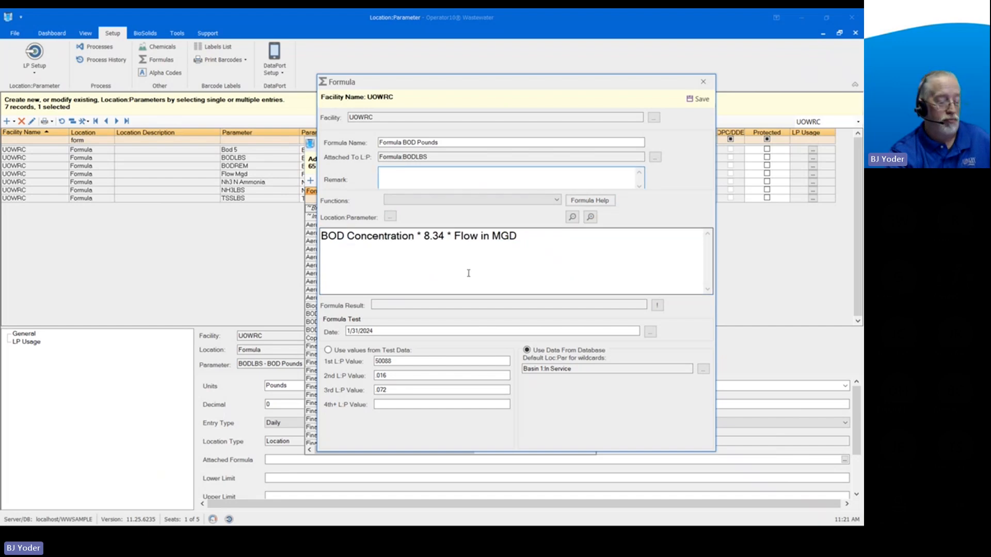
key("ctrl+v")
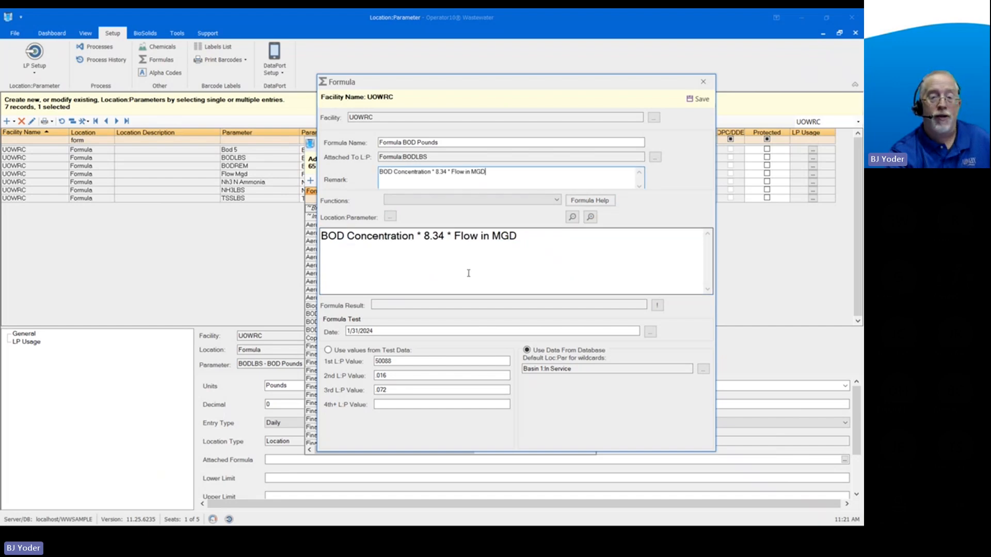
Step: Go over the three terms of the plain-text expression and clear the whole expression from the formula
left_click(524, 239)
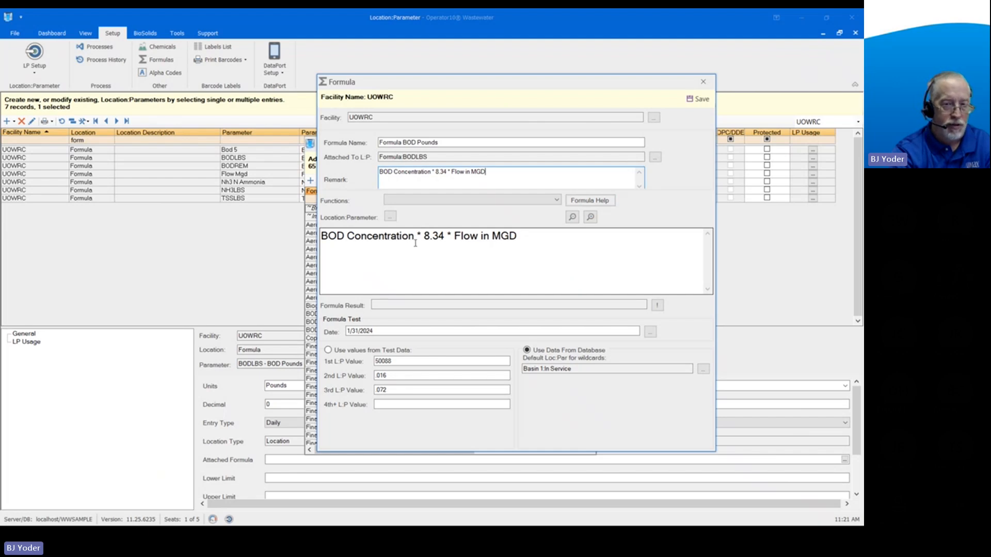
left_click_drag(415, 243, 321, 241)
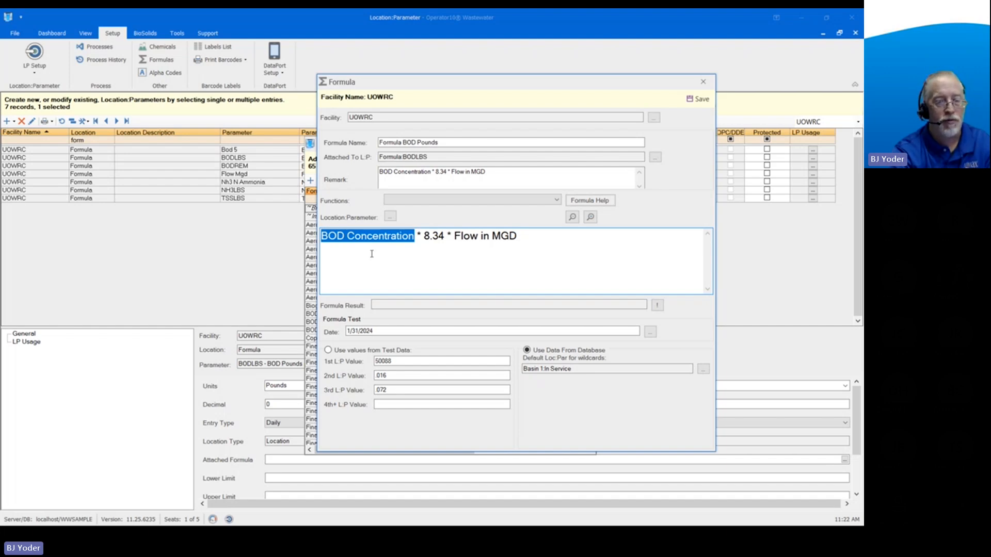
left_click_drag(424, 236, 444, 236)
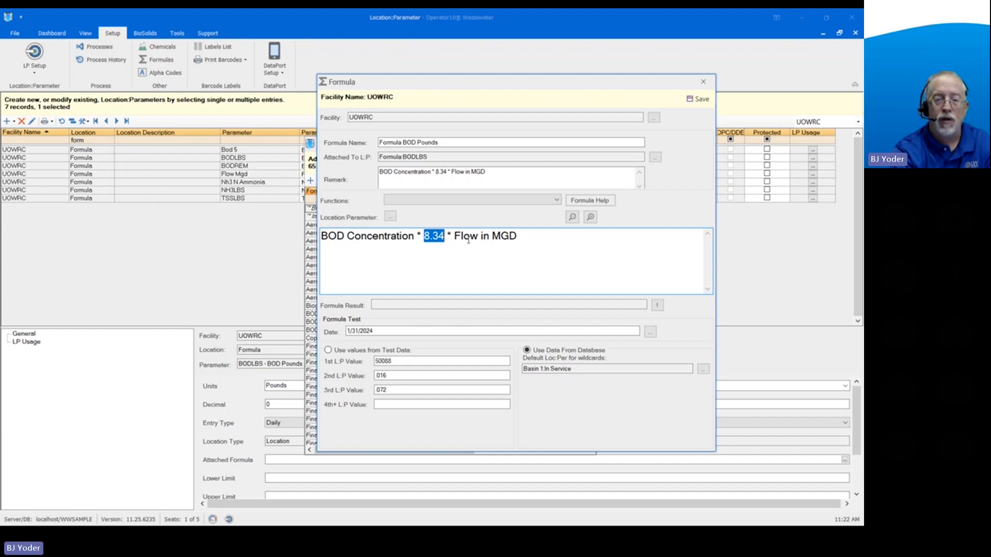
left_click_drag(455, 236, 517, 237)
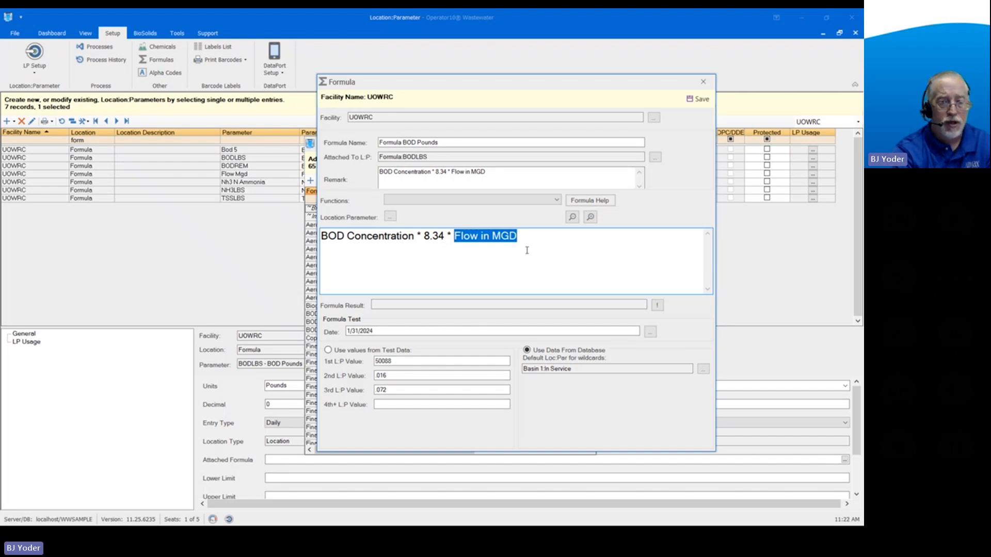
left_click_drag(533, 235, 343, 247)
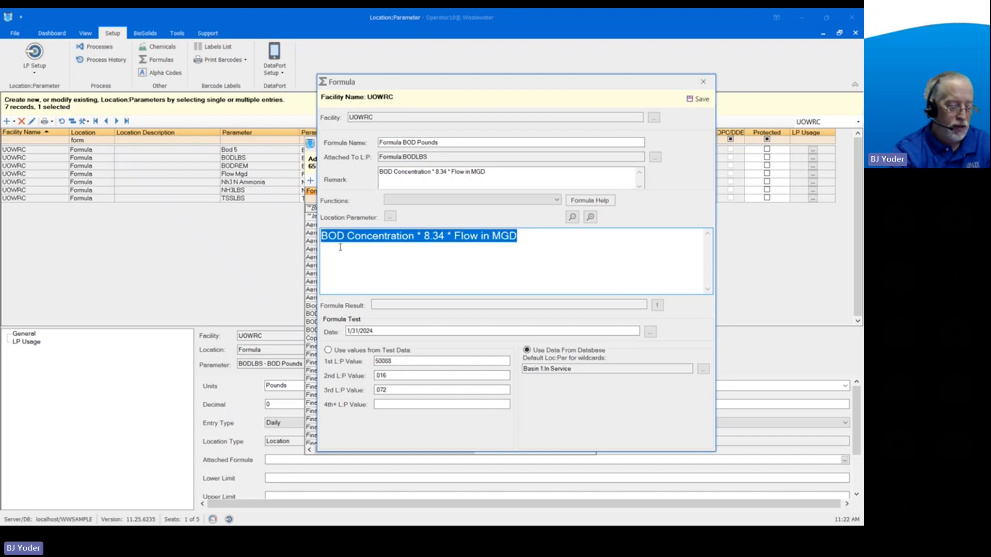
key("Delete")
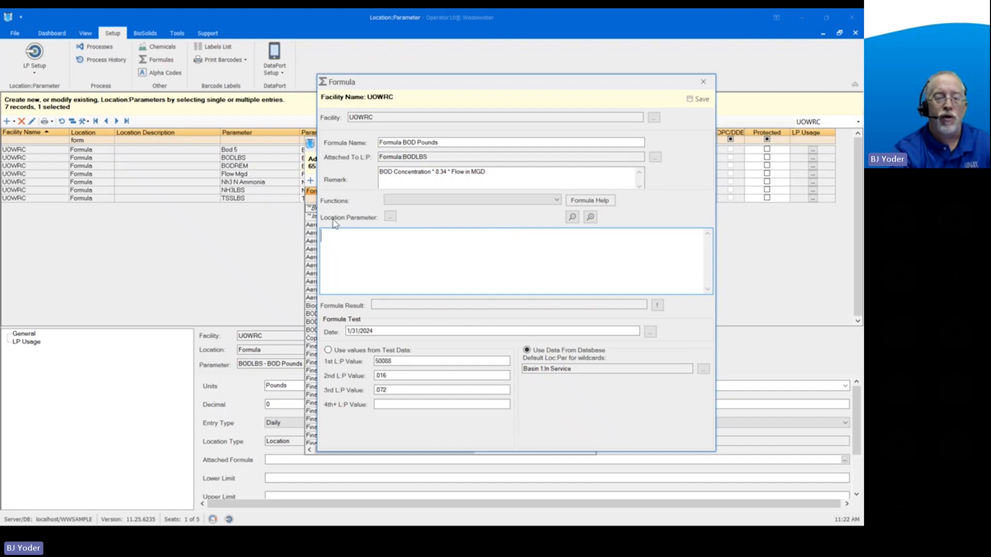
Step: Insert the Effluent location's Bod 5 parameter into the formula, filtering the parameters by bod
left_click(391, 217)
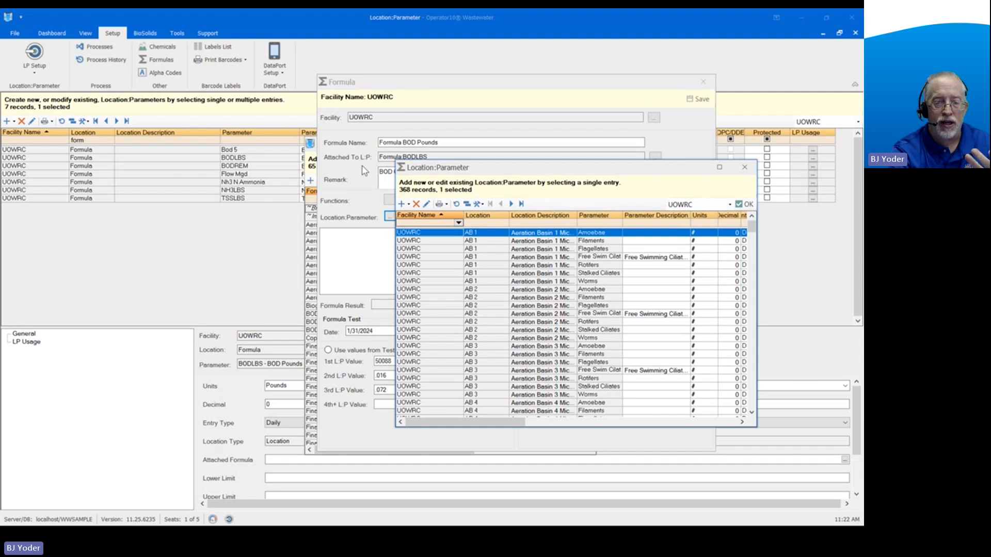
left_click(581, 222)
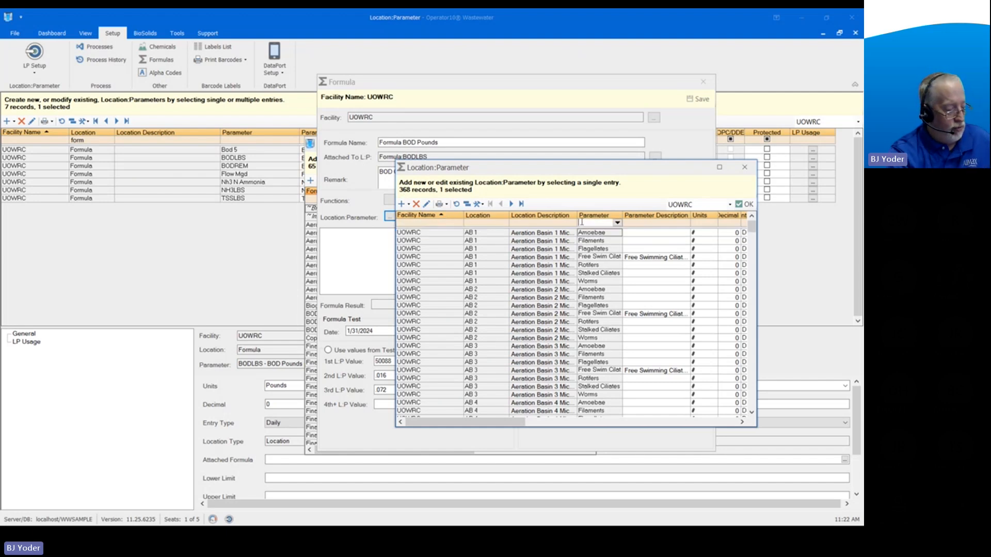
type("bod")
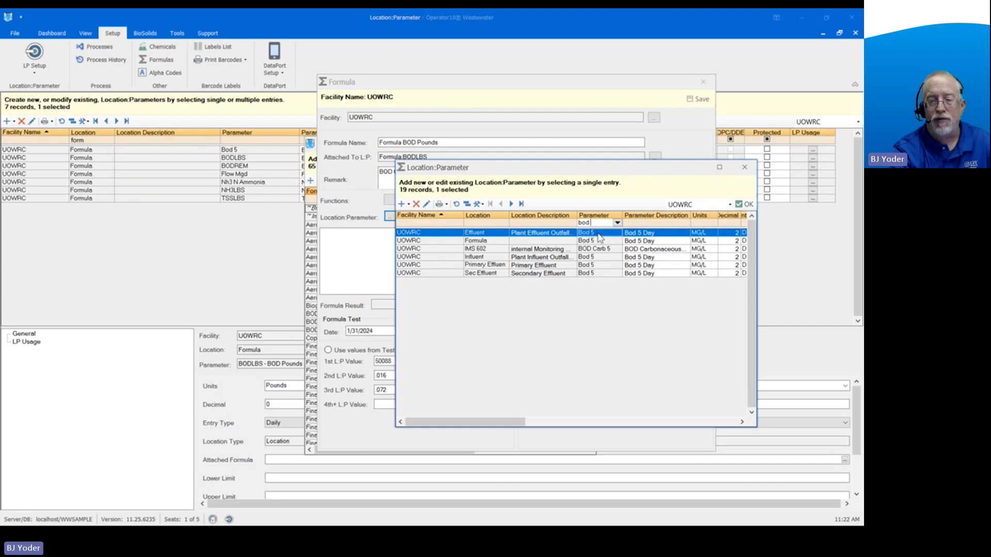
left_click(747, 204)
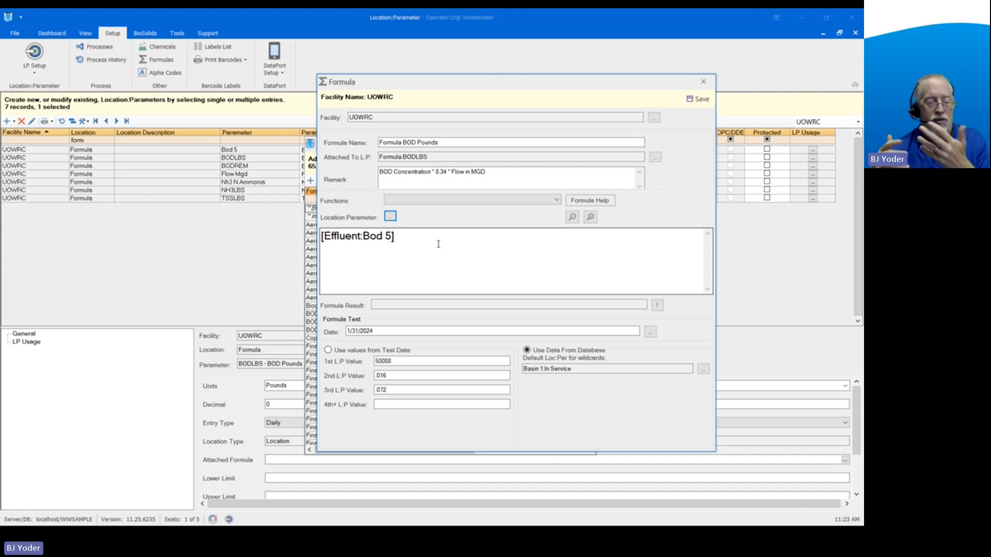
Step: Try the plain text Effluent BOD in place of the inserted reference, and put the copied [Effluent:Bod 5] back
left_click(403, 240)
key("ctrl+c")
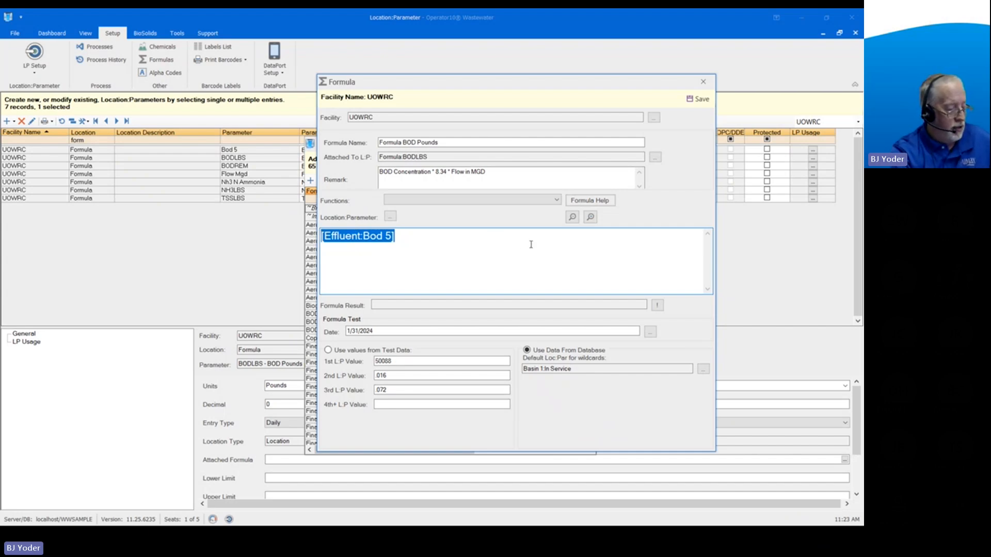
type("Ef")
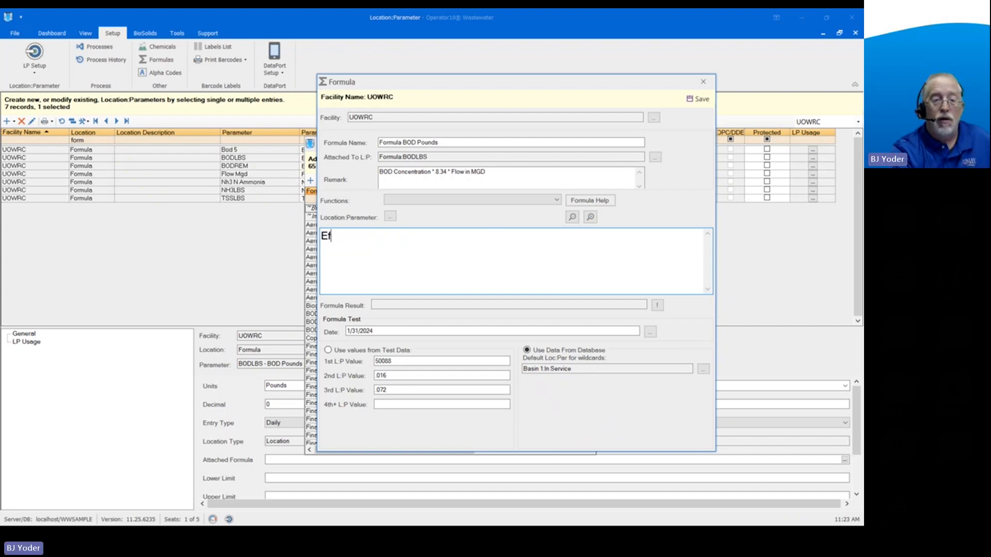
type("fluent ")
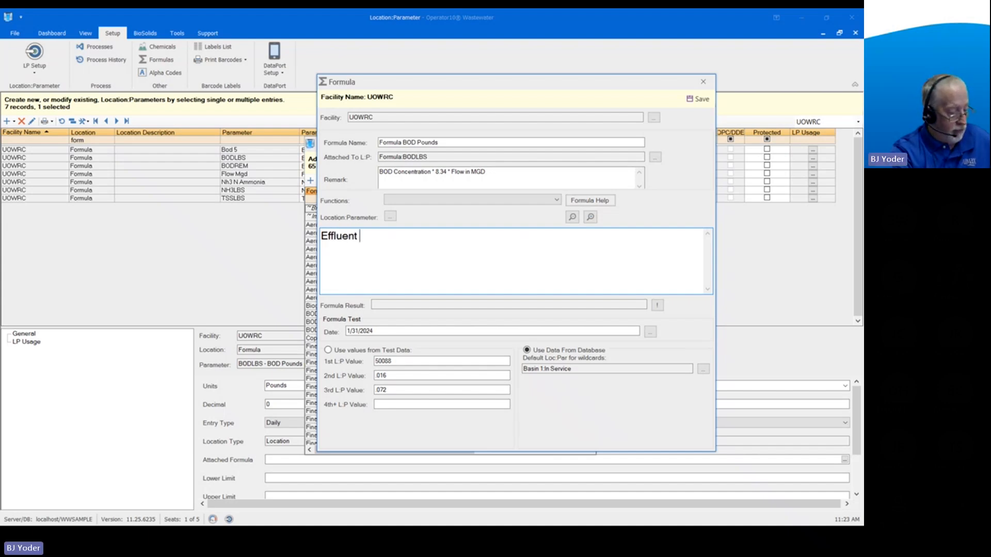
type("BOD")
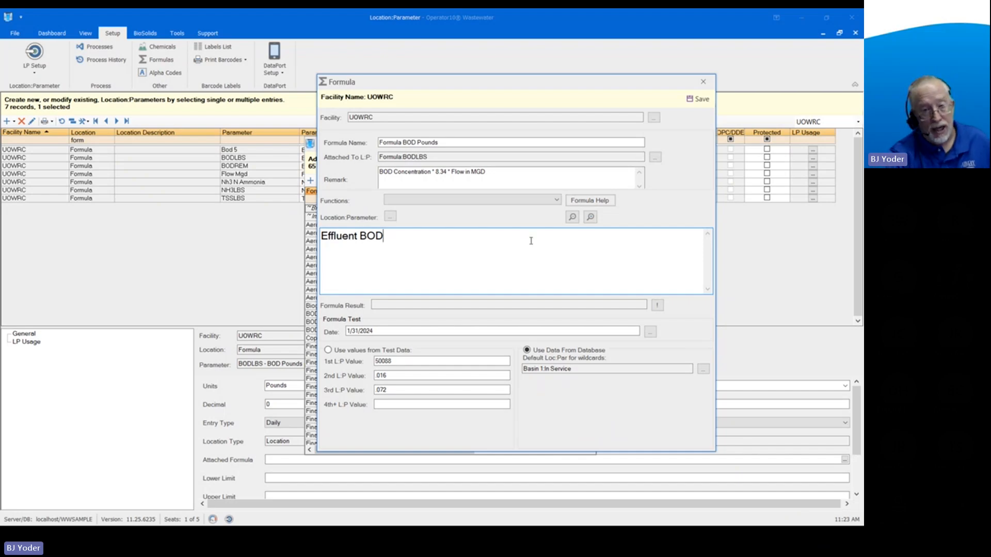
left_click_drag(389, 238, 273, 239)
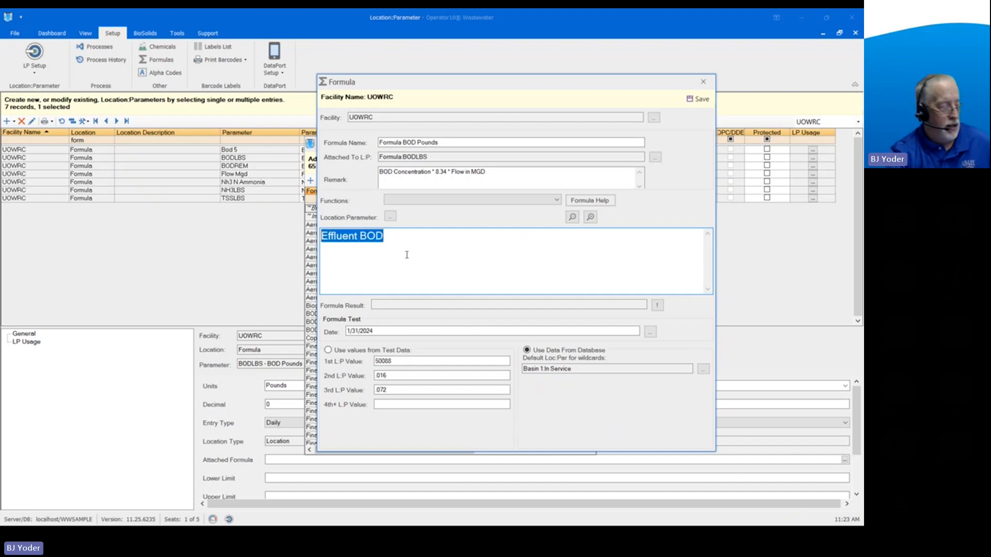
key("ctrl+v")
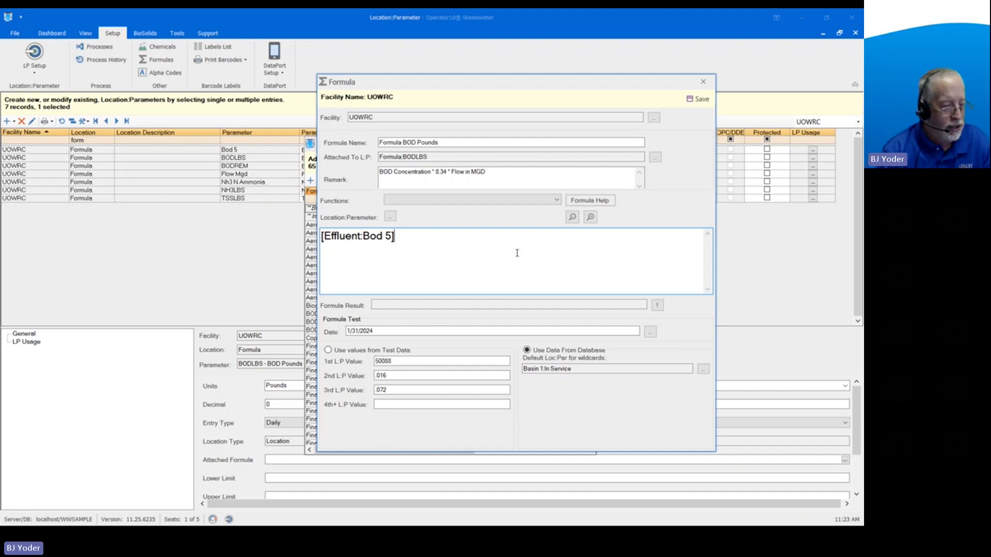
Step: Multiply the Bod 5 reference by 8.34 and by the Effluent location's Flow Mgd parameter, filtering the parameters by flow m
type("*")
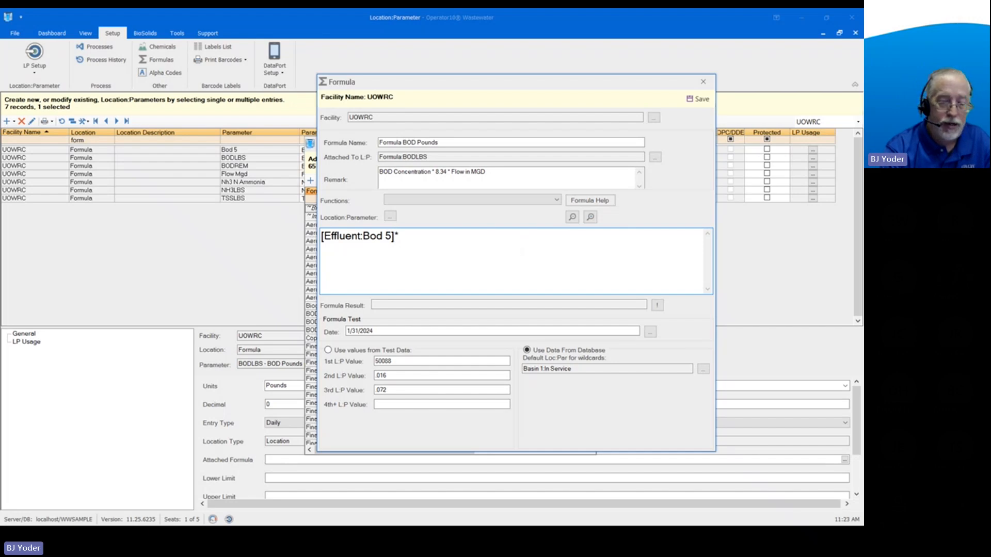
type("8.34*")
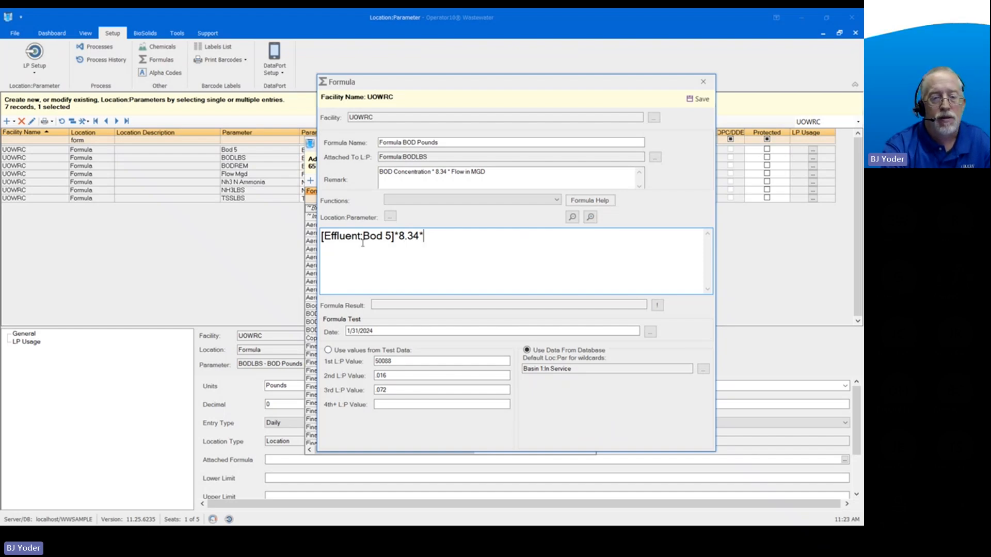
left_click(390, 217)
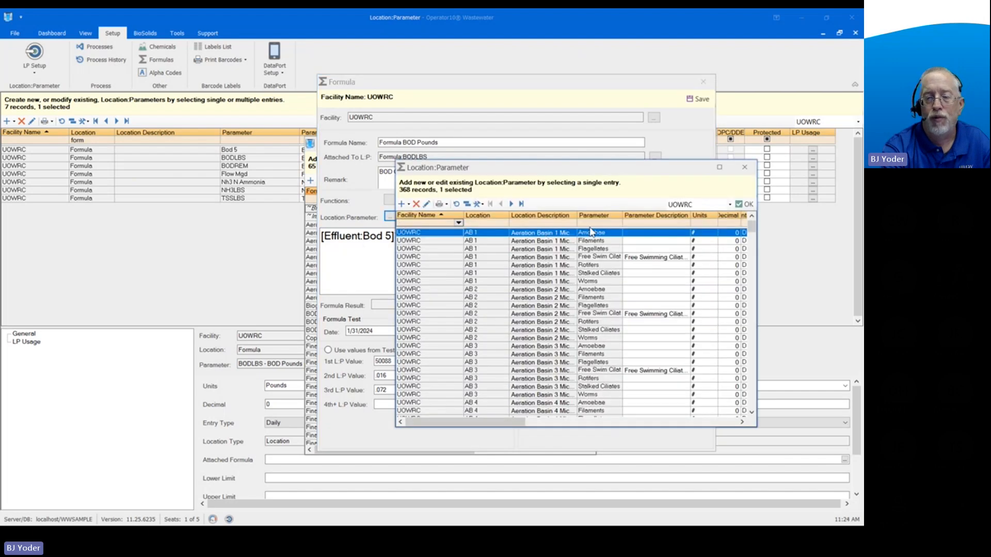
left_click(587, 222)
type("flow")
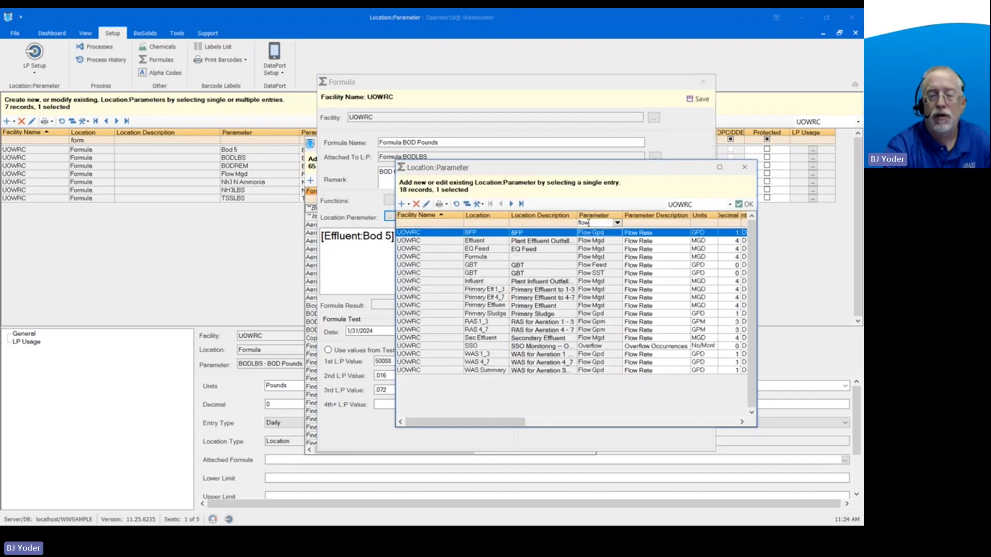
type(" m")
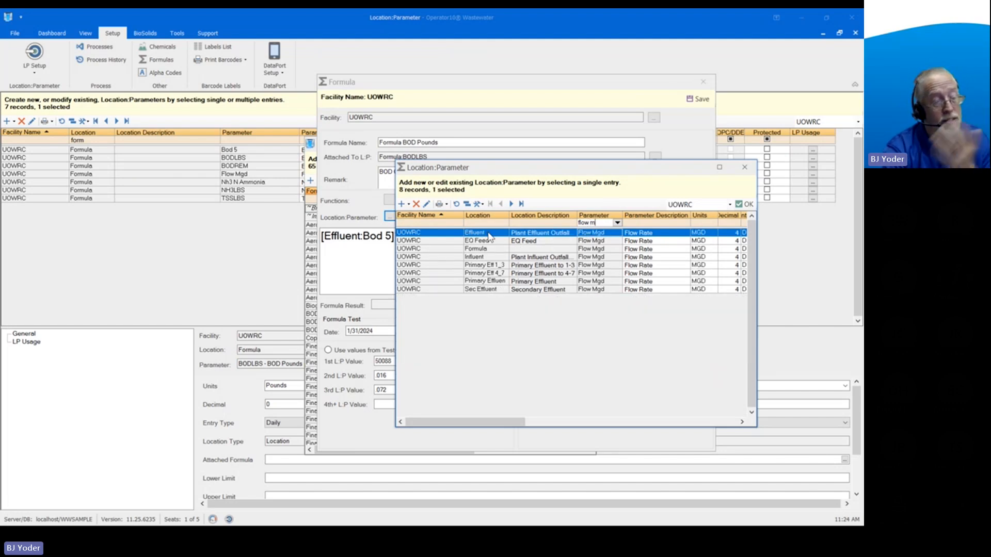
left_click(749, 204)
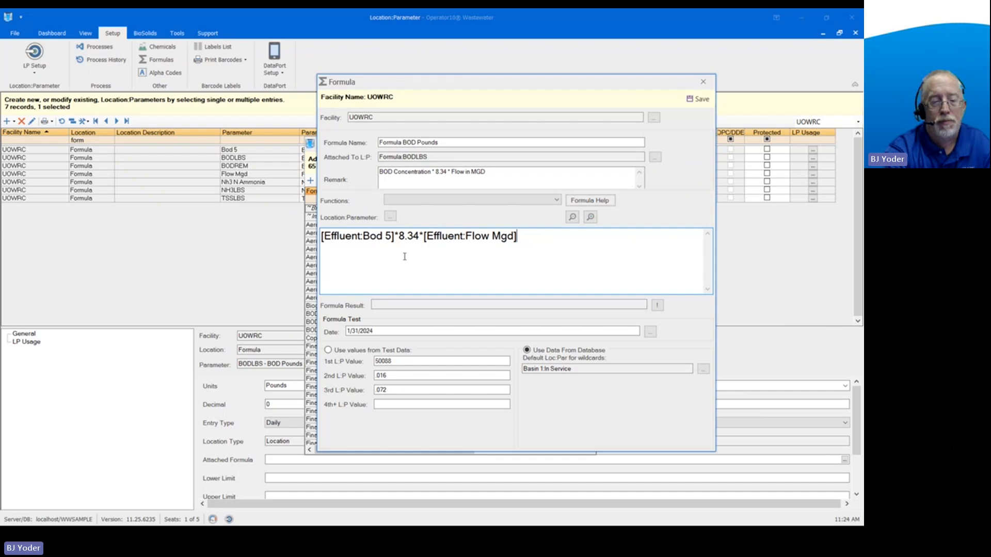
Step: Test the formula with database data by setting the test date to 2/2/2022
double_click(387, 331)
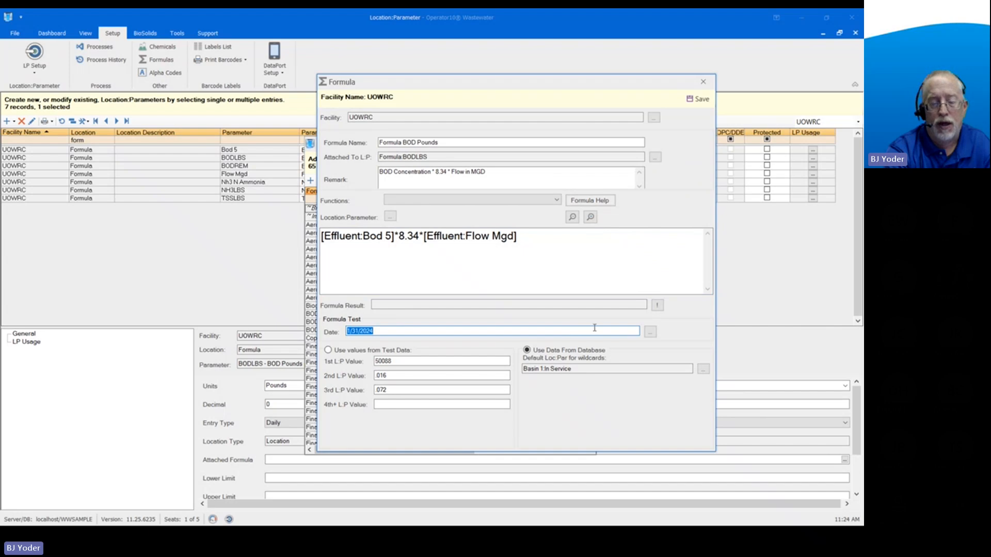
type("02")
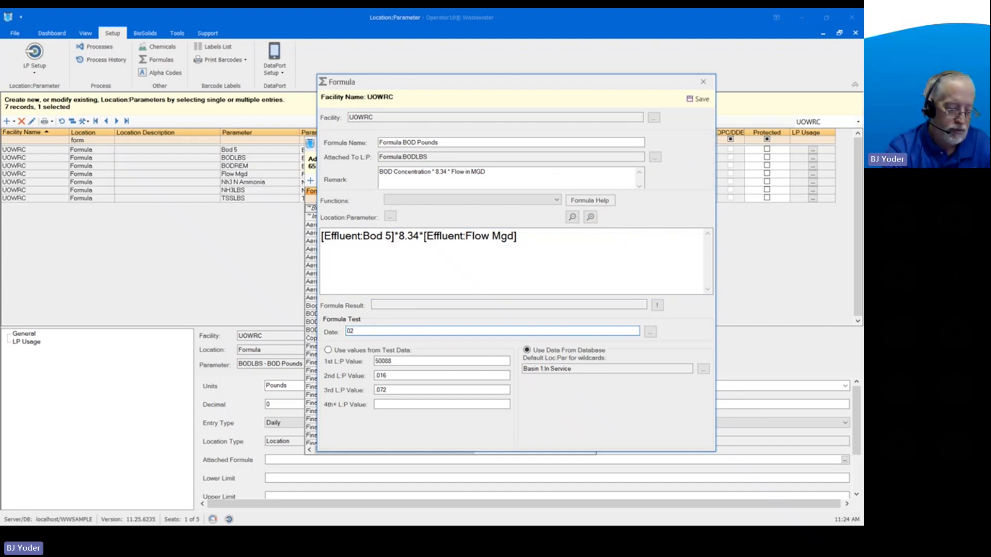
type("02")
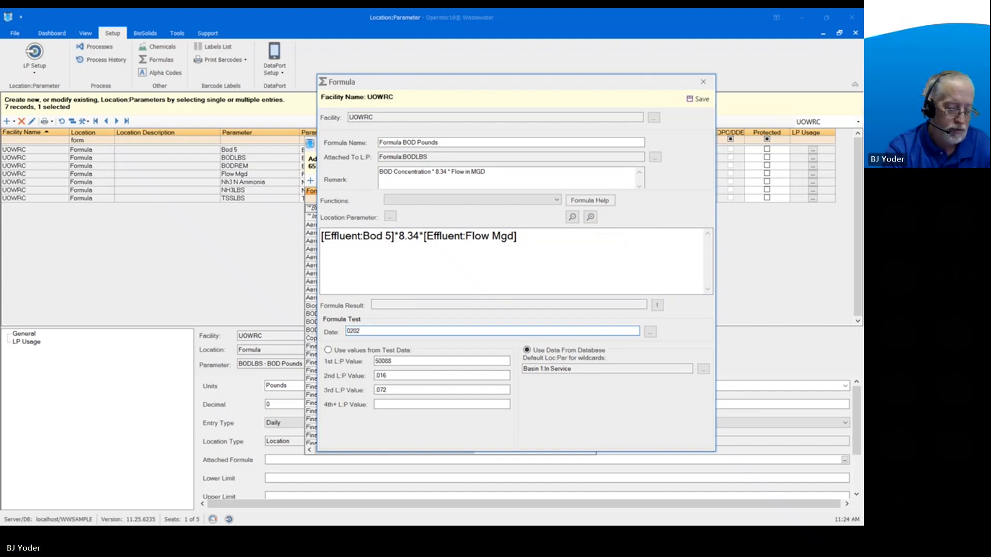
type("22")
key("Tab")
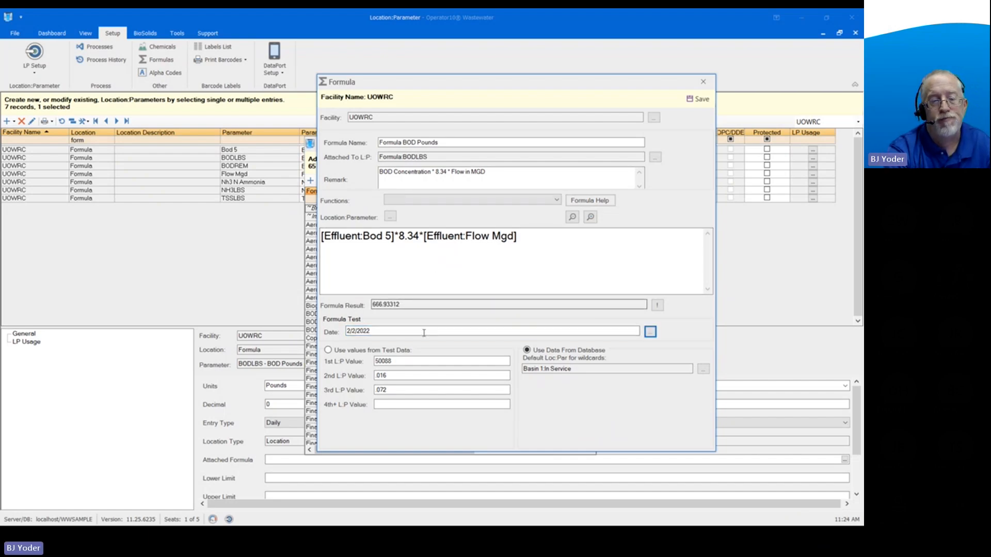
left_click(382, 330)
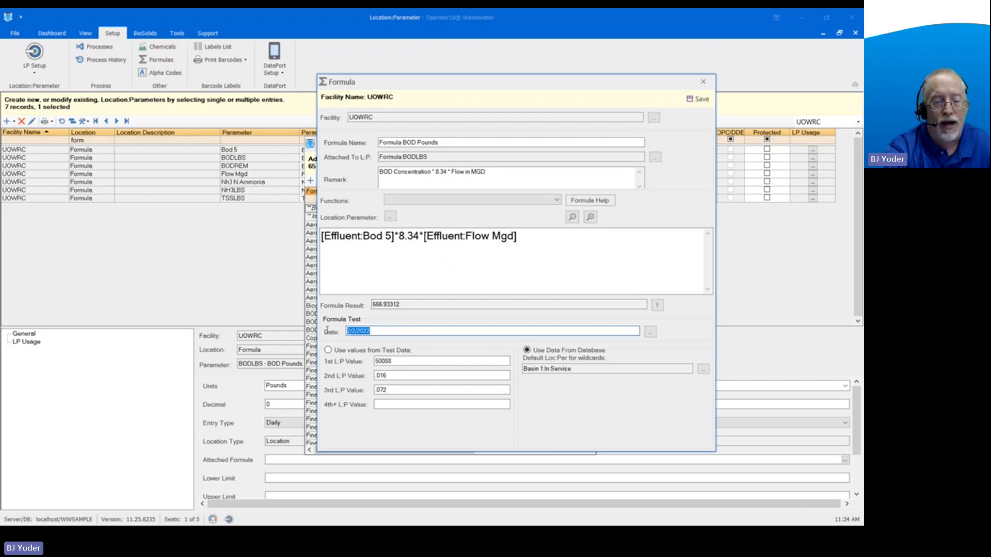
left_click(411, 304)
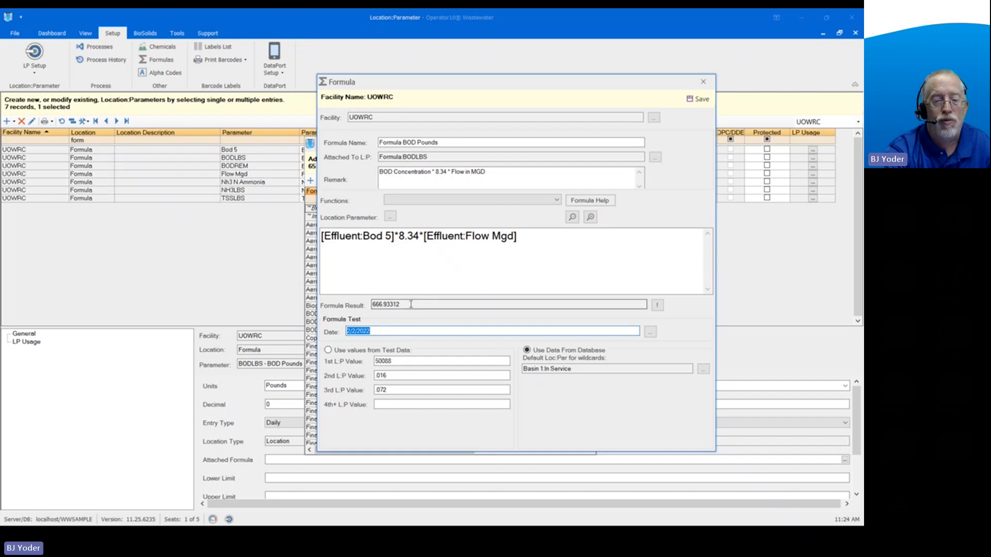
left_click_drag(411, 304, 372, 305)
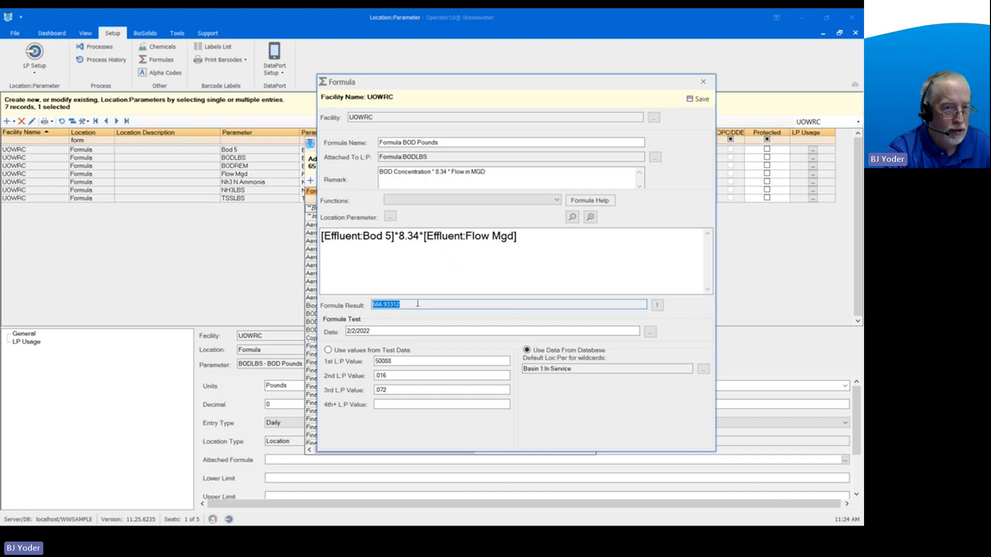
left_click(419, 257)
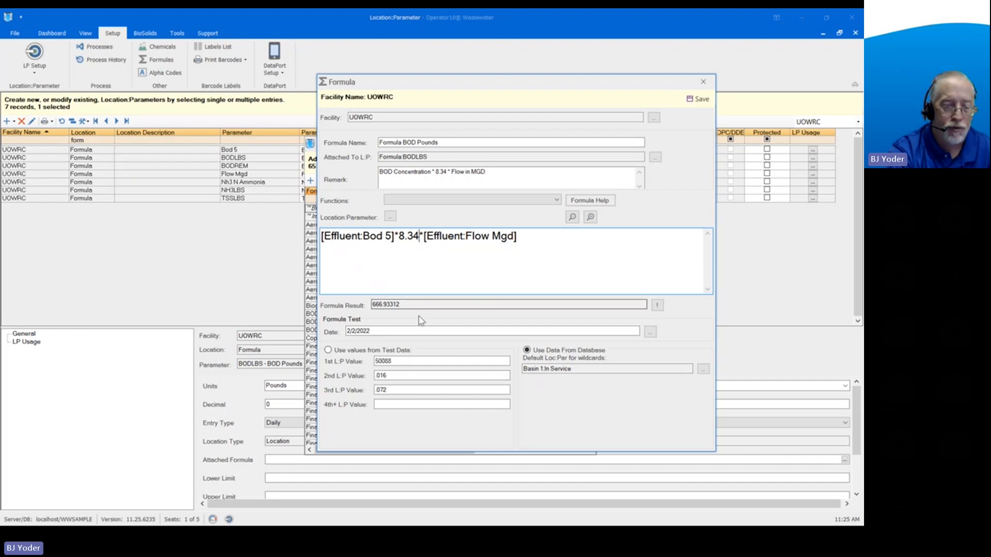
left_click_drag(417, 306, 366, 304)
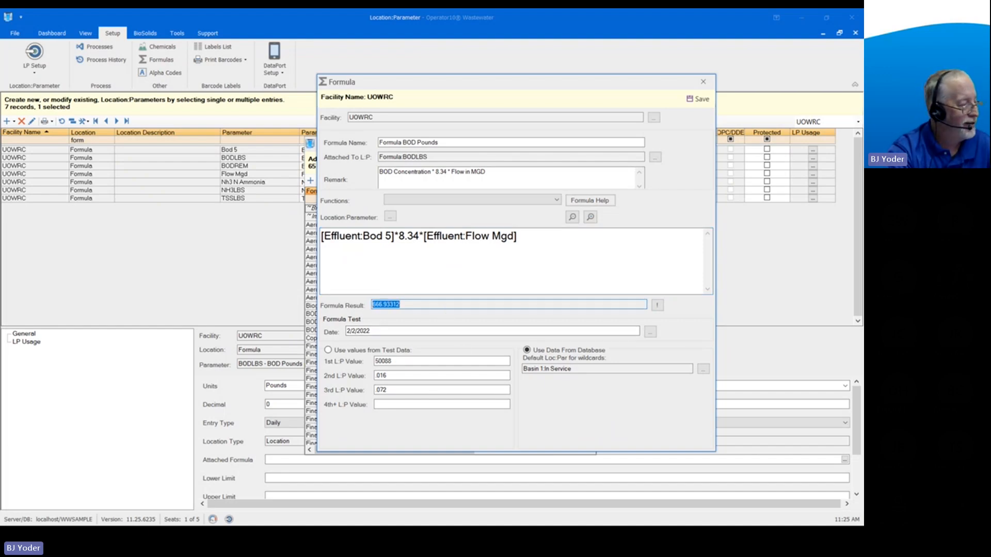
Step: Switch to Calculator and place it clear of the formula, then return and evaluate only the [Effluent:Bod 5] reference
key("alt+Tab")
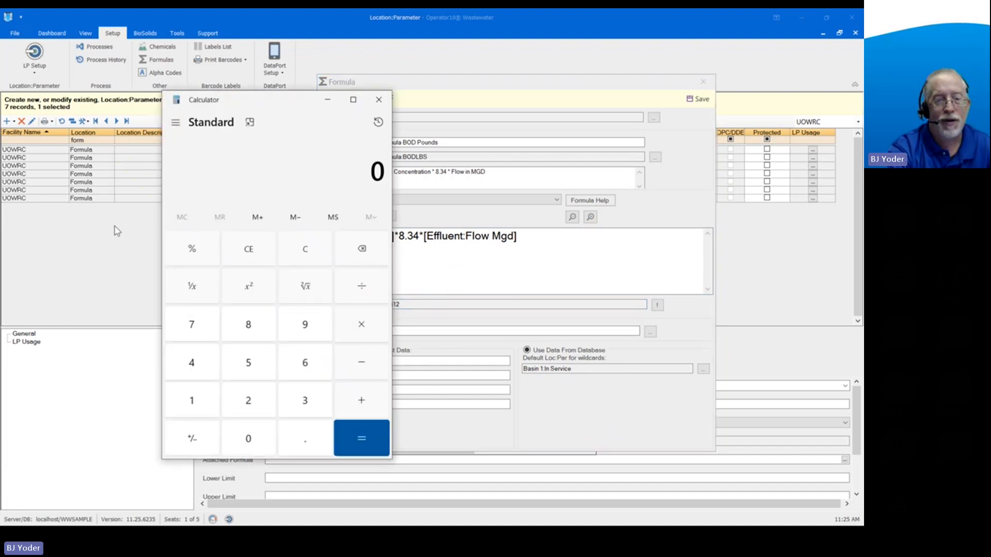
left_click_drag(248, 98, 135, 107)
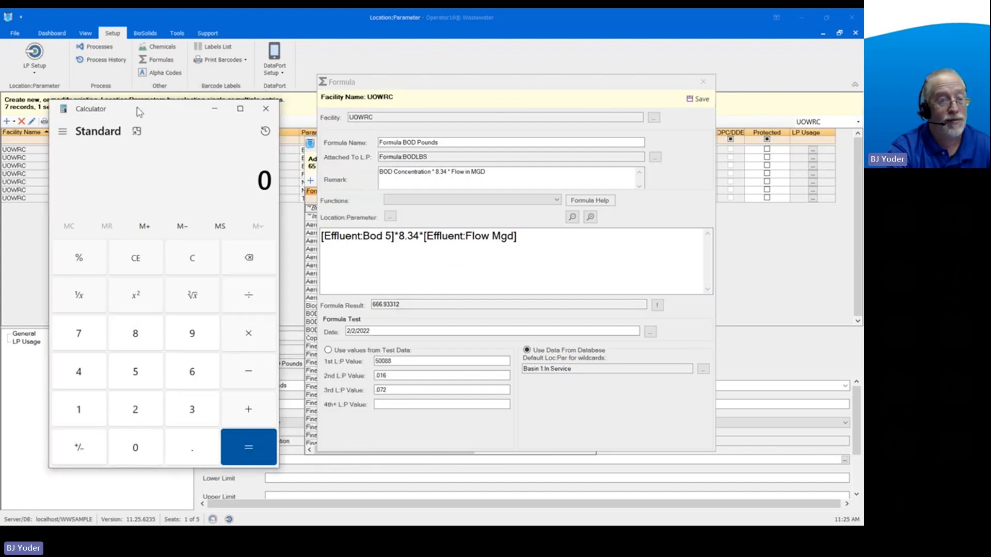
left_click(404, 259)
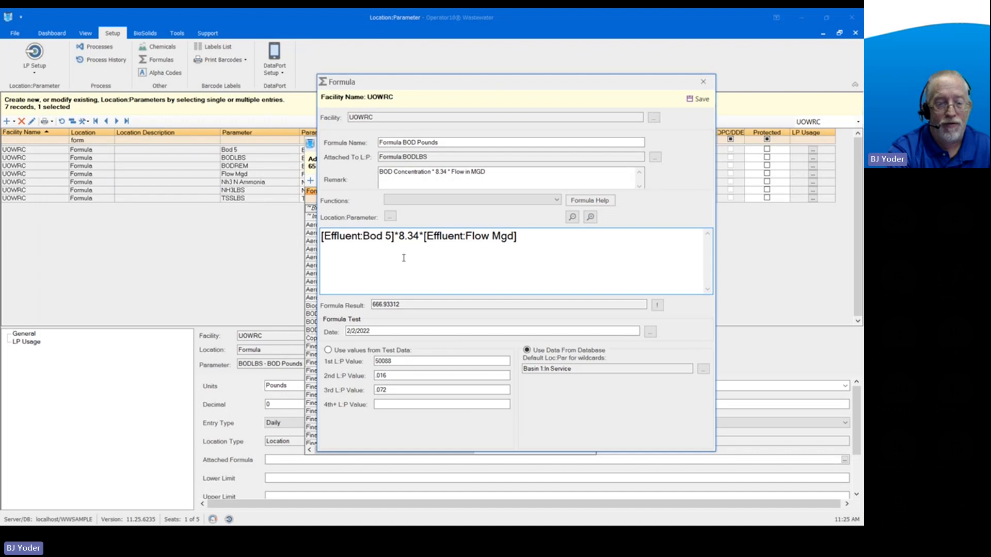
left_click(373, 331)
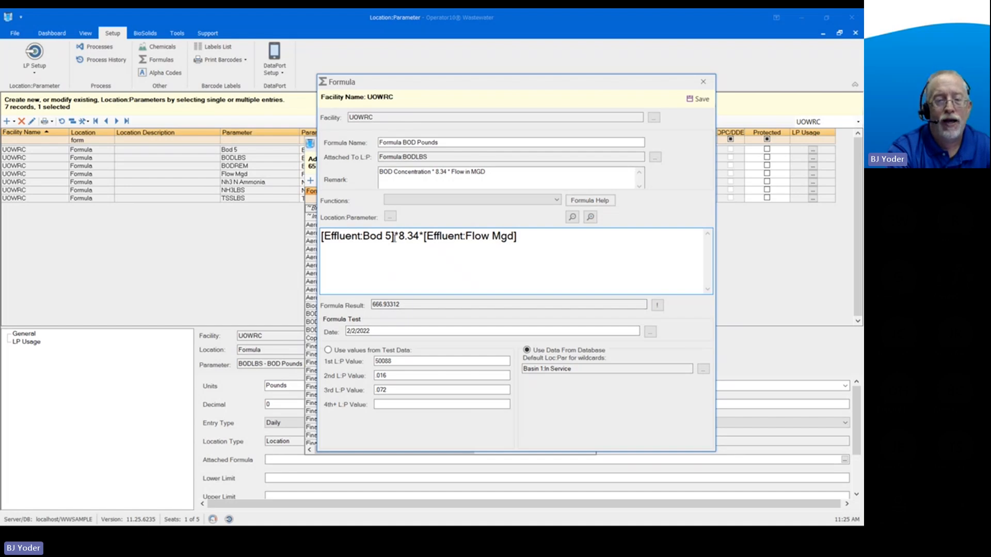
left_click_drag(395, 237, 321, 236)
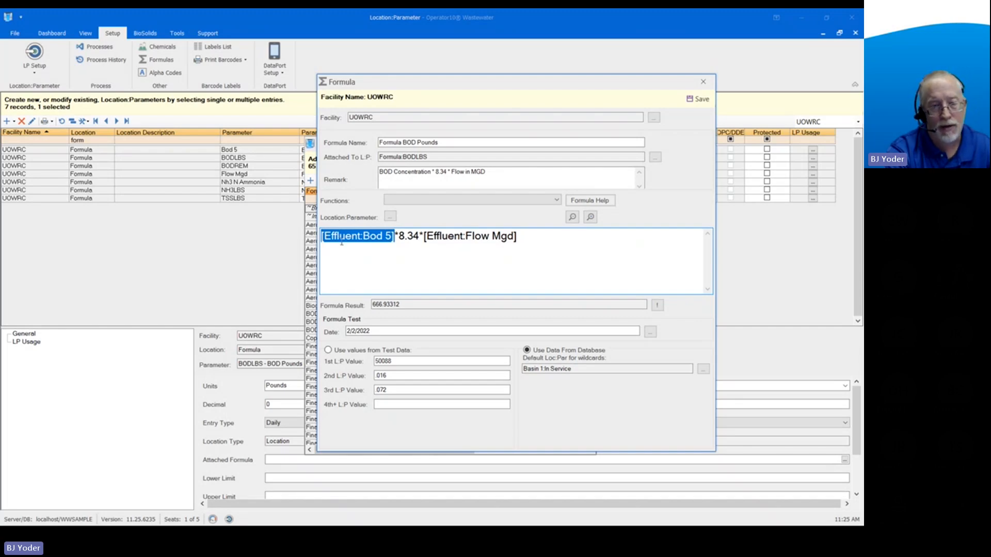
left_click(658, 307)
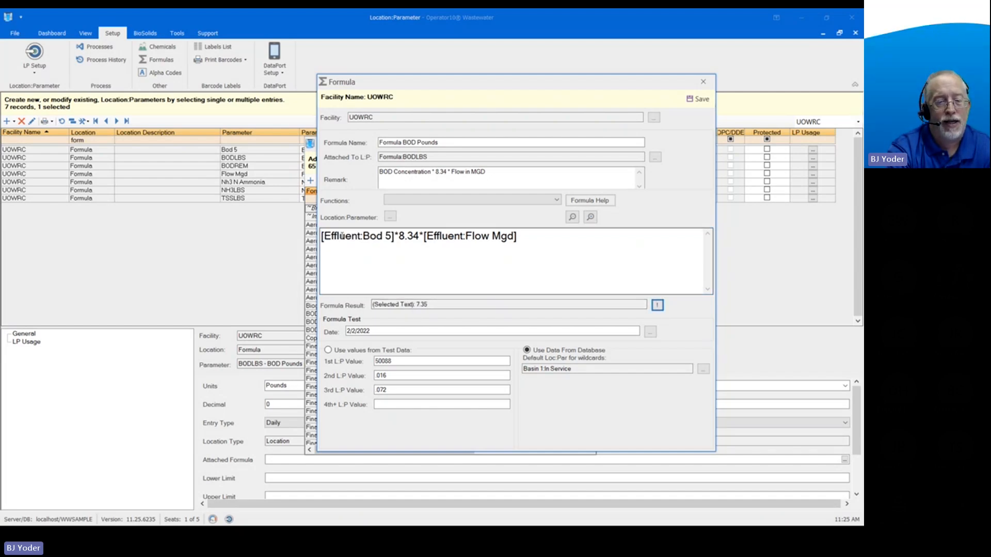
left_click(374, 331)
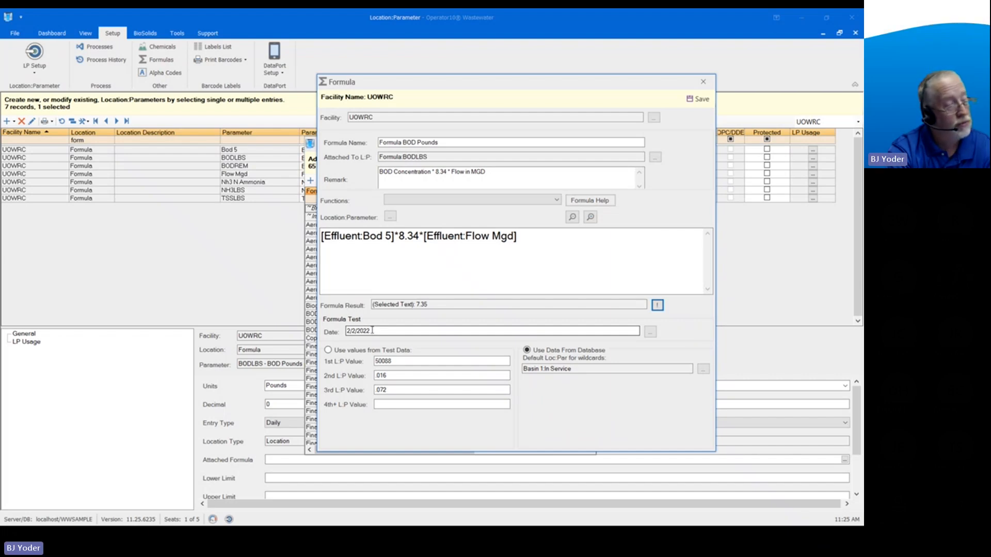
left_click(432, 304)
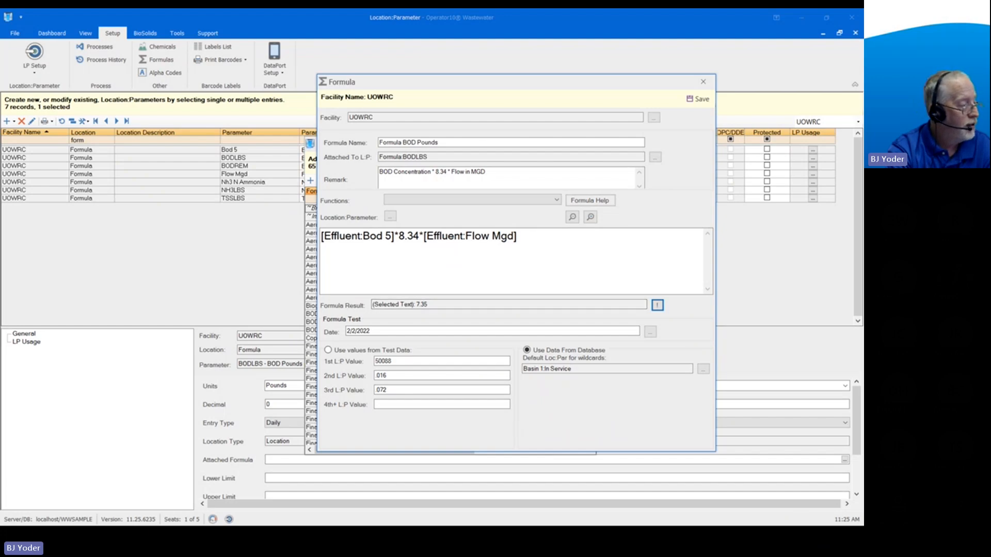
Step: Switch to Calculator and multiply 7.35 by 8.34, leaving a further multiplication pending
key("alt+Tab")
type("7.35")
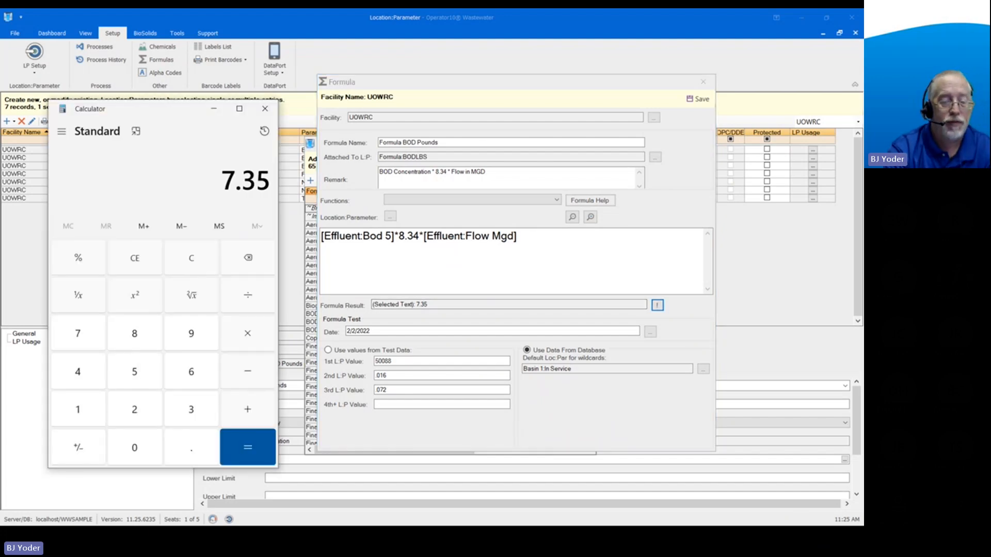
key("asterisk")
type("8.34")
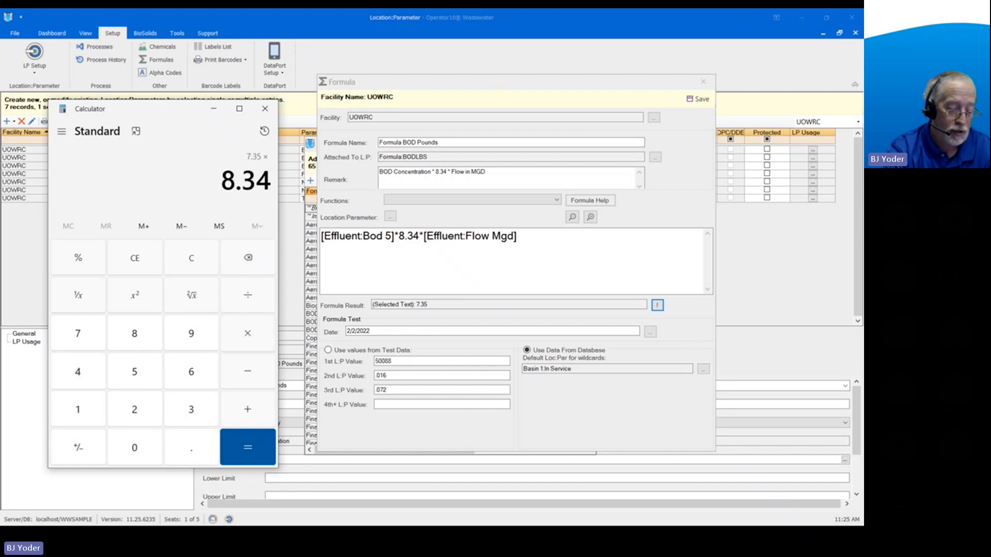
key("asterisk")
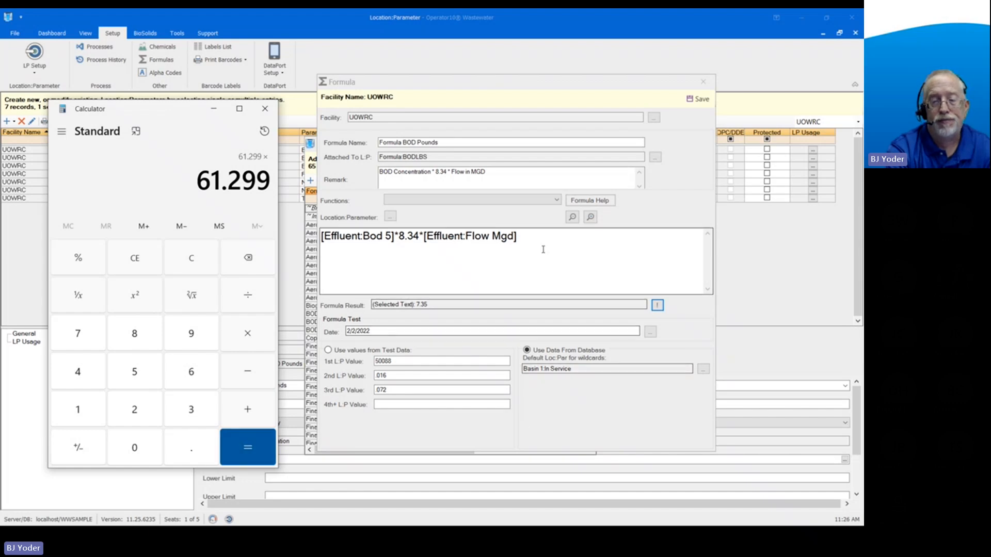
Step: Return to the Formula window and evaluate only the [Effluent:Flow Mgd] reference
left_click(518, 255)
left_click_drag(424, 236, 517, 236)
left_click(657, 305)
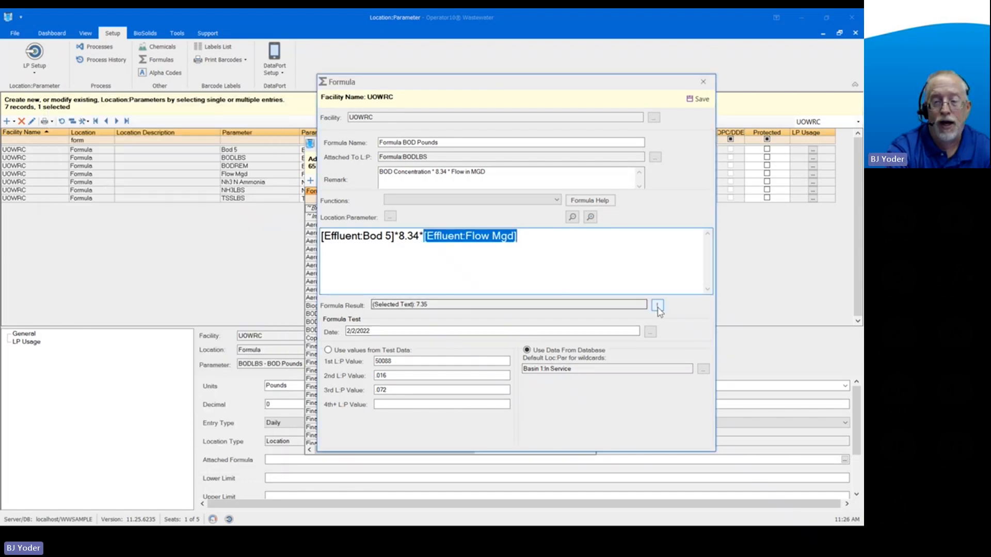
left_click(657, 306)
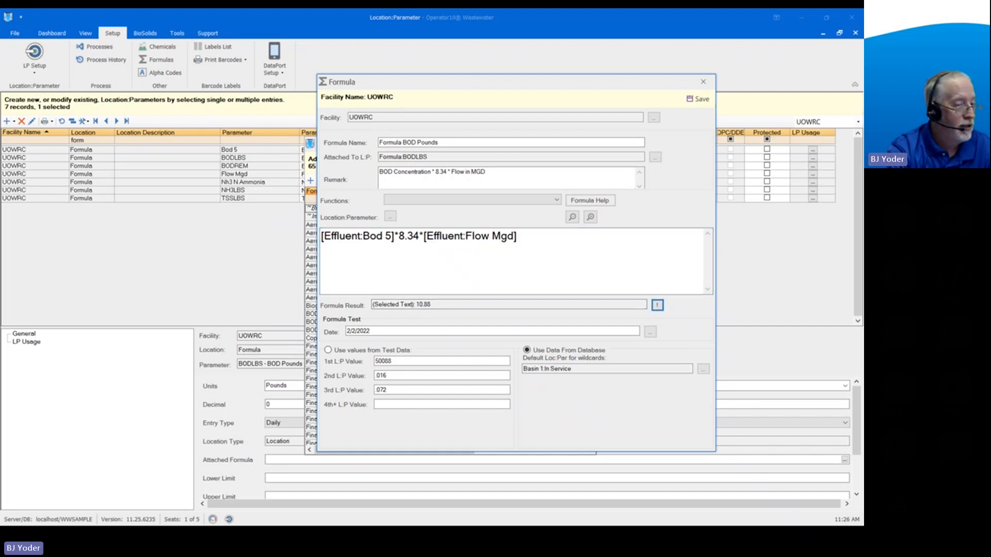
Step: Switch to Calculator and complete the pending multiplication with 10.88
key("alt+Tab")
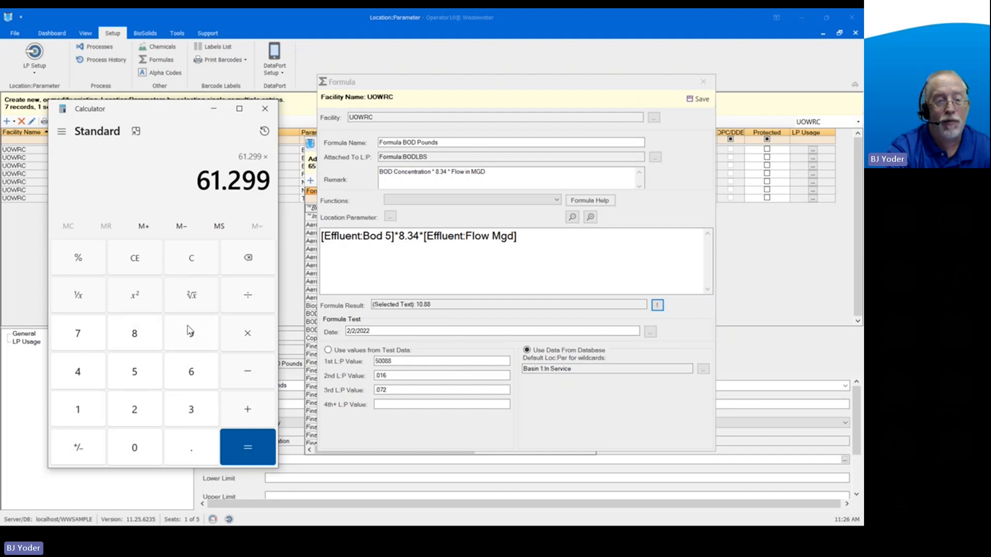
left_click(78, 405)
left_click(126, 448)
left_click(188, 449)
left_click(156, 348)
left_click(155, 349)
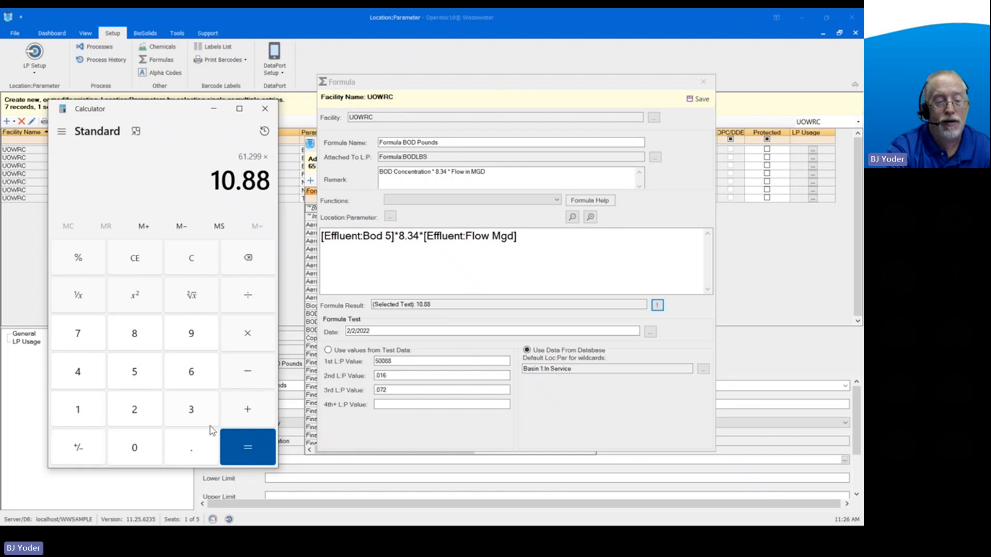
left_click(247, 447)
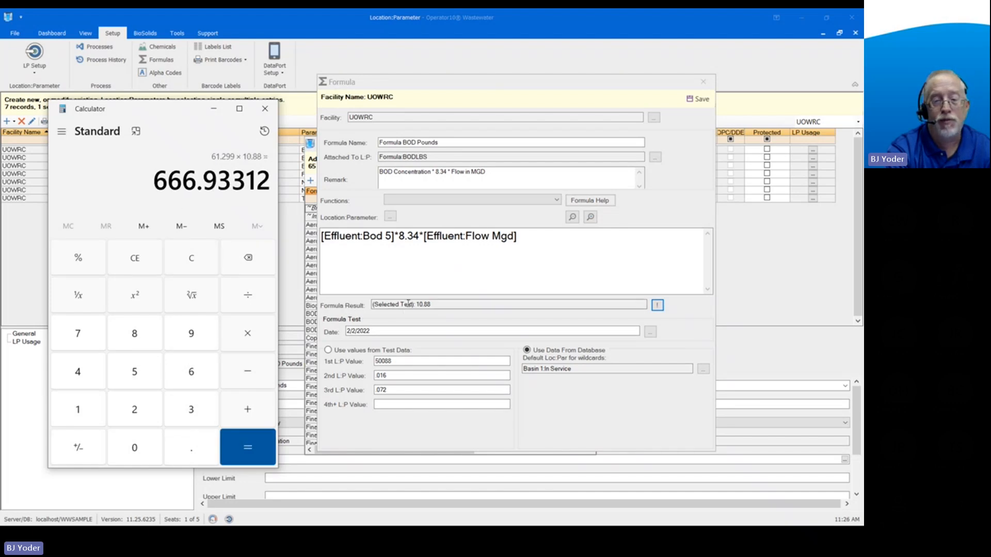
Step: Test the complete formula again in the Formula window, and check the [Effluent:Bod 5] reference alone
left_click_drag(535, 242, 296, 253)
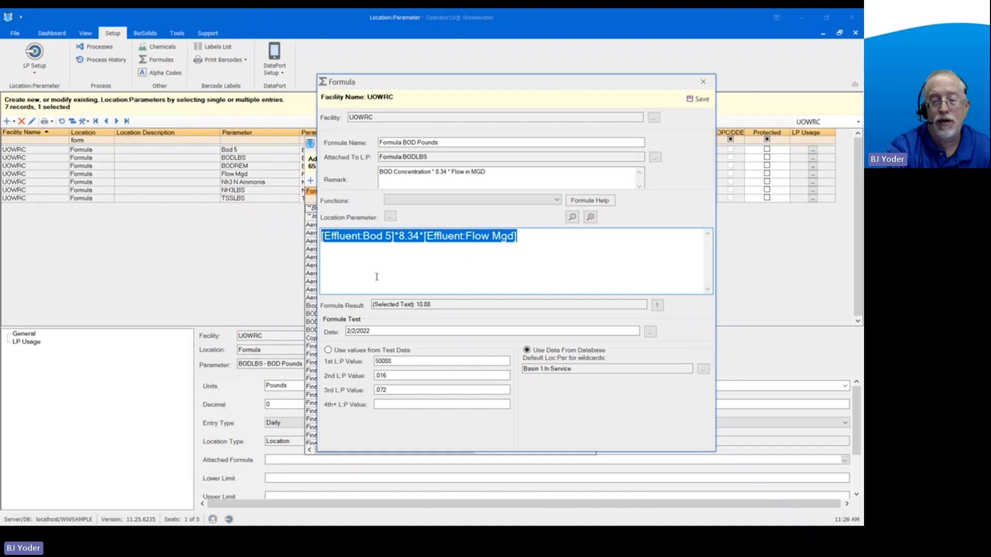
left_click(657, 305)
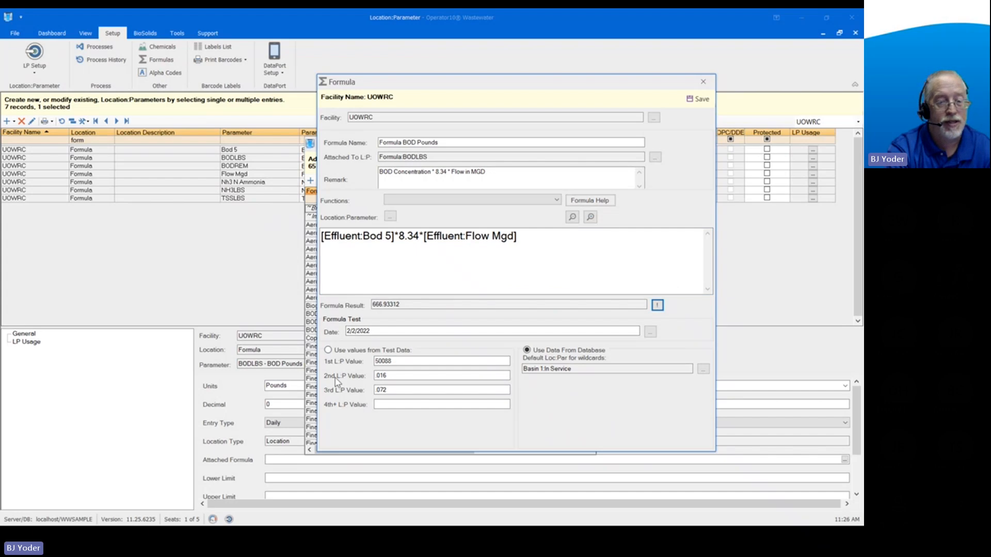
left_click_drag(402, 305, 354, 308)
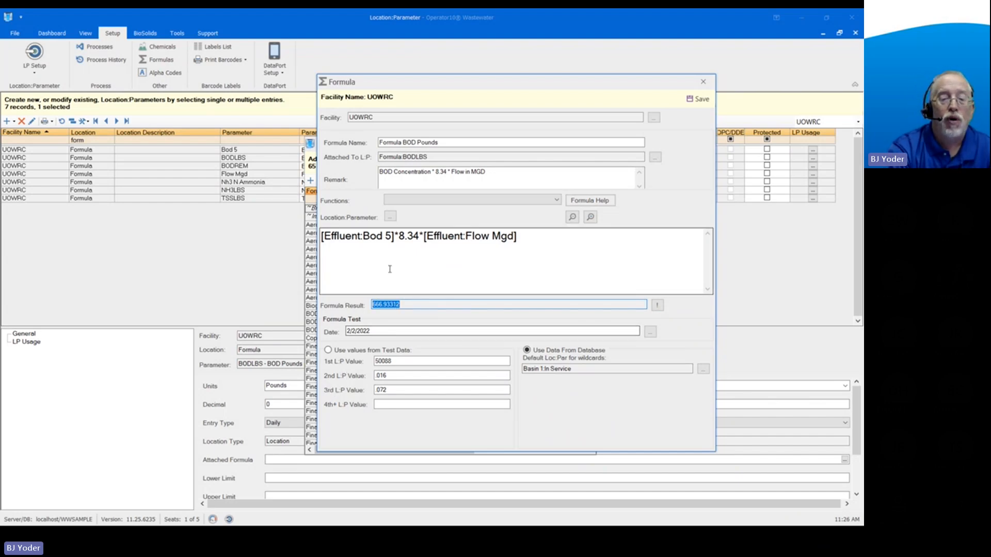
left_click(397, 270)
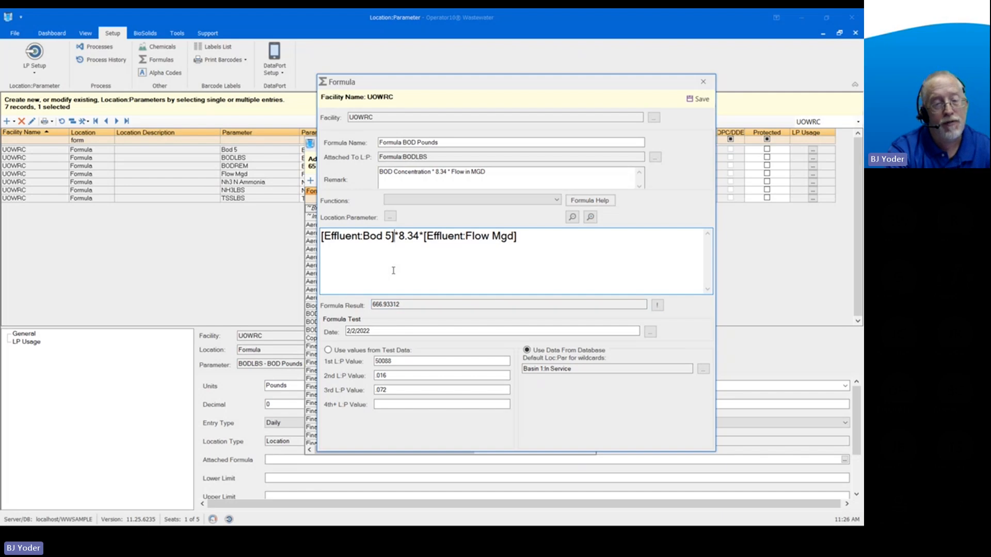
double_click(396, 238)
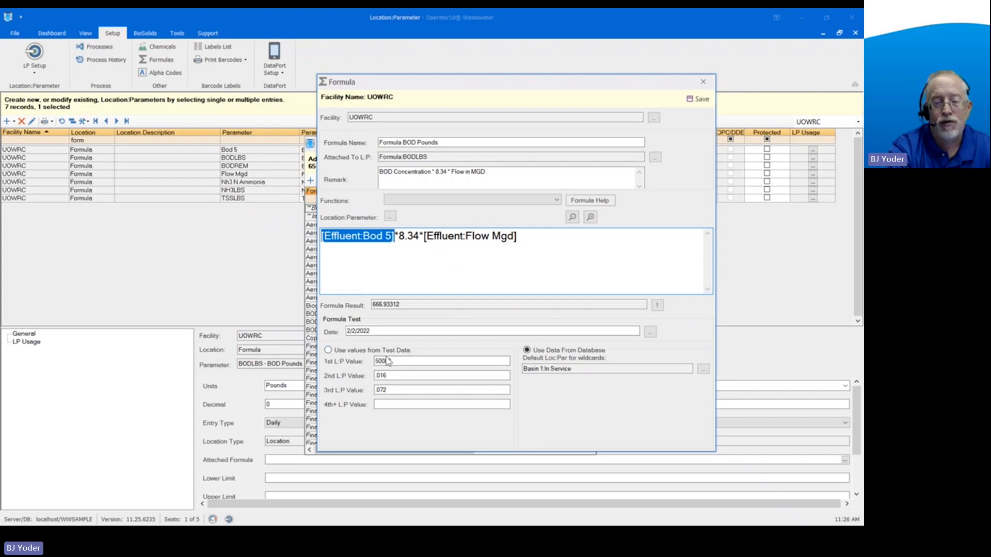
Step: Clear the first three L:P test values and switch the formula test to use values from test data
left_click_drag(399, 361, 350, 367)
key("Delete")
key("Tab")
key("Delete")
key("Tab")
key("Delete")
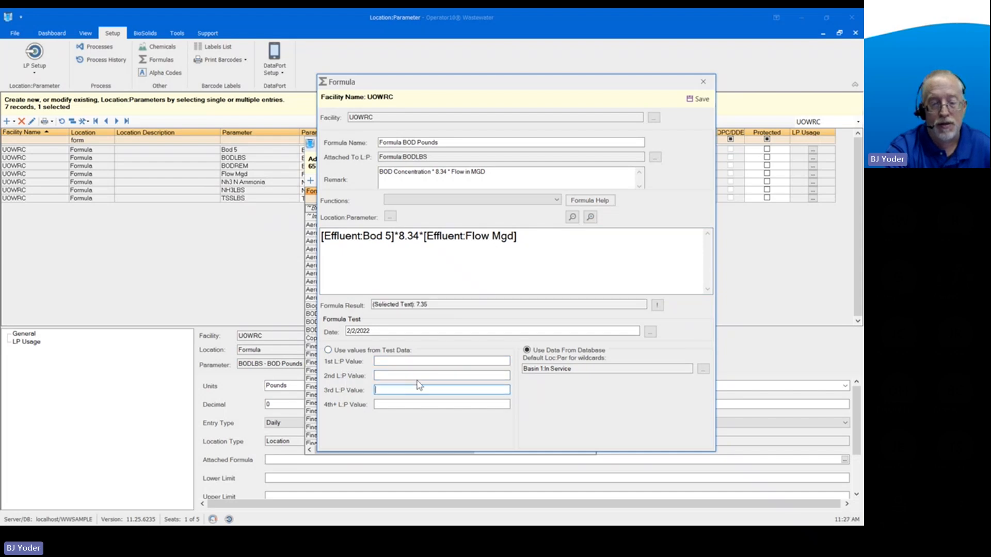
left_click(330, 350)
left_click(393, 360)
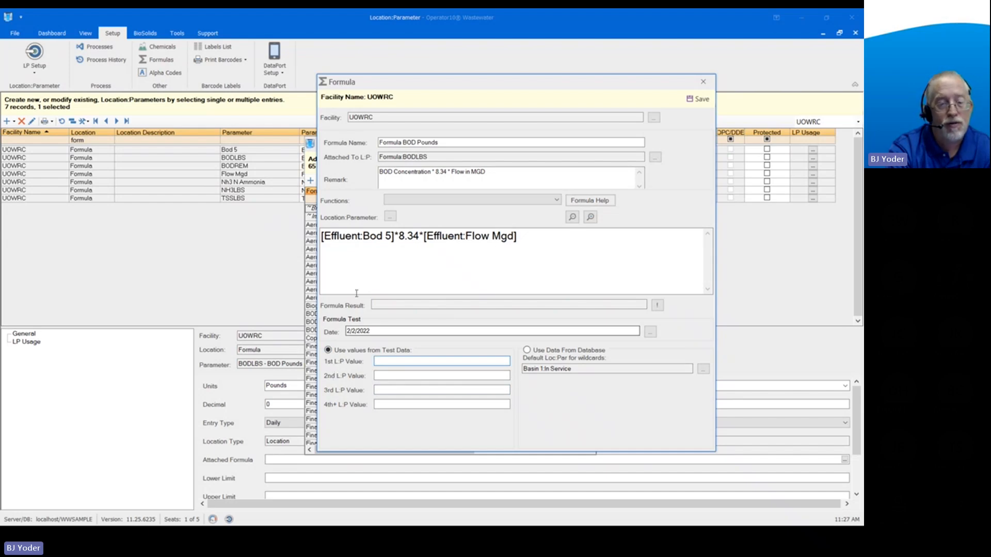
Step: Set the 1st L:P test value to 12 and evaluate the [Effluent:Bod 5] reference with it
double_click(393, 238)
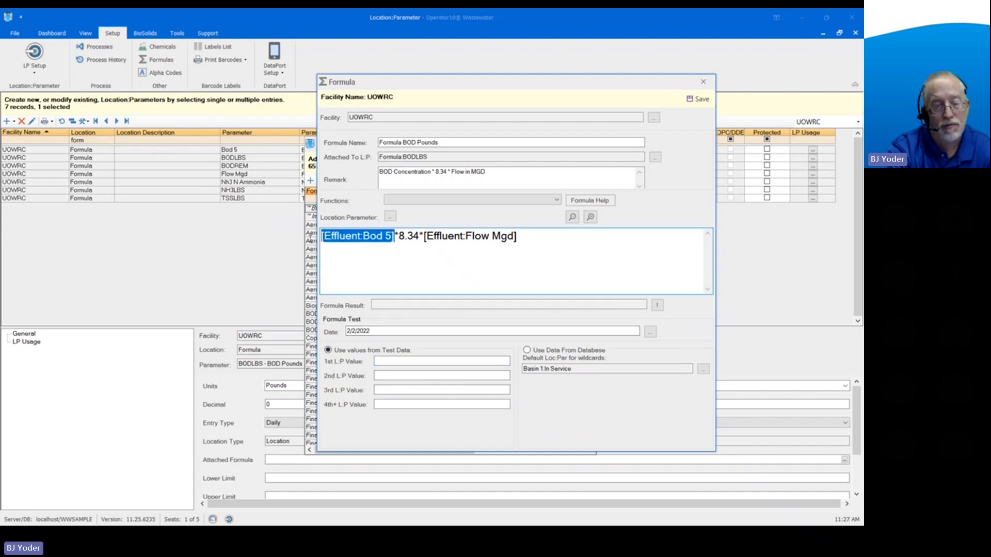
left_click(404, 361)
type("12")
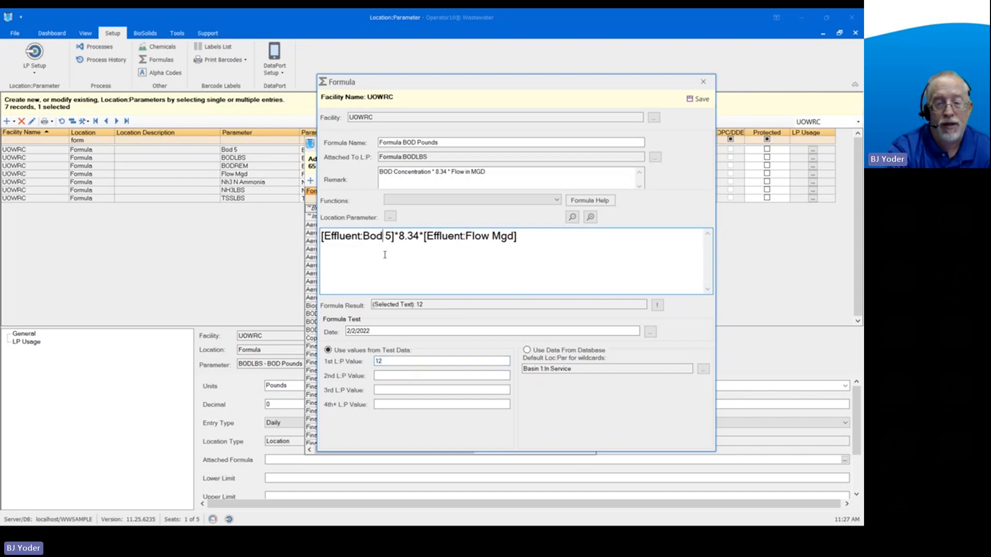
left_click(658, 305)
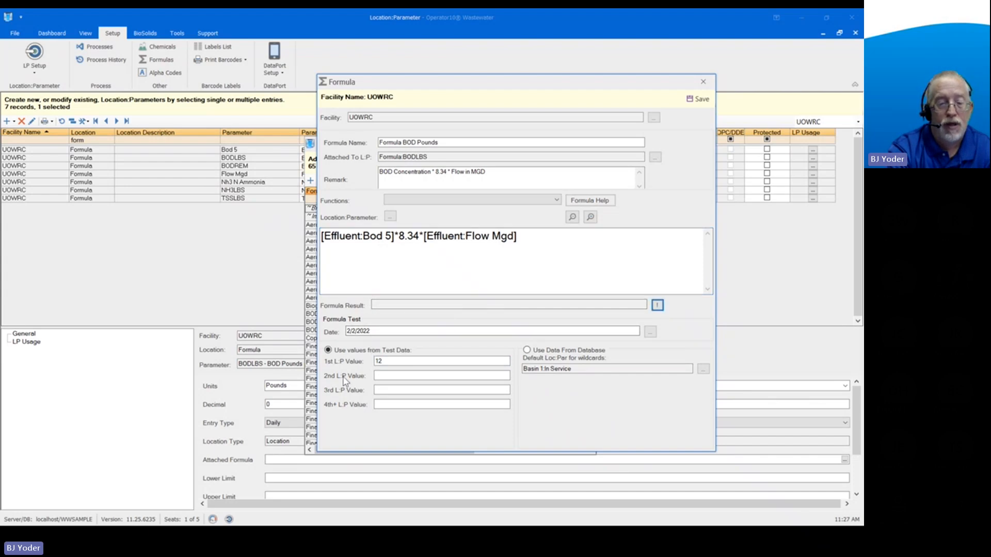
Step: Set the 2nd L:P test value, for Flow Mgd, to 5.5 and test the complete formula
left_click_drag(424, 236, 520, 242)
left_click(542, 248)
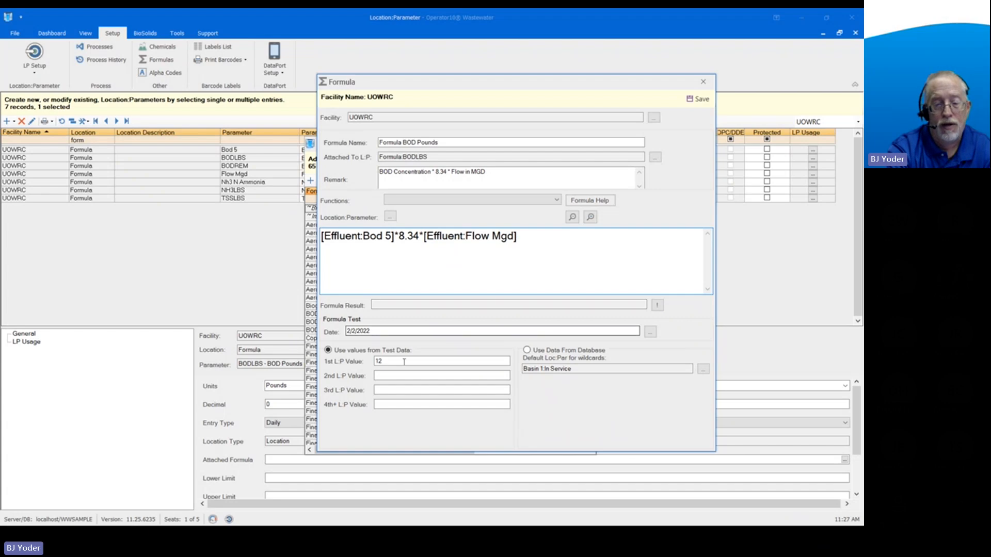
left_click(393, 376)
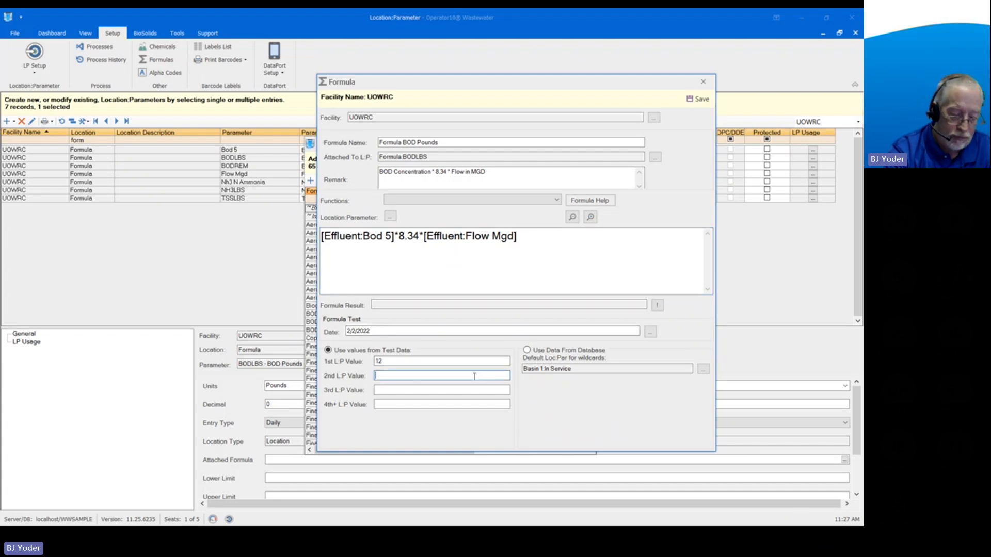
key("Return")
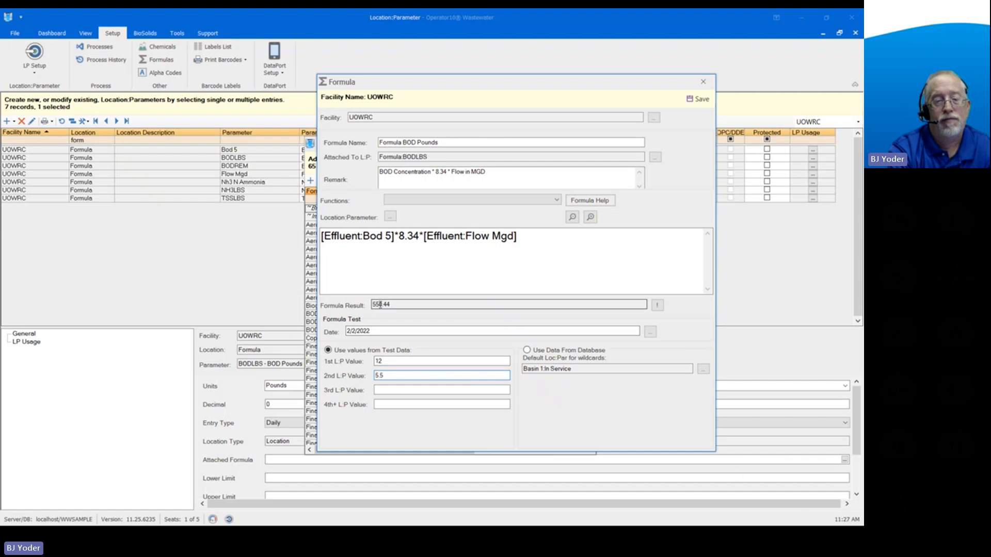
left_click(413, 303)
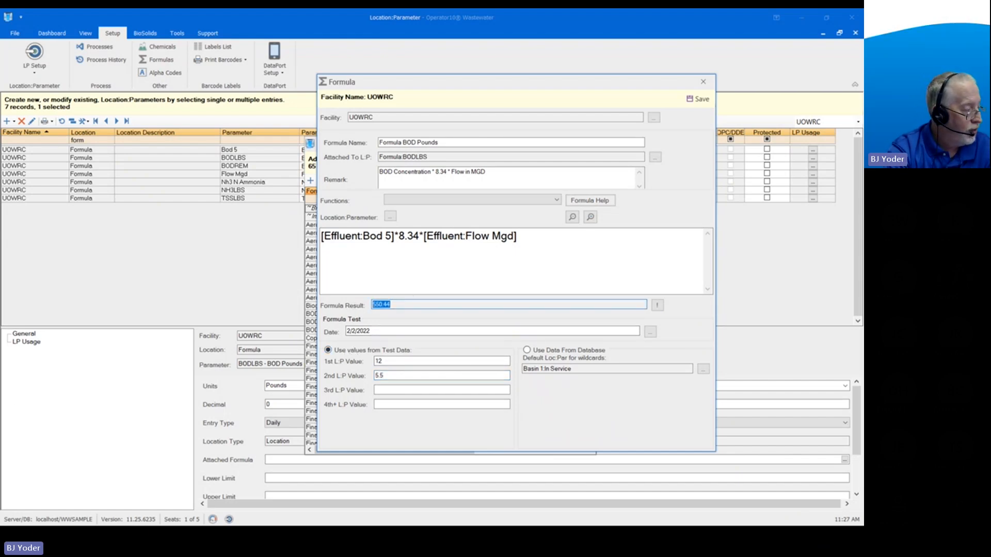
Step: Switch to Calculator, compute 12 × 8.34 × 5.5 to cross-check the formula result, and return to the Formula window
key("alt+Tab")
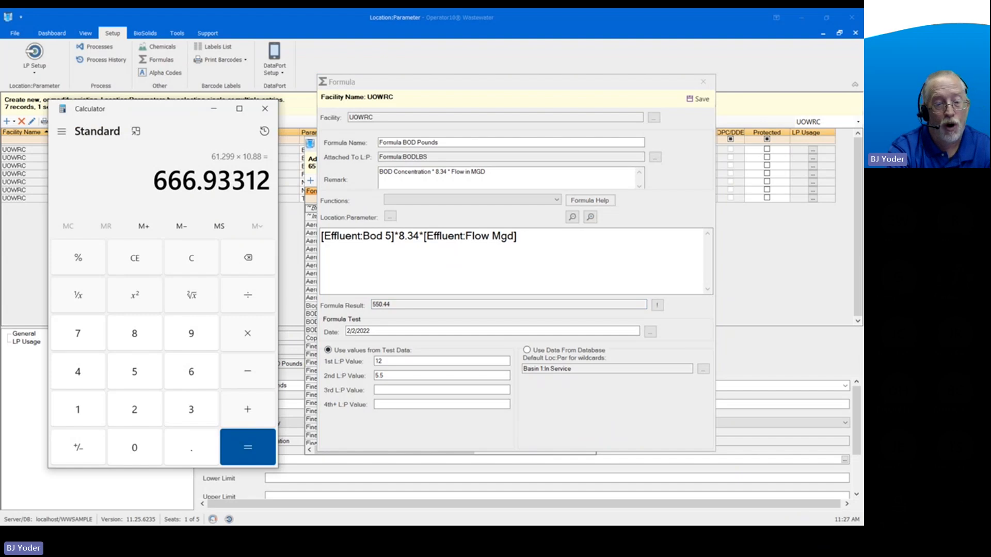
left_click(192, 264)
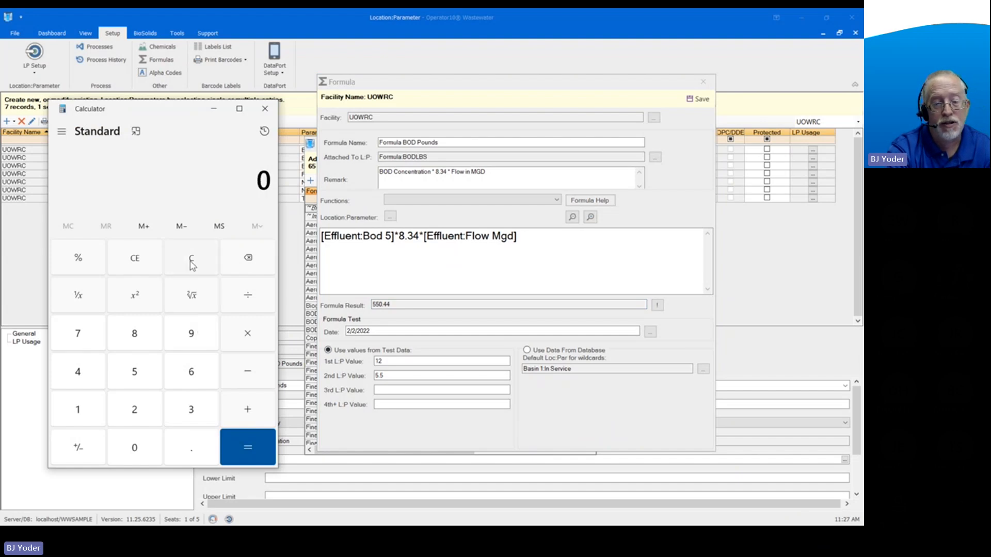
type("12*8.34")
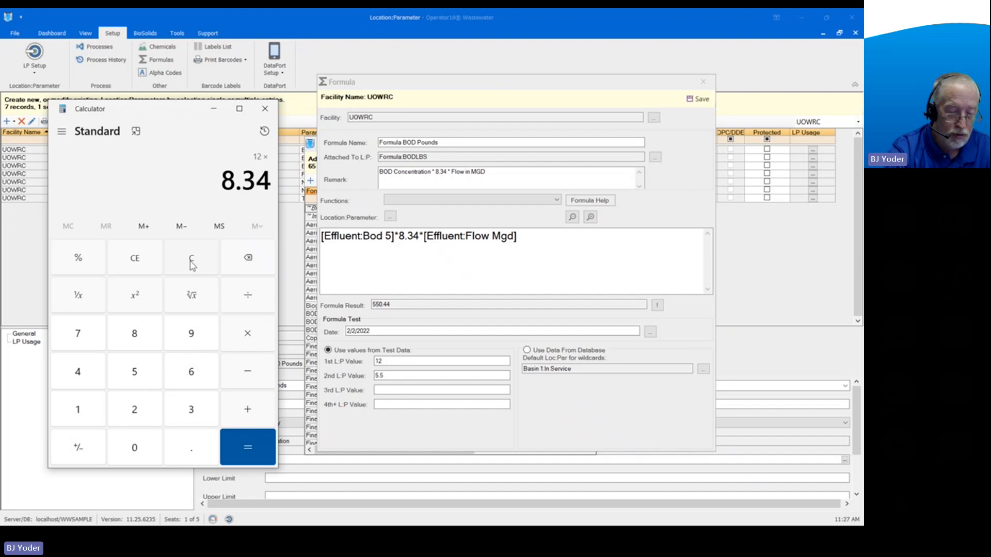
type("*")
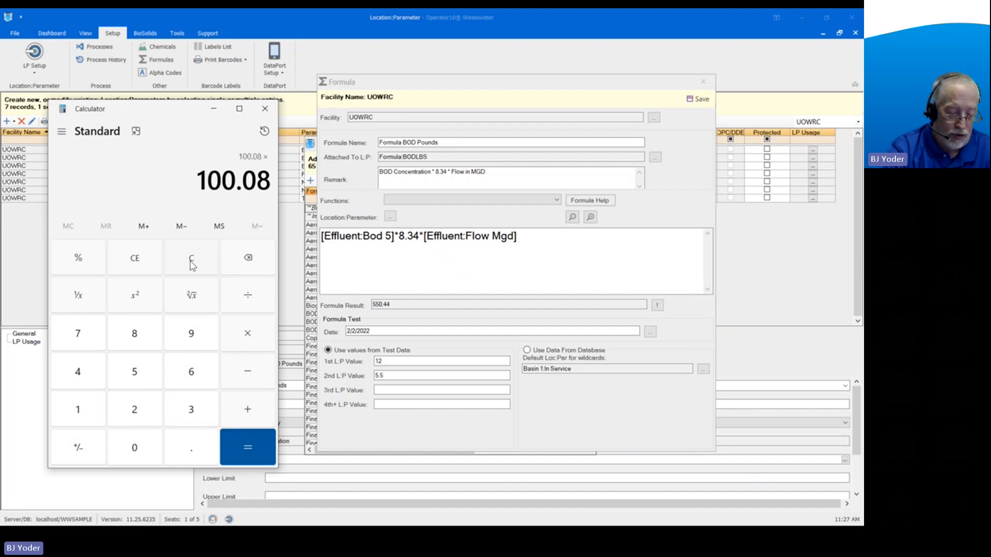
type("5.5")
key("Return")
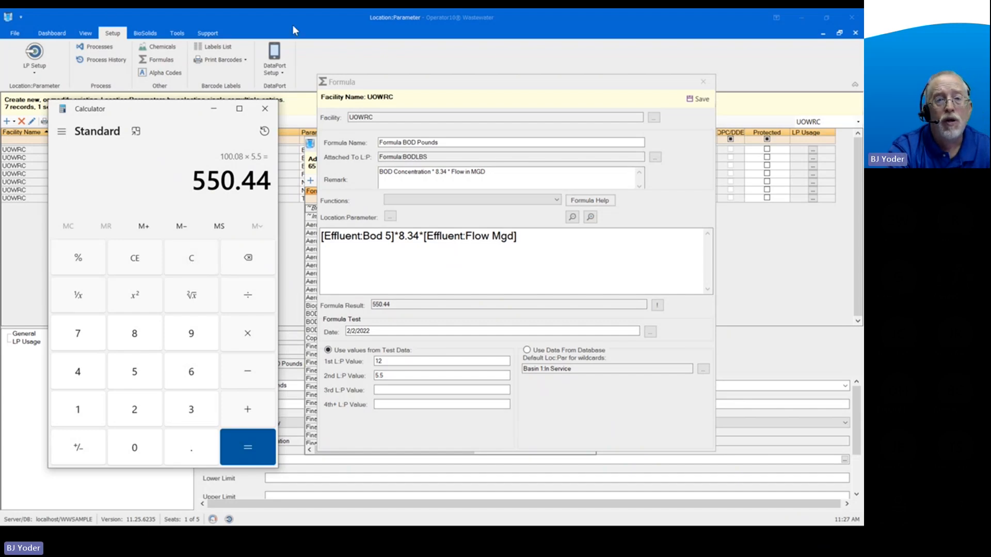
left_click(320, 64)
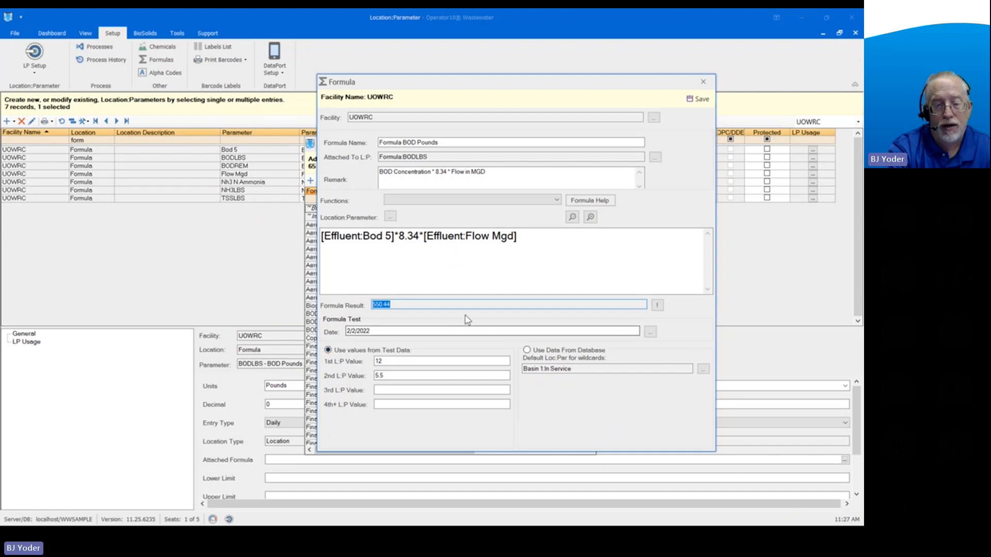
Step: Switch the formula test to use data from the database and review the [Effluent:Bod 5] reference in the formula
left_click(527, 350)
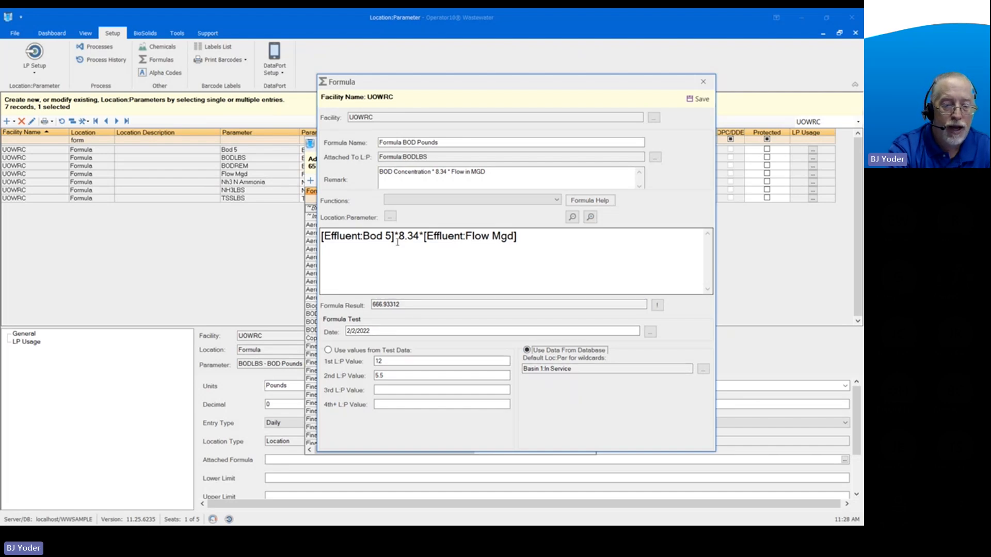
left_click_drag(397, 238, 313, 235)
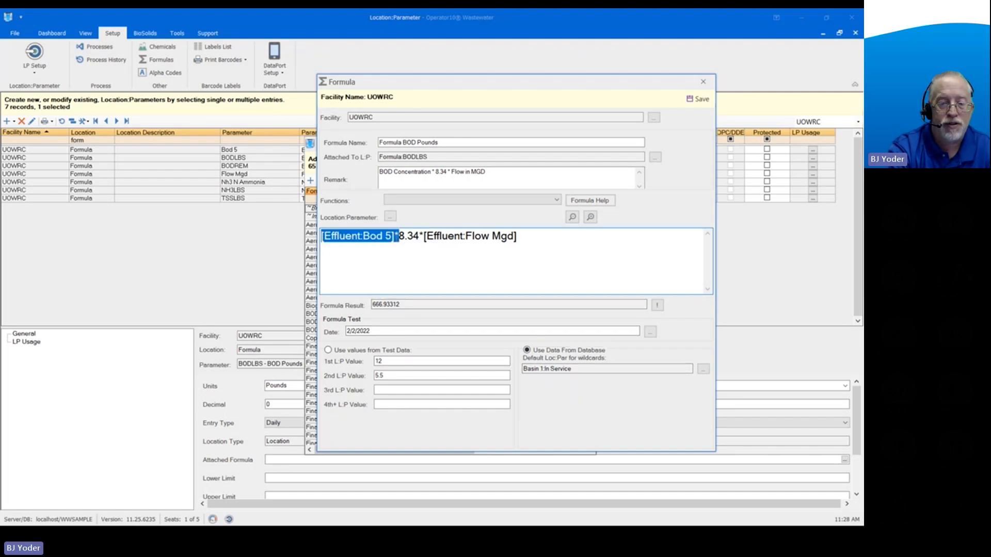
left_click_drag(396, 236, 295, 235)
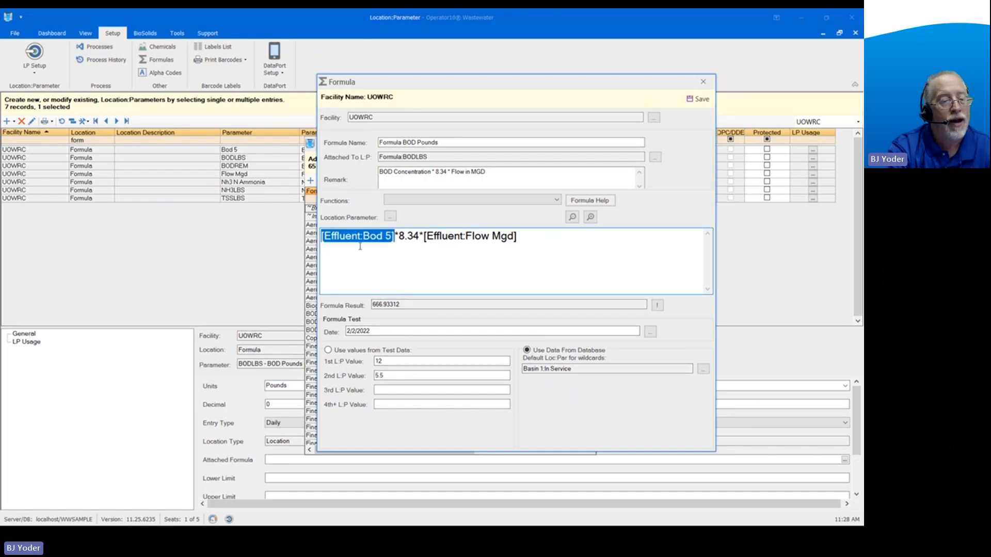
left_click(425, 274)
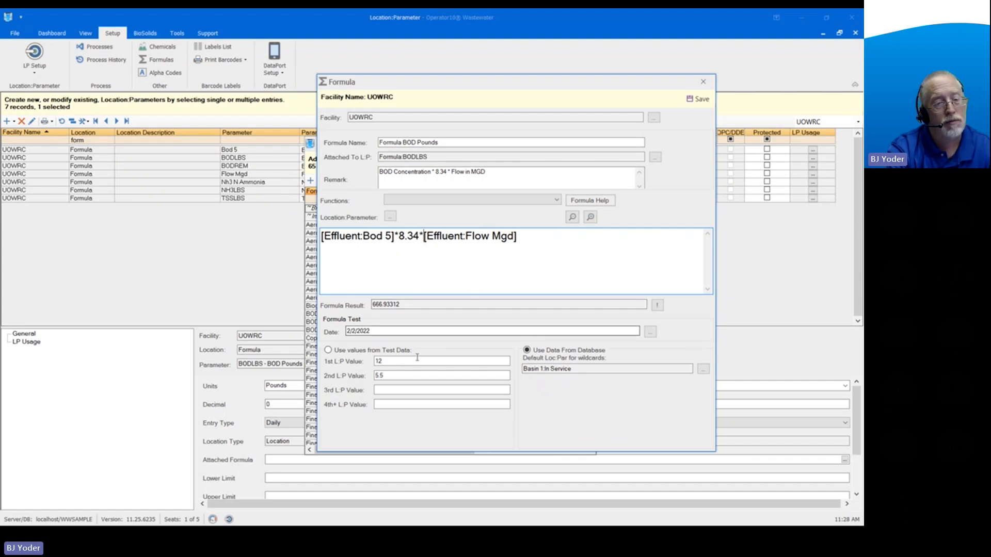
Step: Set the formula test date to 2/4/2022 and examine the result's decimal places
left_click(390, 333)
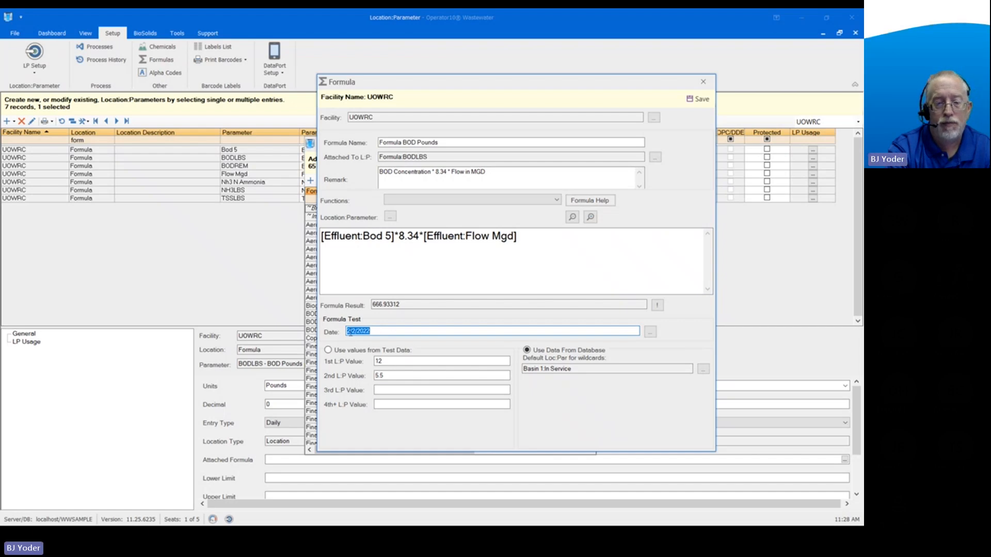
left_click_drag(352, 330, 356, 330)
type("4")
left_click(420, 305)
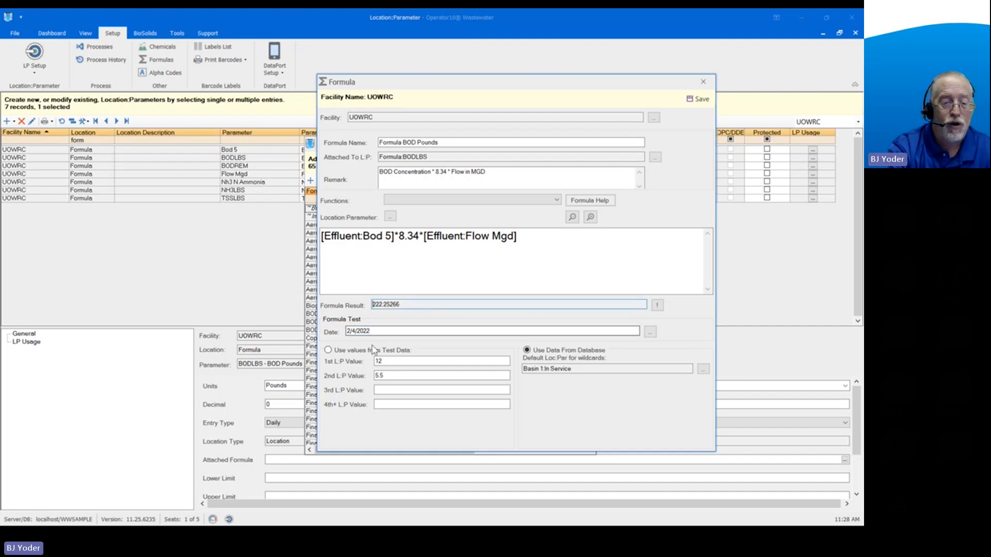
left_click_drag(411, 304, 280, 327)
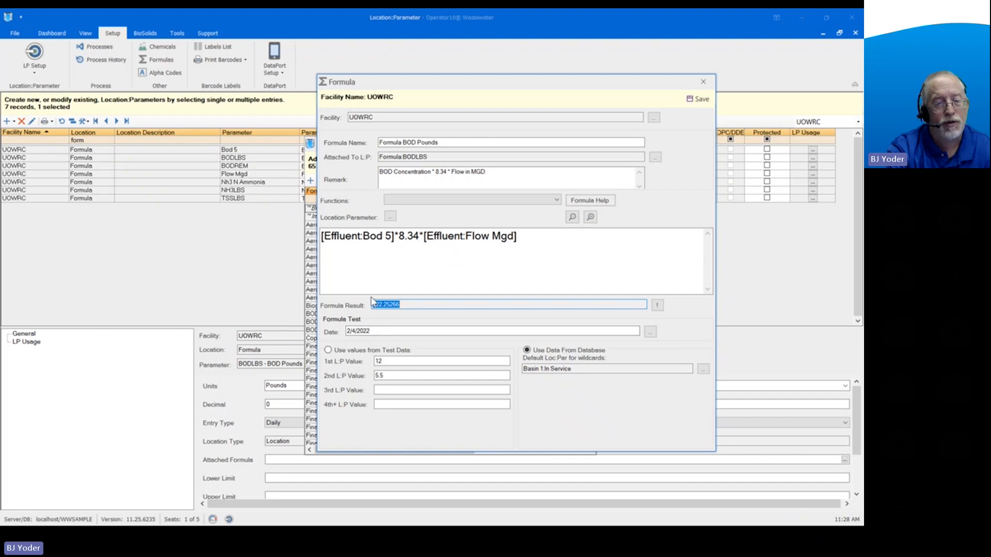
left_click_drag(397, 238, 306, 246)
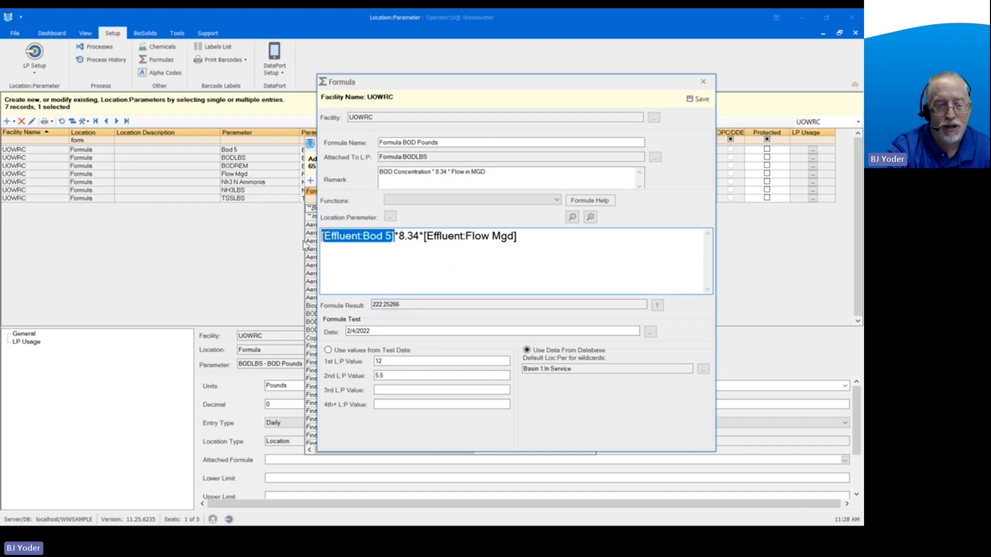
left_click(420, 276)
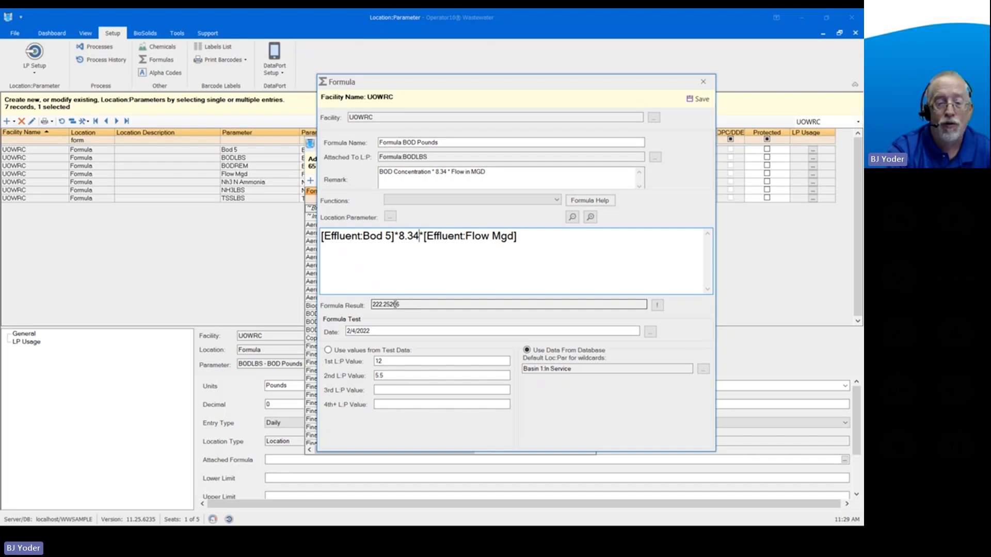
left_click_drag(404, 305, 385, 305)
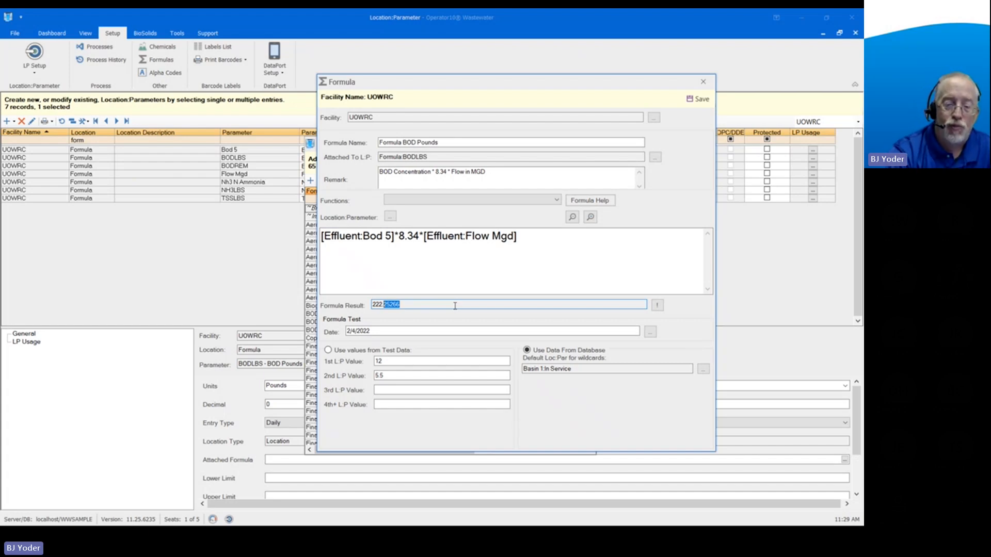
left_click(408, 305)
triple_click(409, 304)
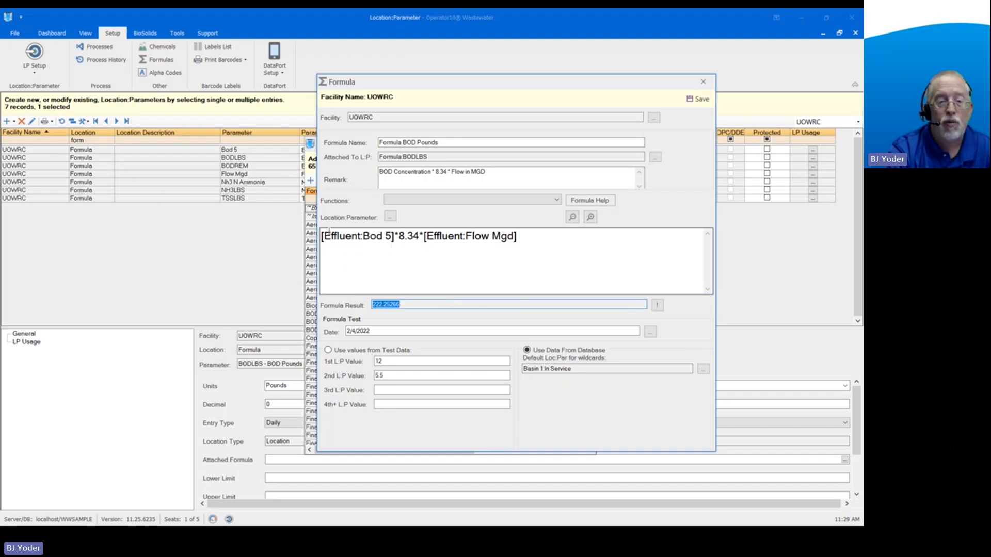
Step: Enclose the entire BOD pounds formula expression in parentheses
left_click(412, 257)
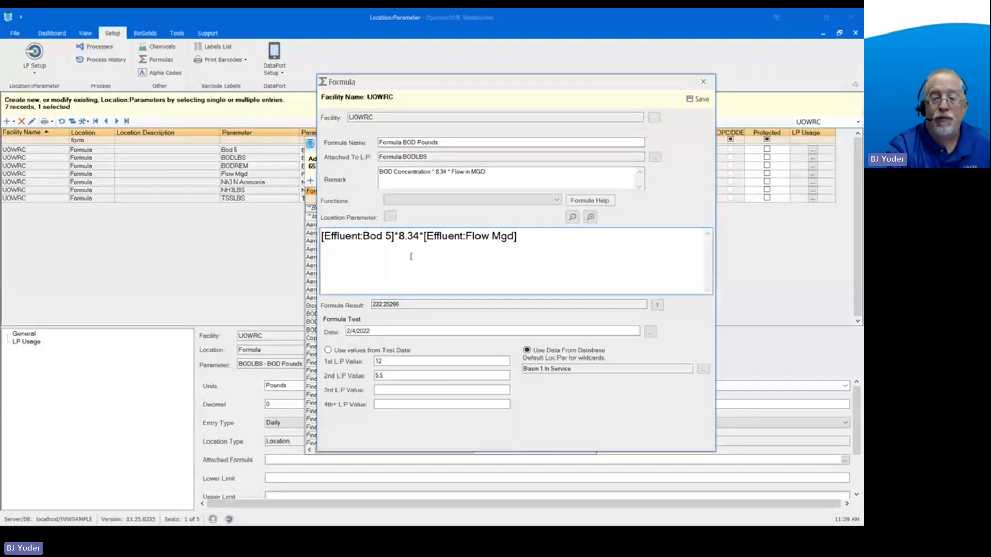
key("Home")
type("(")
key("End")
type(")")
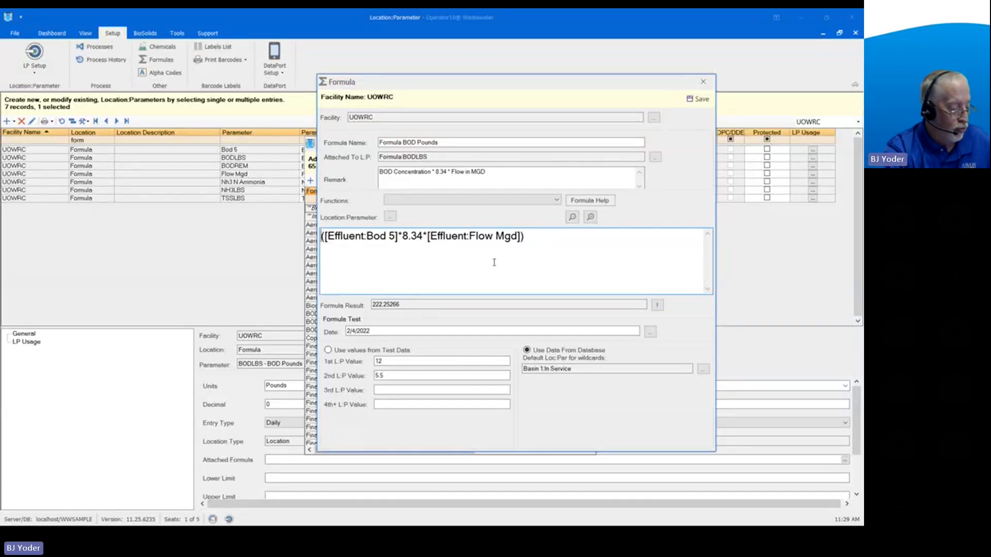
Step: Wrap the parenthesized expression in a ROUND function with 0 decimal places
type("ROUND")
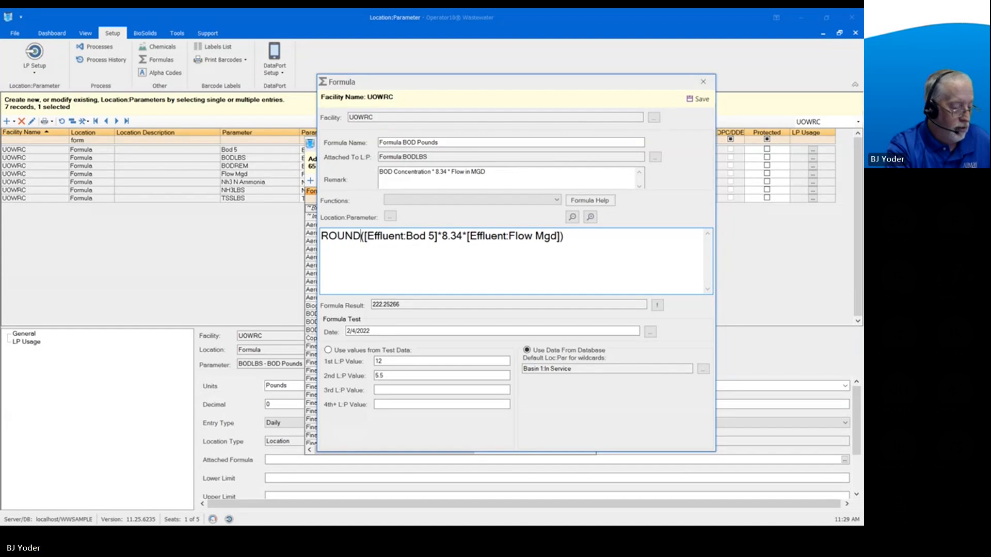
type("(")
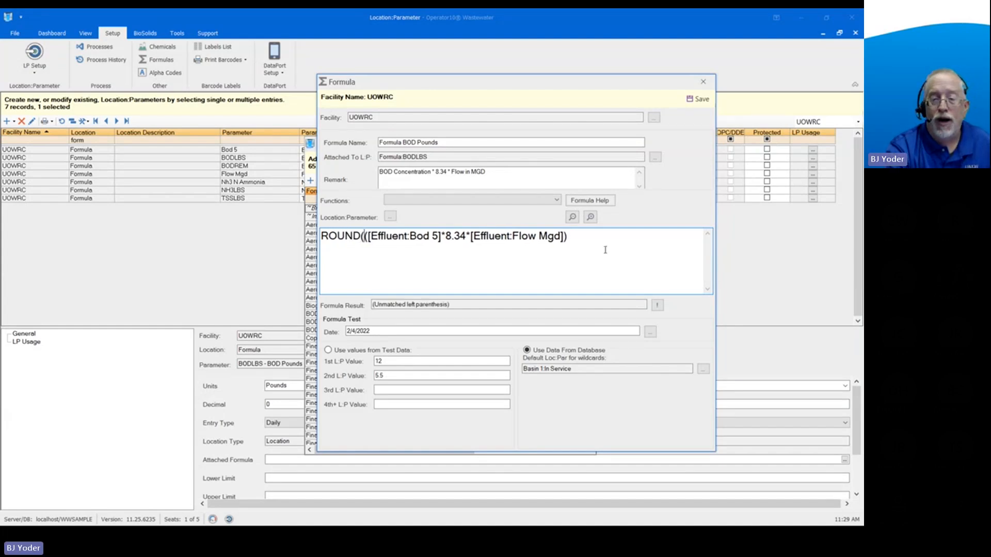
type(",")
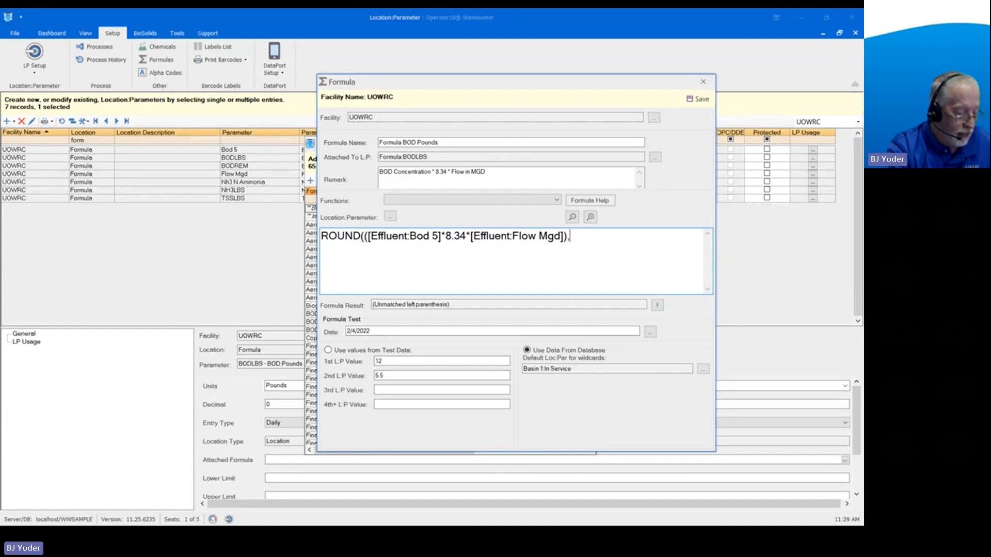
type("0)")
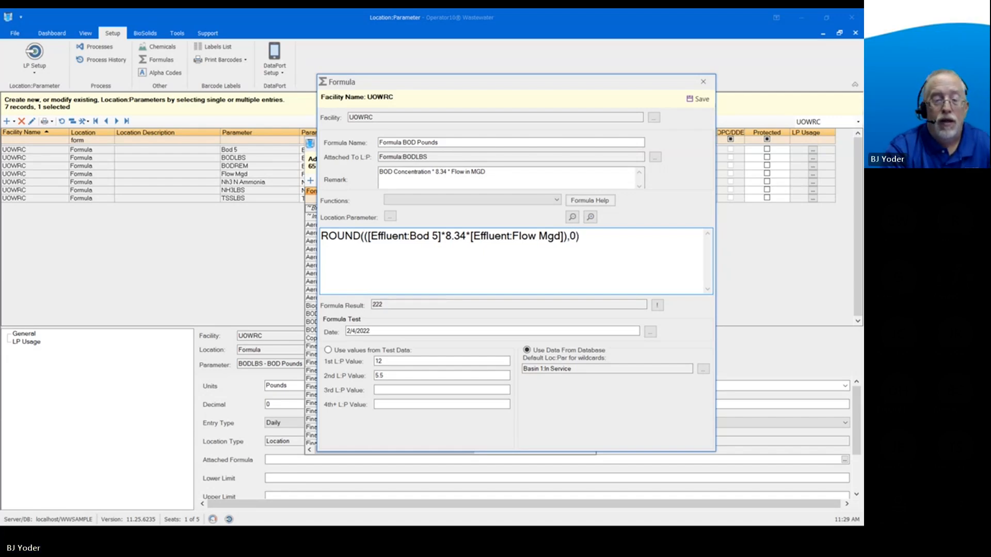
Step: Check the rounded formula result, save the Formula BOD Pounds formula, and locate it in the formula list
double_click(428, 309)
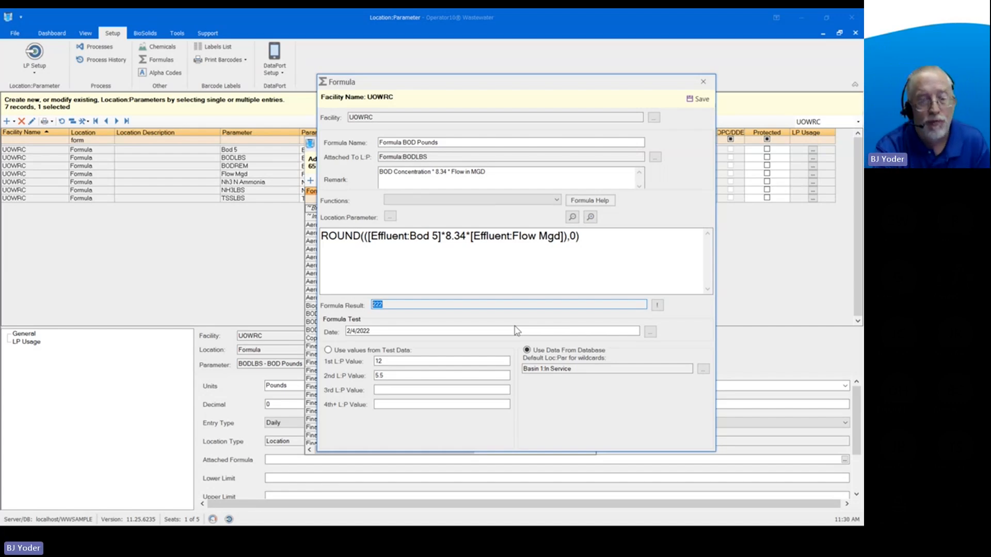
left_click(564, 258)
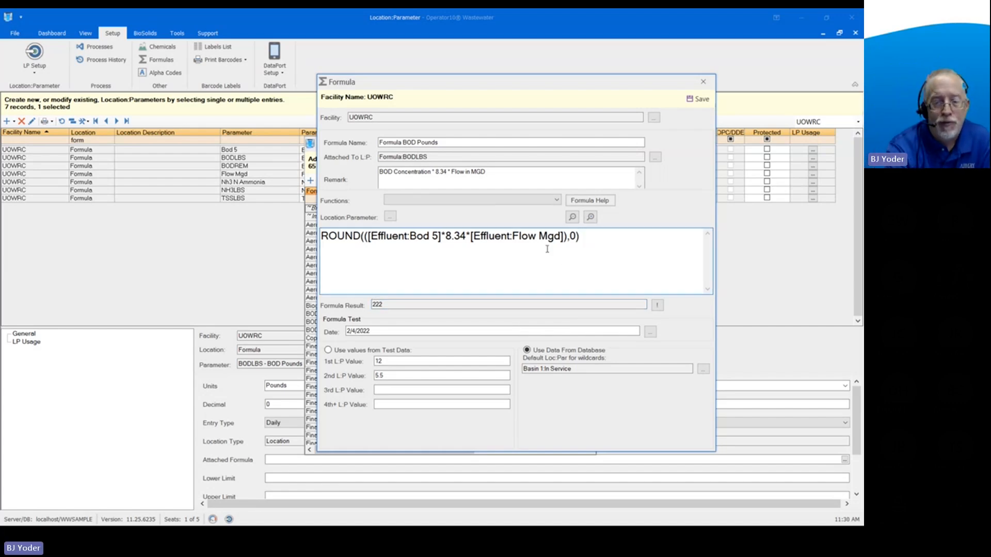
left_click(706, 101)
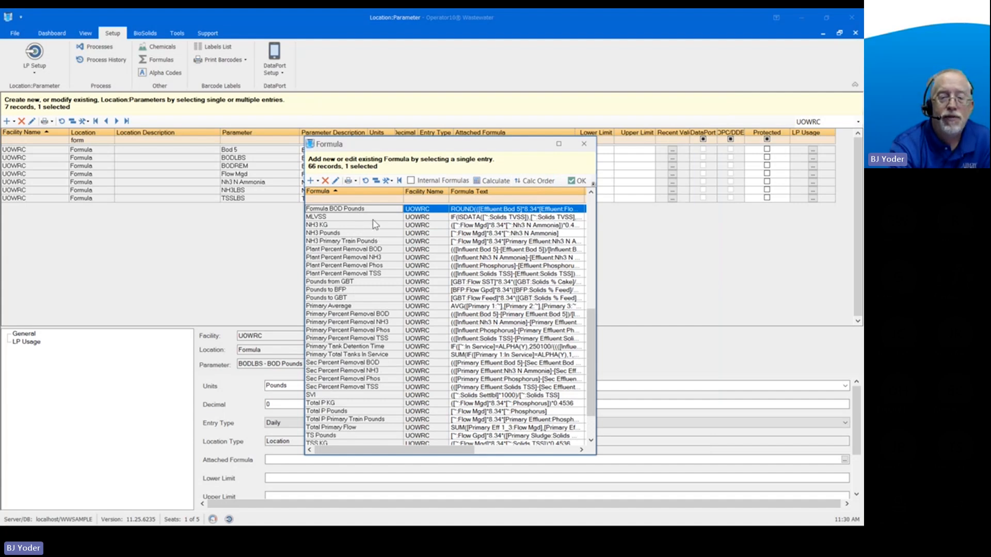
scroll(376, 224, "up", 1)
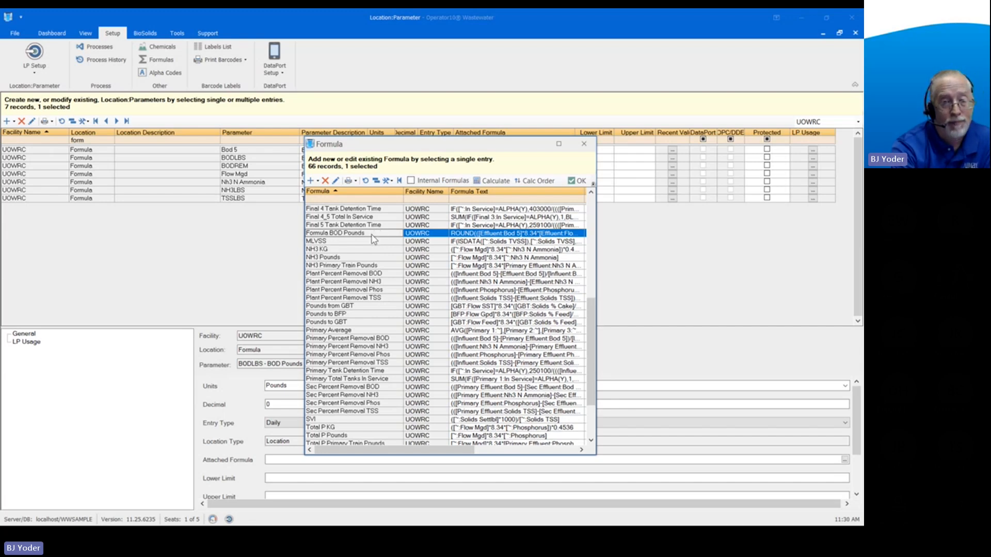
Step: Open the calculation order for the UOWRC facility and examine where Formula BOD Pounds sits among the other formulas
left_click(541, 180)
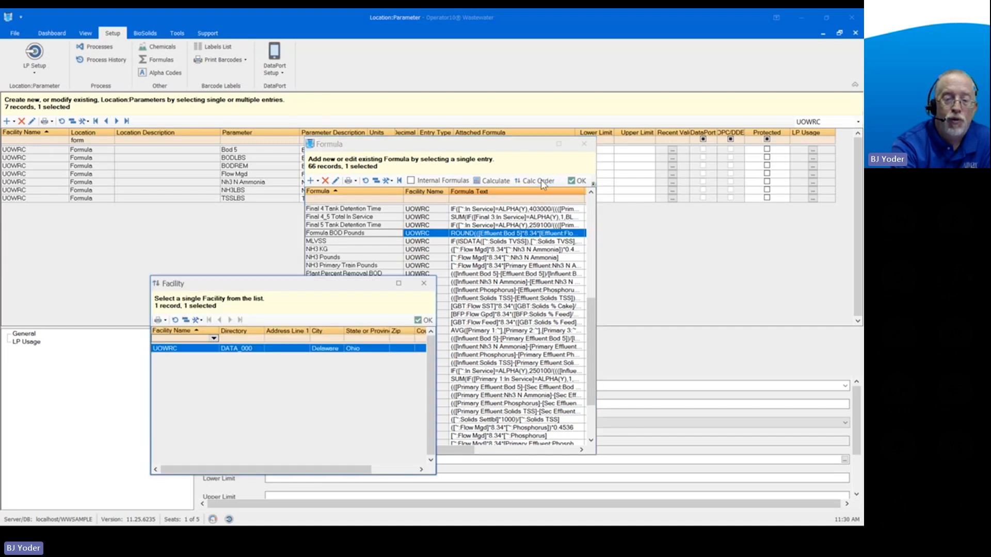
left_click(424, 321)
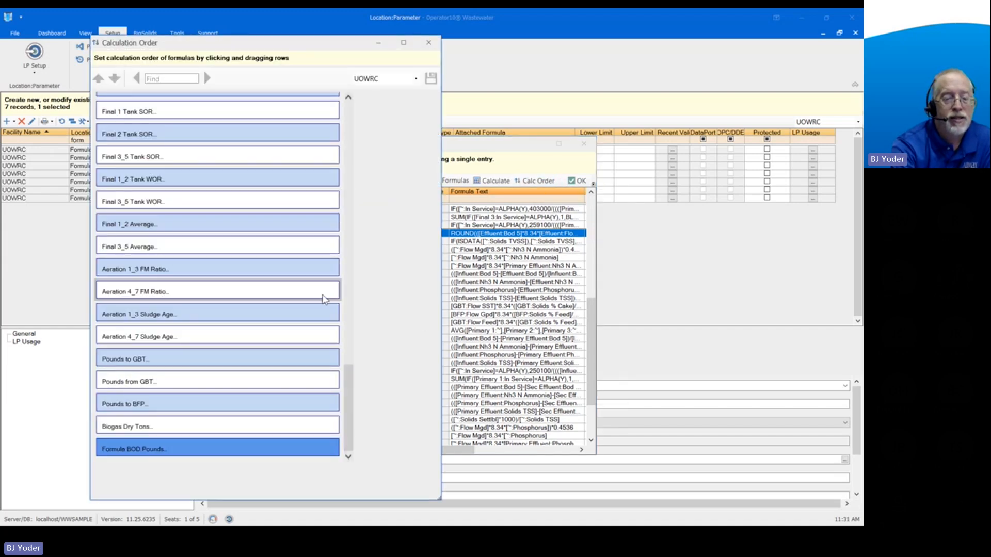
scroll(268, 350, "up", 5)
scroll(268, 350, "up", 10)
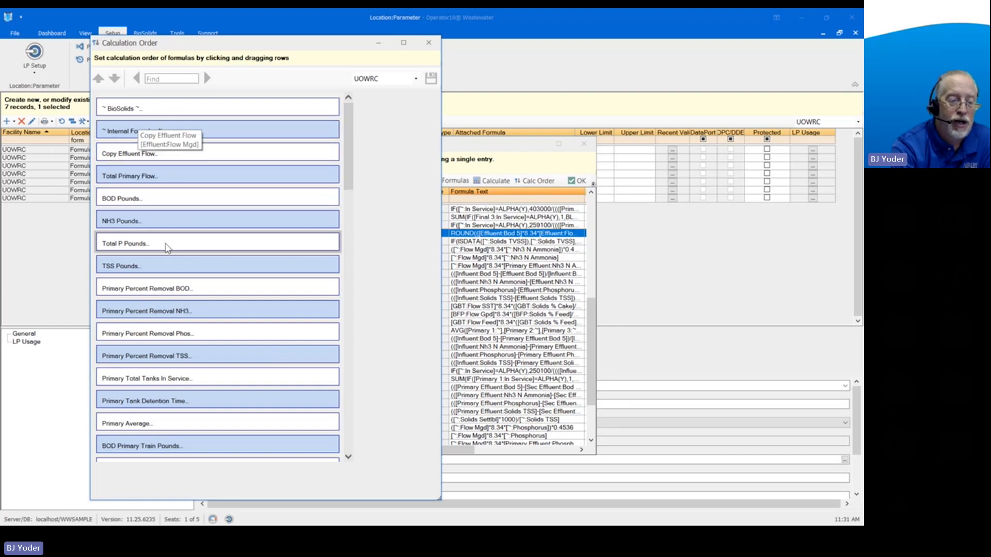
scroll(162, 343, "down", 7)
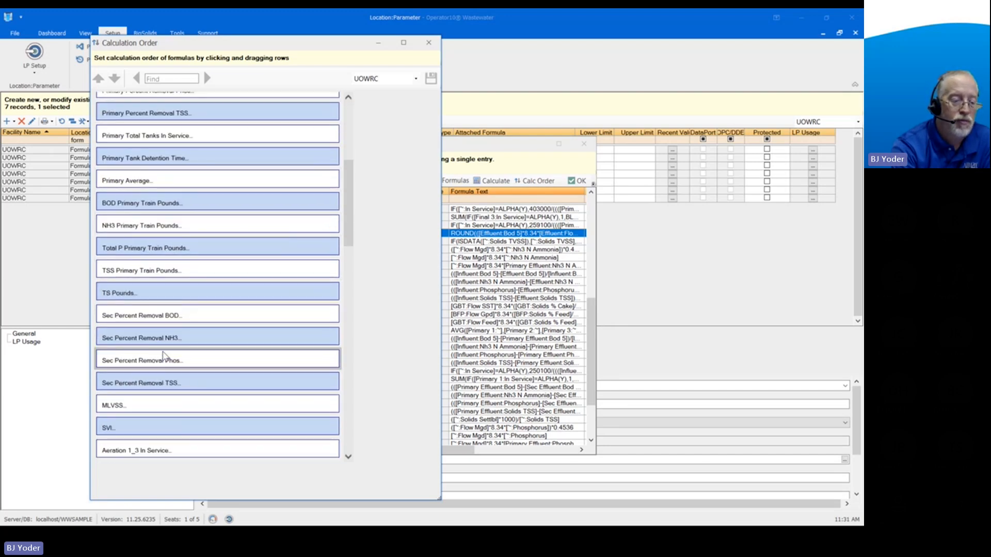
scroll(166, 356, "down", 10)
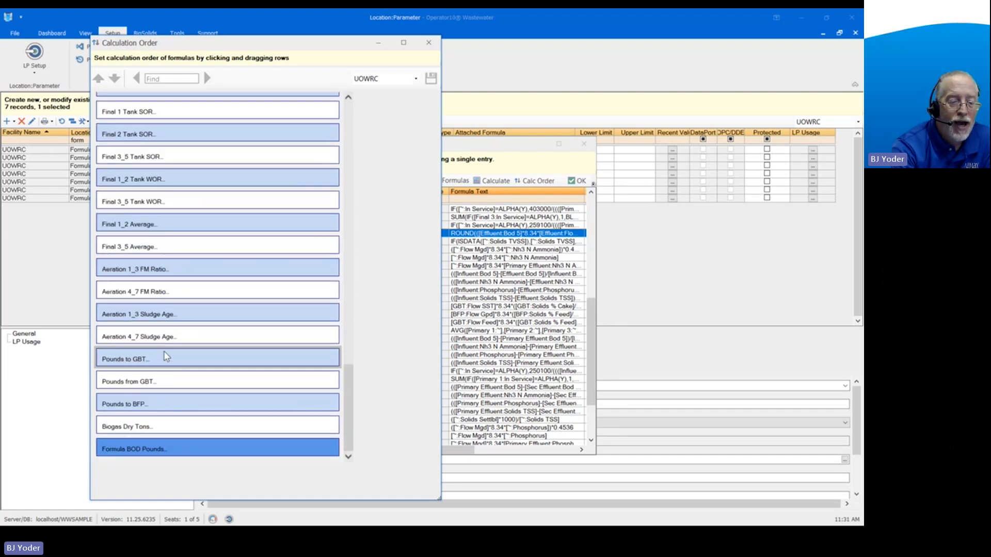
scroll(166, 356, "up", 1)
scroll(167, 355, "down", 1)
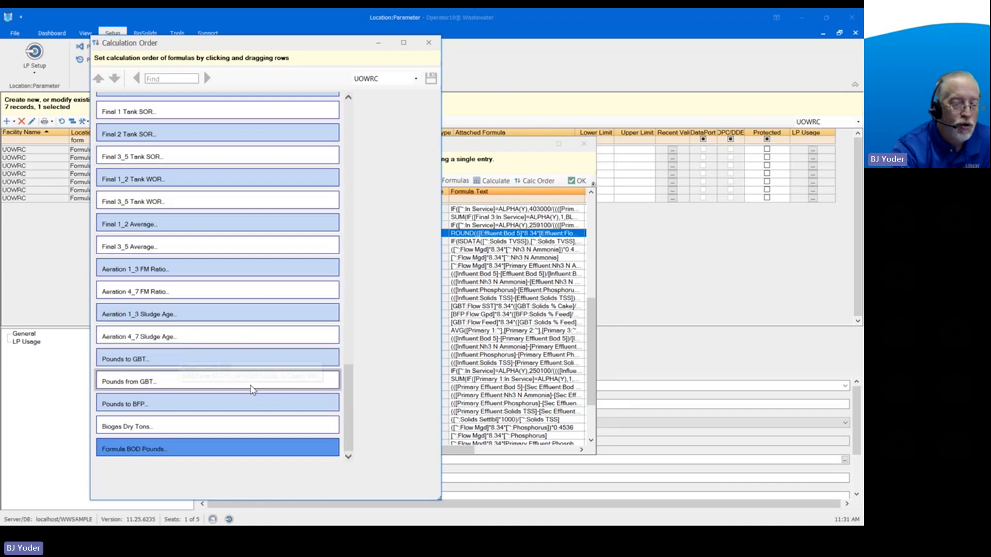
Step: Try moving Copy Effluent Flow directly below TSS Pounds in the calculation order, and close the order without saving
scroll(252, 390, "up", 15)
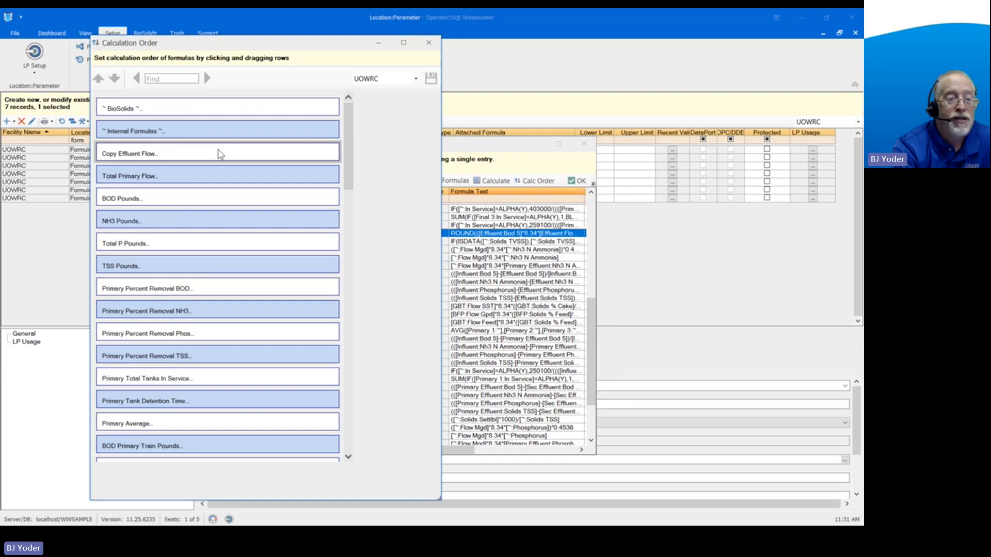
left_click(218, 155)
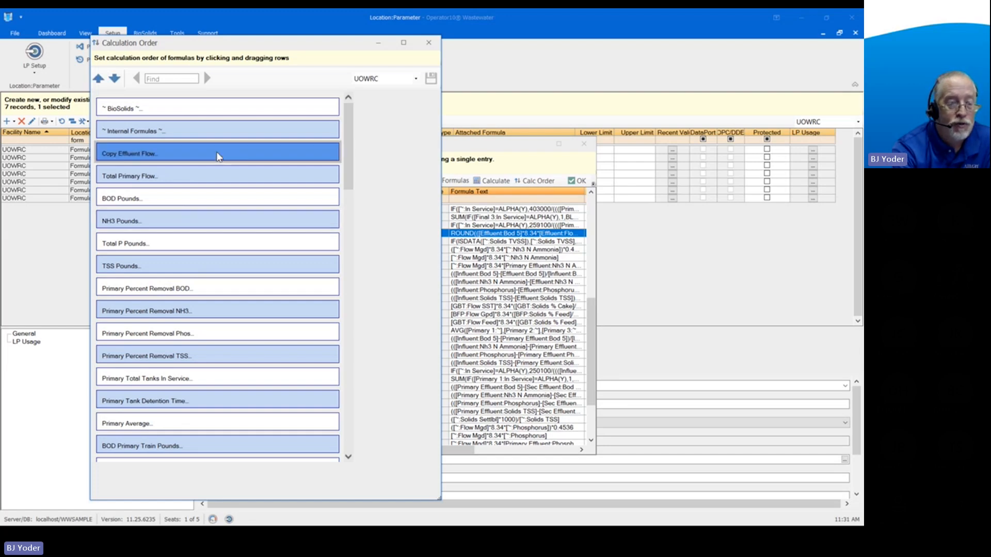
left_click(217, 157)
left_click_drag(217, 156, 221, 269)
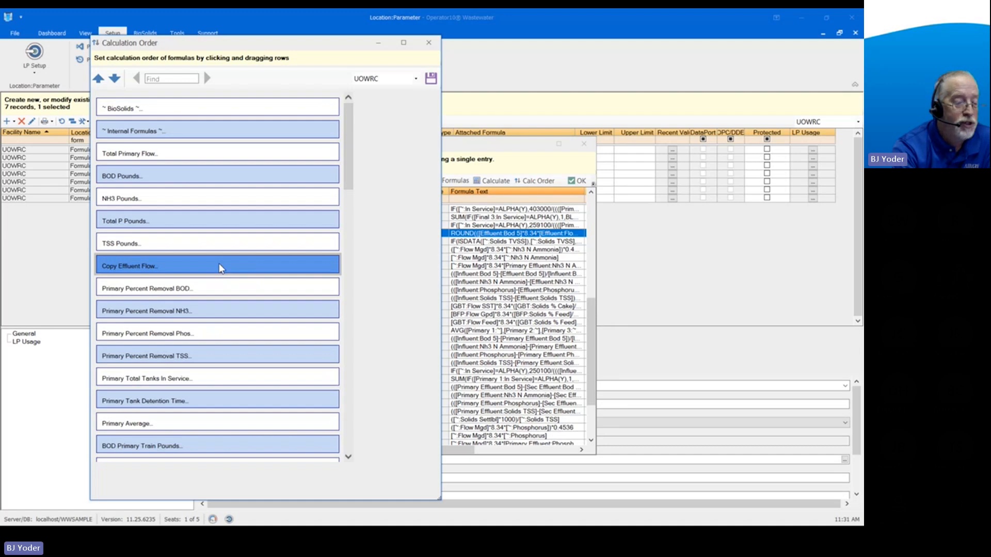
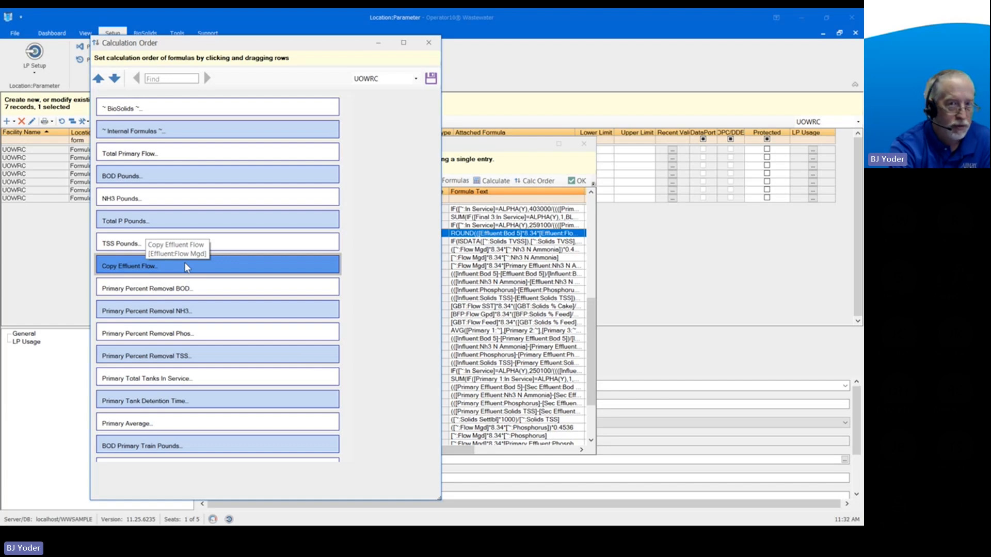
left_click(428, 43)
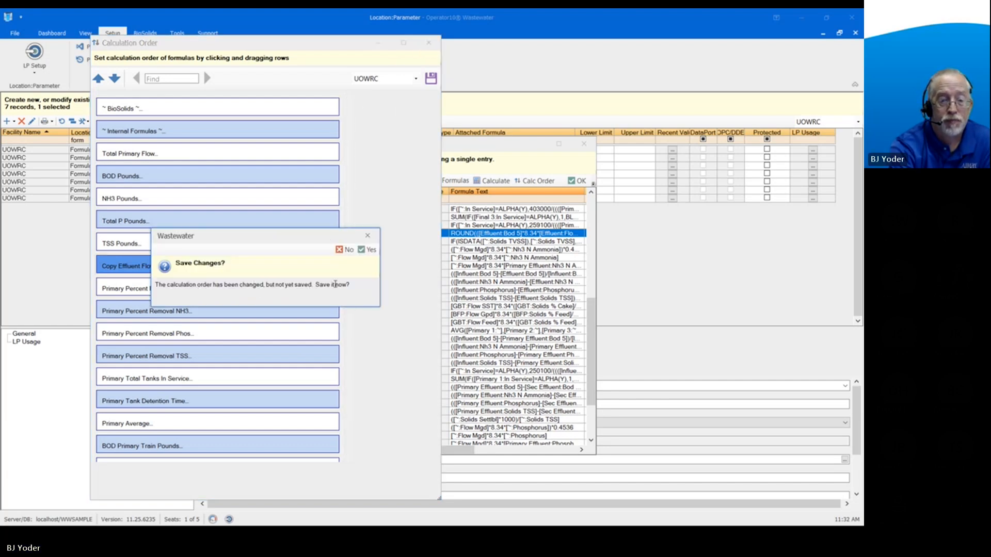
left_click(346, 252)
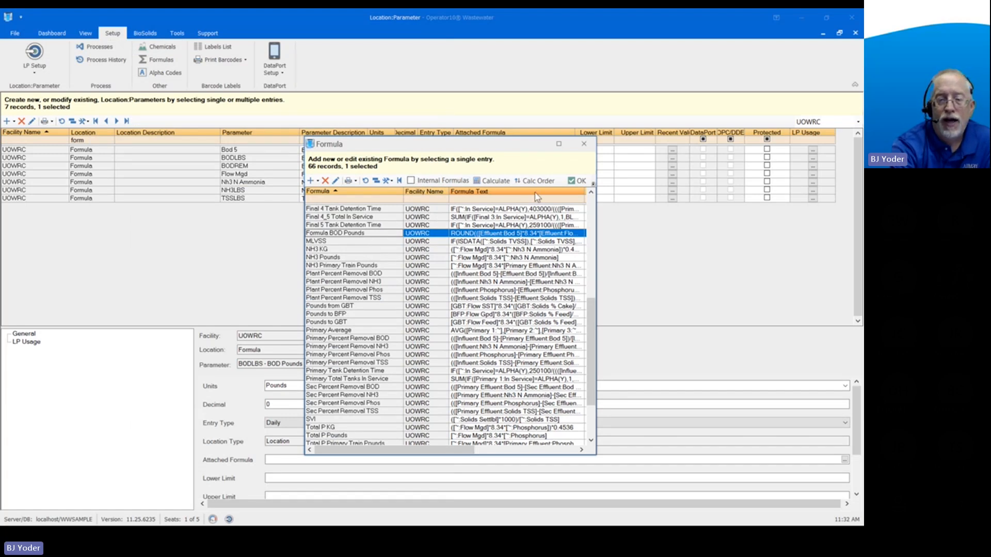
Step: Attach the Formula BOD Pounds formula to the Formula location's BODLBS parameter
left_click(580, 182)
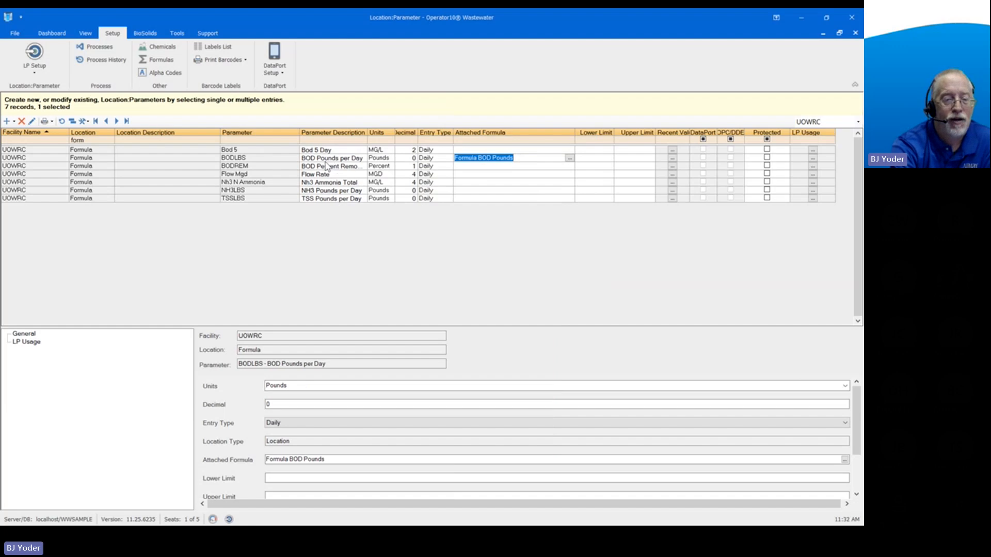
left_click(496, 167)
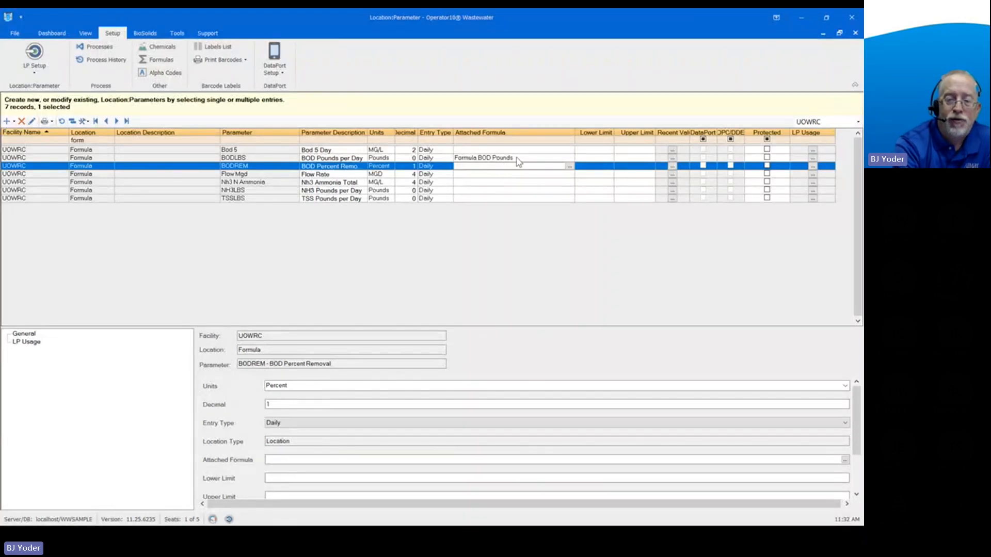
left_click(519, 159)
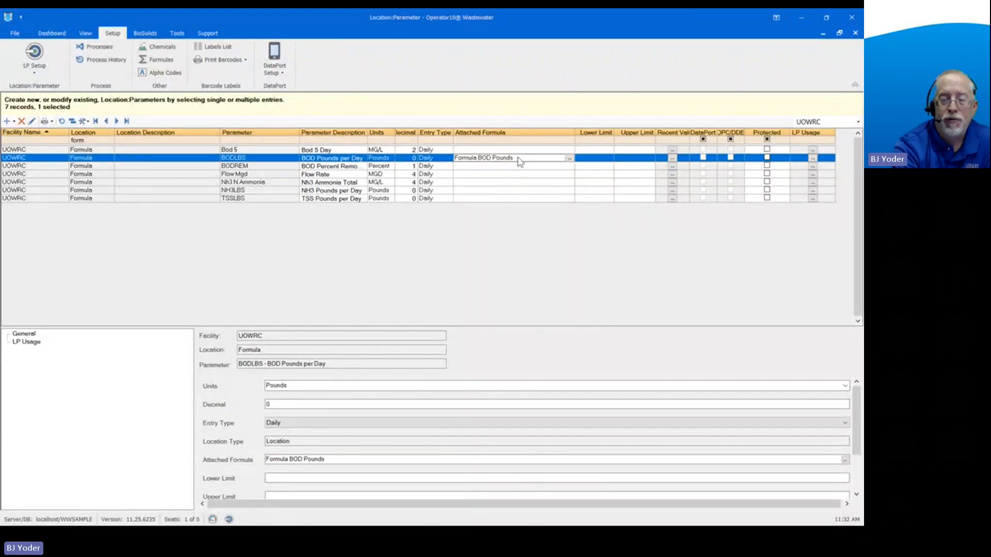
Step: Start a similar formula based on Formula BOD Pounds, highlight its Effluent:Bod 5 term, and discard the copy
left_click(570, 159)
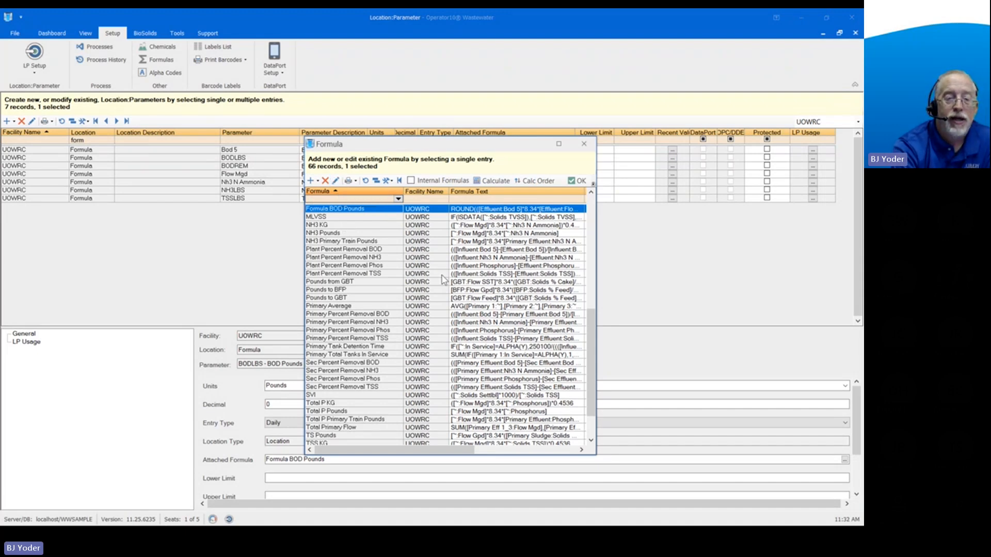
scroll(392, 244, "up", 1)
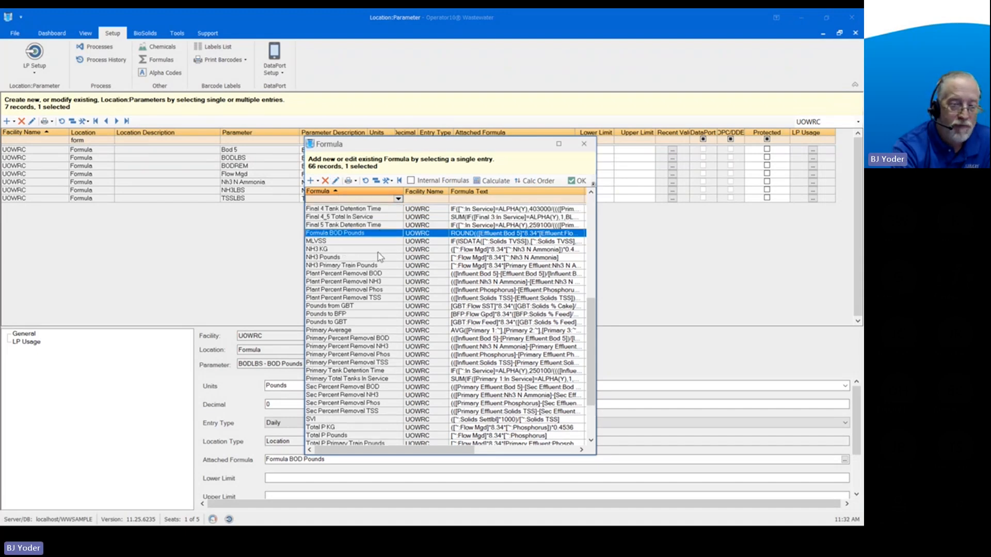
scroll(379, 238, "down", 1)
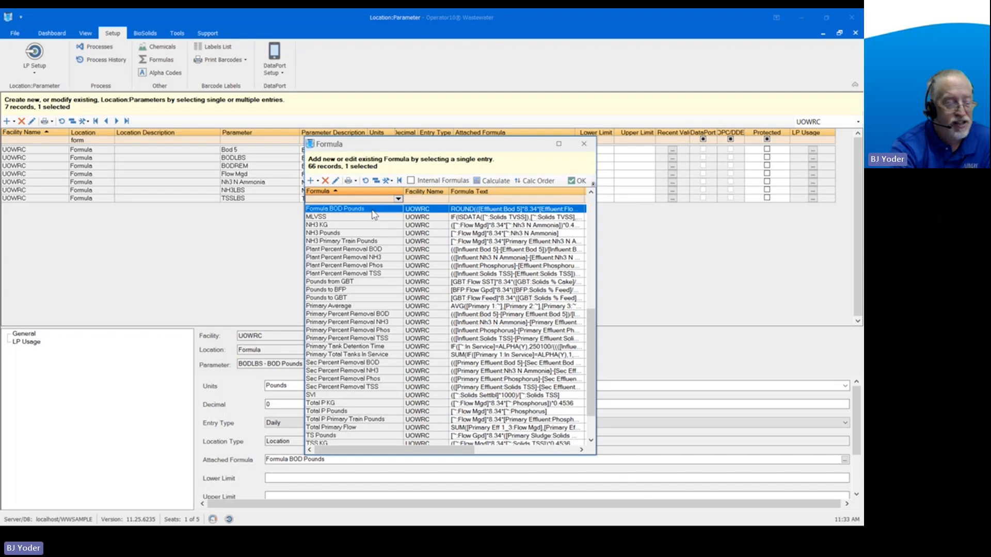
left_click(318, 182)
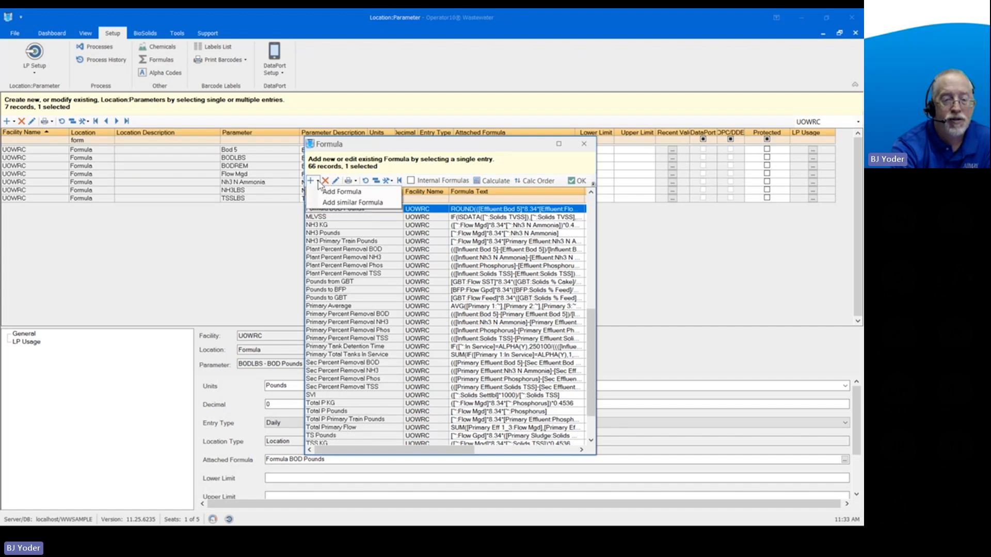
left_click(344, 203)
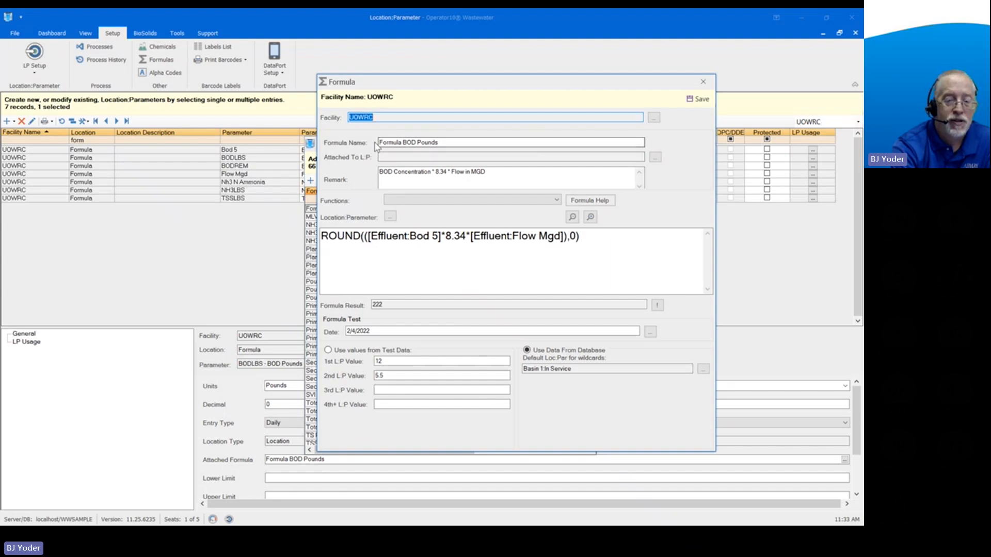
left_click(447, 141)
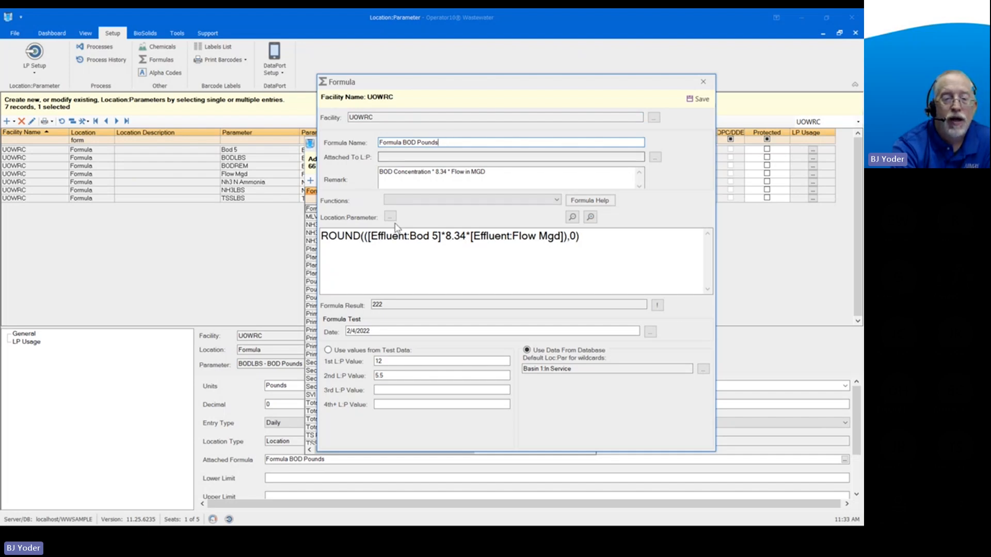
left_click(368, 236)
left_click_drag(368, 236, 441, 242)
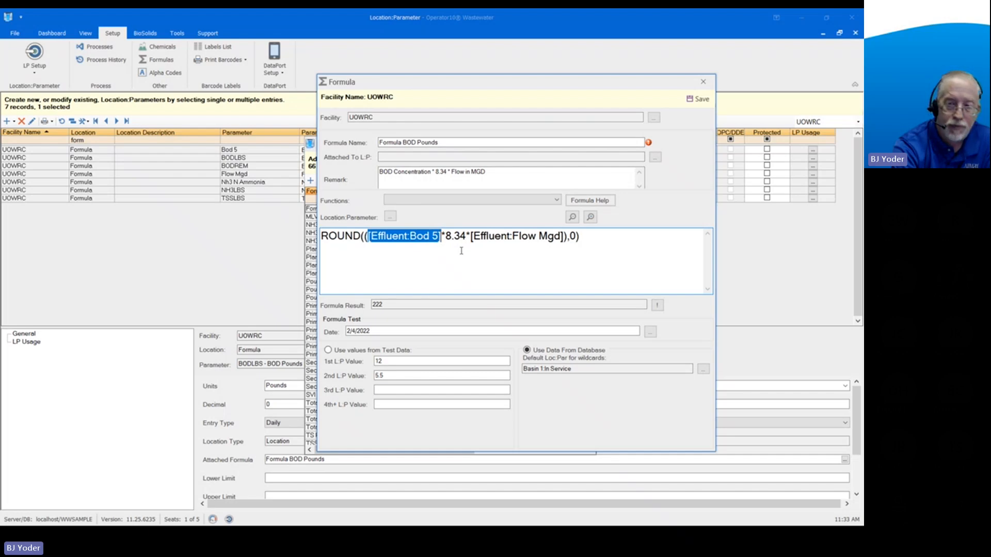
left_click(703, 83)
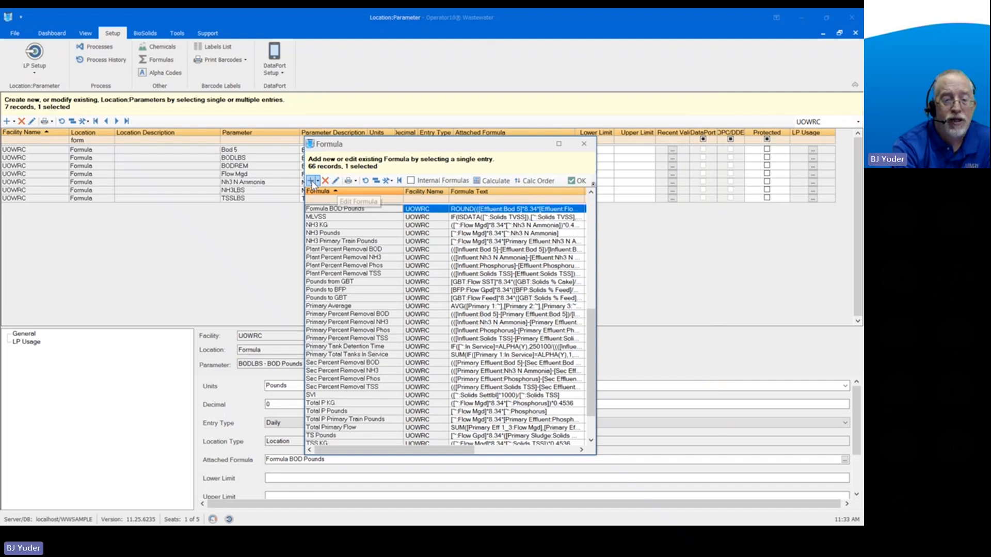
left_click(310, 181)
left_click(401, 142)
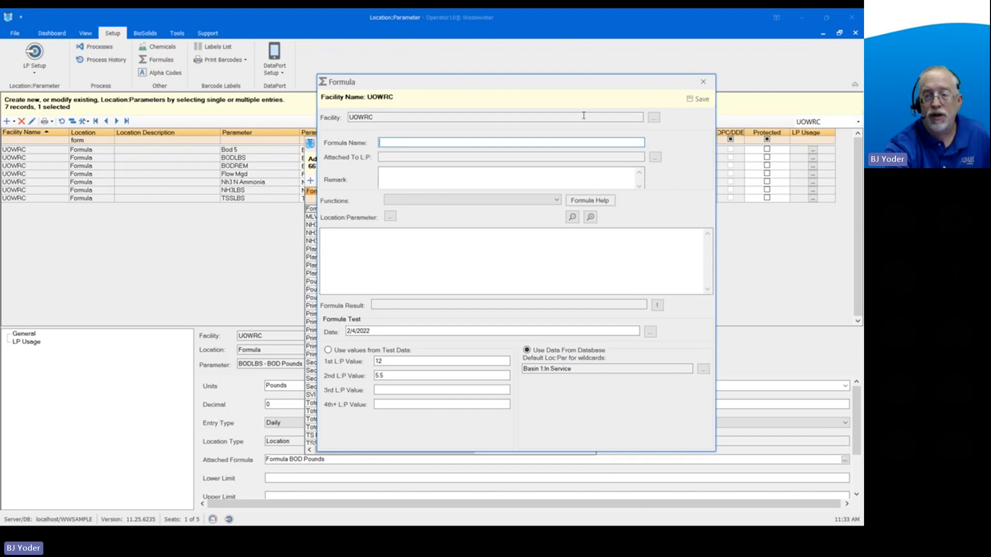
left_click(703, 81)
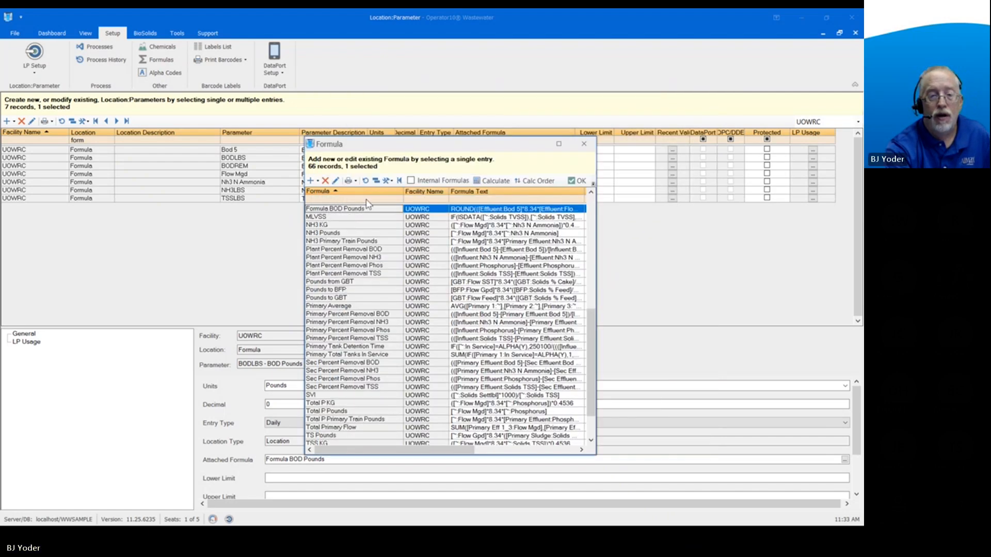
Step: Open Formula BOD Pounds for editing and clear its entire expression
left_click(336, 181)
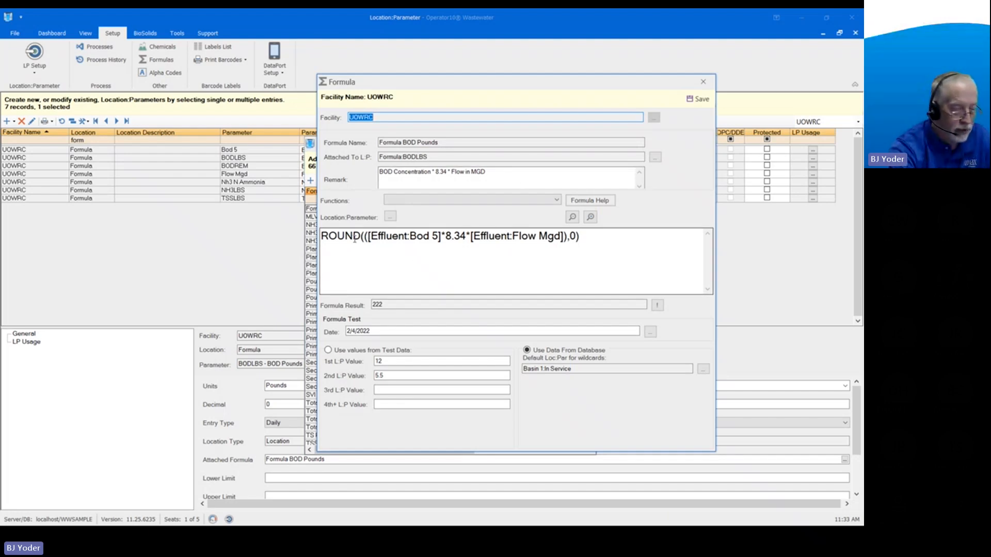
left_click_drag(590, 236, 163, 257)
key("Delete")
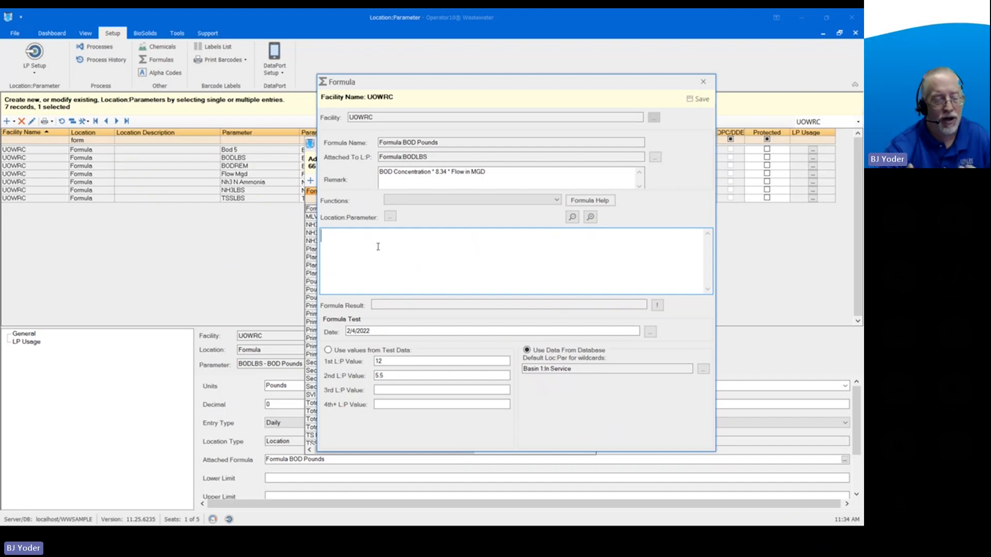
Step: Open the Location:Parameter list for the formula and filter it by the unit mgd
left_click(390, 217)
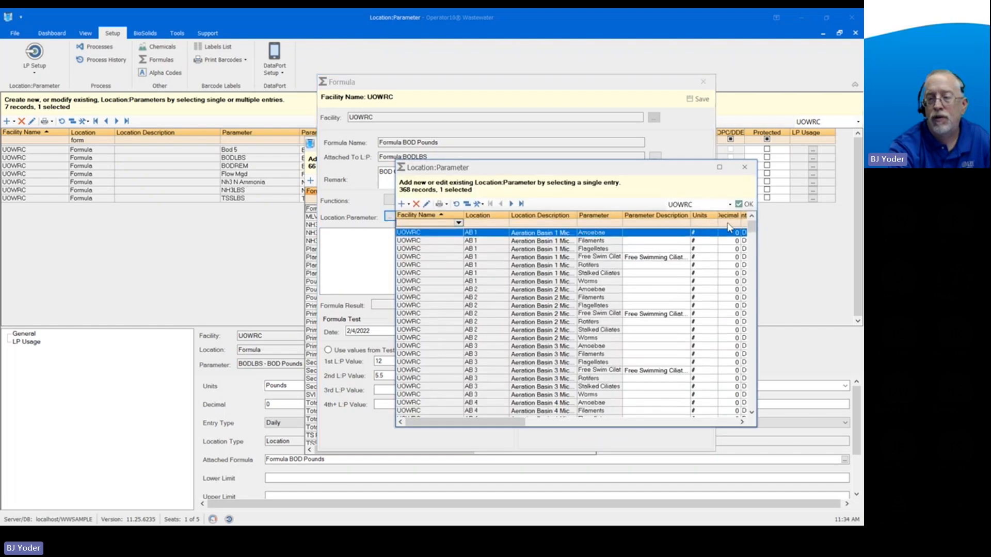
left_click(703, 226)
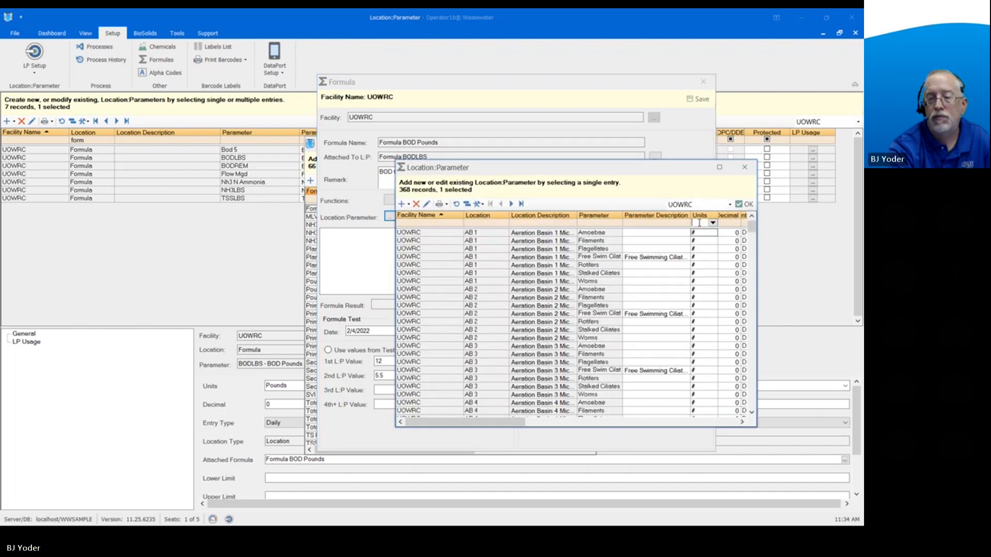
type("lb")
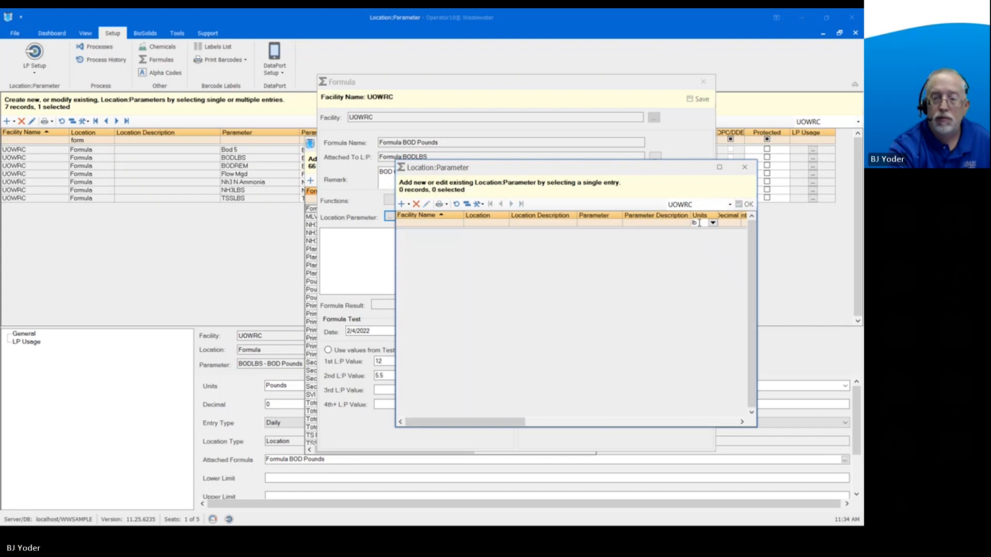
key("BackSpace")
key("BackSpace")
type("po")
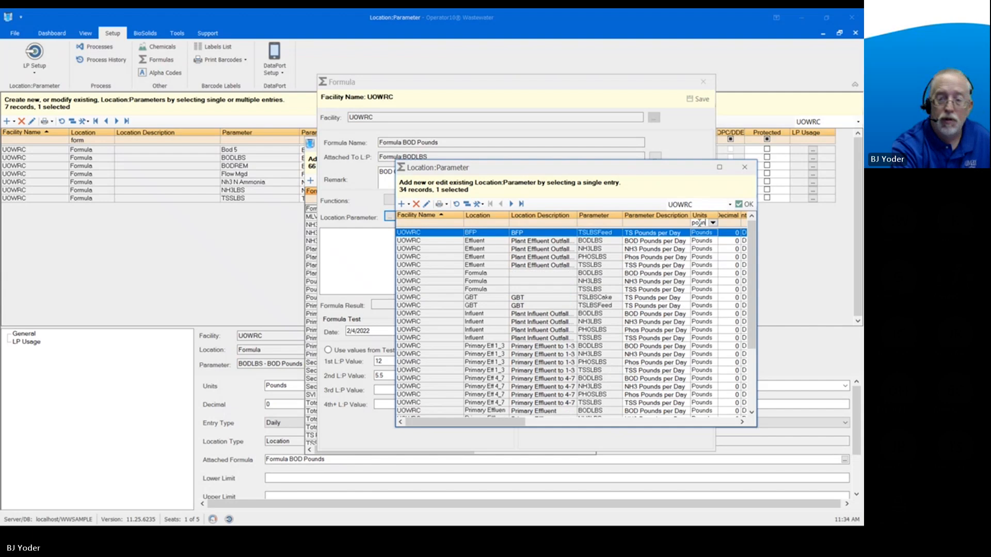
type("un")
key("BackSpace")
key("BackSpace")
key("BackSpace")
key("BackSpace")
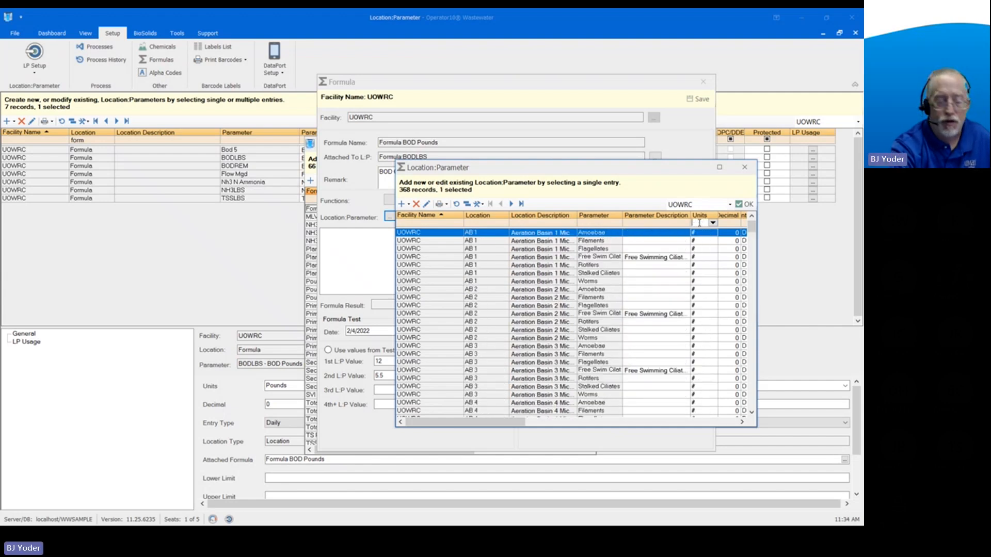
type("mgd")
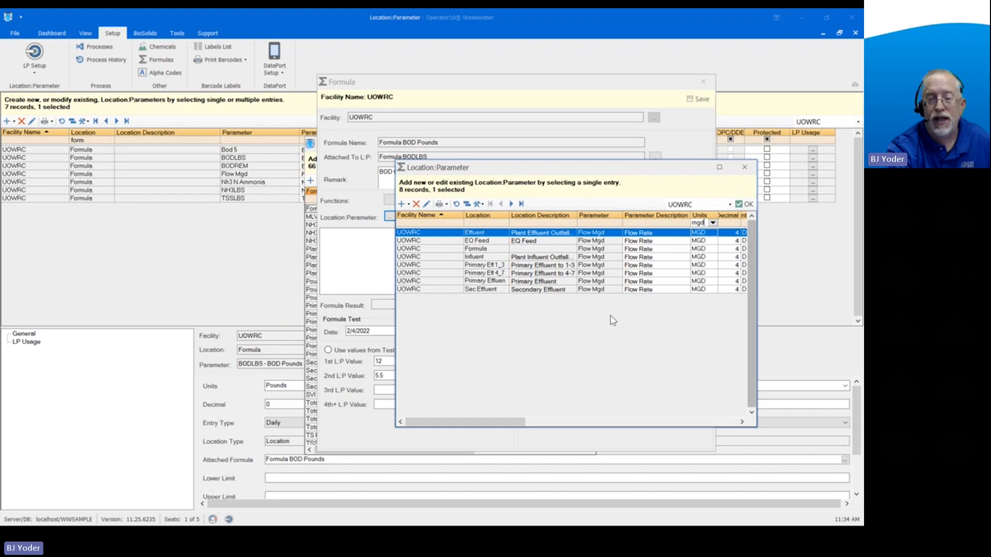
Step: Insert the Influent Flow Mgd parameter into the empty expression, followed by a plus sign
left_click(544, 258)
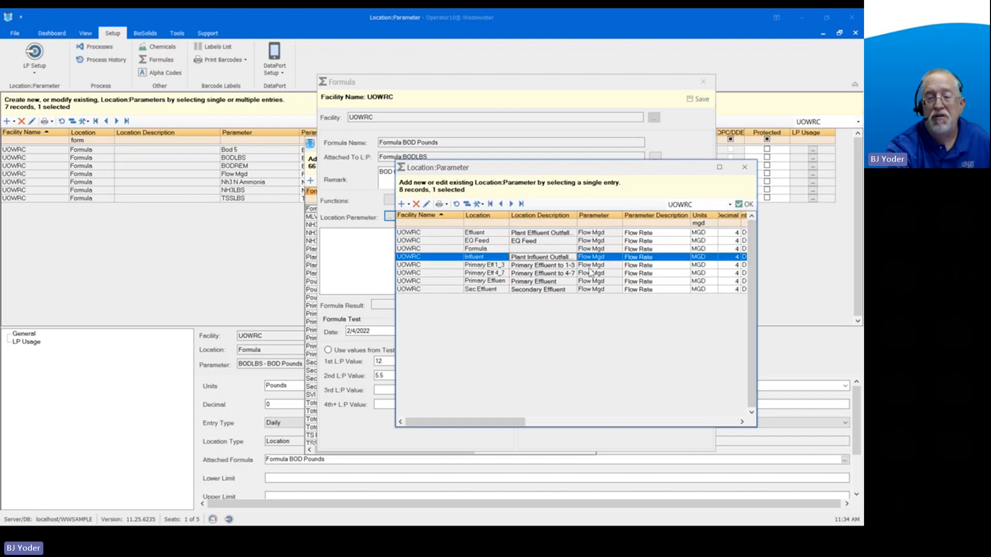
left_click(744, 204)
left_click(447, 236)
type("+")
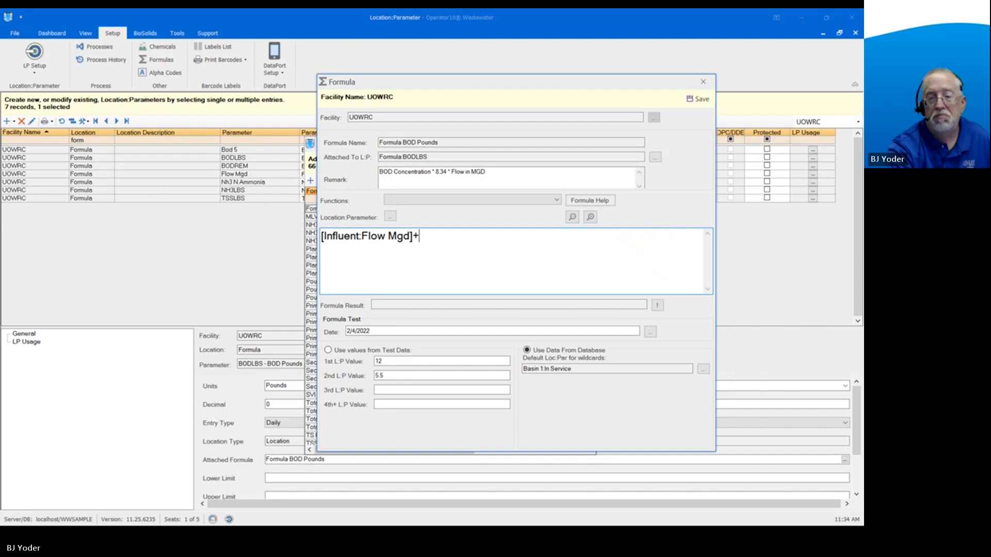
Step: Filter the parameters by flow and append EQ Feed Flow Mgd to the expression, followed by another plus sign
left_click(391, 217)
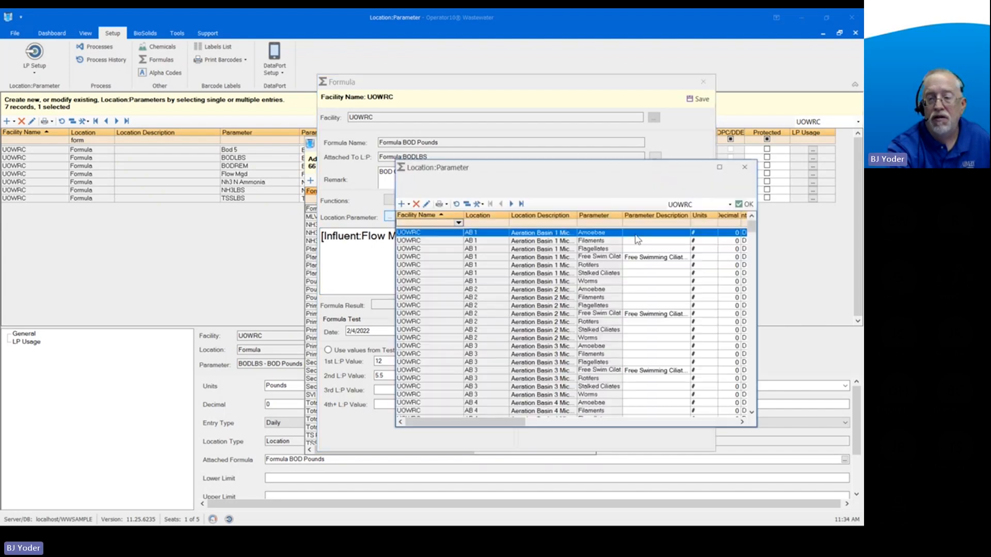
left_click(597, 226)
type("flow")
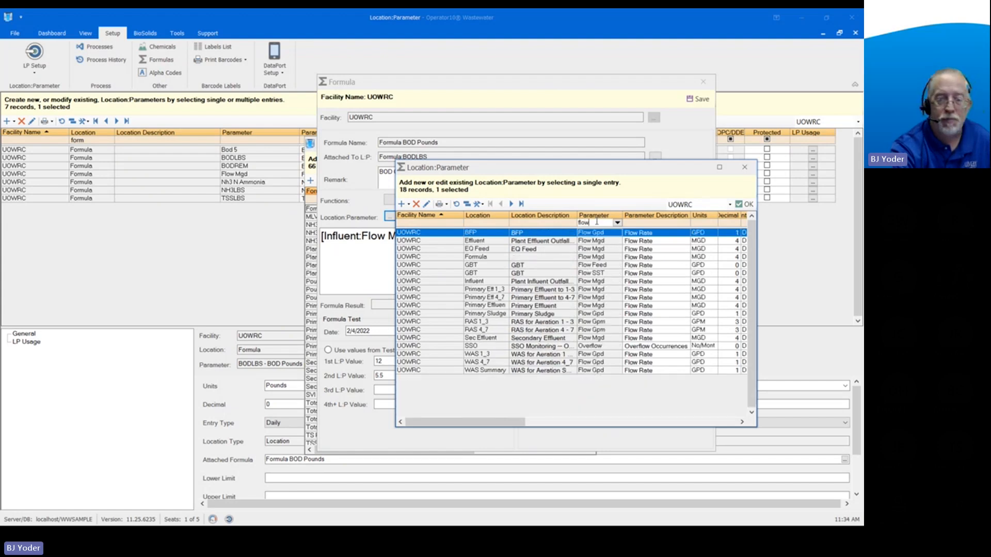
double_click(500, 250)
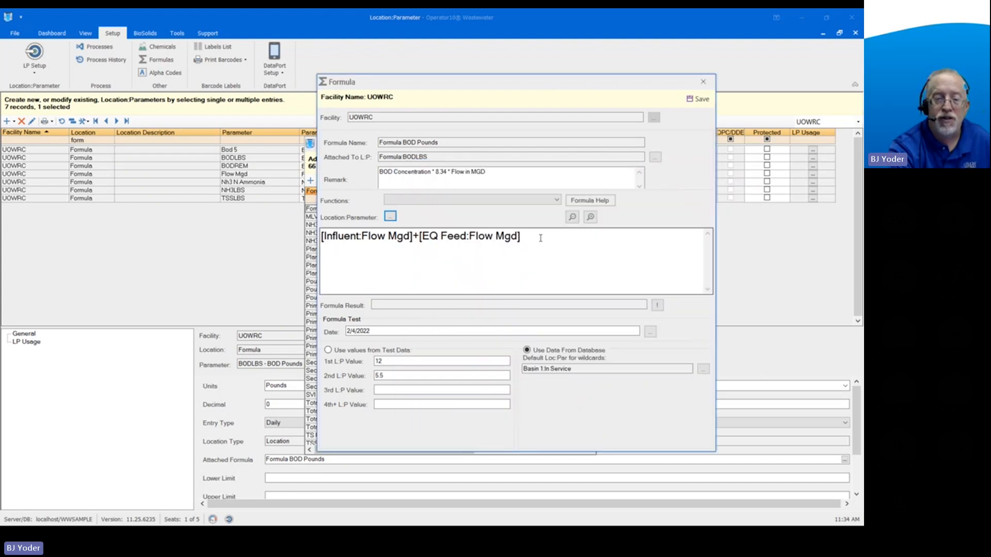
type("+")
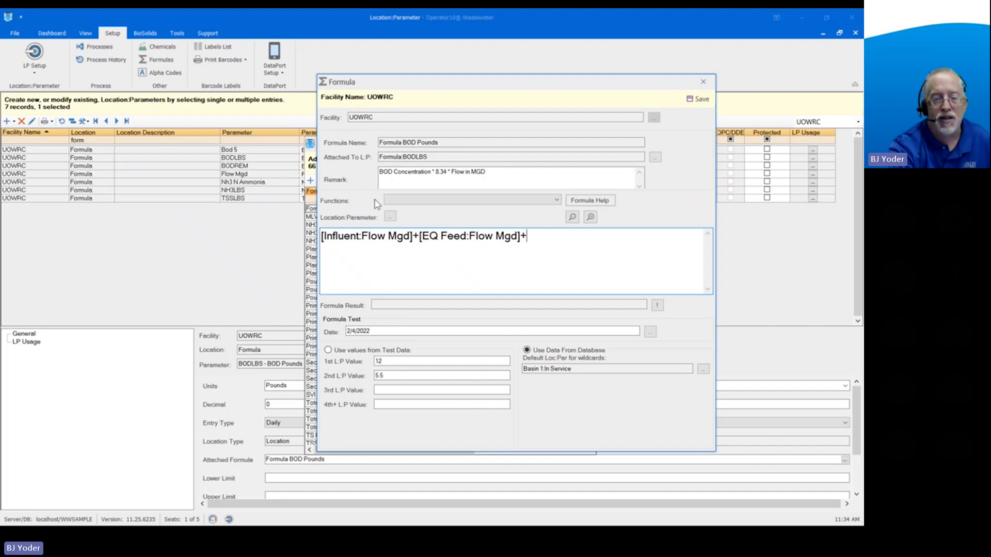
Step: Filter the Location:Parameter list by the parameter name flow and append Effluent Flow Mgd to the end of the expression
left_click(391, 217)
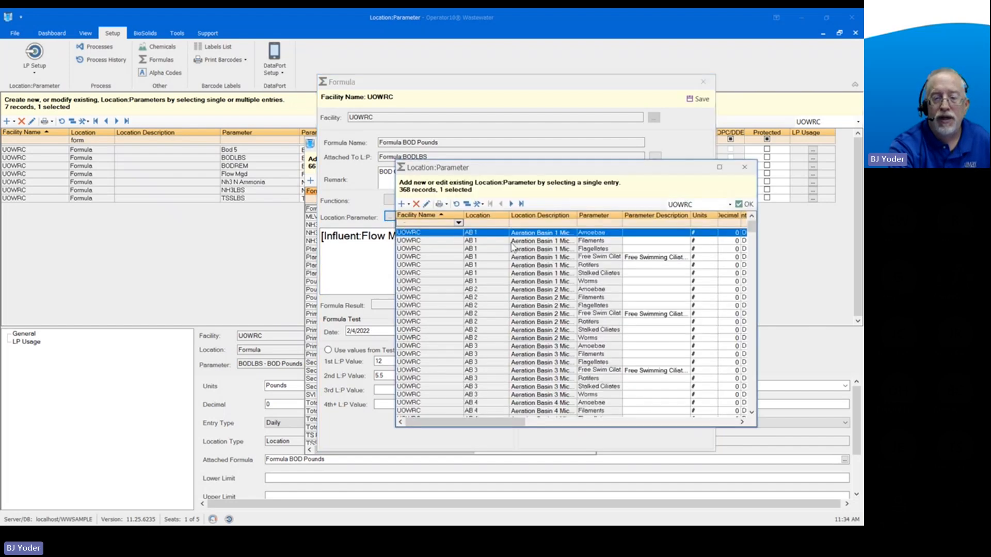
left_click(593, 222)
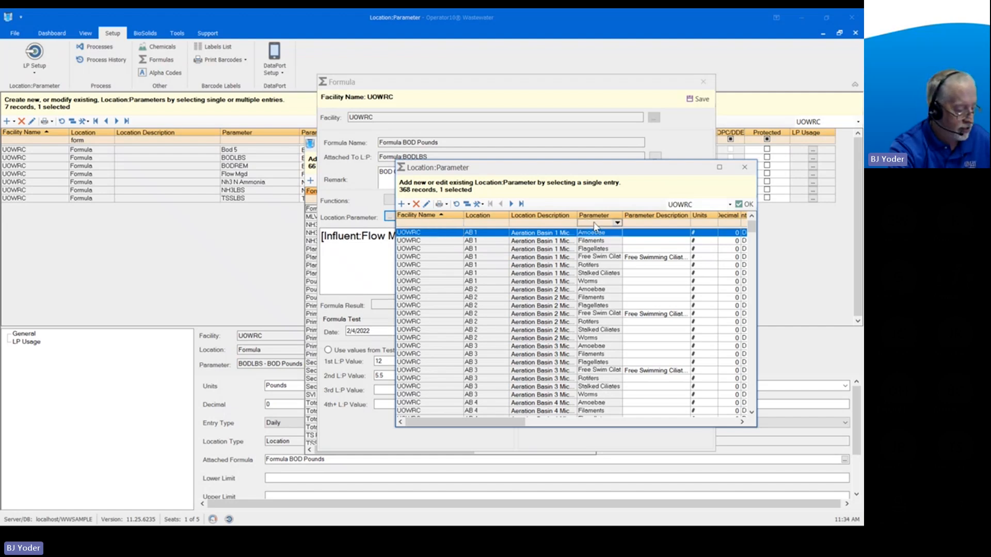
type("flow")
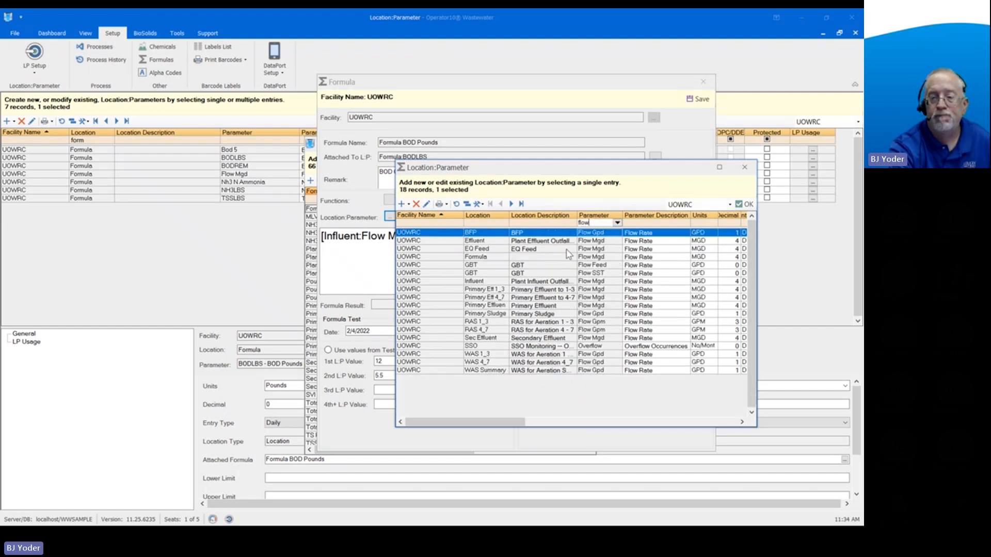
left_click(550, 242)
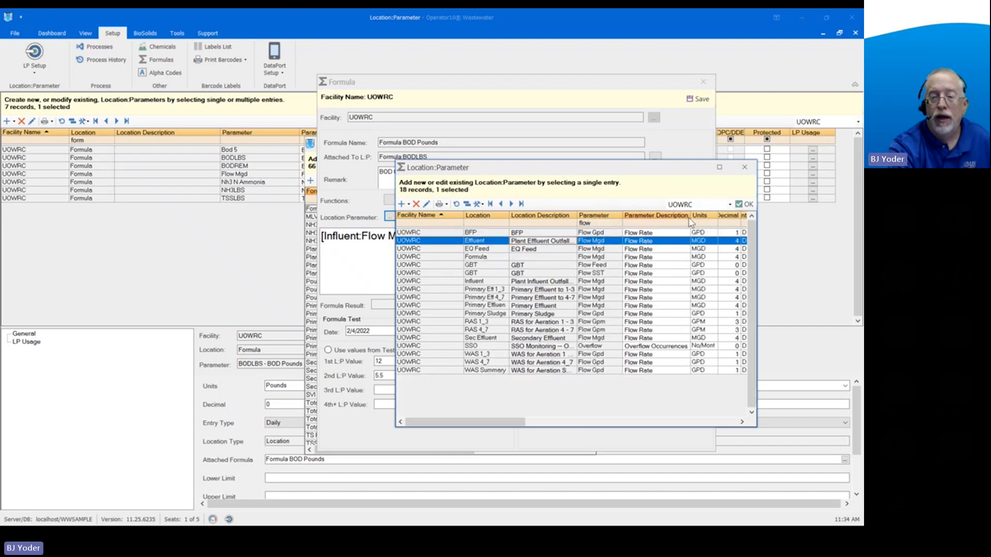
left_click(744, 204)
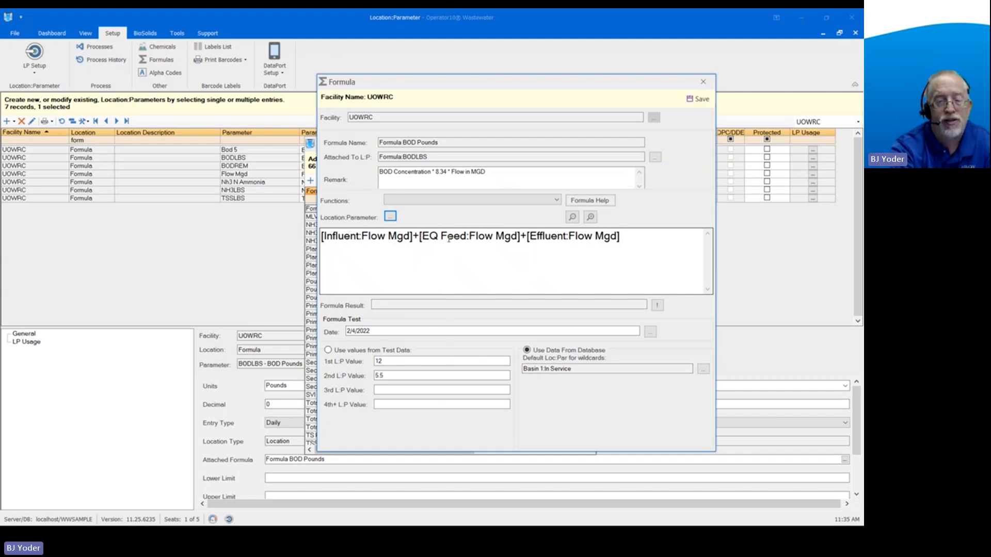
Step: Evaluate the Influent, EQ Feed and Effluent flow terms of the expression one at a time for the test date 2/4/2022
left_click(420, 305)
left_click(390, 332)
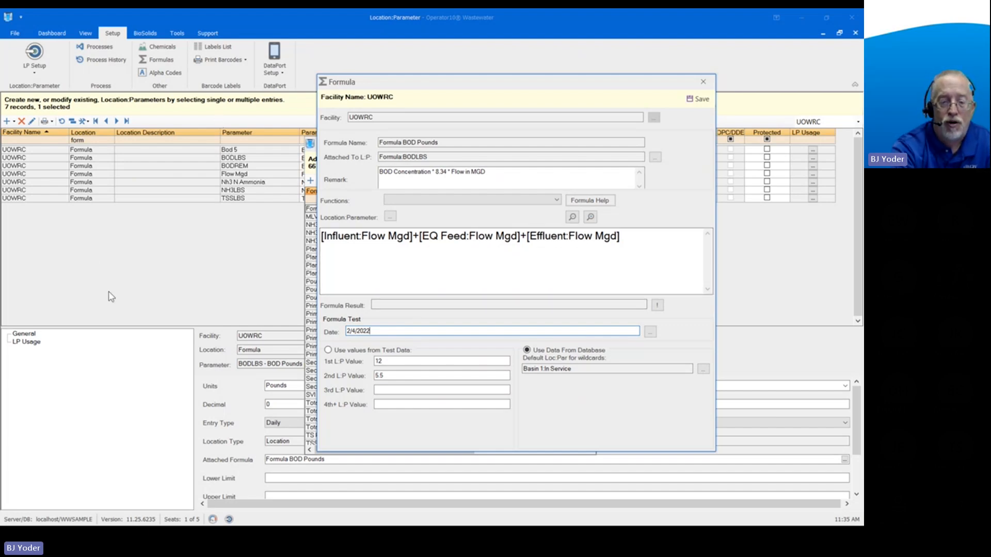
left_click_drag(412, 236, 322, 236)
left_click(657, 305)
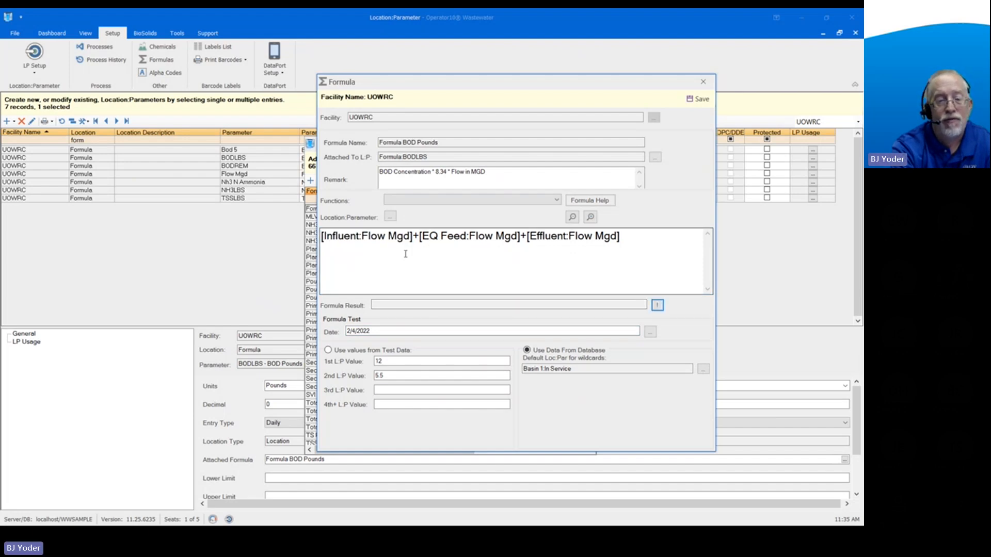
left_click_drag(413, 237, 321, 236)
left_click(658, 305)
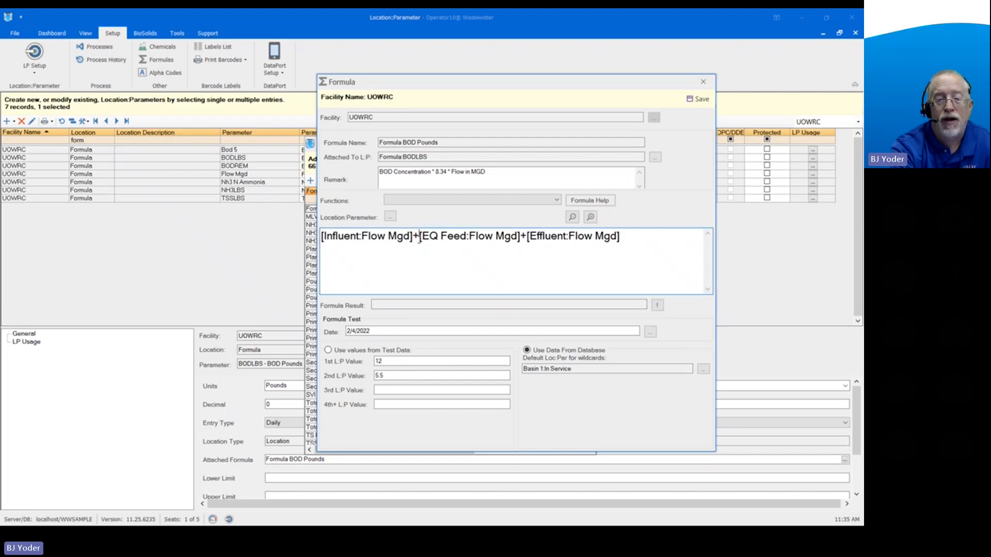
left_click_drag(420, 238, 520, 244)
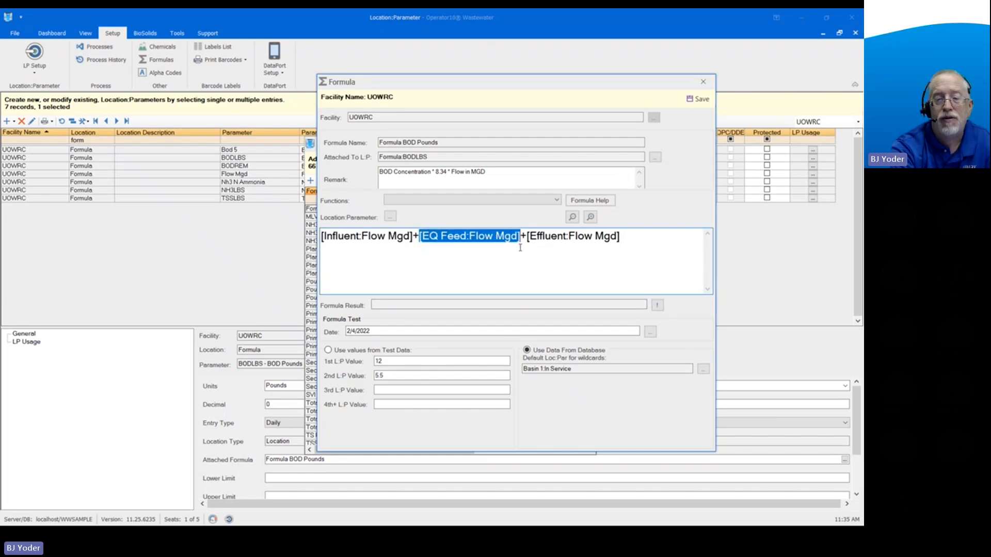
left_click(657, 306)
left_click_drag(526, 238, 622, 242)
left_click(657, 306)
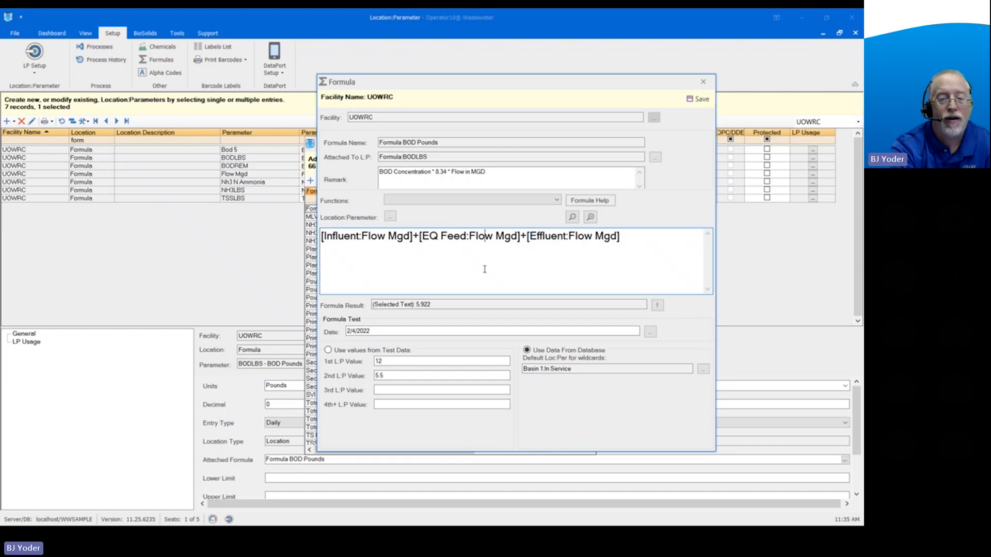
Step: Evaluate the complete plus-sign expression of the three flows and review its Effluent term and first plus sign
left_click_drag(622, 237, 321, 238)
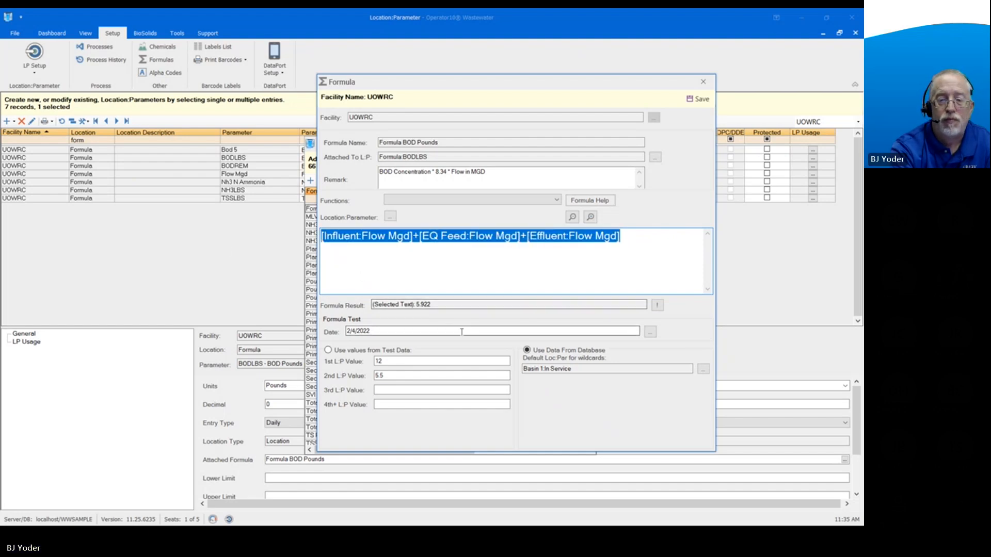
left_click(517, 287)
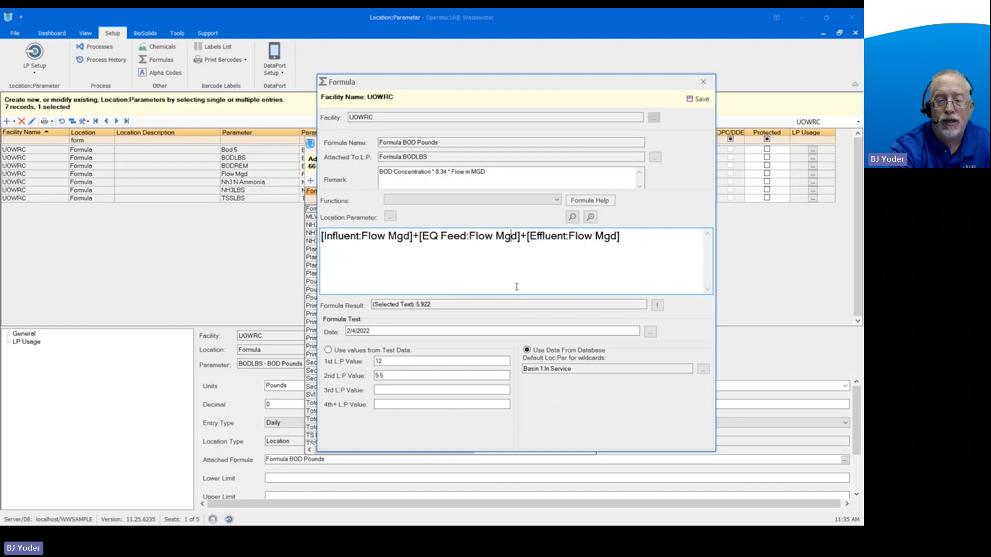
left_click(657, 305)
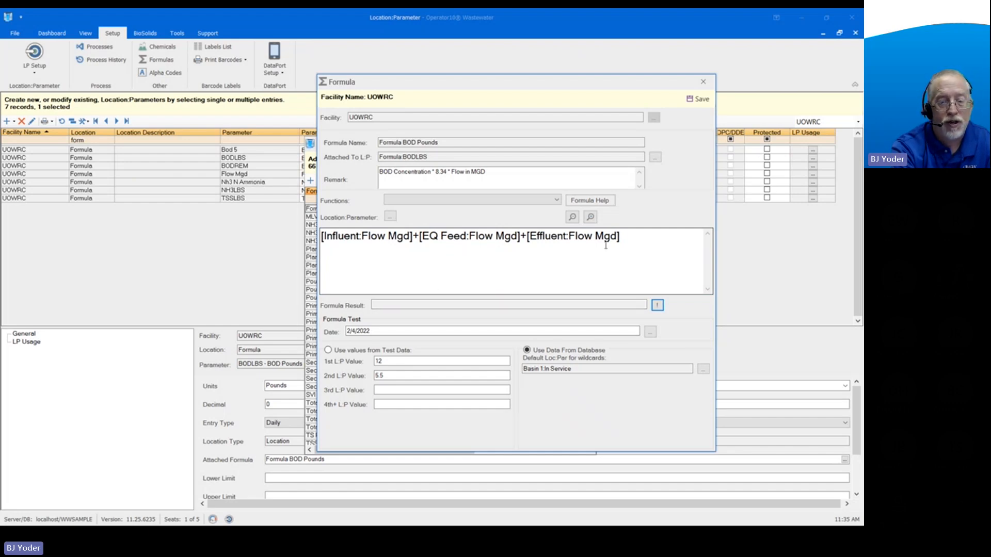
left_click_drag(527, 236, 621, 236)
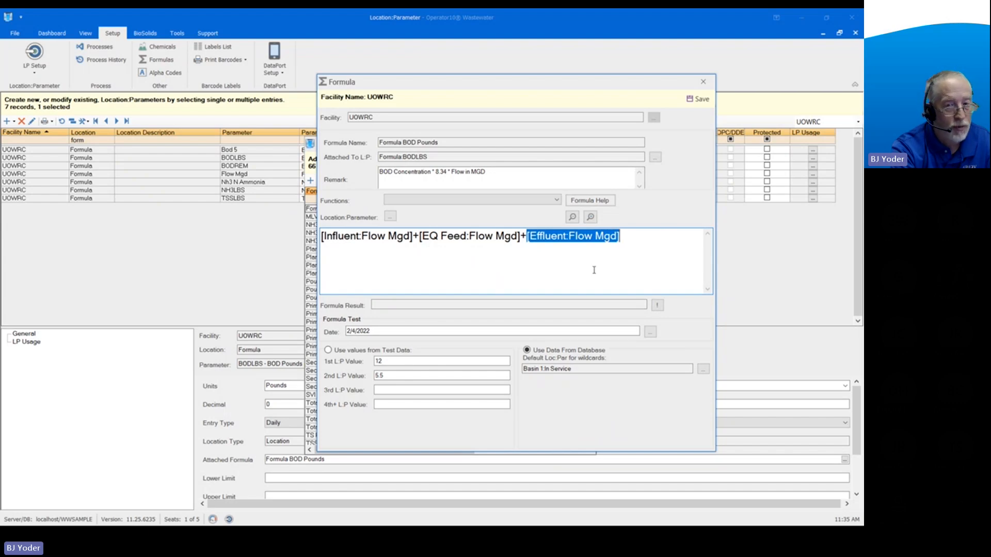
left_click(577, 262)
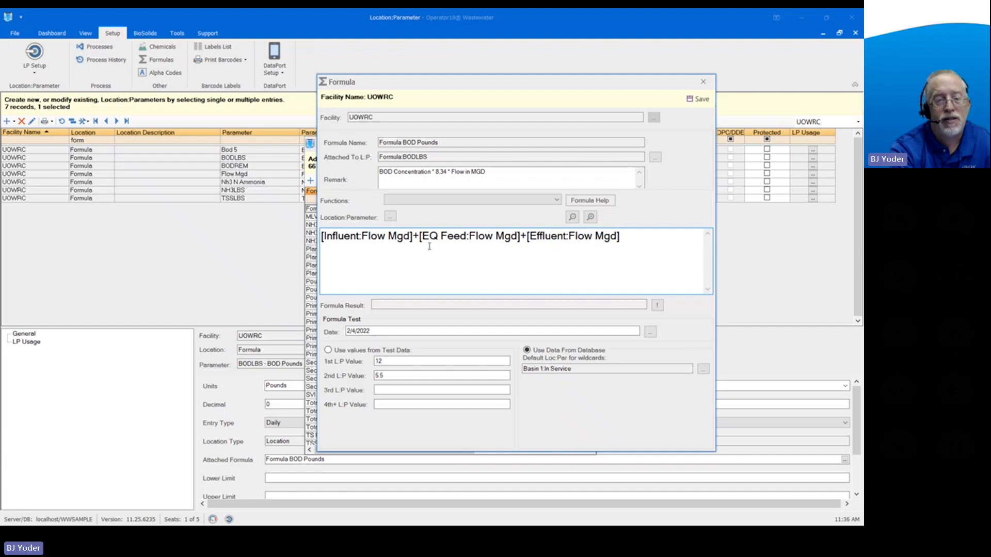
double_click(416, 237)
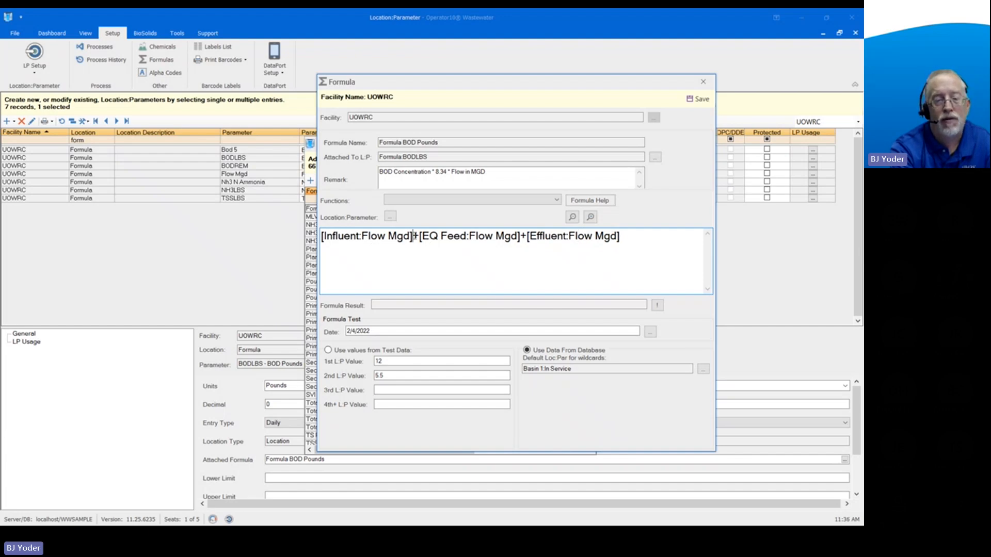
left_click(418, 265)
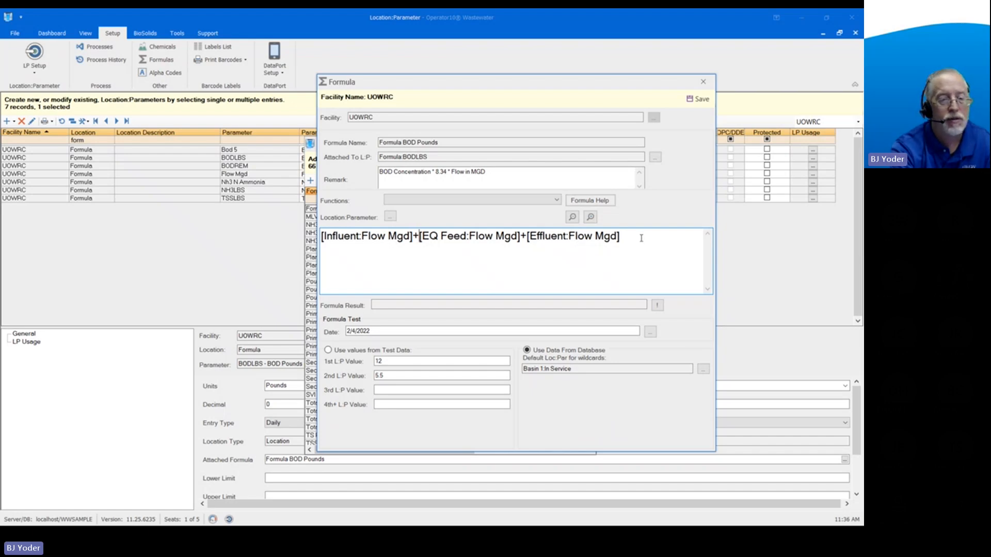
Step: Look up the SUM function in the formula help's alphabetical function list, read its description, and close the help
left_click(594, 201)
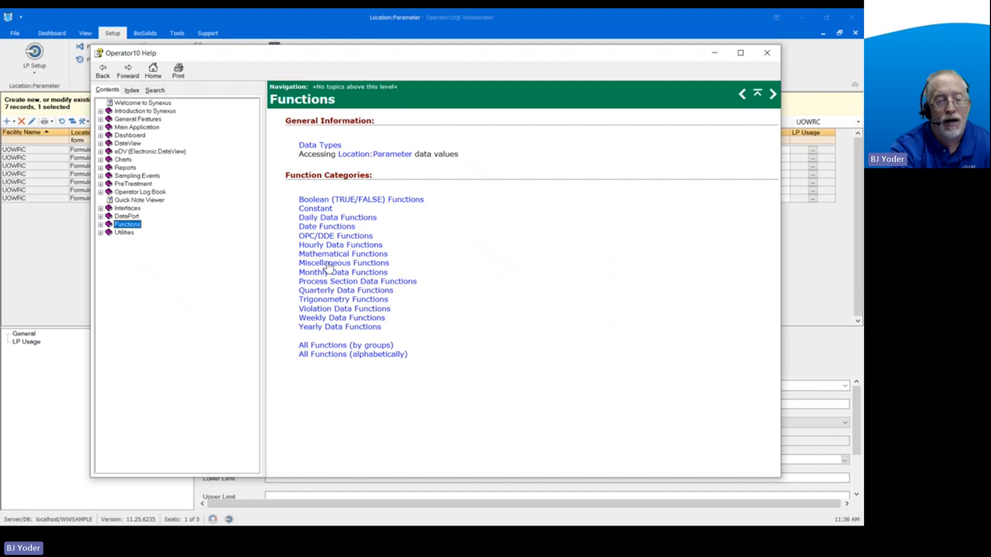
left_click(368, 355)
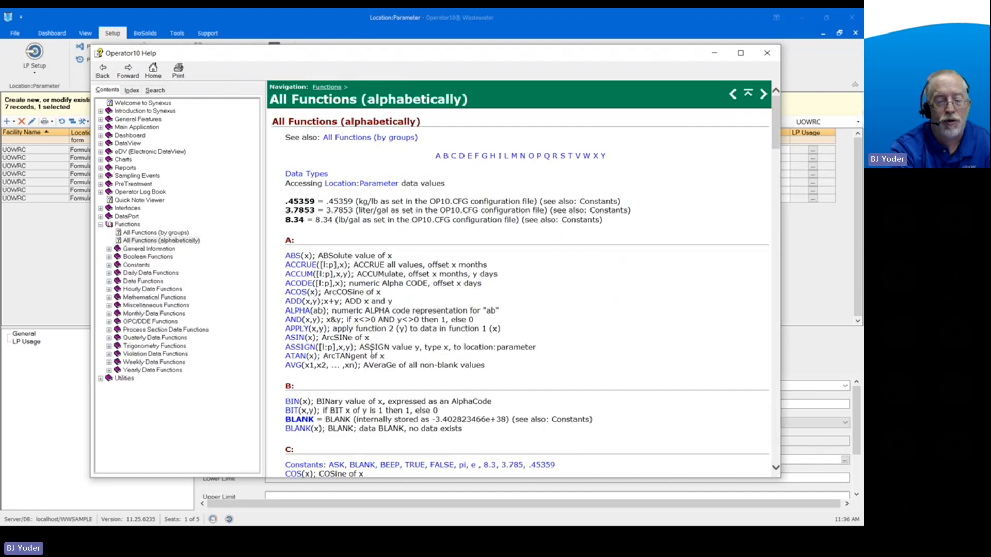
scroll(324, 341, "down", 15)
scroll(393, 300, "up", 15)
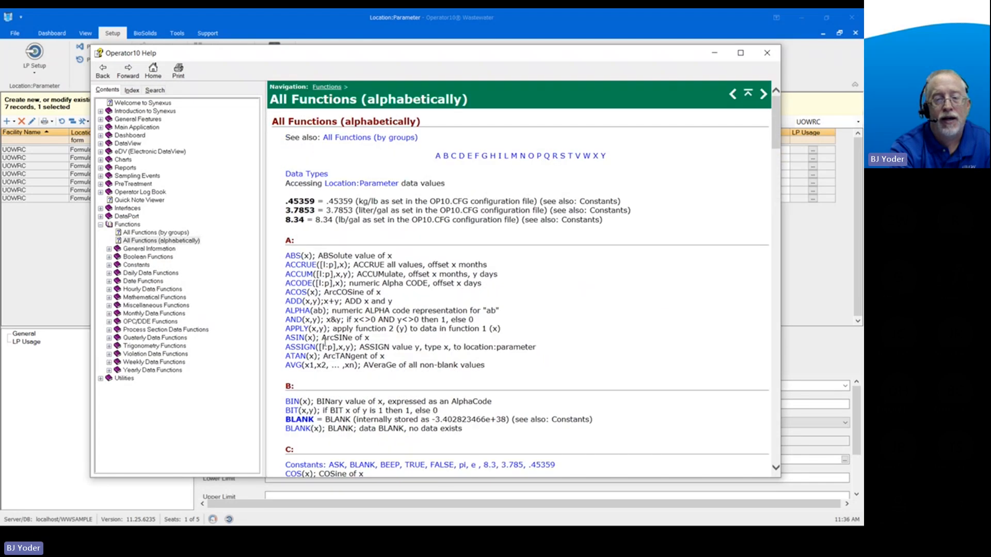
left_click(562, 156)
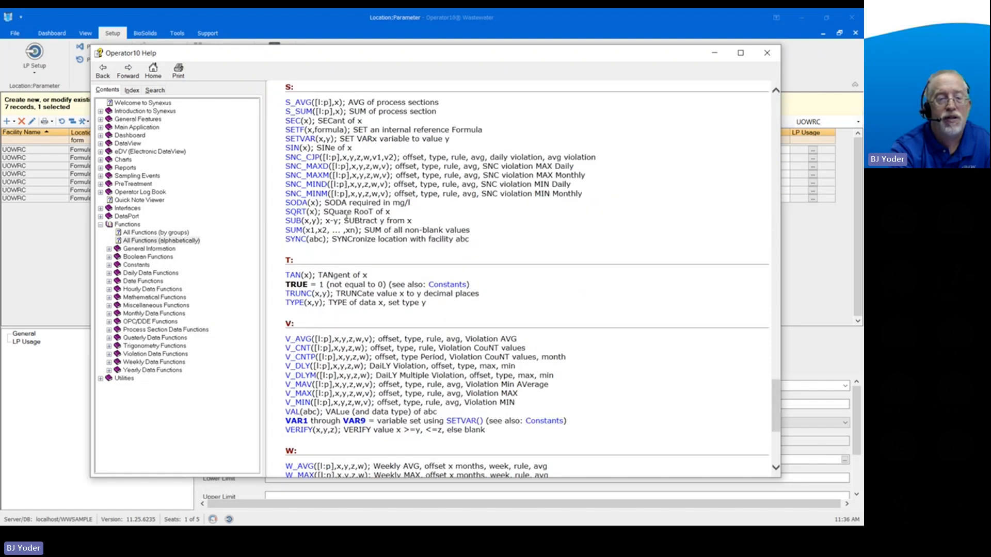
left_click(294, 230)
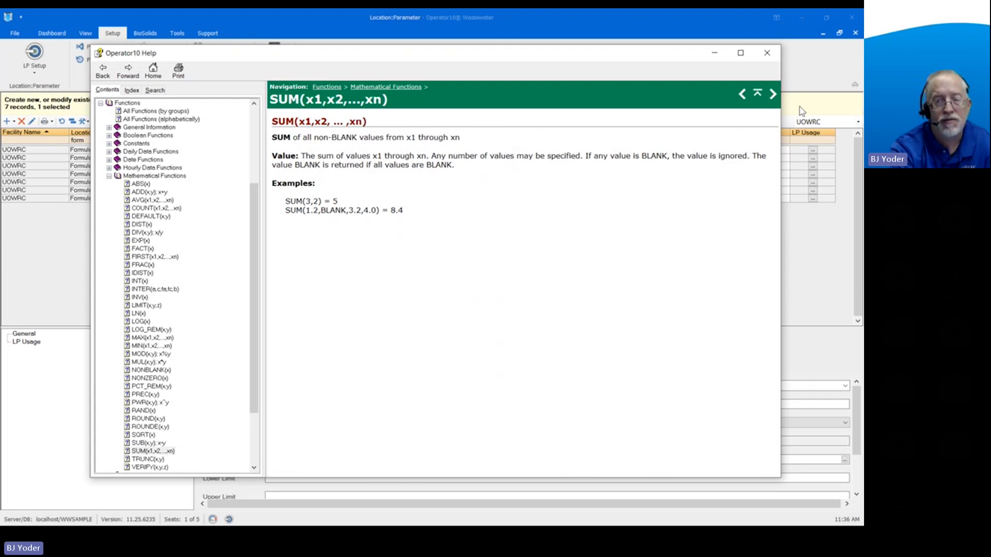
left_click(768, 54)
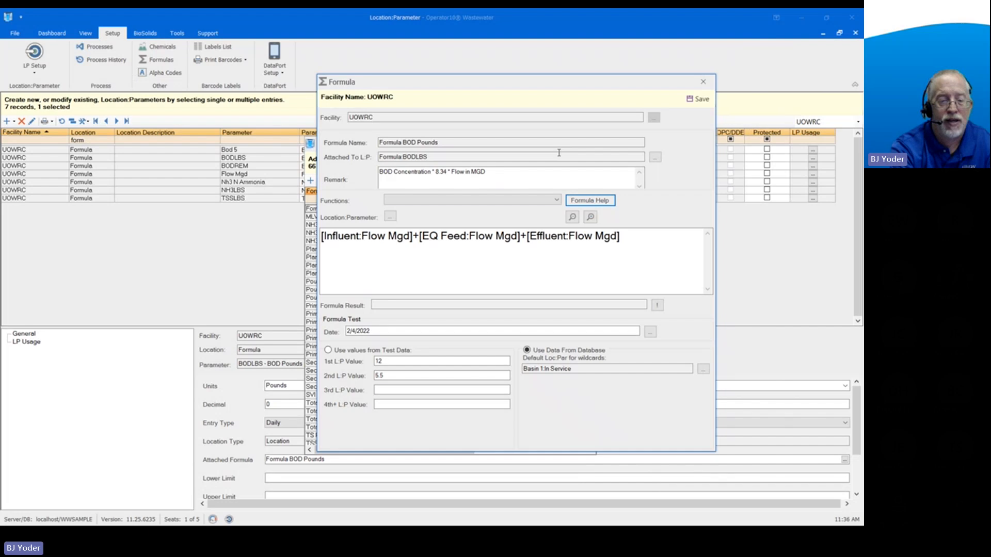
Step: Rewrite the expression as SUM([Influent:Flow Mgd],[EQ Feed:Flow Mgd],[Effluent:Flow Mgd]), replacing the plus signs with commas
left_click(323, 237)
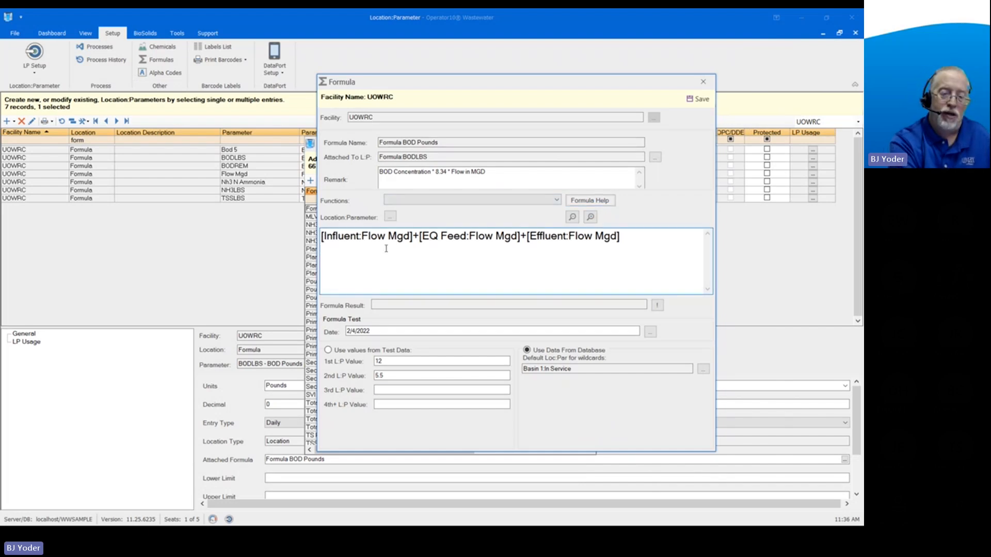
type("SUM(")
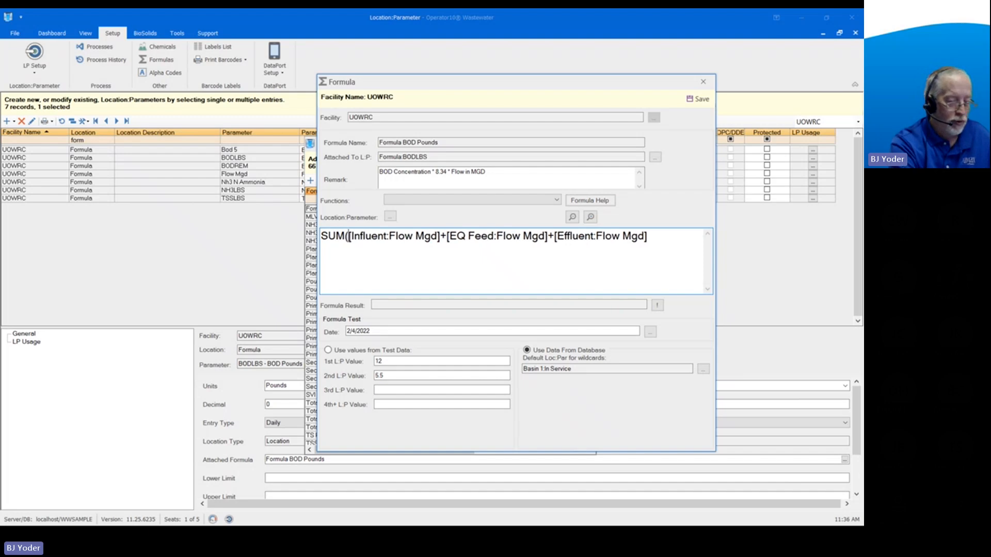
left_click(443, 239)
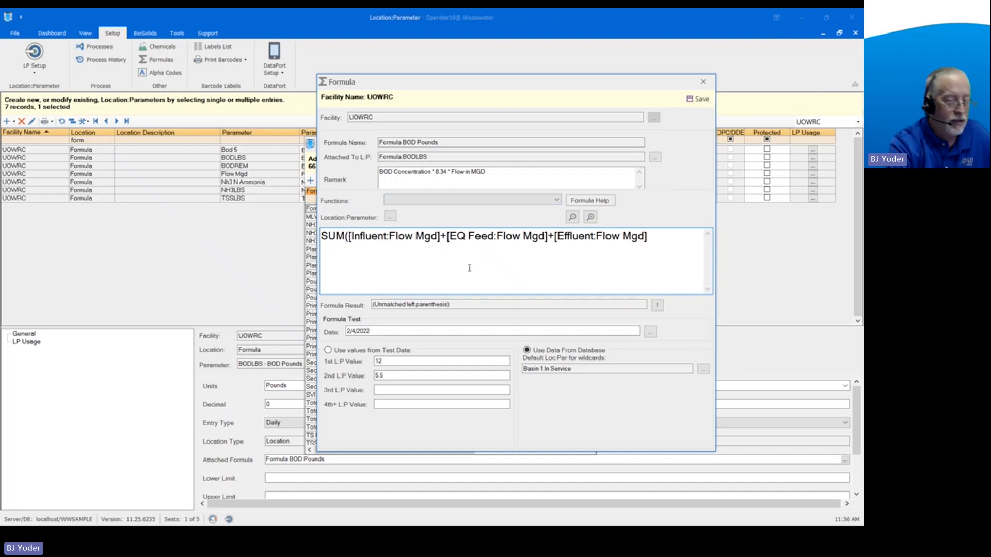
key("Delete")
type(",")
left_click(546, 236)
key("Delete")
type(",")
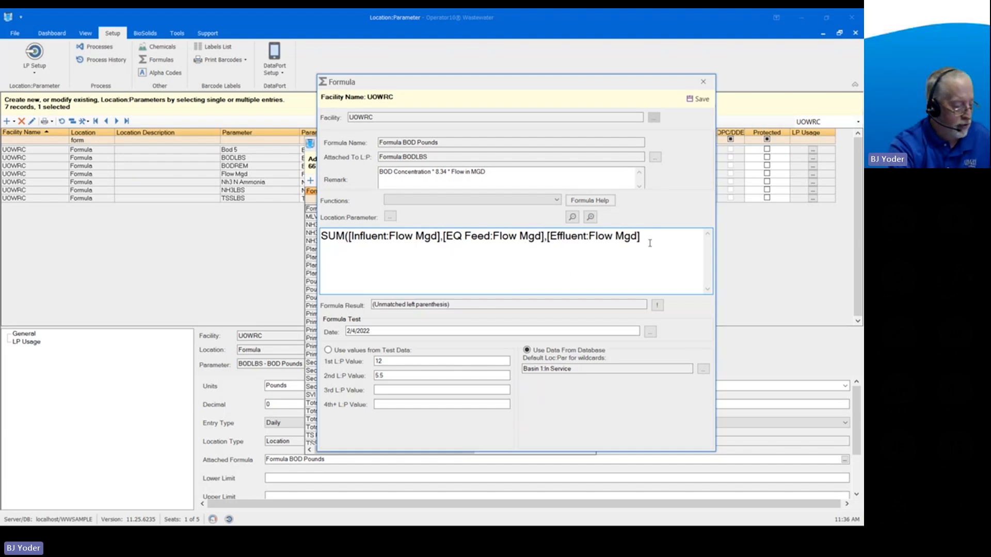
type(")")
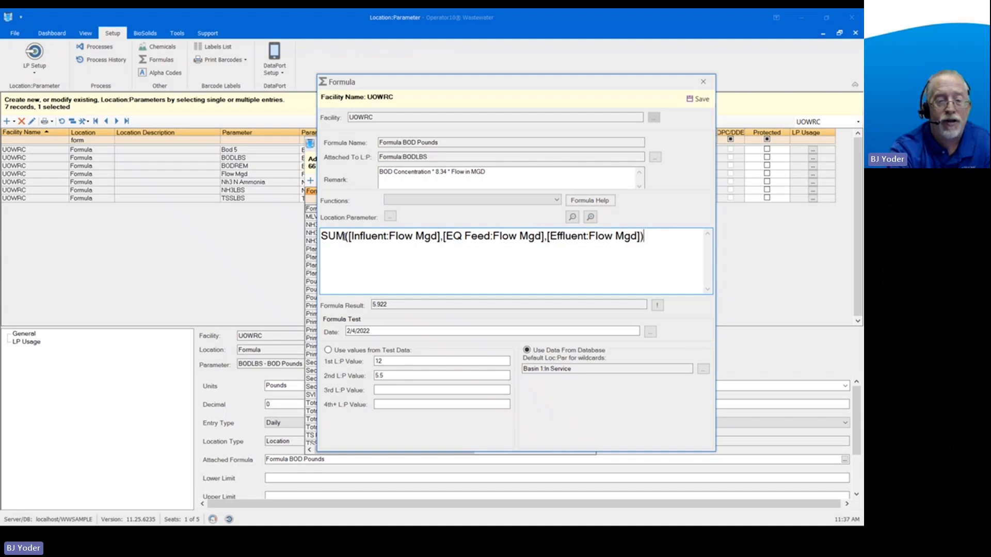
Step: Replace the SUM function with AVG in the expression, and close the formula without saving
double_click(343, 236)
type("AVG")
left_click(543, 267)
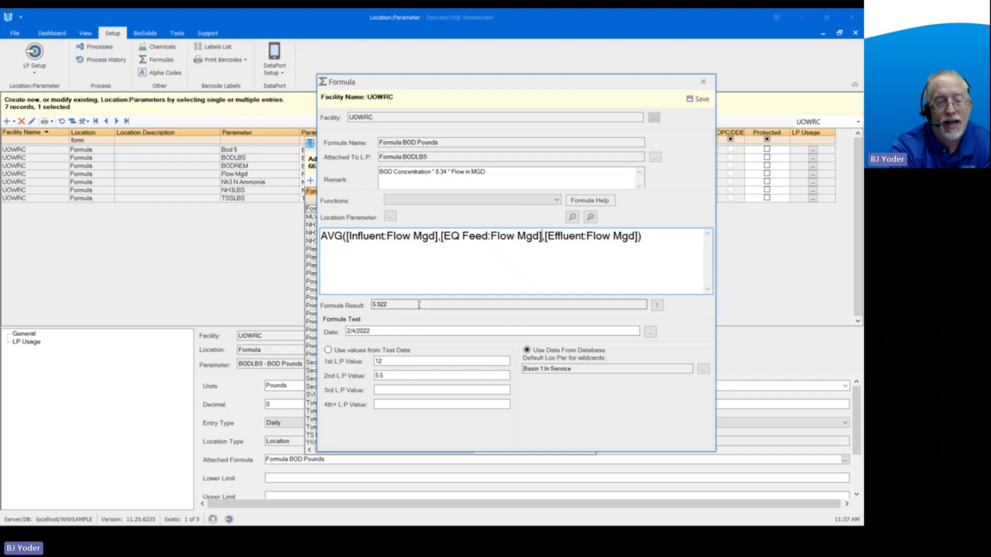
double_click(394, 306)
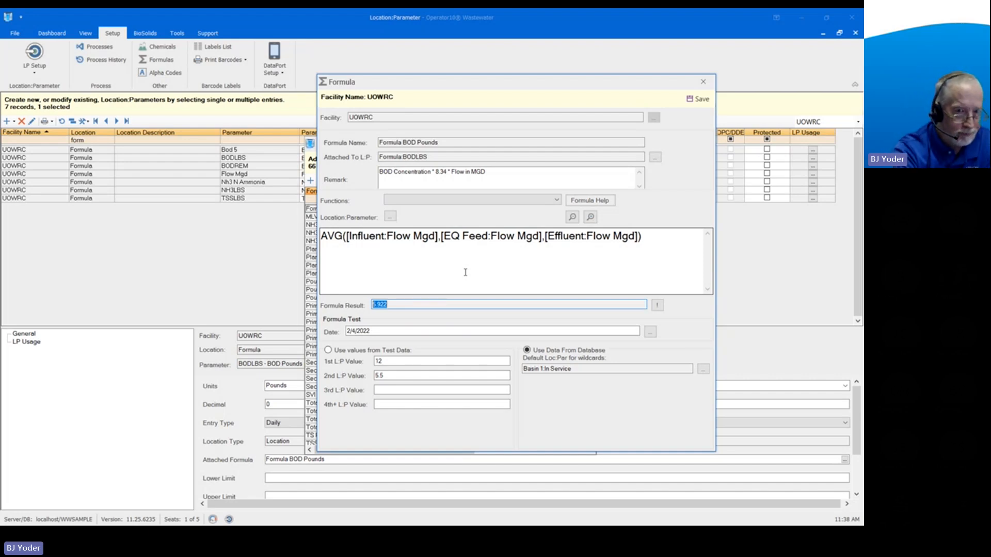
left_click(703, 82)
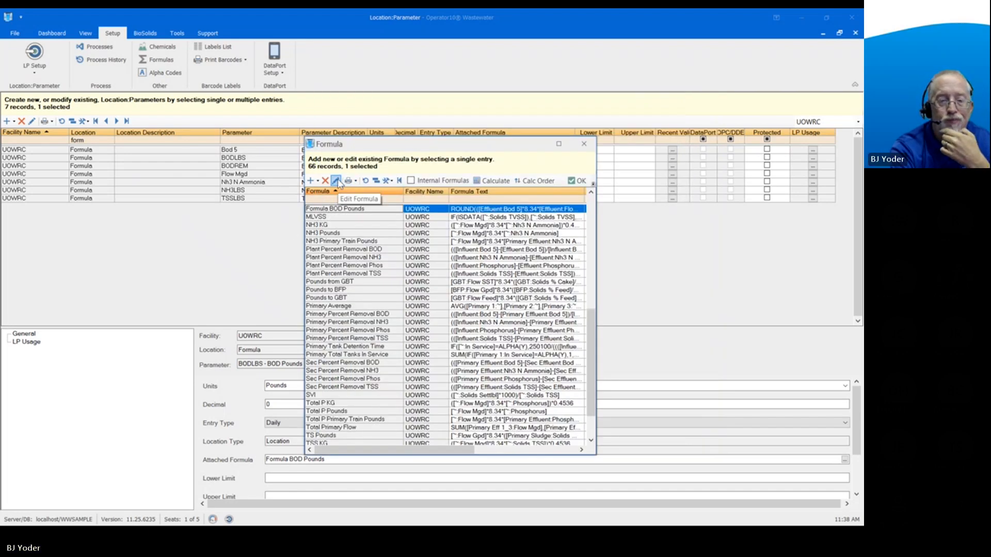
Step: Find the BOD Pounds formula in UOWRC's formula list and open it for editing
left_click(344, 234)
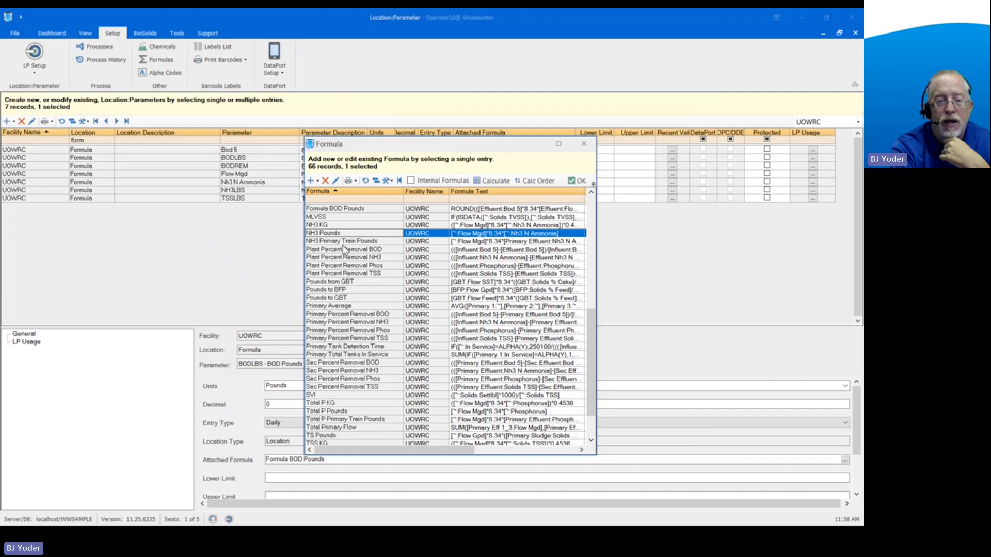
scroll(344, 250, "up", 5)
scroll(345, 250, "up", 5)
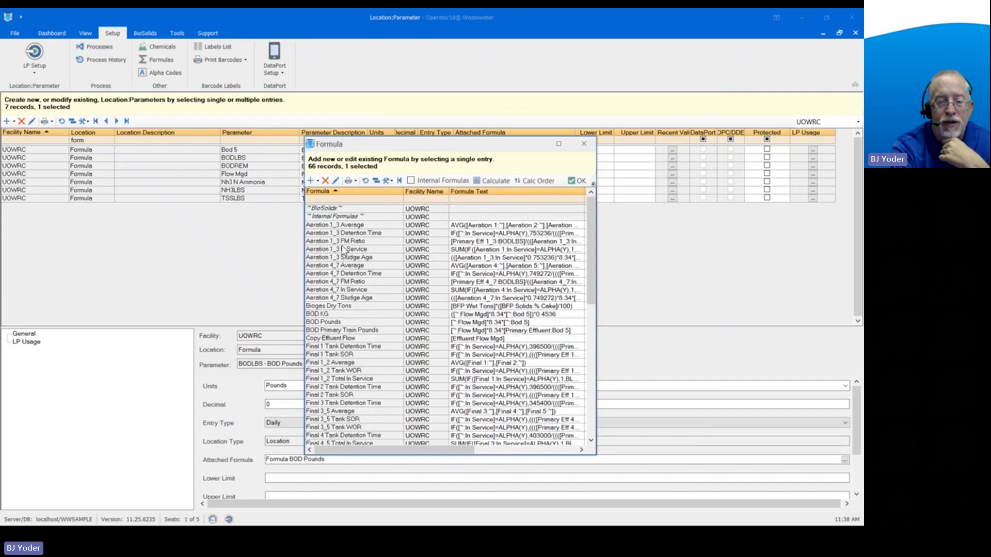
left_click(347, 323)
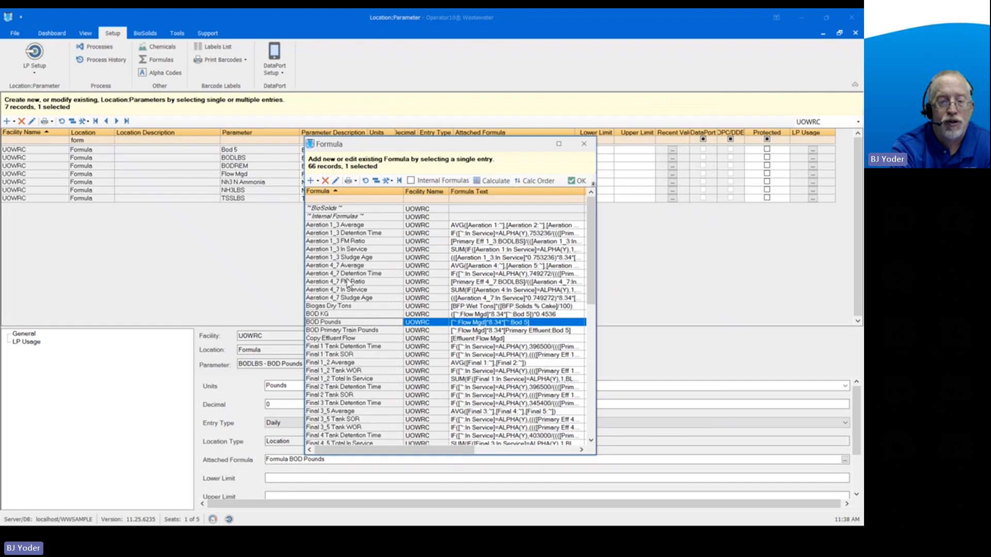
left_click(336, 180)
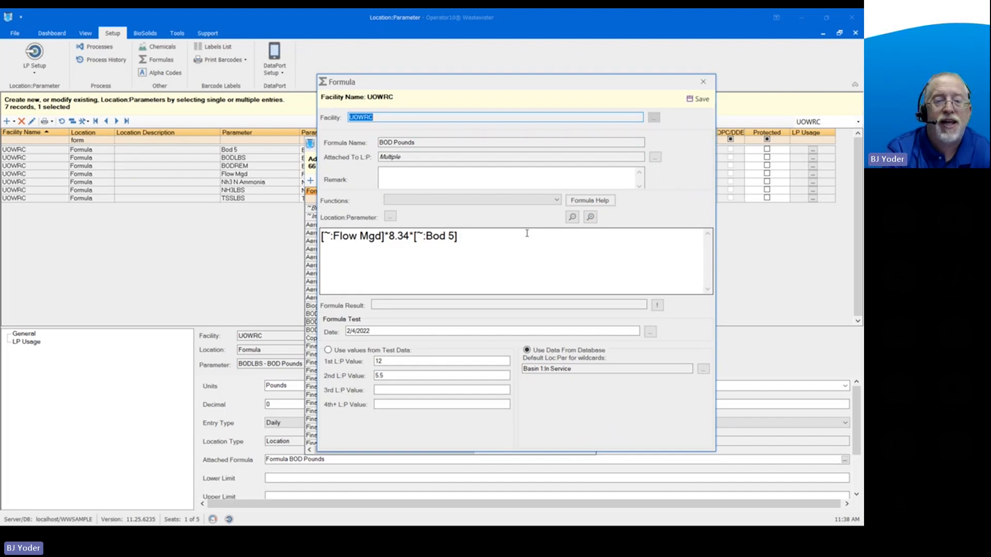
Step: Examine the wildcard locations and the flow and BOD terms in the BOD Pounds expression
left_click(325, 233)
left_click_drag(326, 233, 329, 242)
left_click(325, 235)
left_click_drag(325, 235, 329, 236)
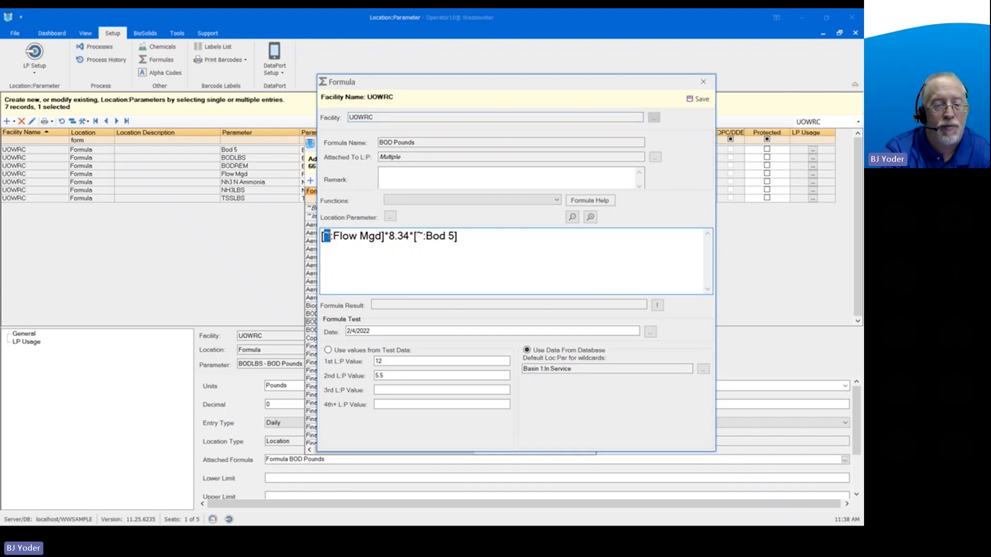
left_click_drag(416, 236, 423, 236)
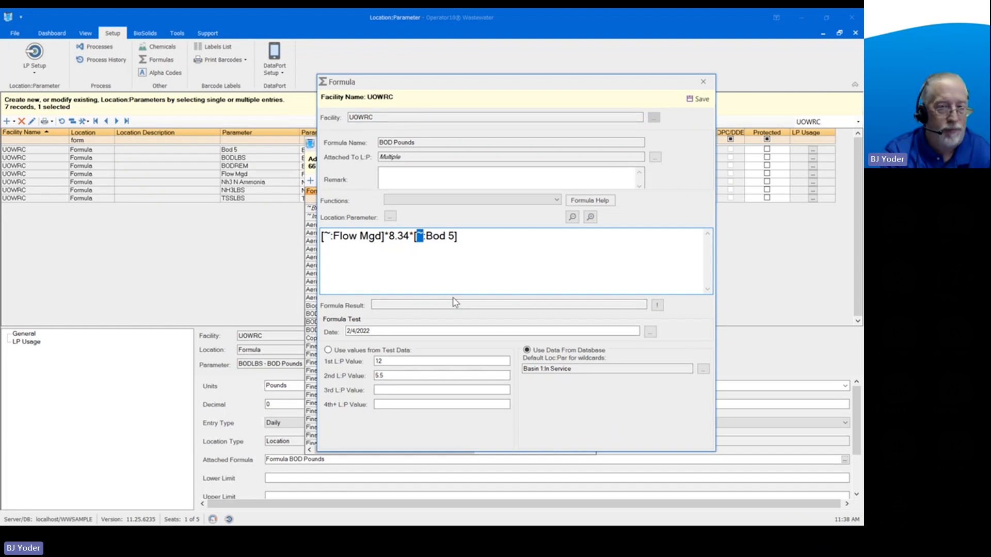
left_click(470, 236)
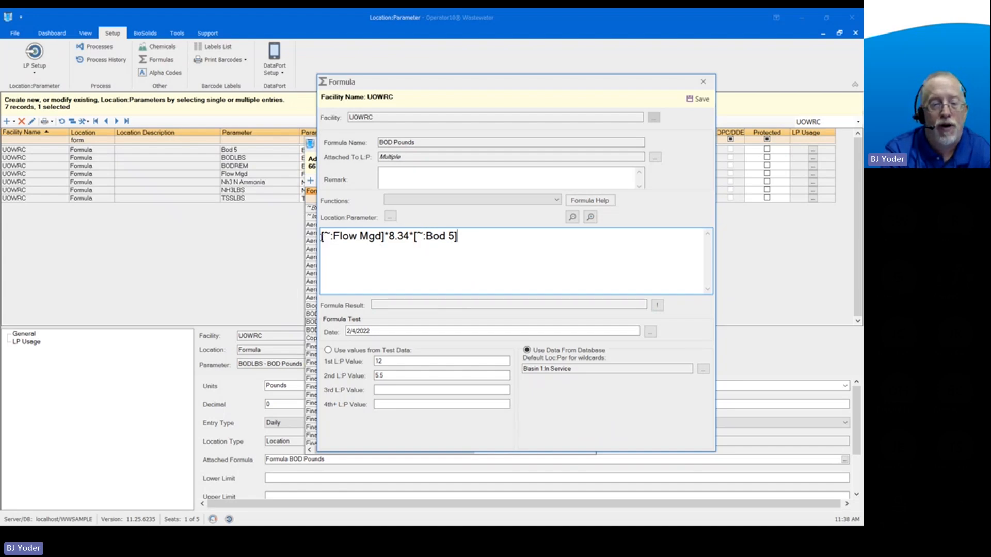
left_click_drag(321, 237, 387, 240)
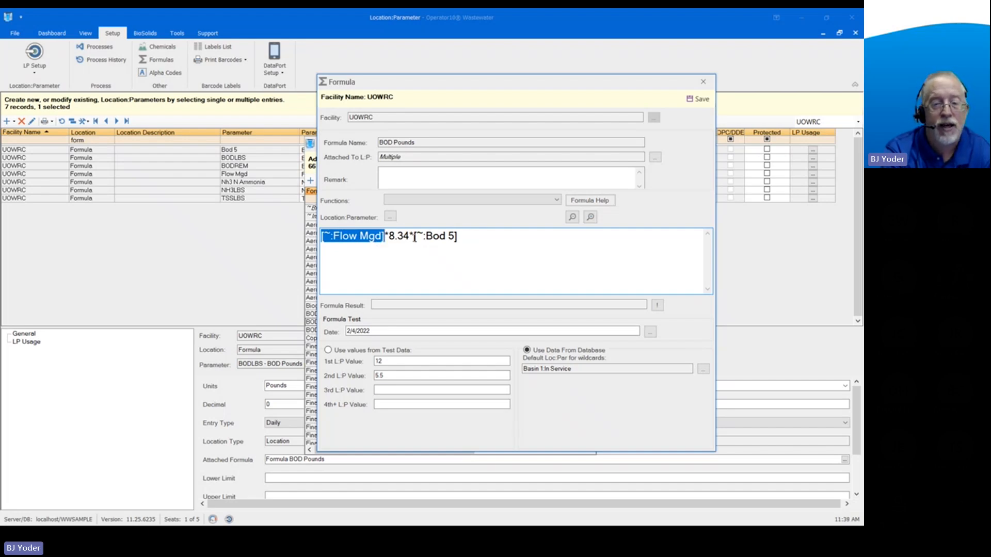
left_click_drag(415, 238, 478, 240)
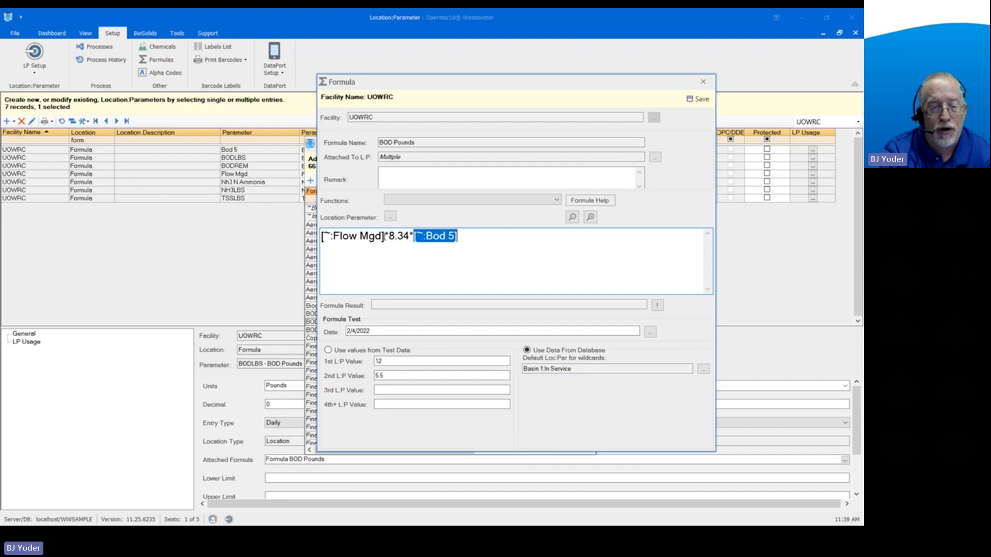
left_click_drag(385, 237, 324, 236)
left_click(328, 236)
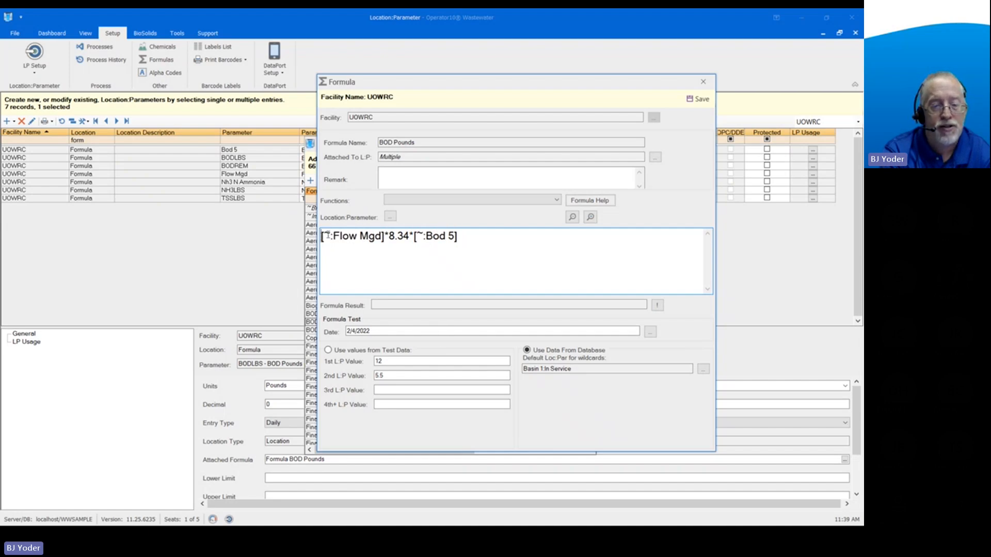
left_click_drag(326, 236, 330, 236)
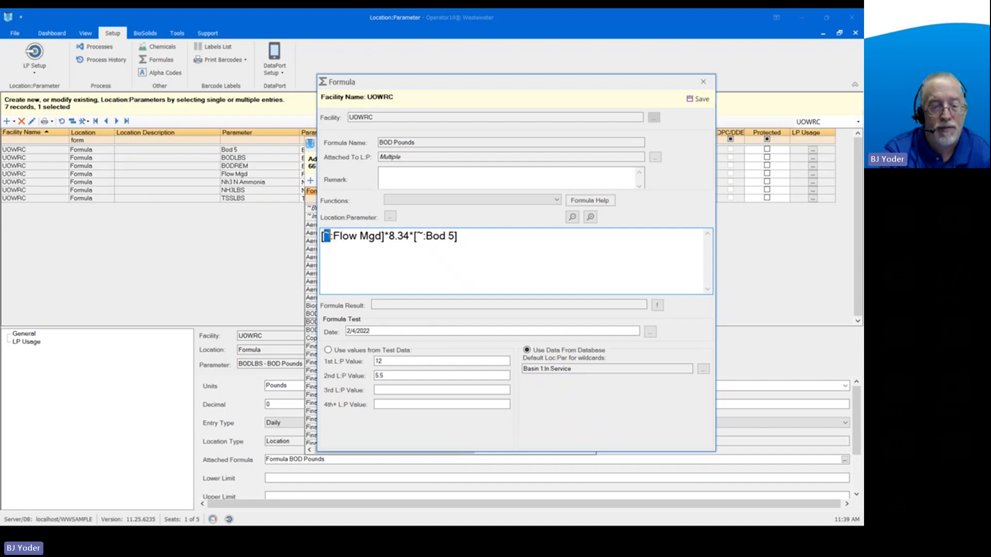
left_click_drag(416, 236, 421, 236)
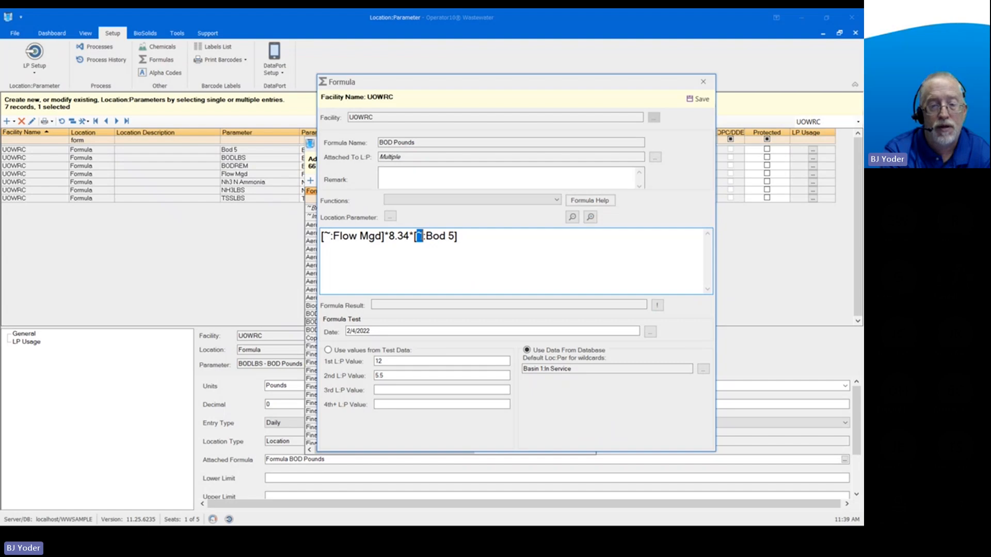
left_click(478, 243)
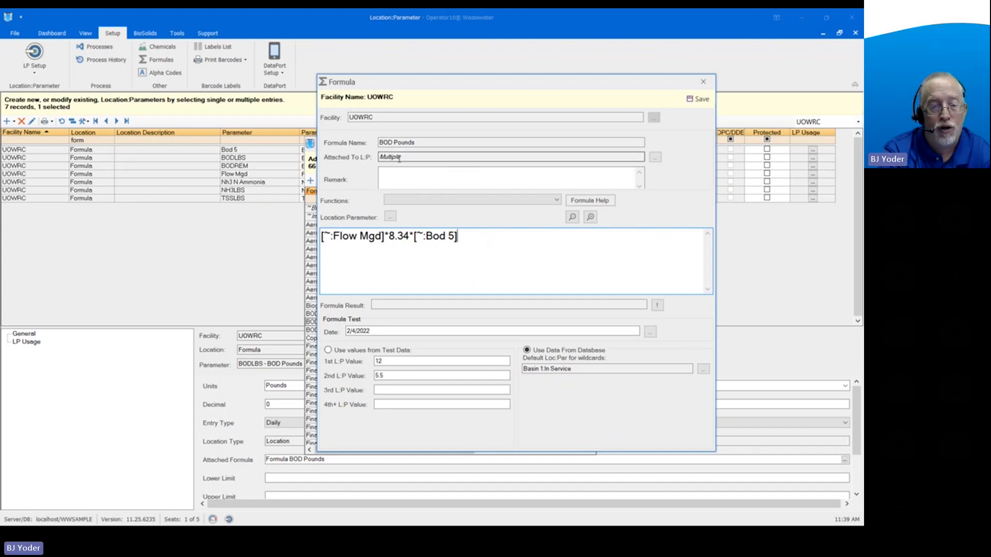
Step: Review the Location:Parameter combinations attached to the BOD Pounds formula one by one, and close the list
left_click(656, 157)
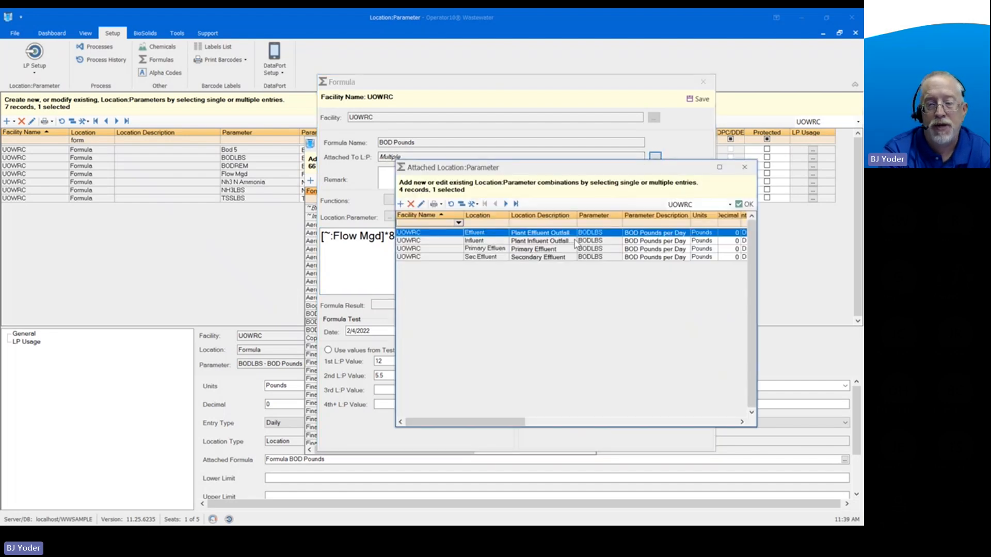
left_click(492, 242)
left_click(492, 250)
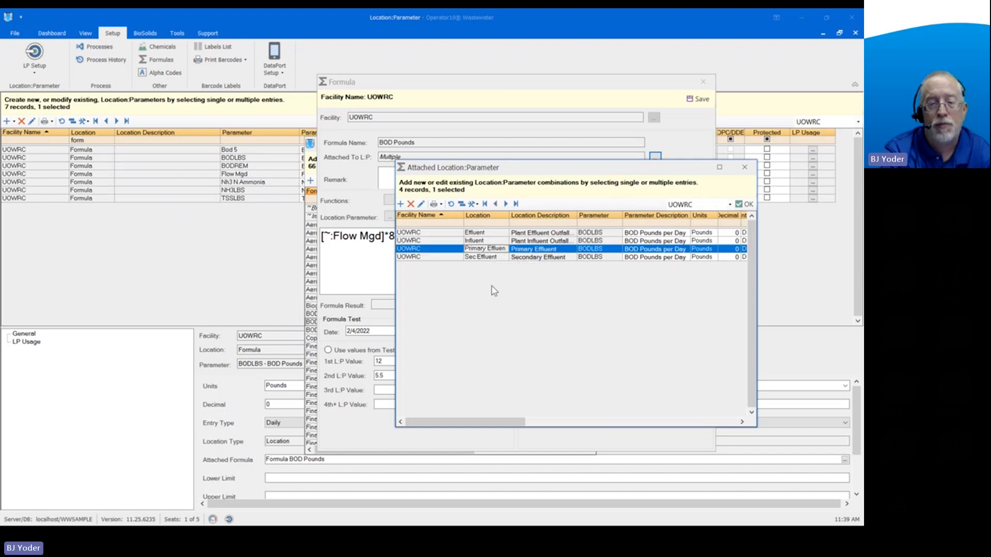
left_click(495, 257)
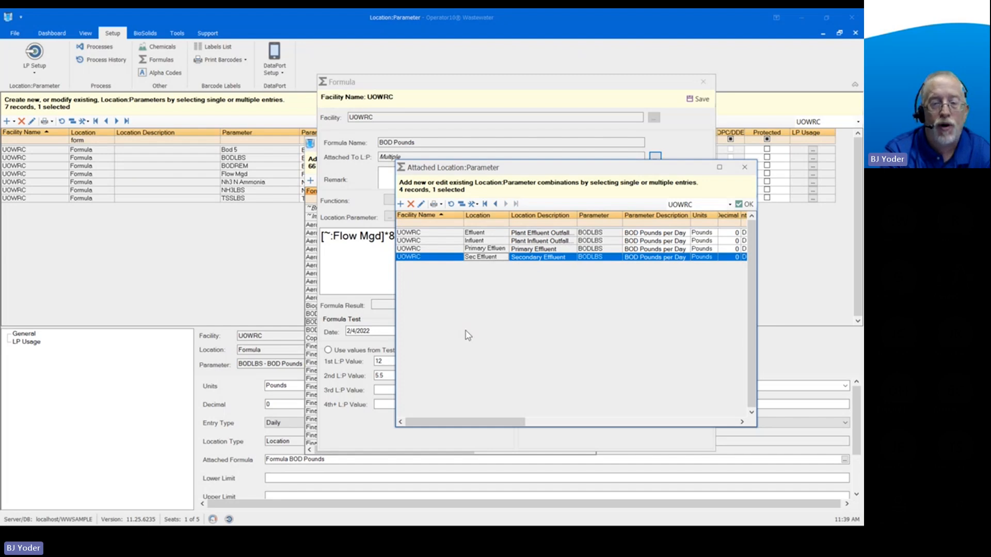
left_click(490, 236)
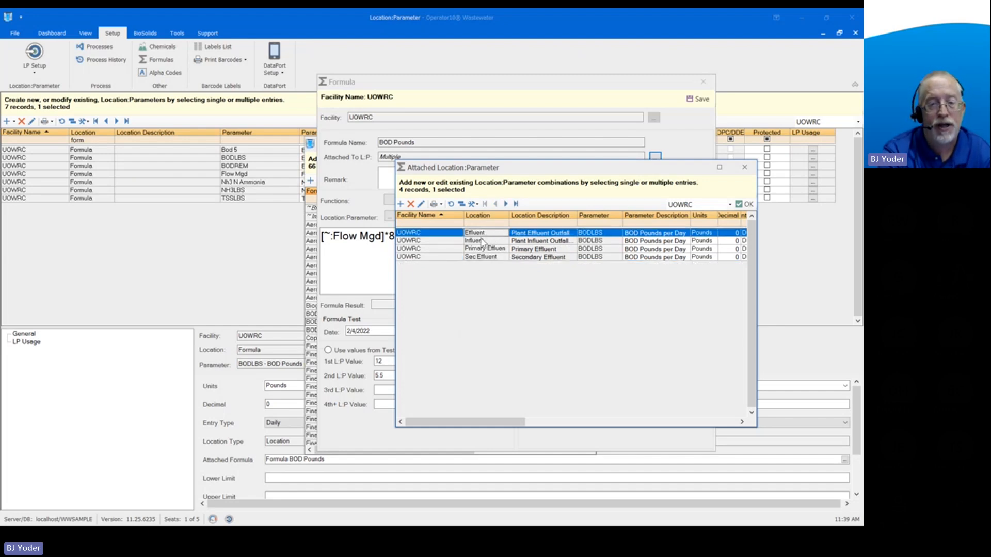
left_click(745, 167)
Step: Compare the expression's wildcards with the attached Location:Parameter list, and examine its Flow Mgd and Bod 5 parameter names
left_click_drag(324, 236, 330, 236)
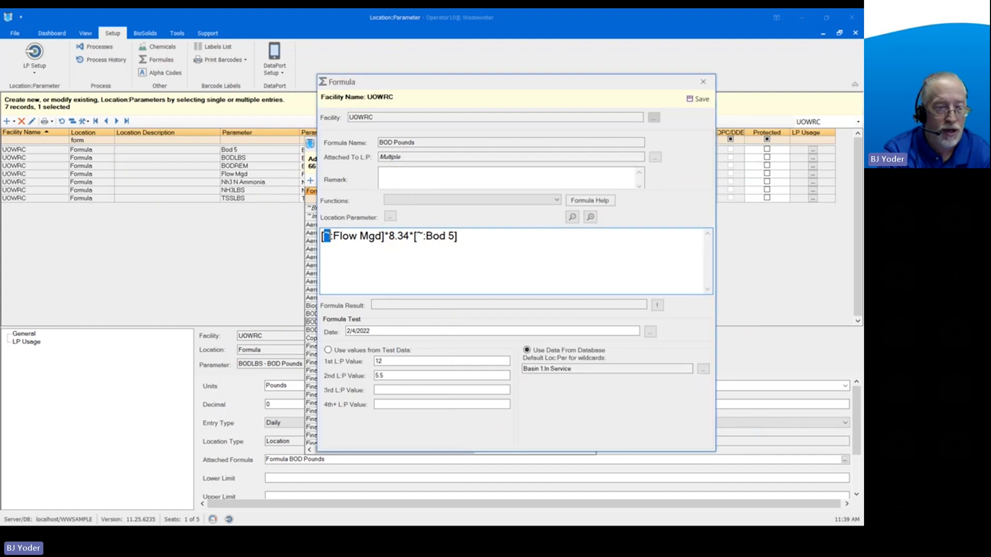
left_click_drag(416, 236, 422, 236)
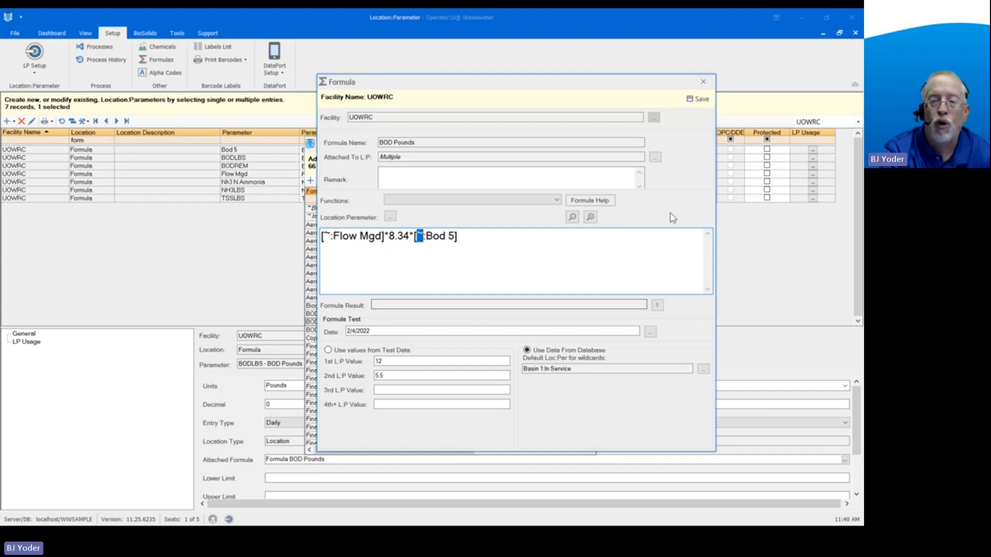
left_click(655, 157)
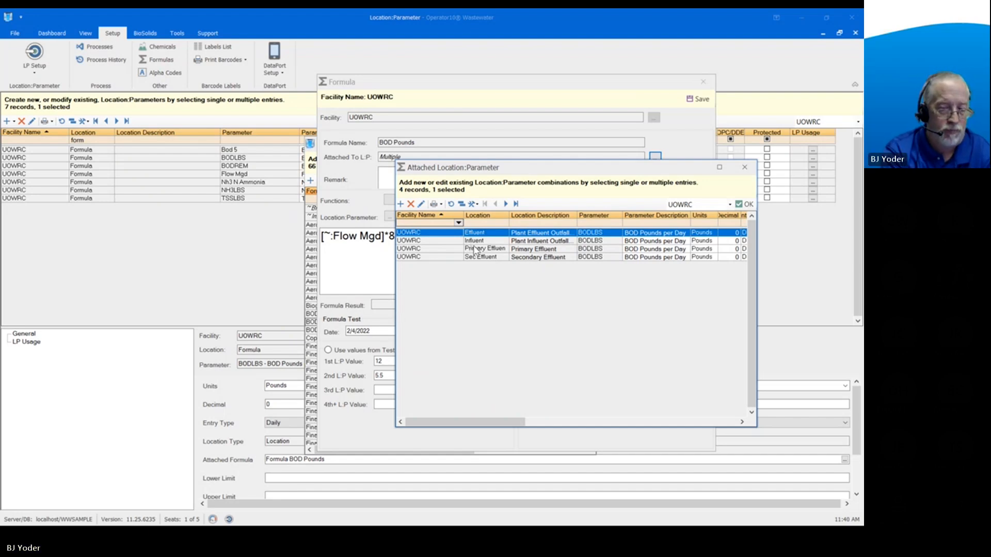
left_click(744, 167)
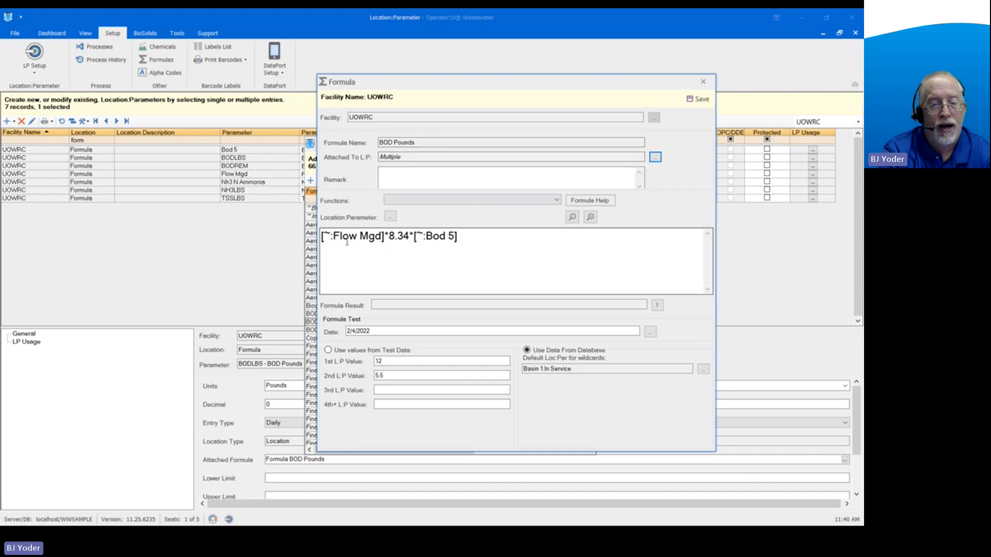
left_click_drag(382, 237, 334, 235)
left_click_drag(425, 237, 501, 246)
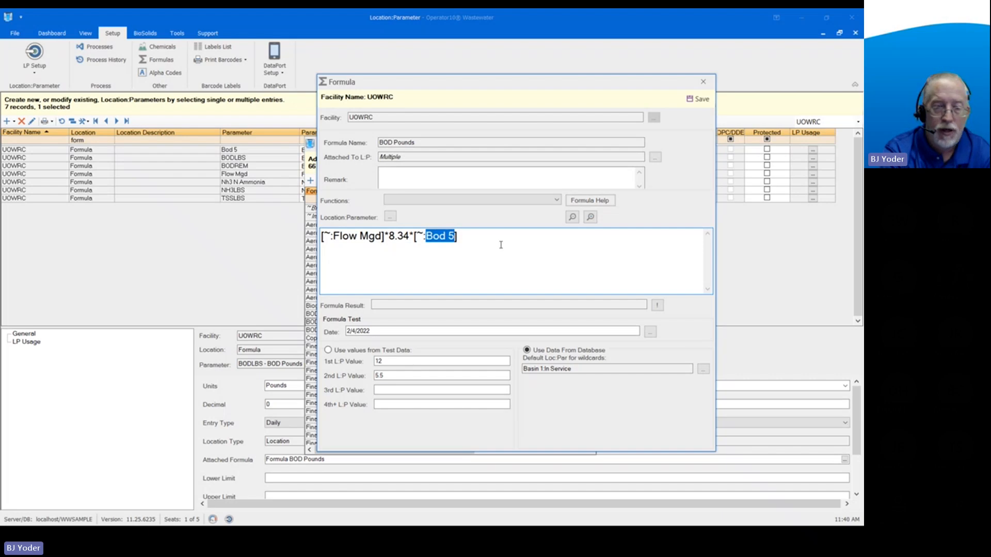
left_click(369, 235)
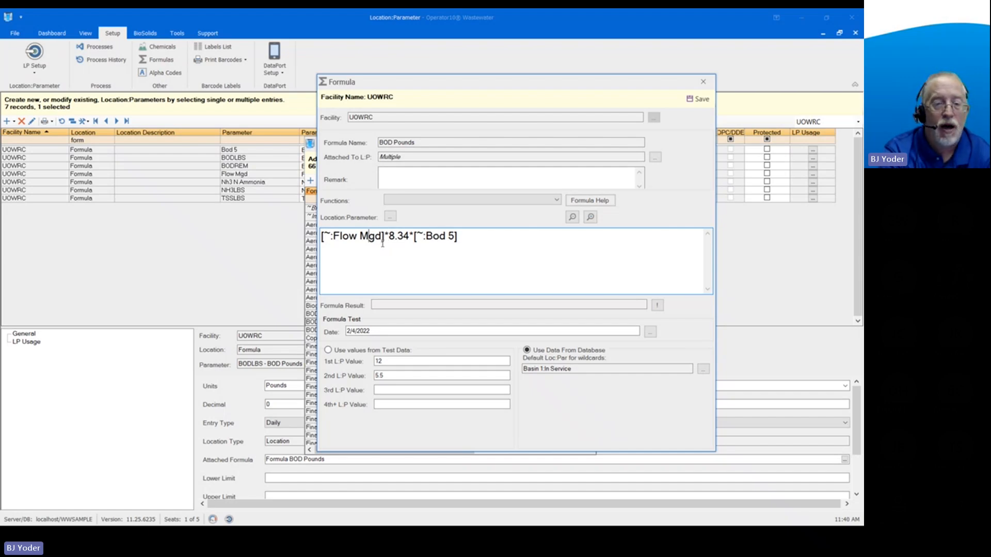
Step: Replace [~:Flow Mgd] in the expression with [Effluent:Flow Mgd], filtering the Location:Parameter list by "flow"
left_click_drag(384, 238, 319, 238)
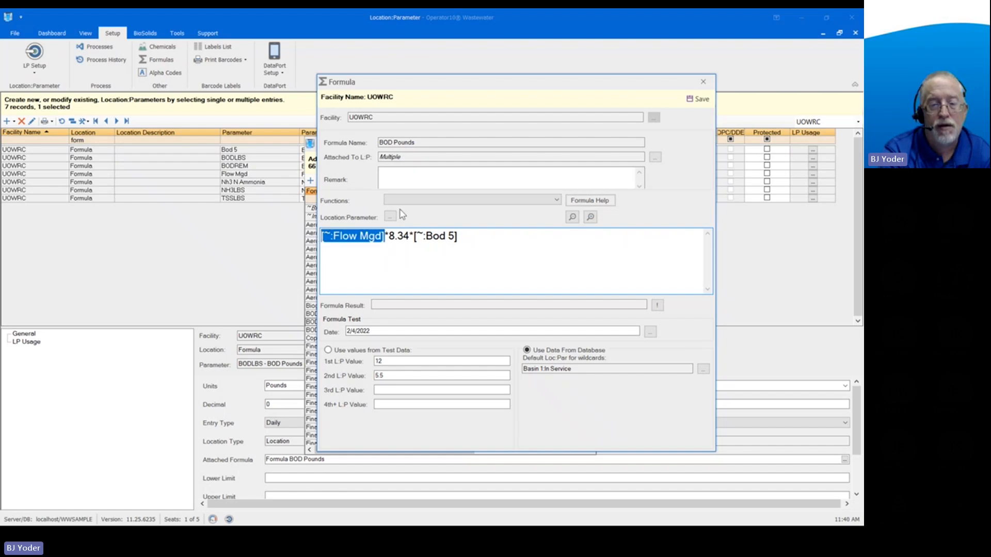
left_click(389, 217)
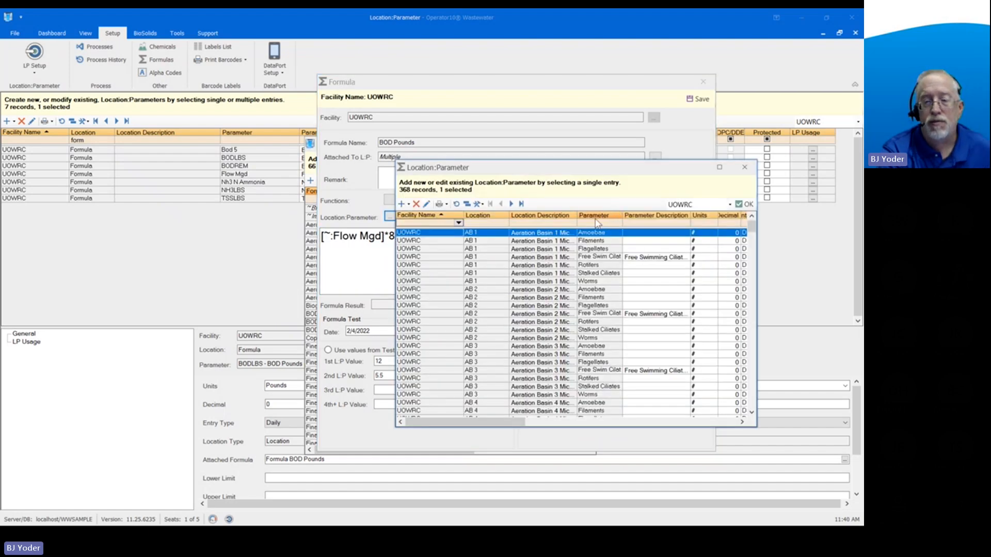
left_click(593, 223)
type("flow")
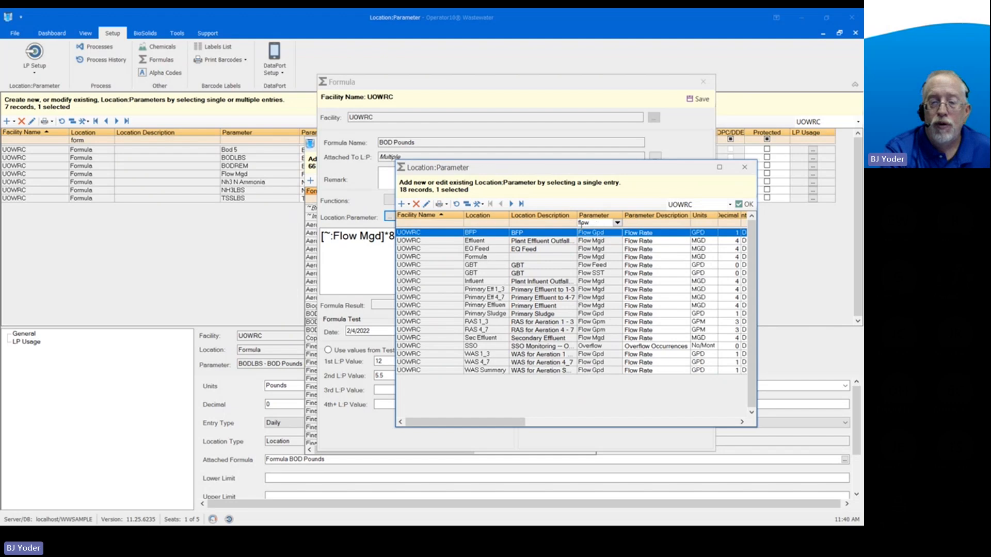
double_click(516, 241)
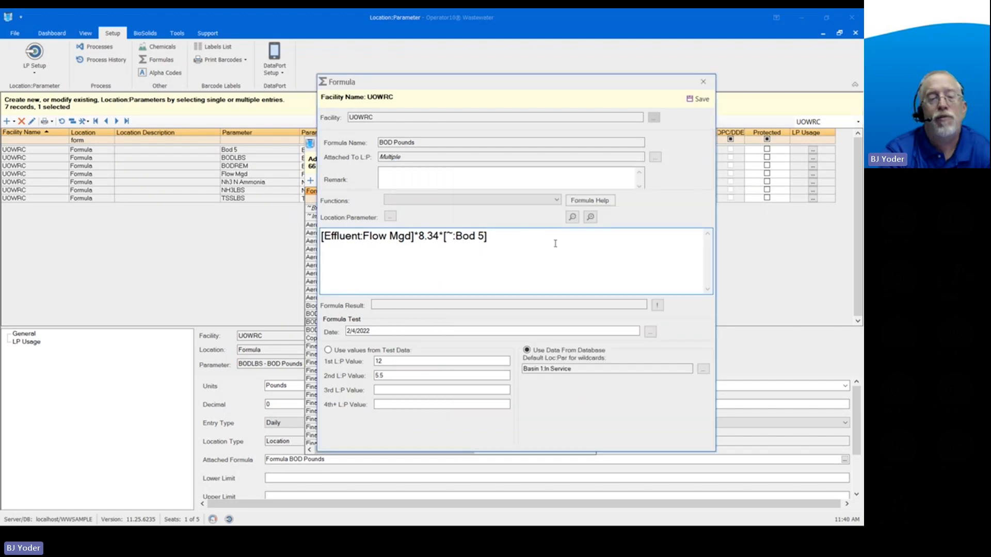
Step: Check the attached Location:Parameter list against the fixed Effluent flow term, and close the formula without saving
left_click(656, 157)
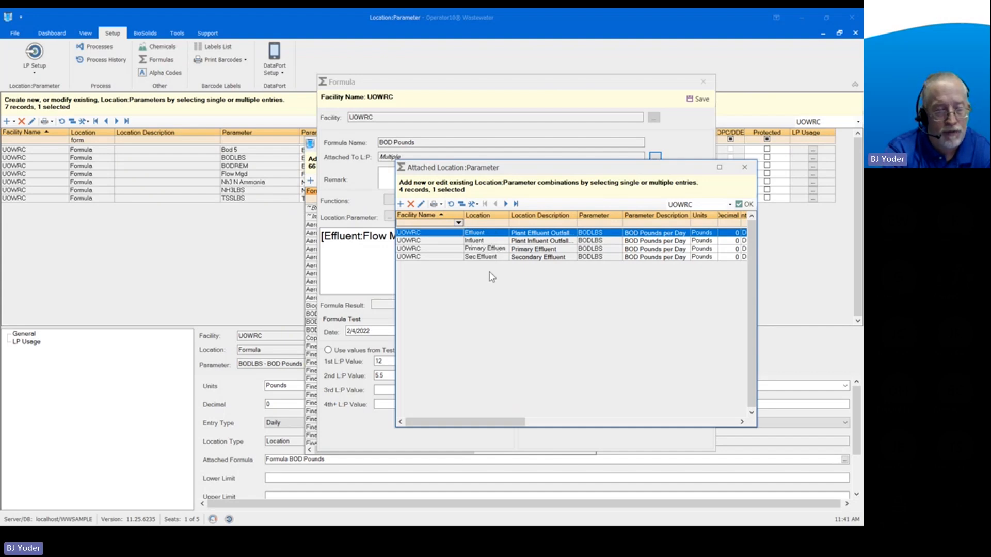
left_click(745, 167)
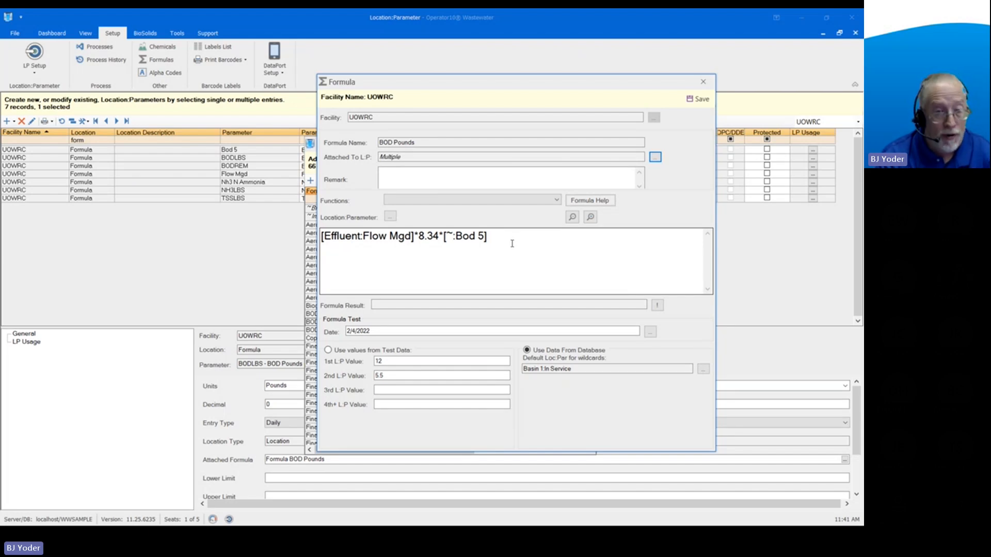
left_click(391, 216)
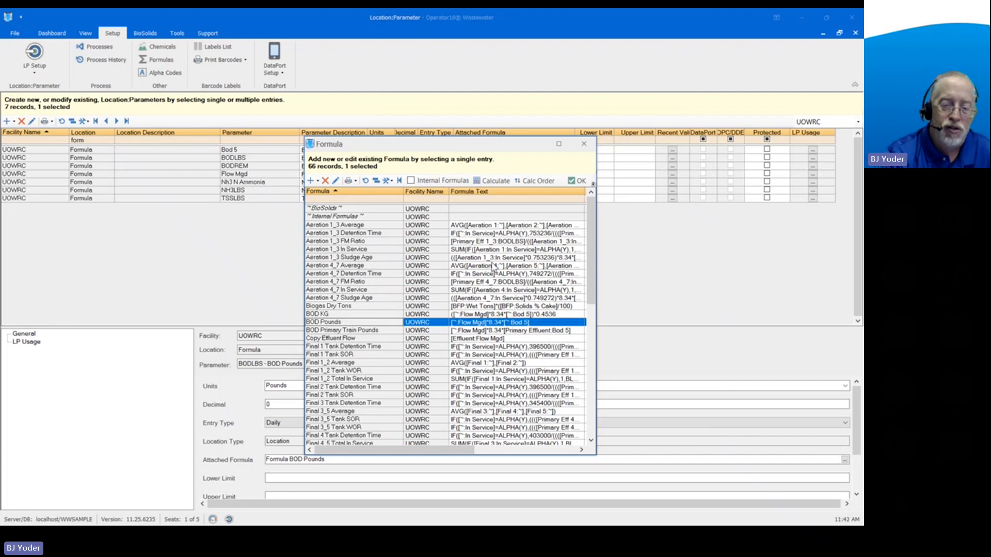
Step: Create a new UOWRC formula and enter "Monthly Avg Percent Removal BO" as its name
left_click(310, 180)
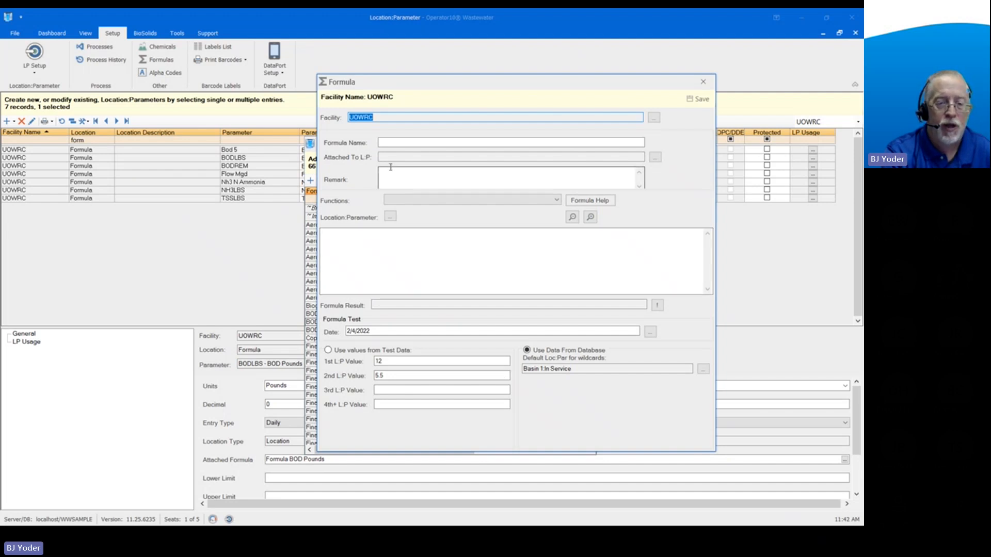
left_click(398, 143)
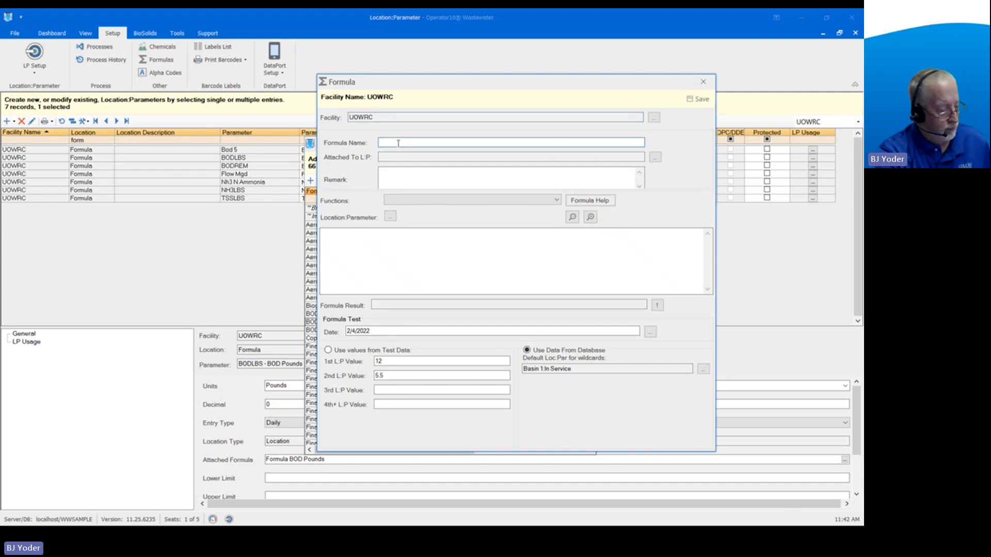
type("Mon")
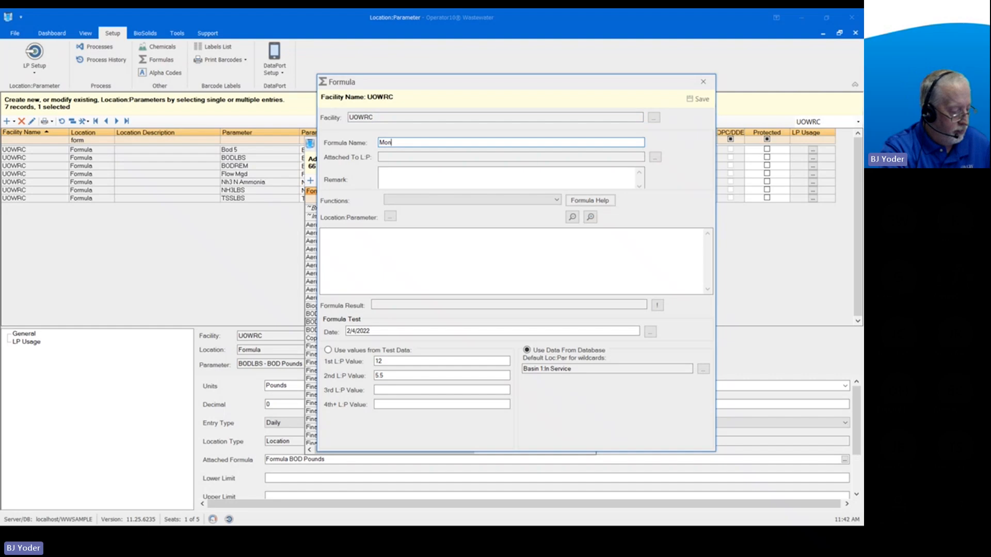
type("thly Avg Perc")
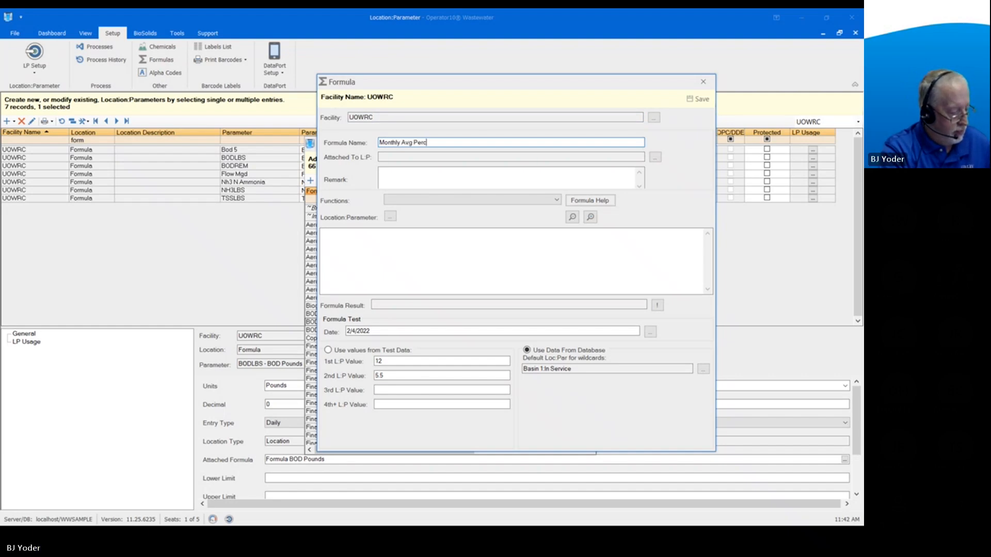
type("ent Re")
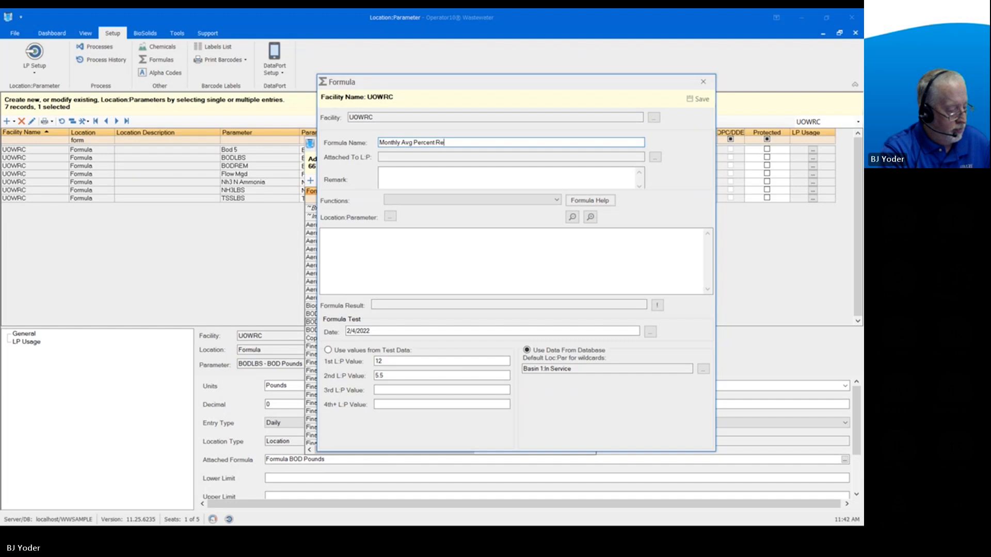
type("mov")
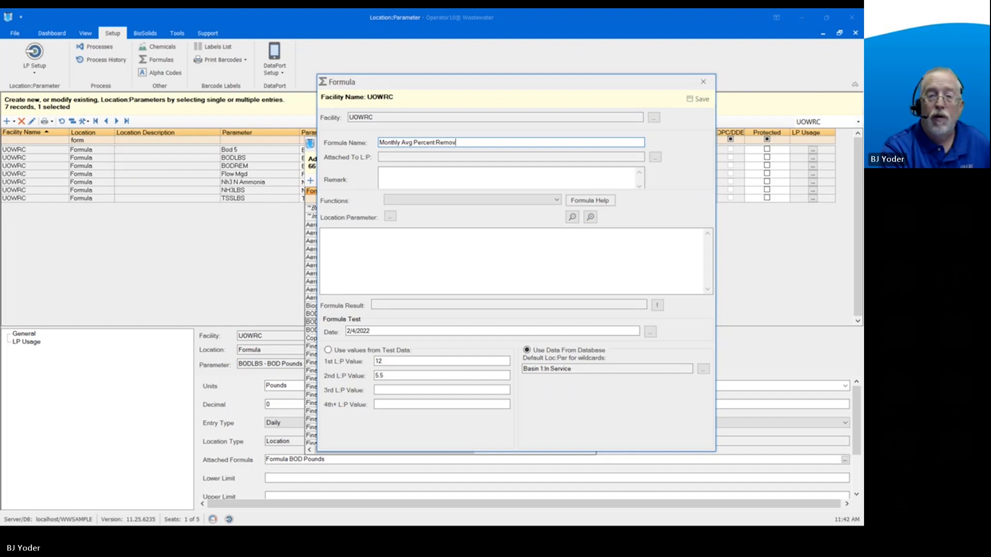
type("al ")
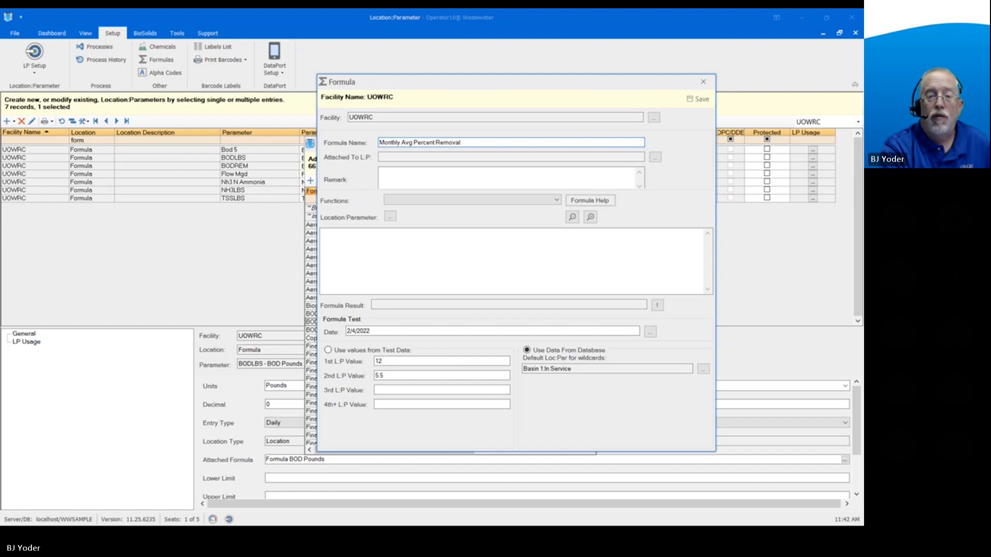
type("BO")
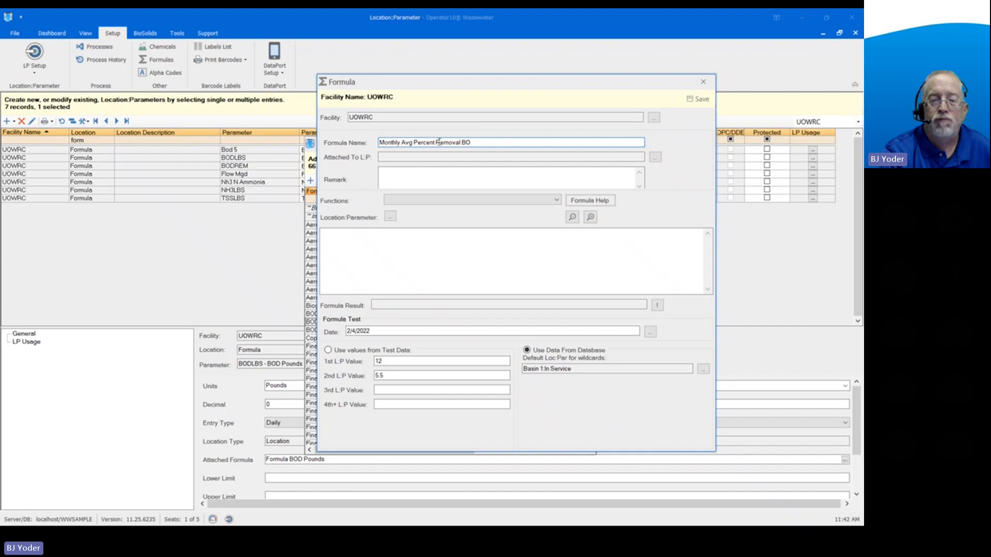
Step: Shorten the formula name to "Monthly Avg Percent Rem BOB"
left_click_drag(448, 143, 459, 142)
type("l")
key("BackSpace")
left_click(472, 145)
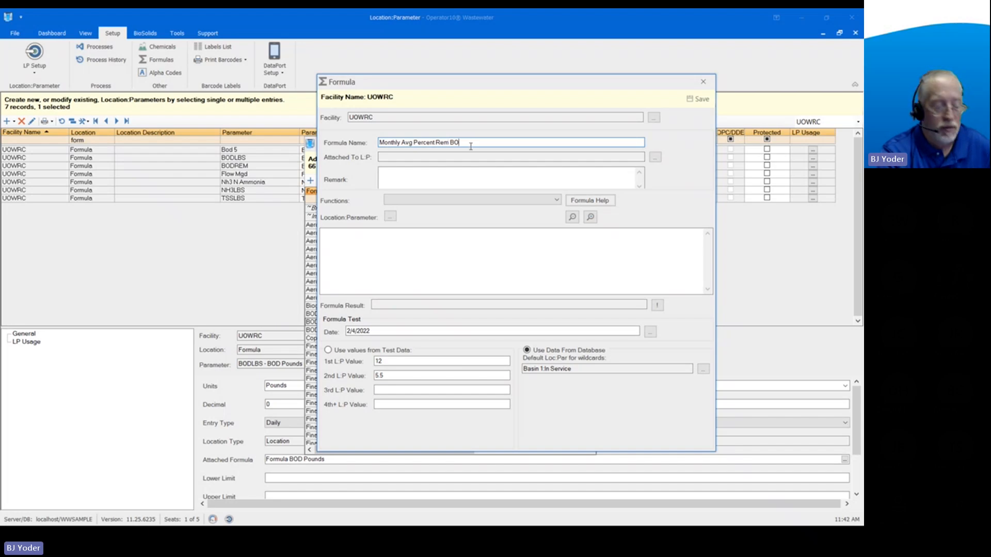
type("B")
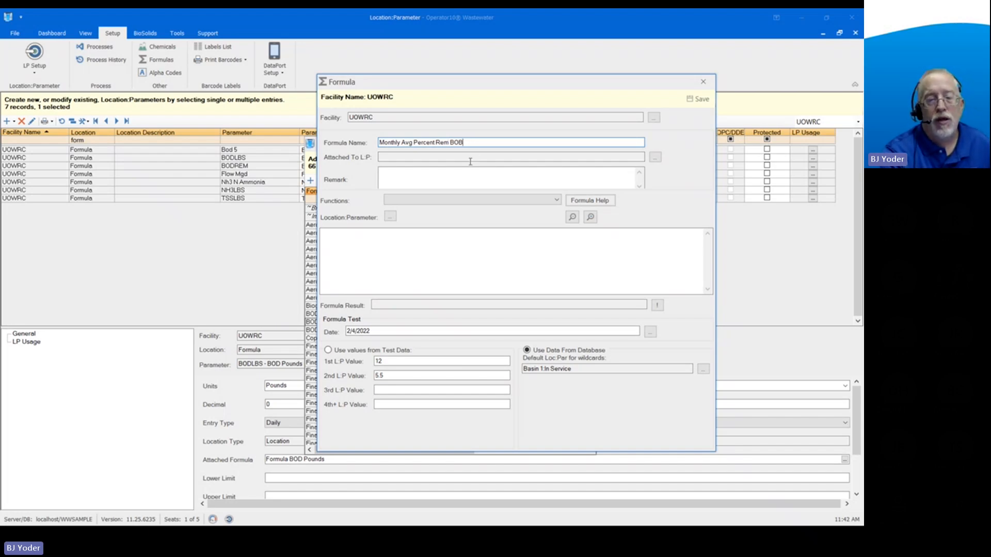
Step: Begin the formula expression with the last-day-of-month condition IF(DOM(0)=LOM(0), including the comma that follows it
left_click(437, 238)
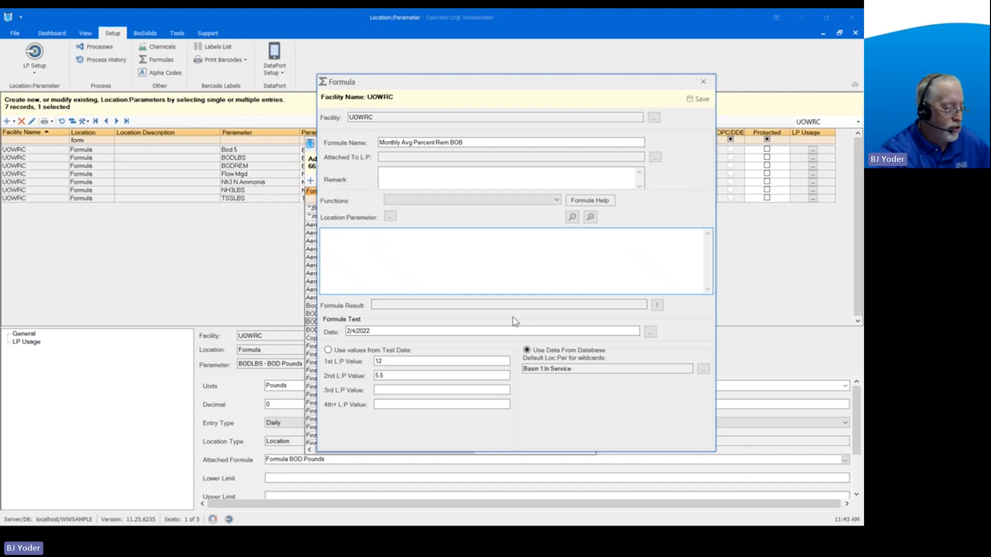
type("IF")
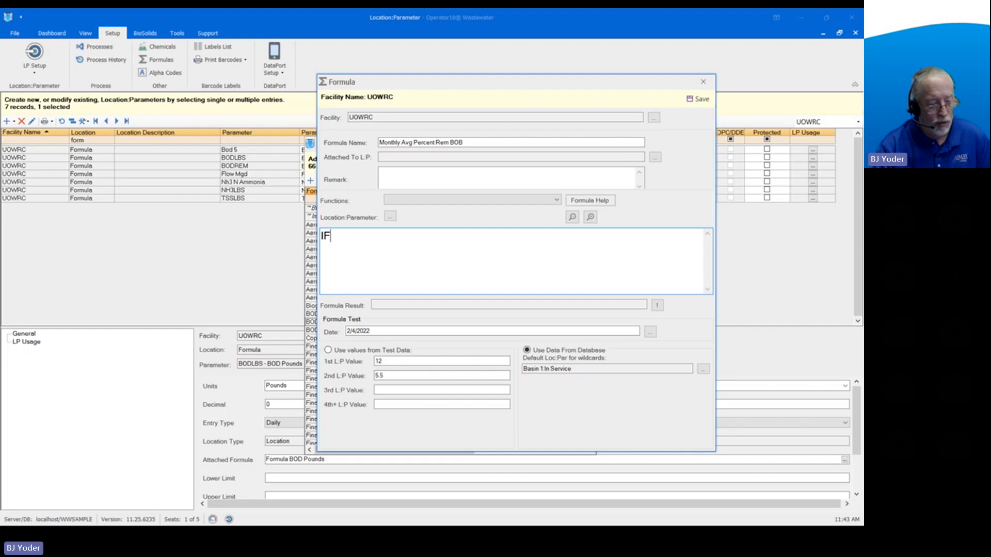
type("(")
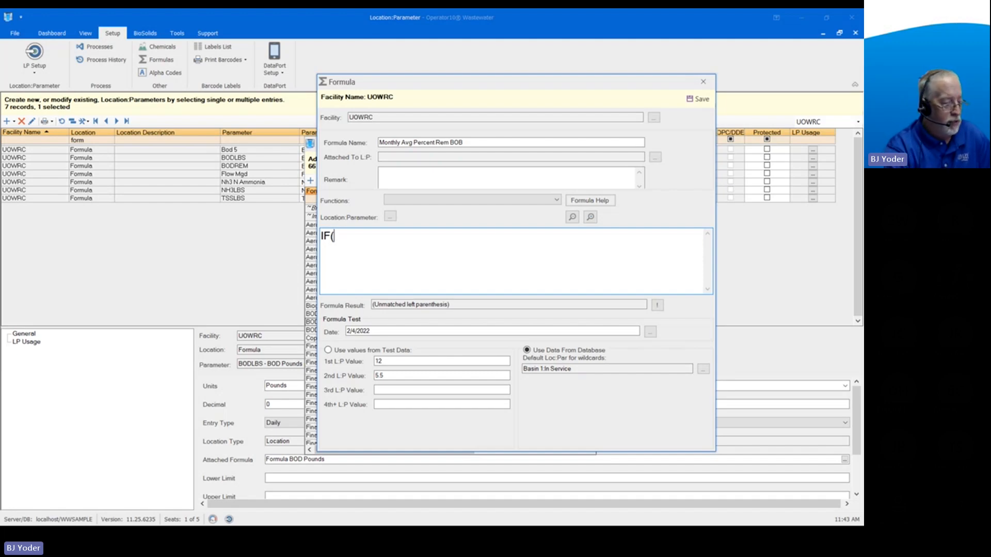
type("DO")
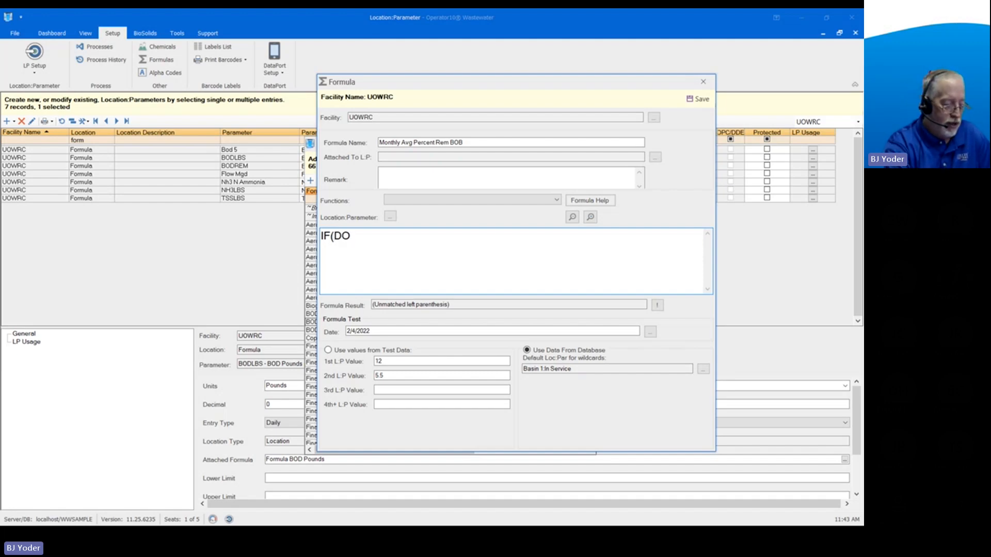
type("M(0)")
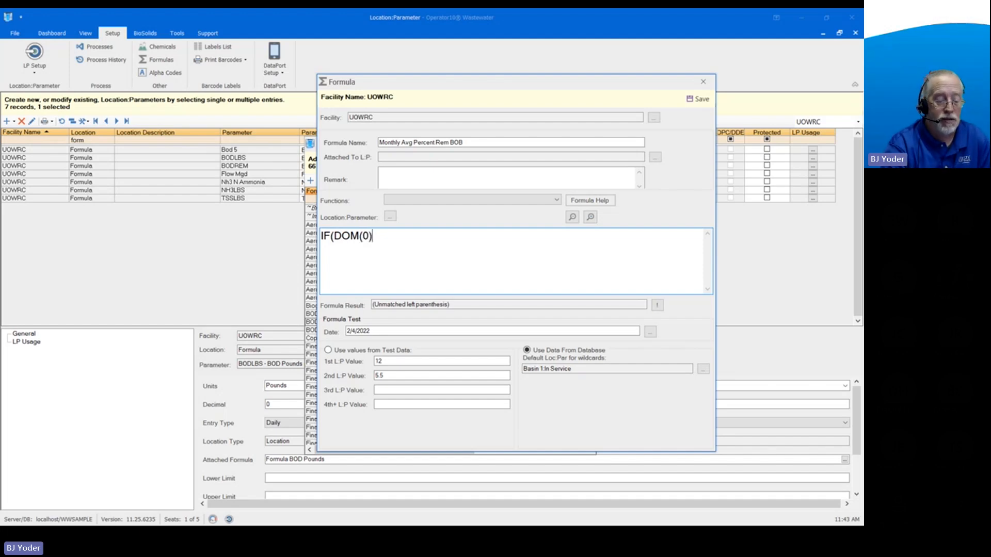
type("=")
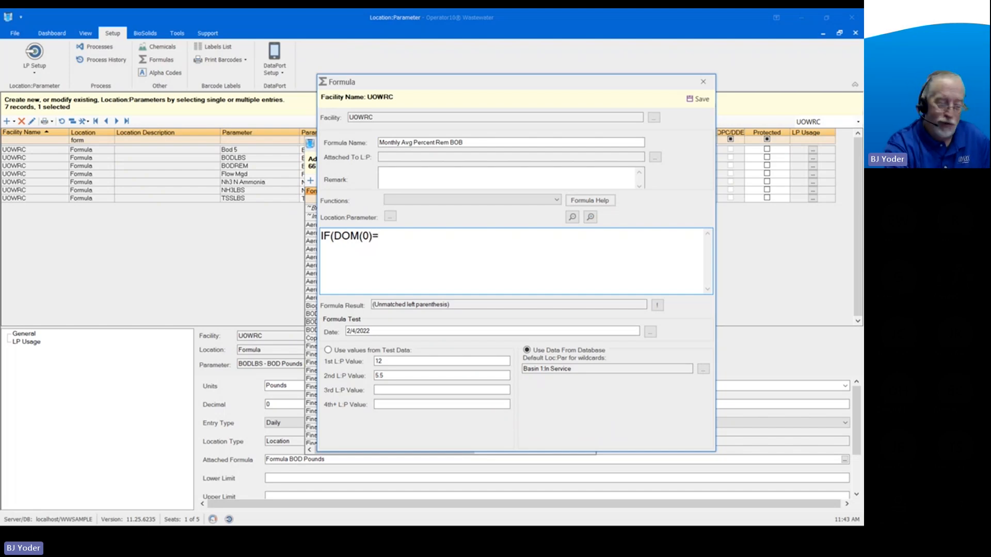
type("LO")
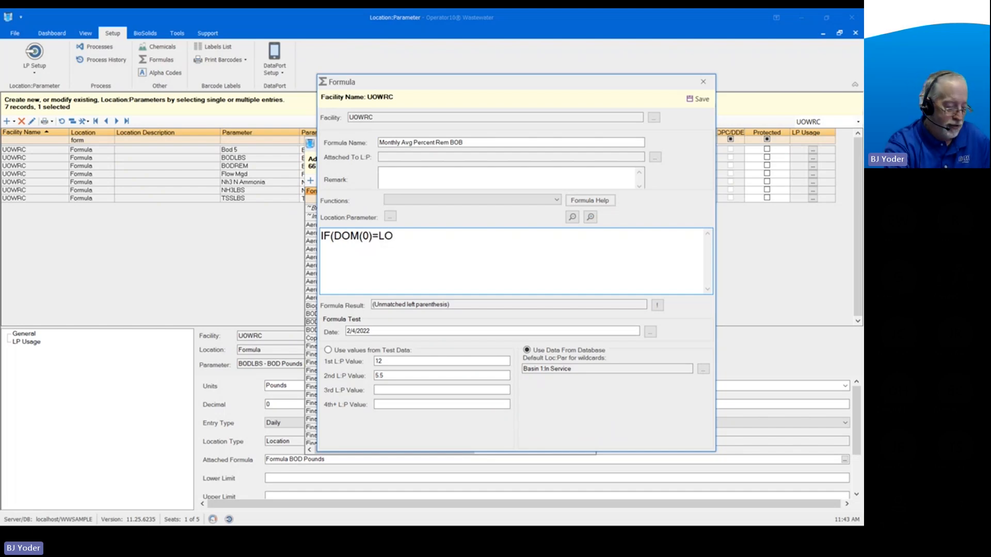
type("M(0)")
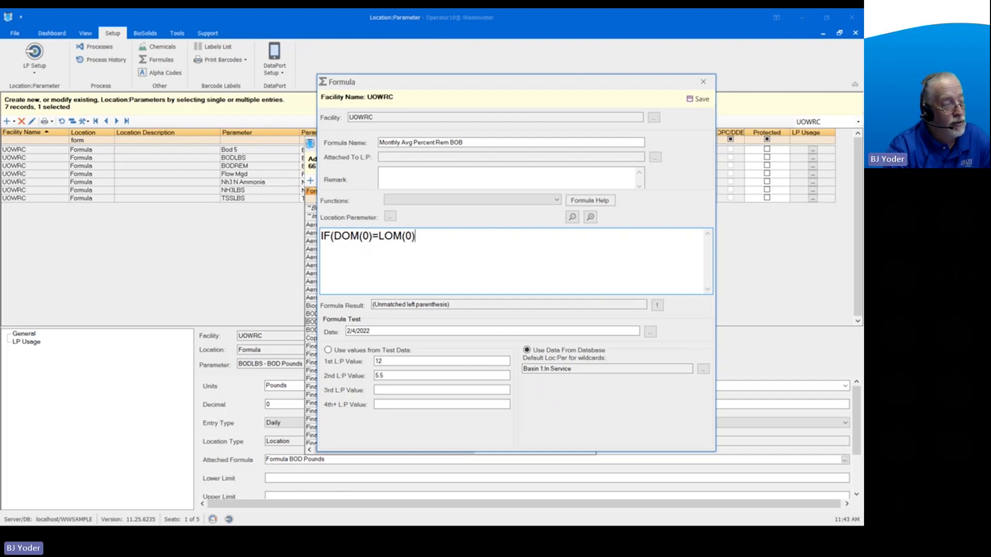
type(",")
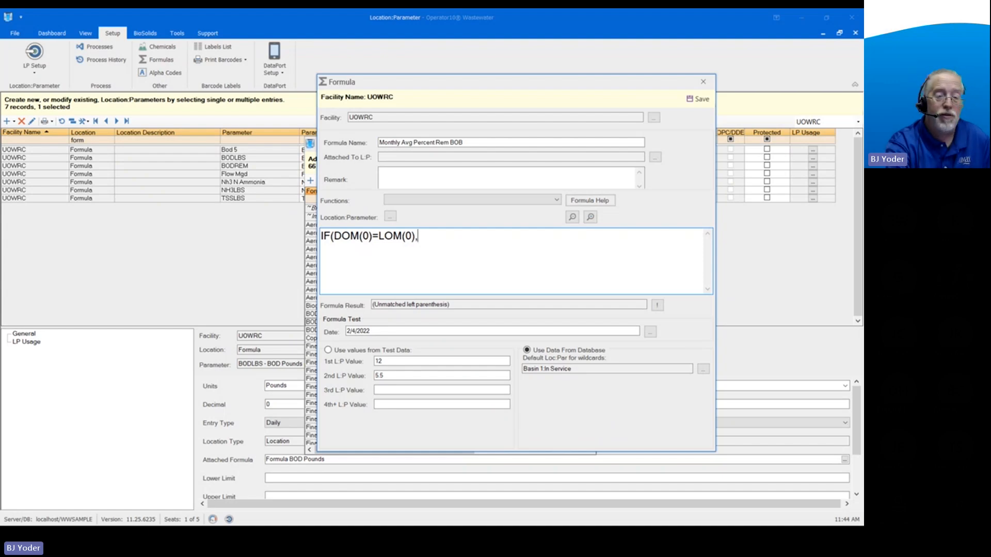
Step: Add M_AVG([Influent:Bod 5],0,0,0,0) as the IF result, finding the parameter by filtering the Location:Parameter list by "bod"
type("M_AVG")
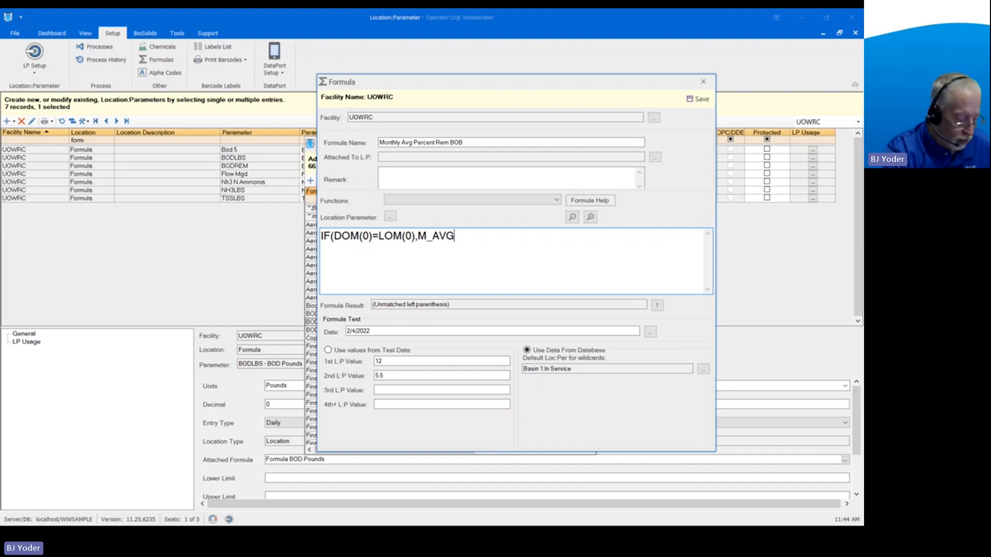
type("(")
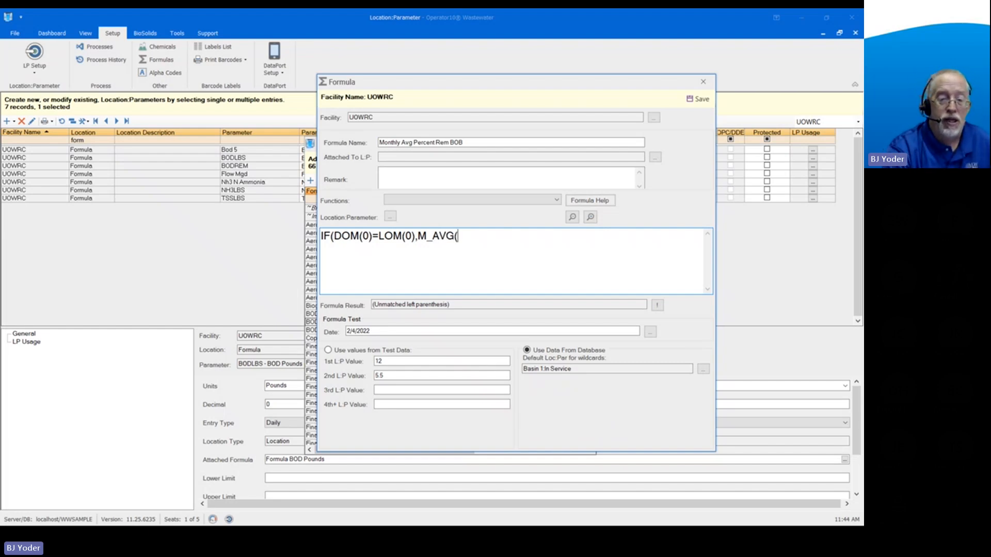
left_click(390, 216)
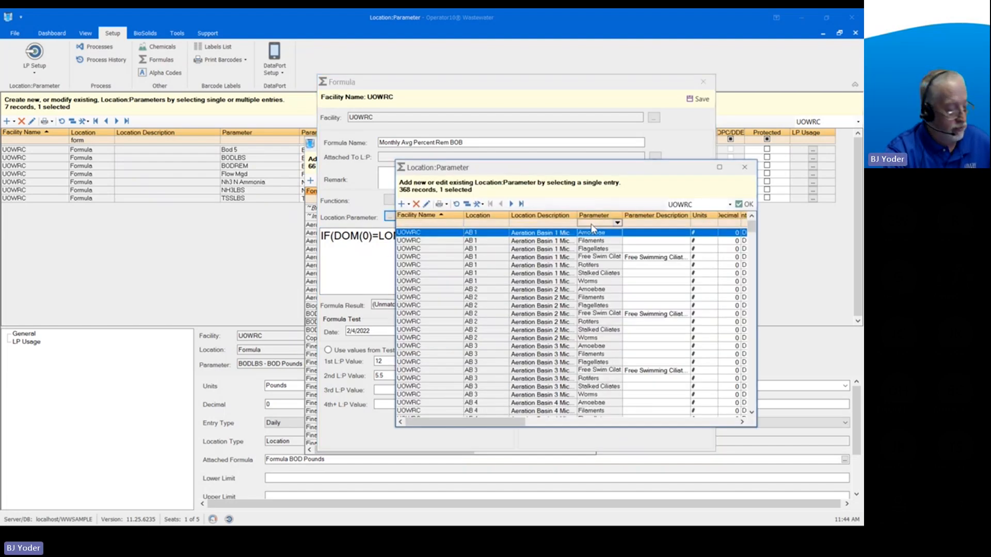
type("bod")
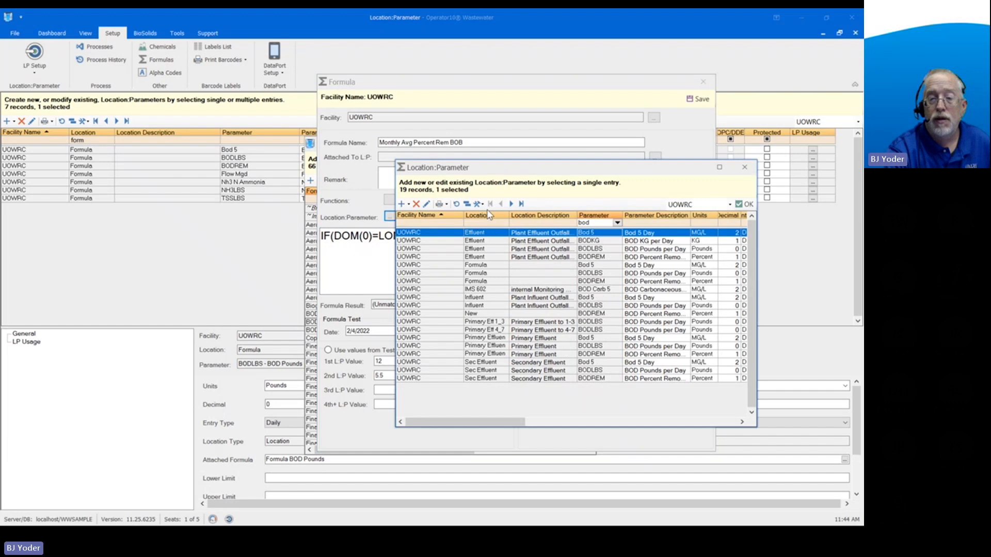
left_click(509, 299)
left_click(746, 205)
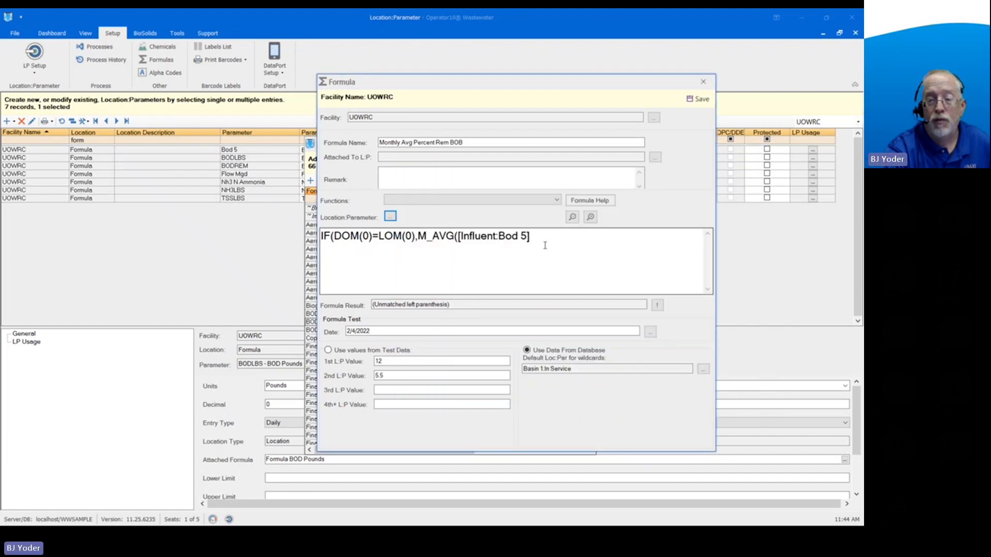
type(",0,0,")
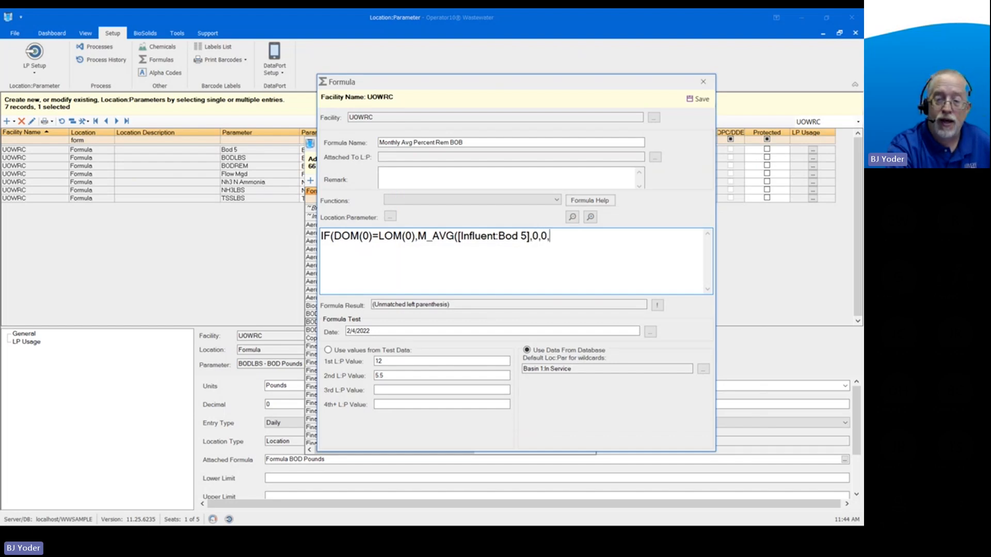
type("0,0)")
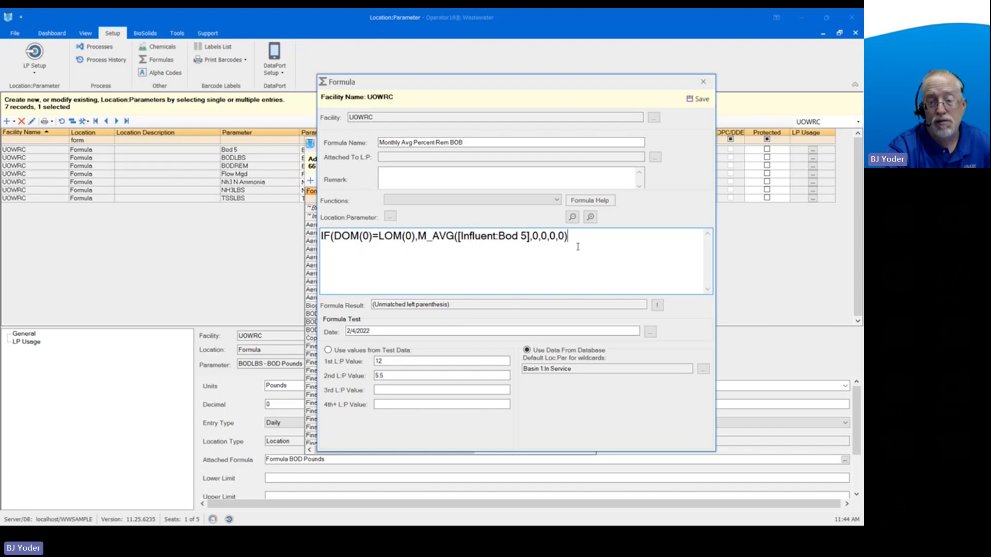
Step: Subtract M_AVG([Effluent:Bod 5],0,0,0,0) from the influent average, filtering the parameter list by "bod" to pick the Effluent entry
type("-")
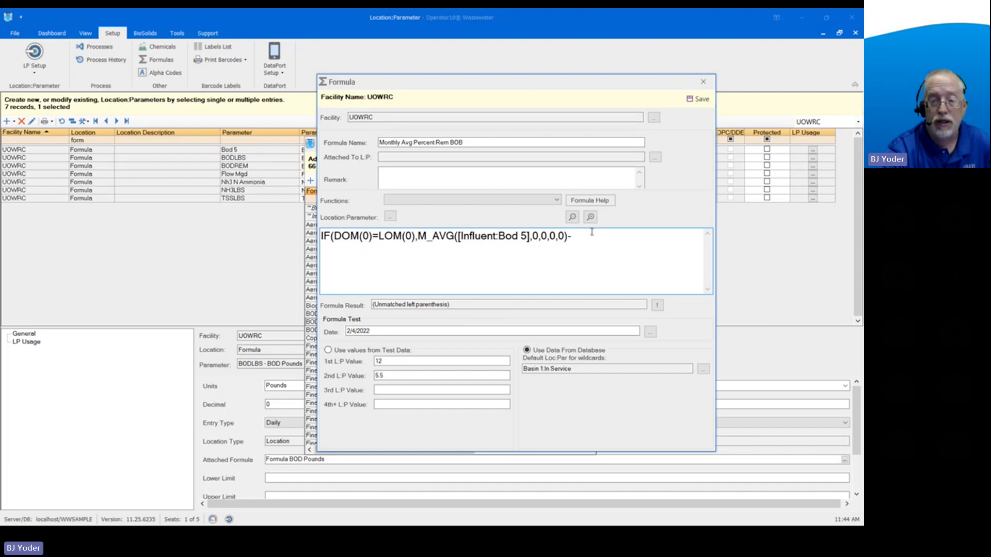
type("M_AVG")
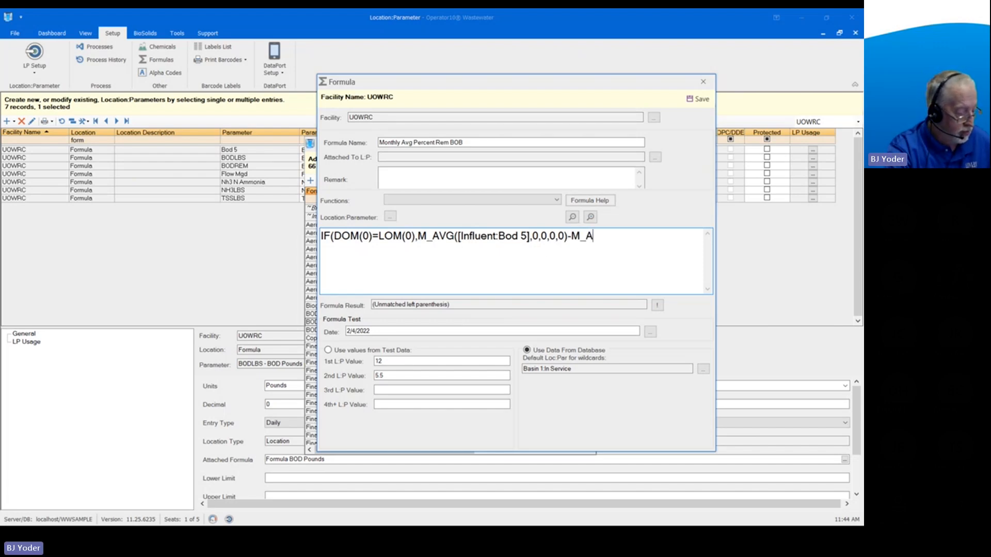
type("(")
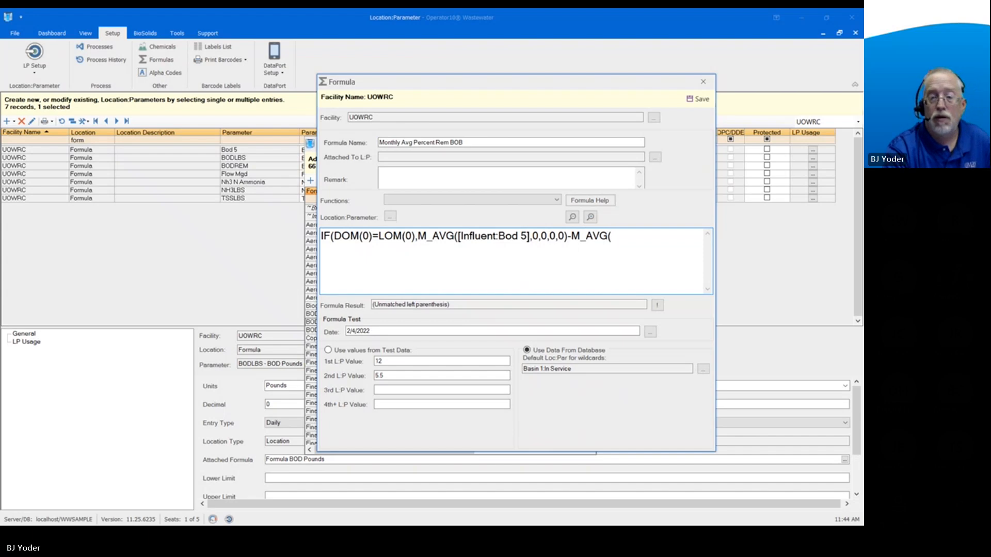
left_click(390, 217)
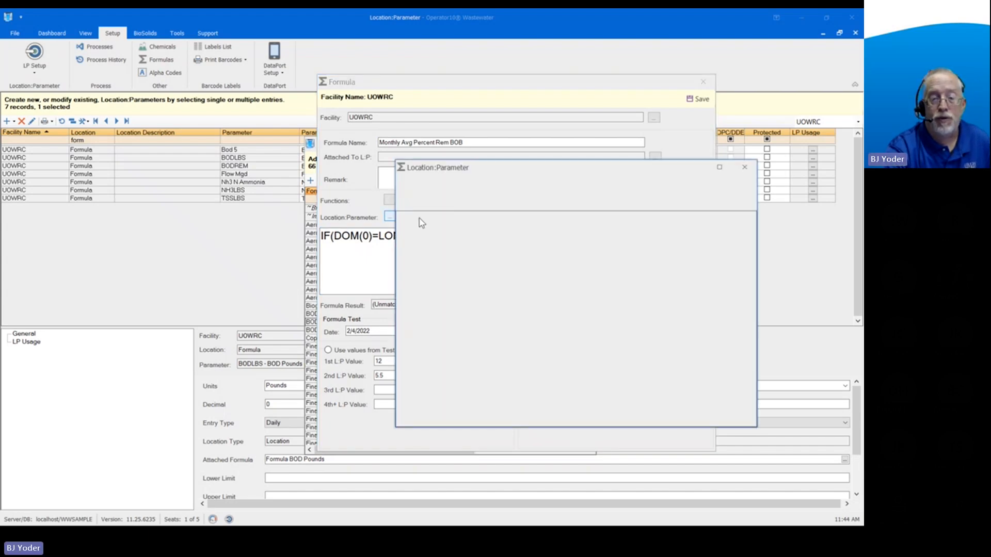
left_click(598, 223)
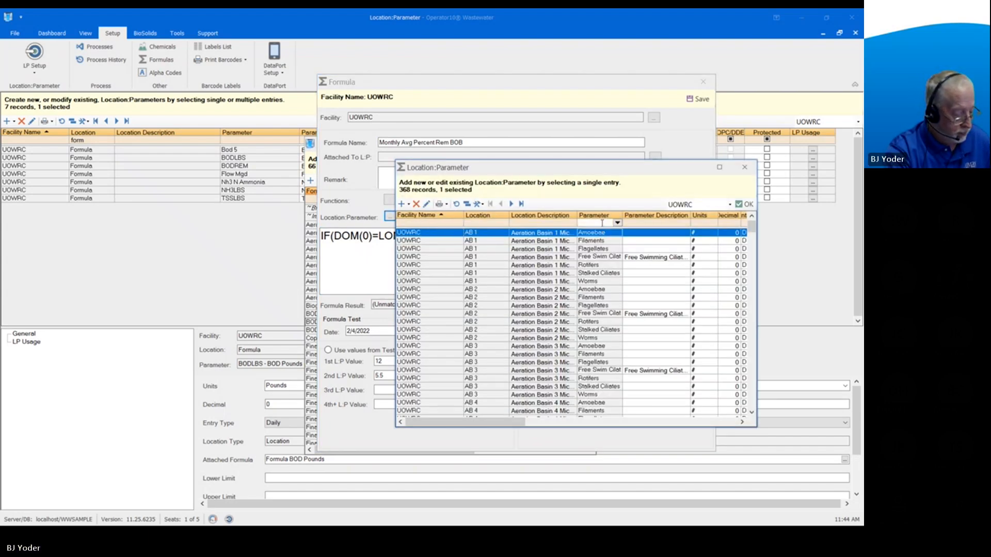
type("bod")
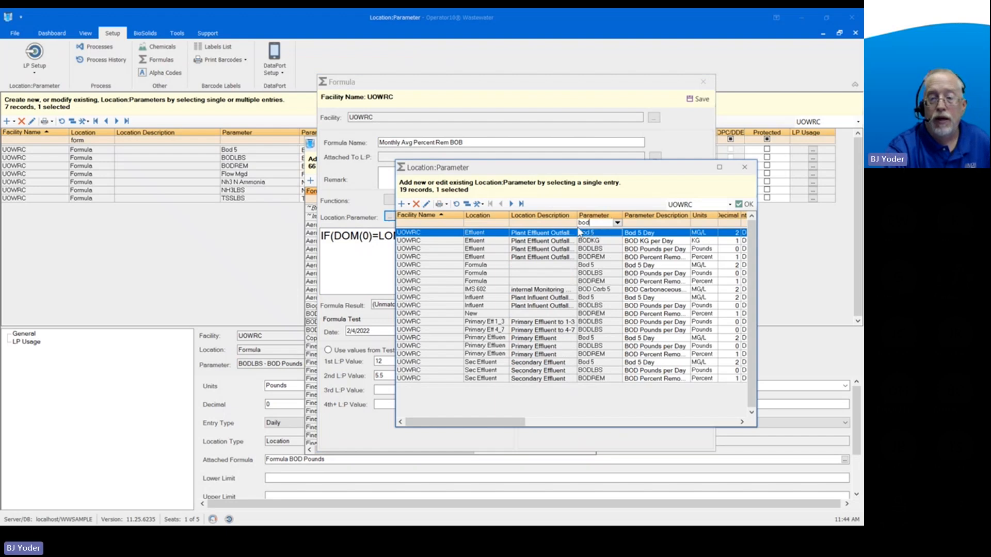
left_click(745, 205)
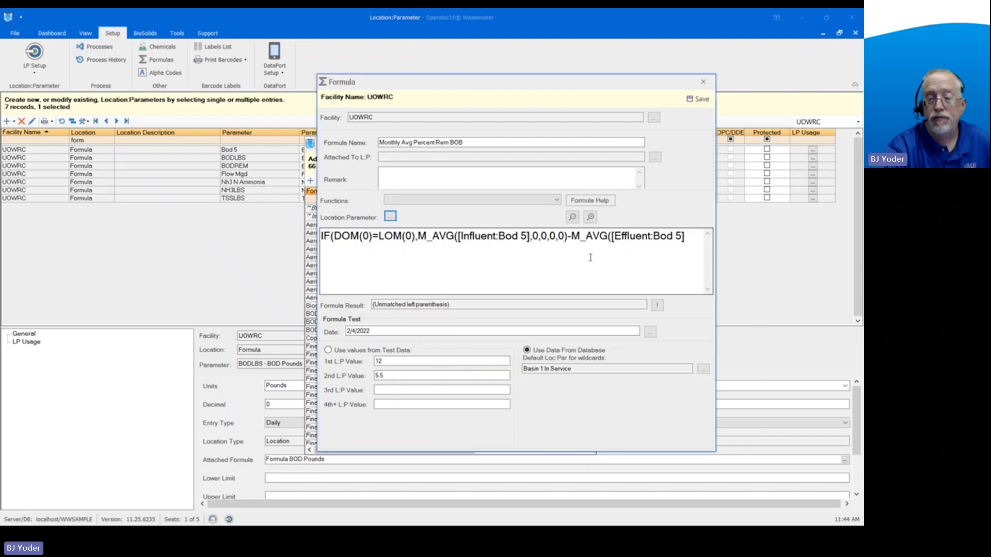
type(",0,")
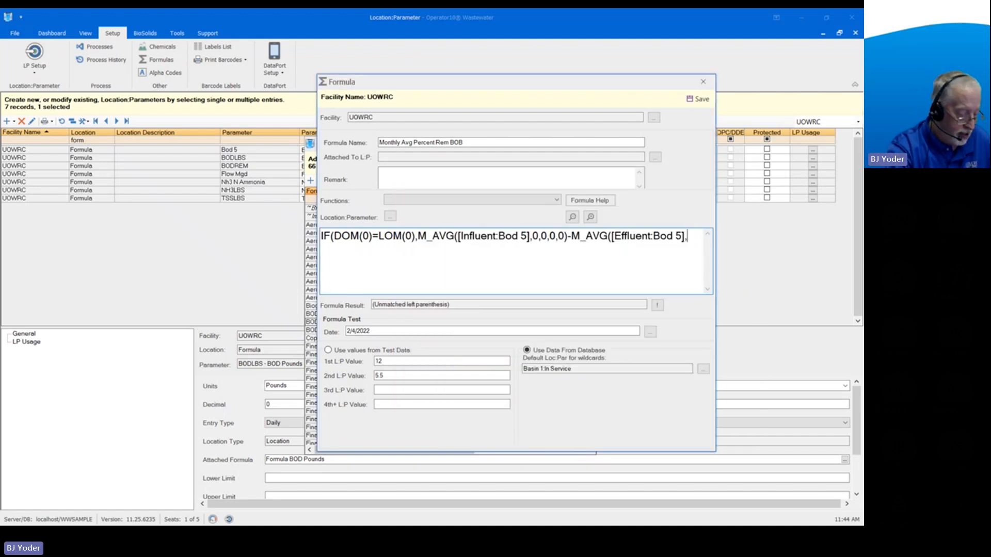
type("0,0,0")
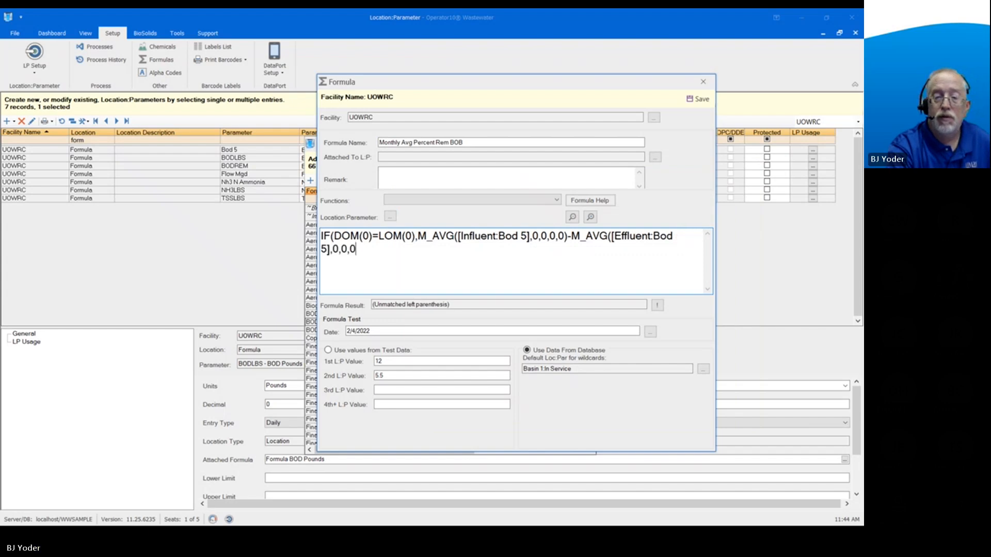
type(")")
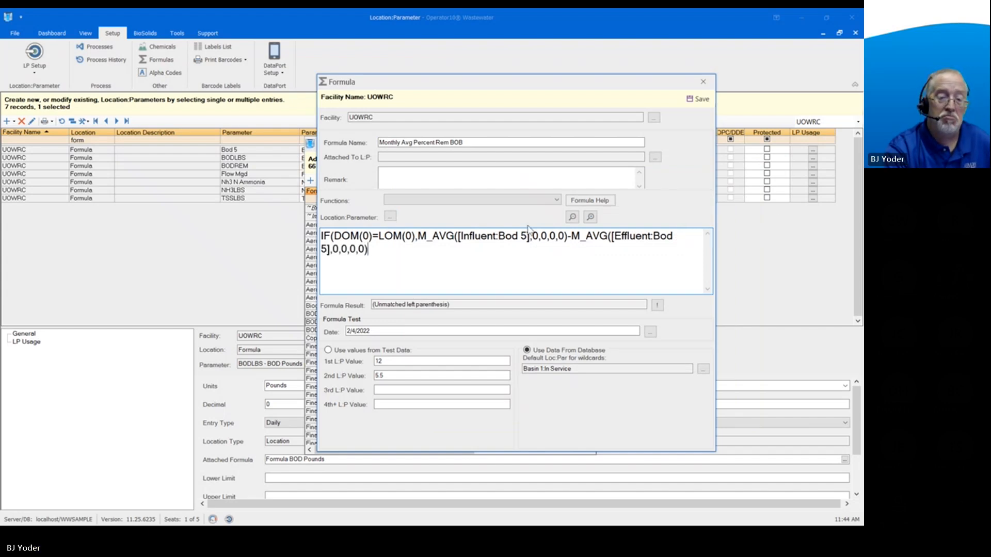
Step: Enclose the influent-minus-effluent average difference in parentheses
left_click(418, 241)
type("(")
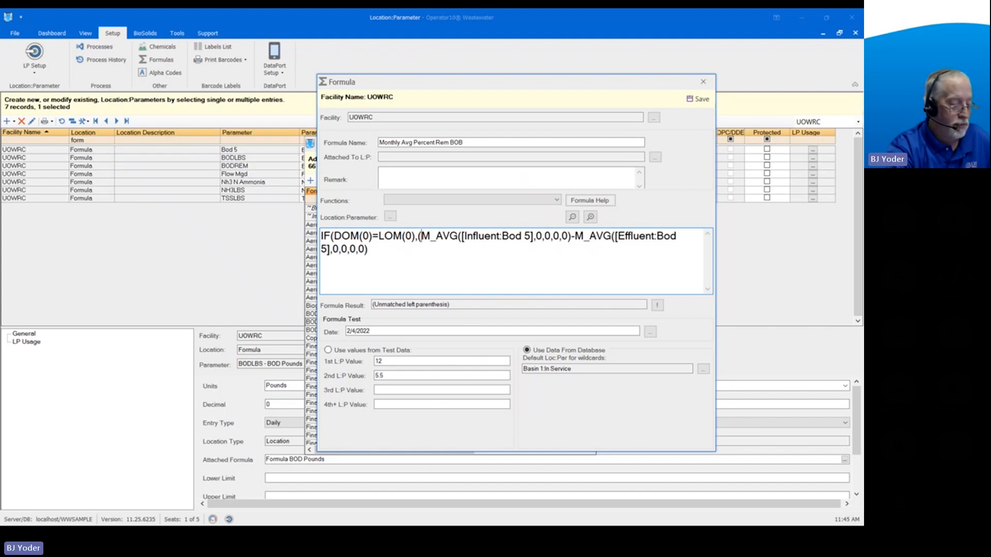
left_click(402, 253)
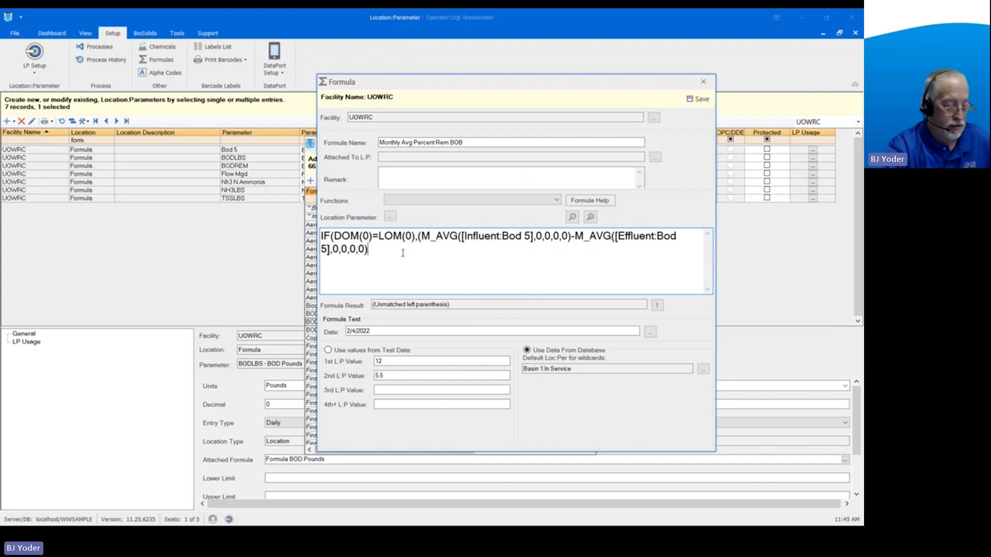
type(")")
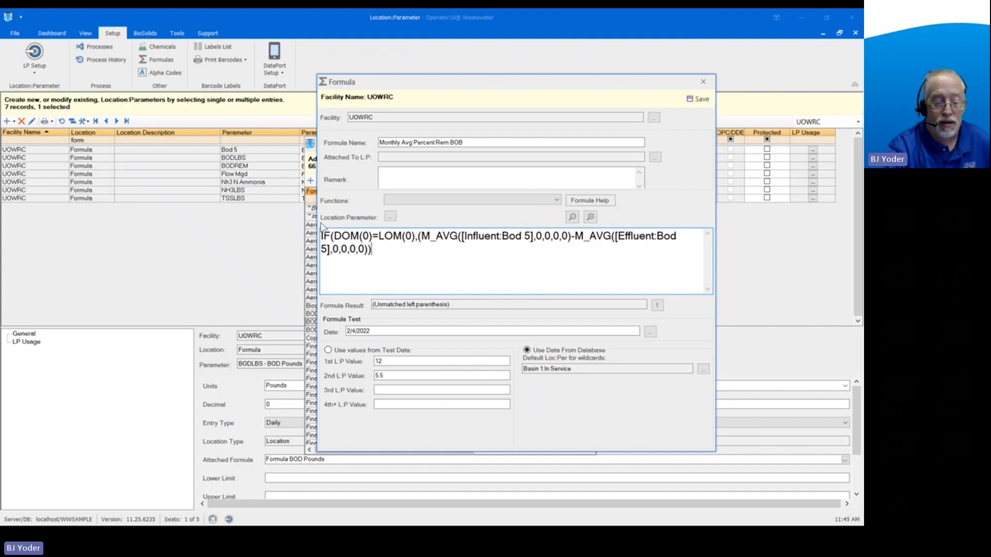
Step: Divide the parenthesized difference by a copy of the M_AVG([Influent:Bod 5],0,0,0,0) term
type("/")
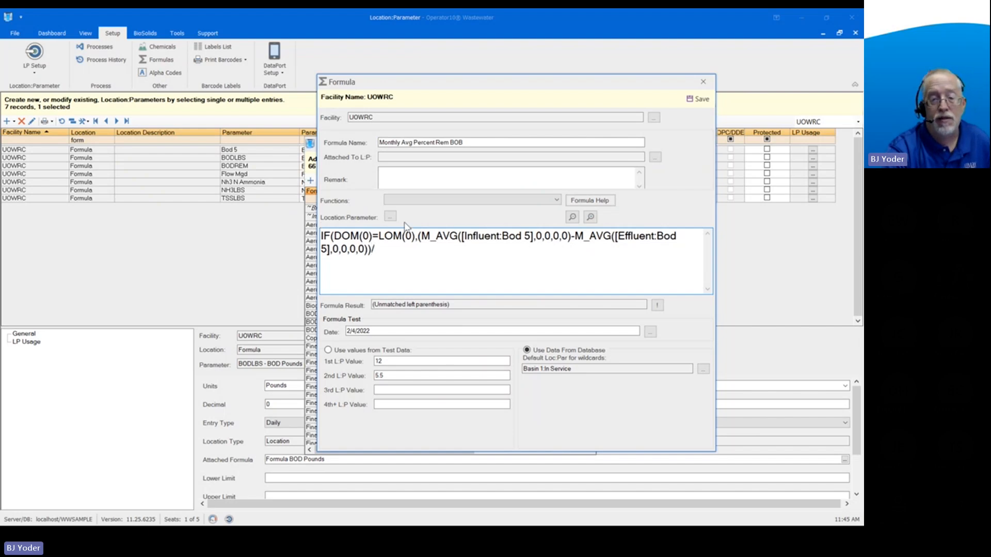
left_click_drag(420, 236, 573, 238)
key("ctrl+c")
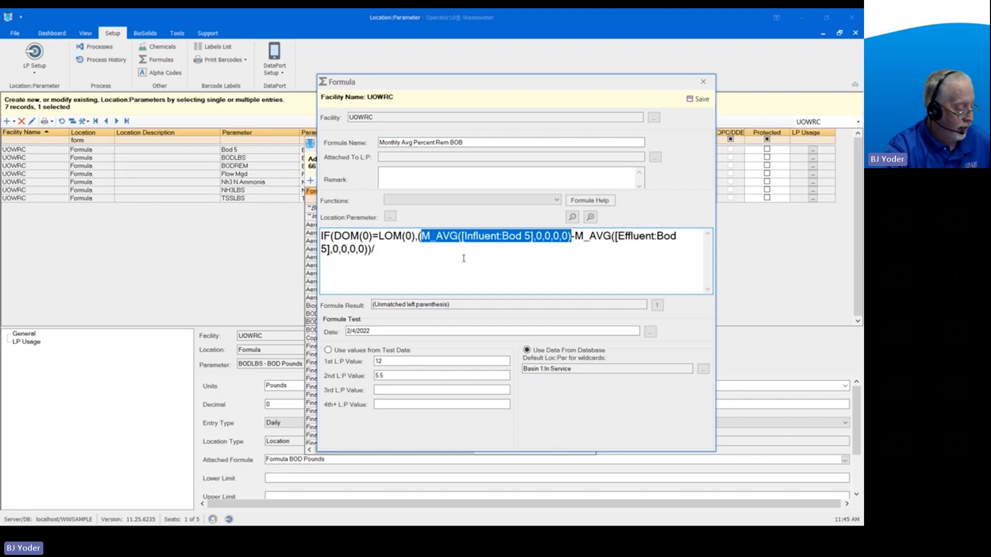
left_click(400, 254)
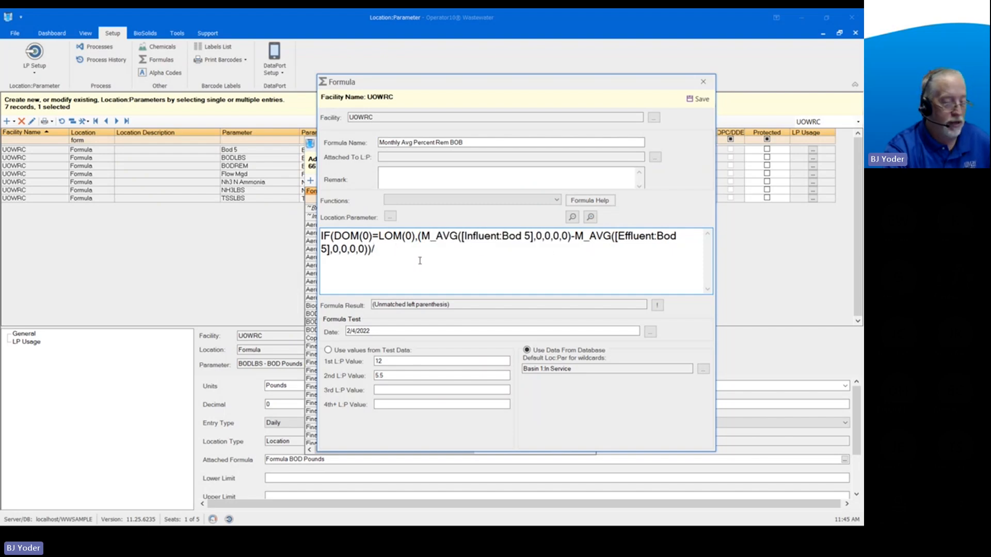
key("ctrl+v")
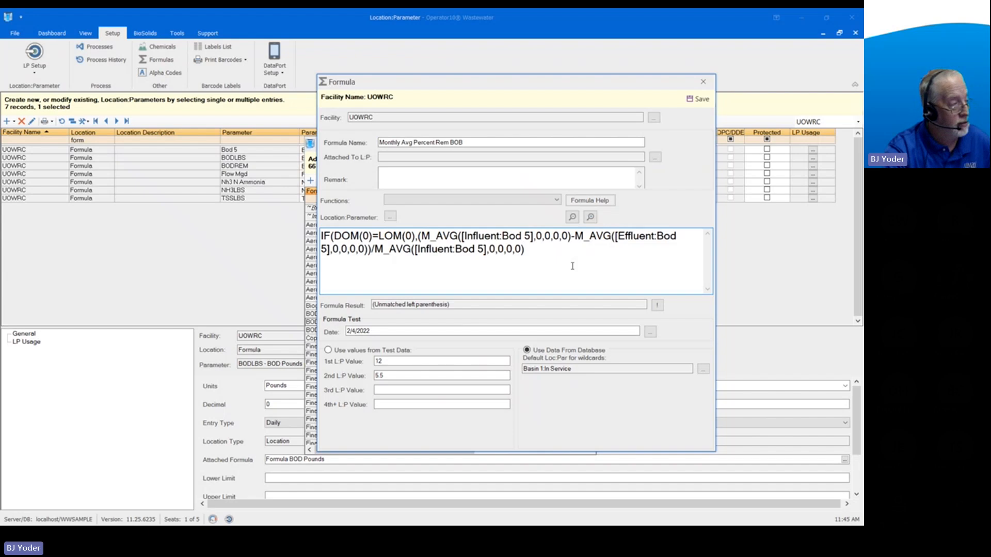
Step: Enclose the whole difference-over-influent ratio in an outer pair of parentheses and multiply it by 100
type(")")
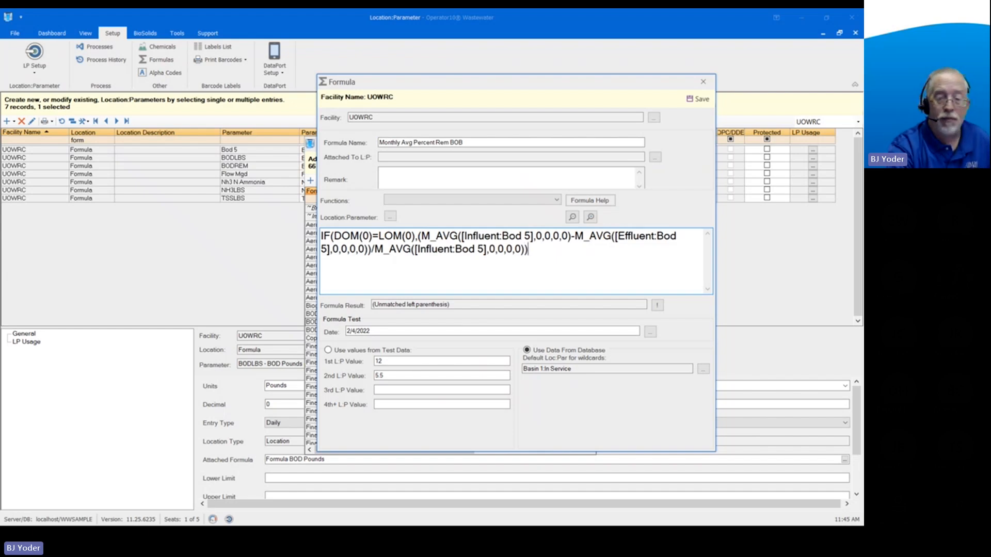
left_click(418, 236)
type("(")
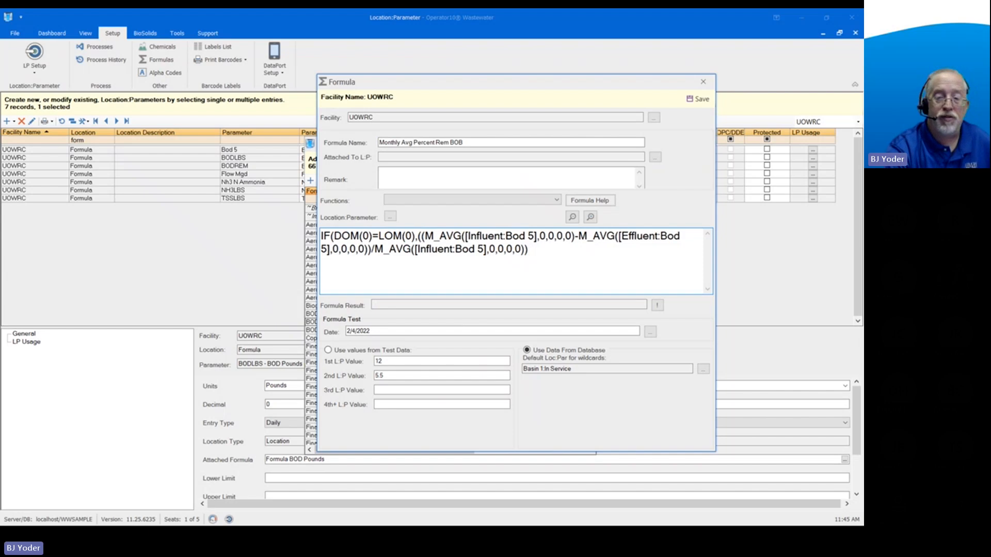
left_click(558, 247)
type("*")
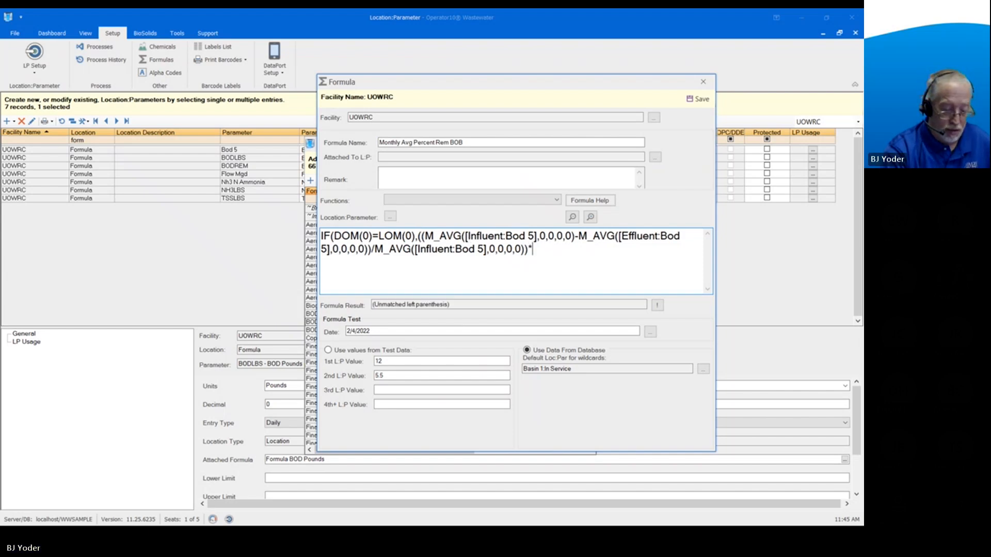
type("100")
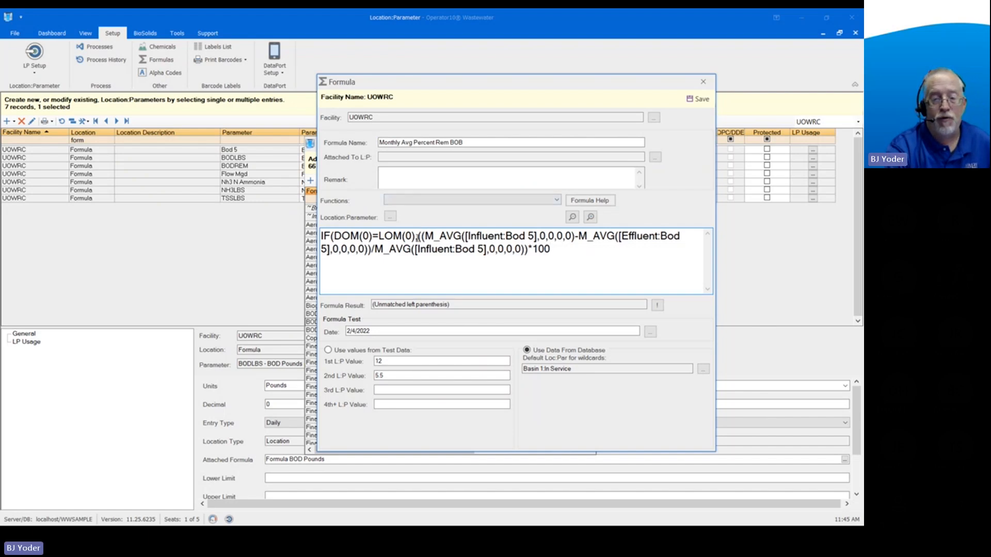
Step: Complete the IF function with BLANK as its false result and add the closing parenthesis
left_click_drag(419, 237, 550, 253)
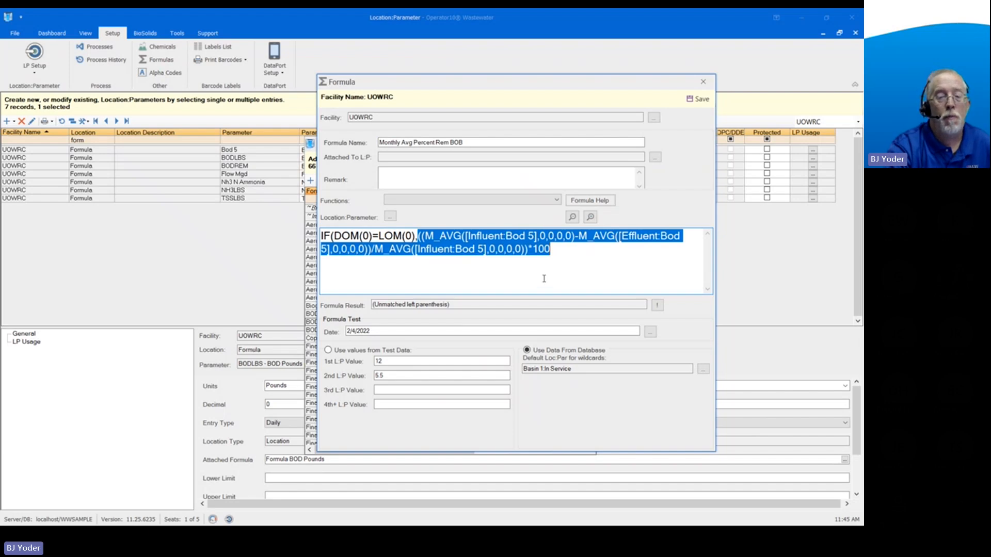
left_click(560, 253)
type(",")
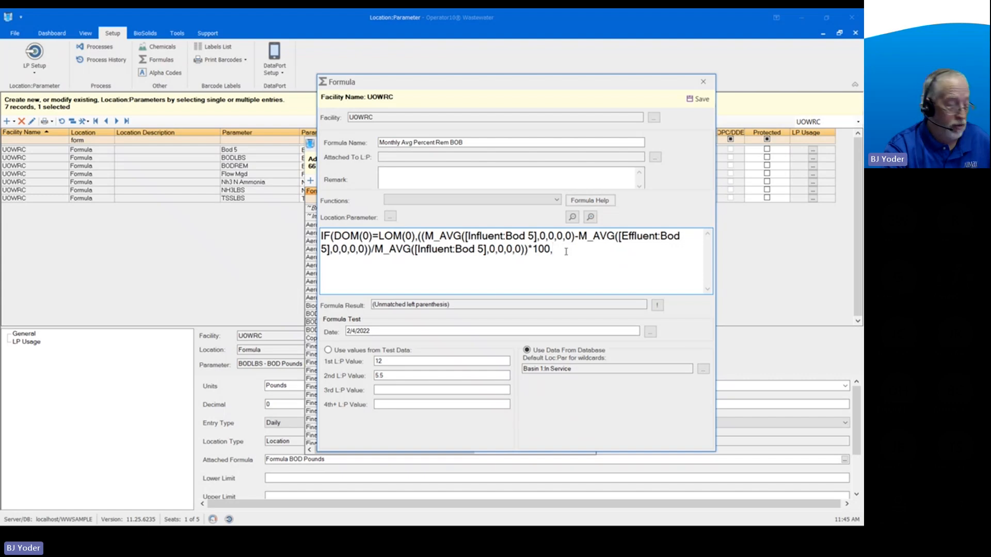
type("BLAN")
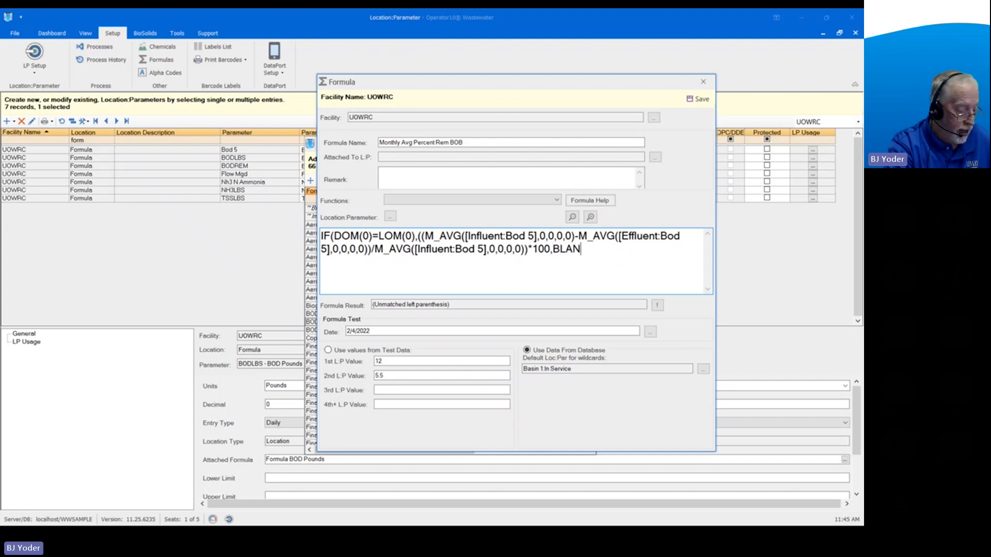
type("K)")
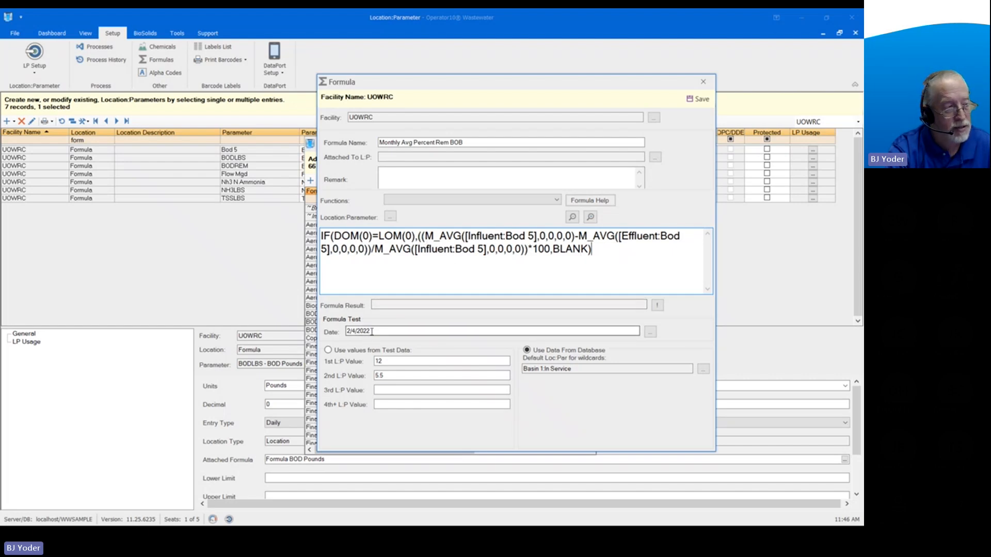
Step: Test the formula with the date 2/28/2022
key("Tab")
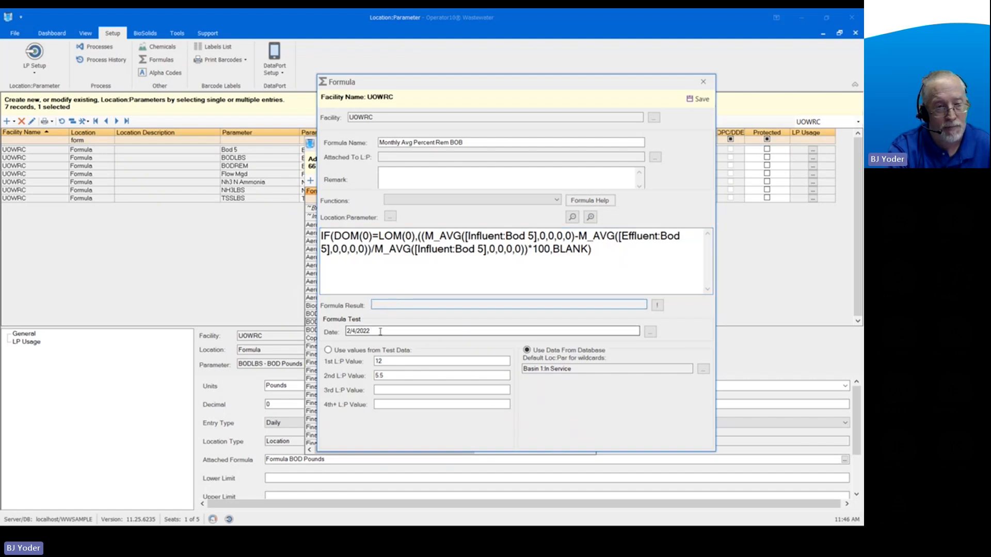
left_click(650, 332)
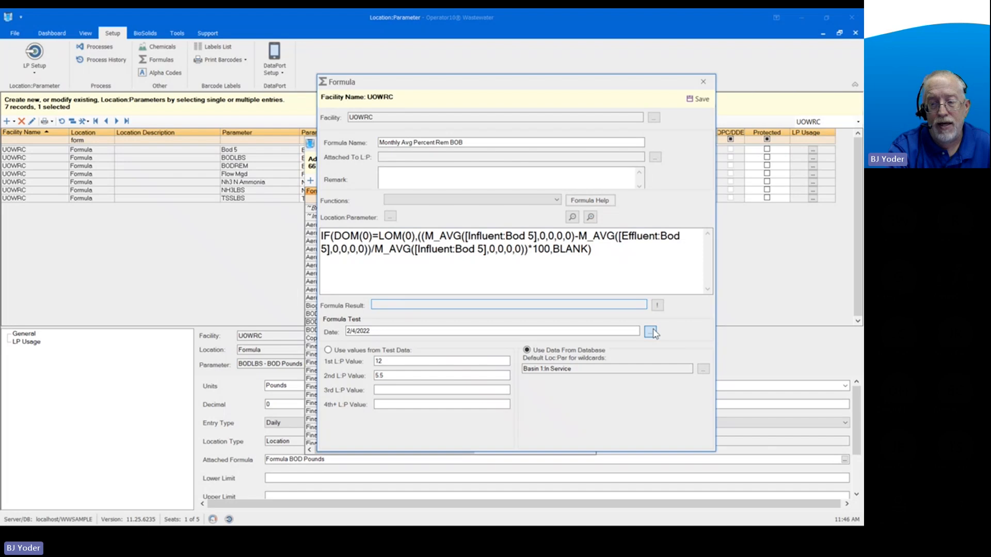
left_click(474, 310)
left_click(579, 202)
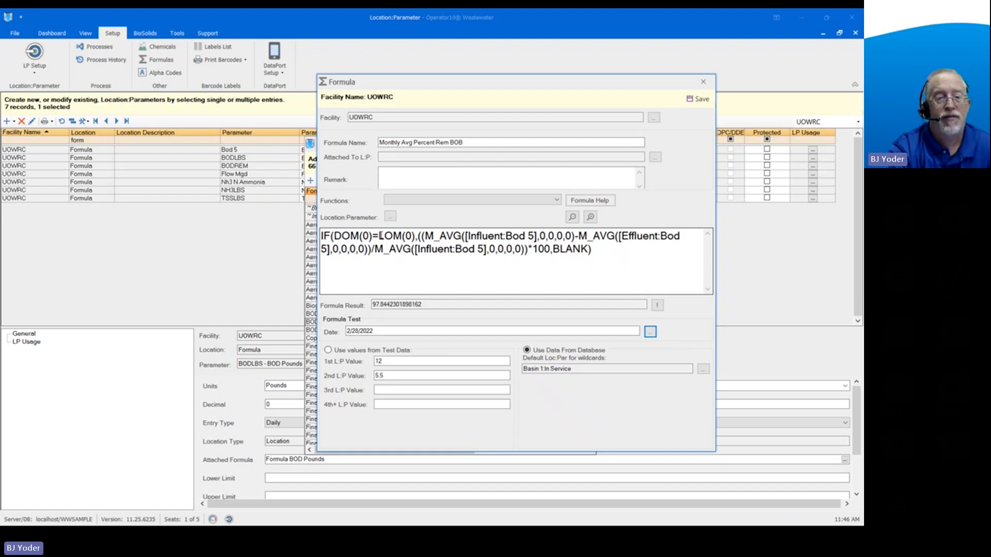
Step: Replace LOM(0) in the IF condition with 1 and test the formula with the date 2/1/2022
left_click_drag(379, 236, 414, 239)
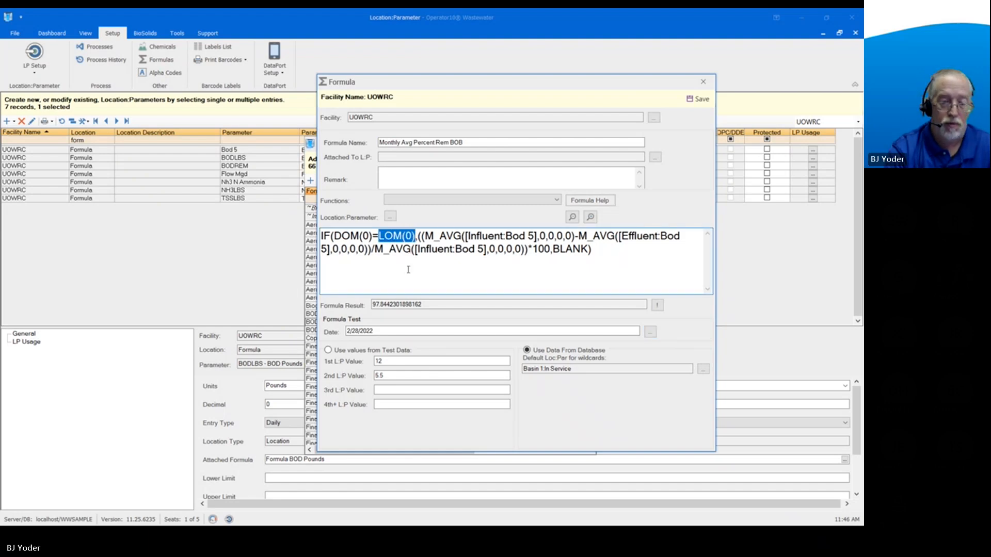
type("1")
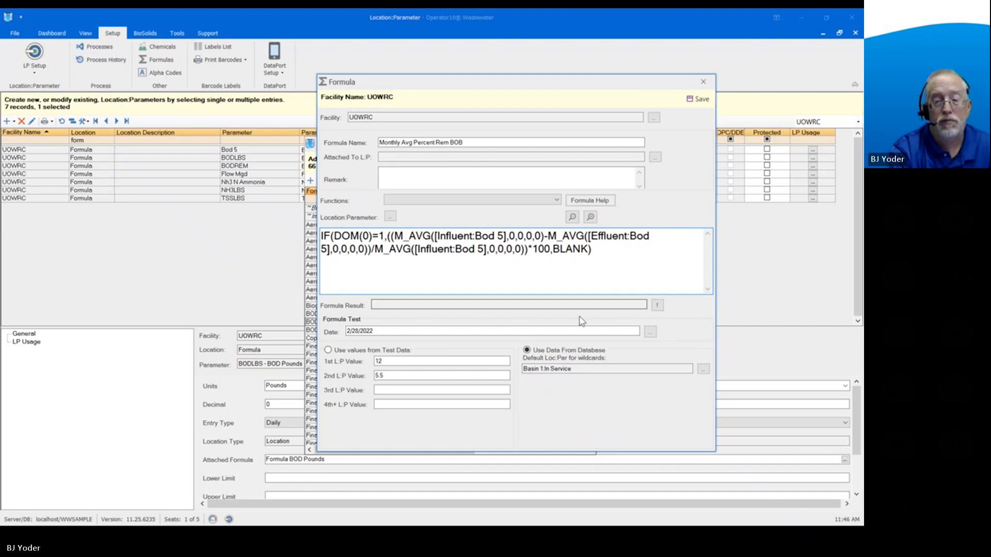
left_click(650, 332)
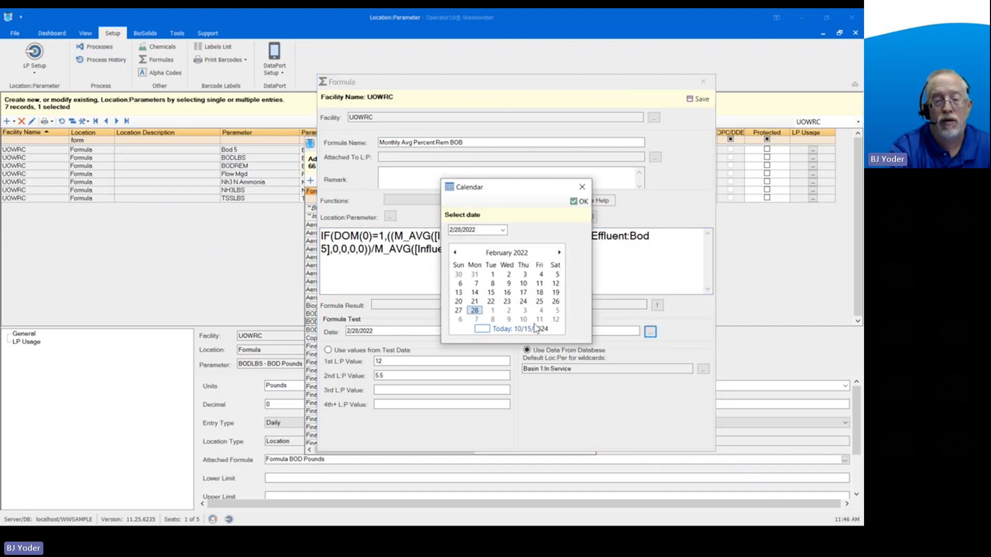
left_click(492, 274)
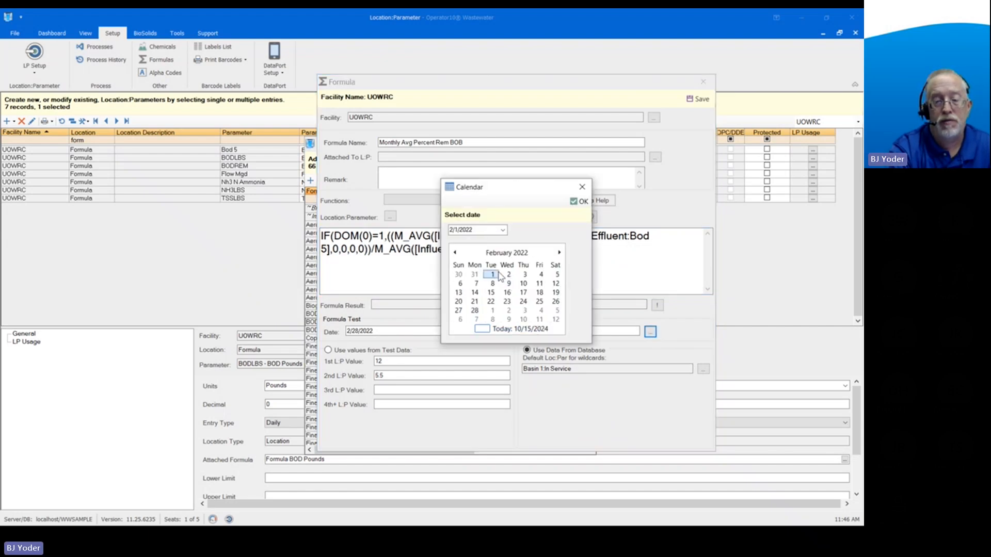
left_click(578, 202)
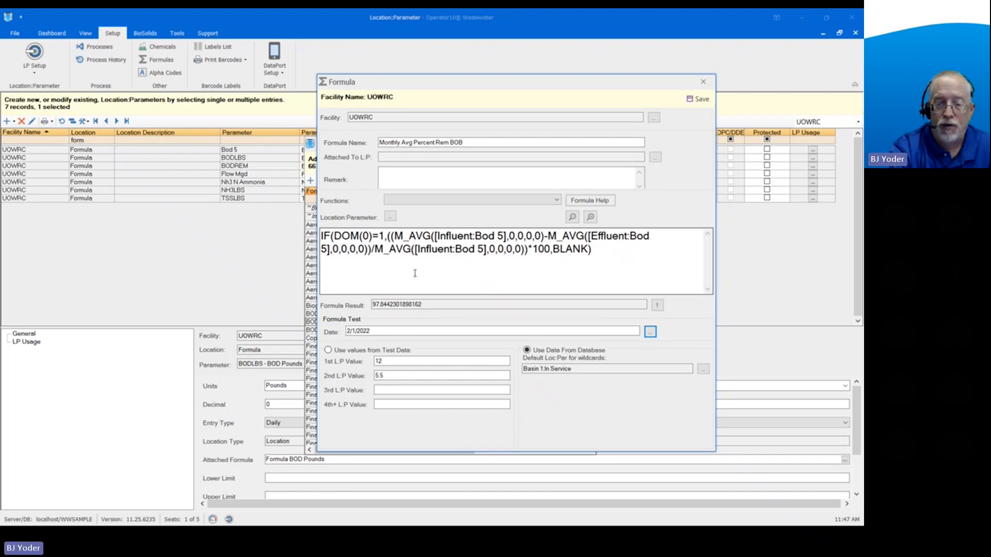
Step: Change the IF condition to DOW(0)=7 and test the formula with the date 2/5/2022
left_click(381, 236)
double_click(381, 236)
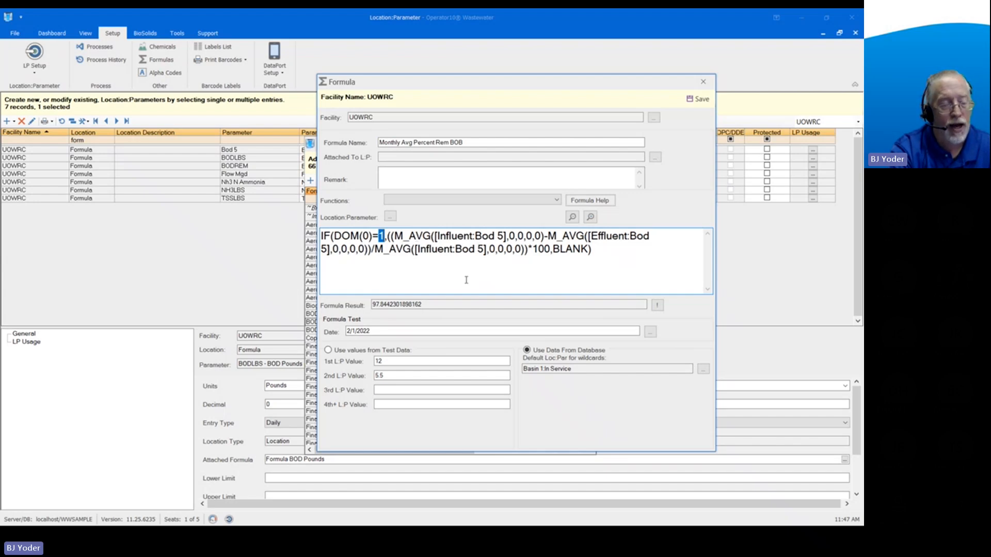
left_click_drag(333, 237, 356, 237)
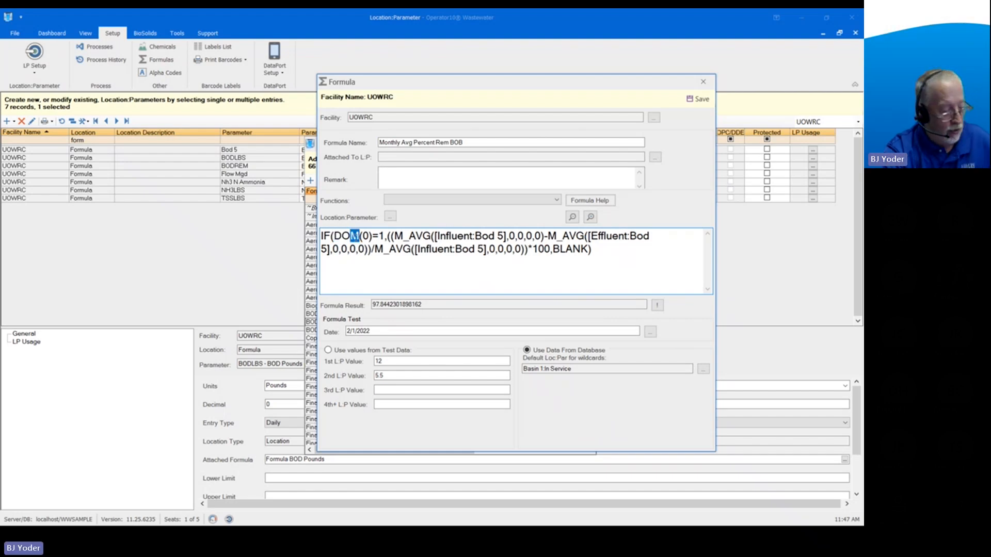
type("W")
left_click_drag(380, 236, 386, 237)
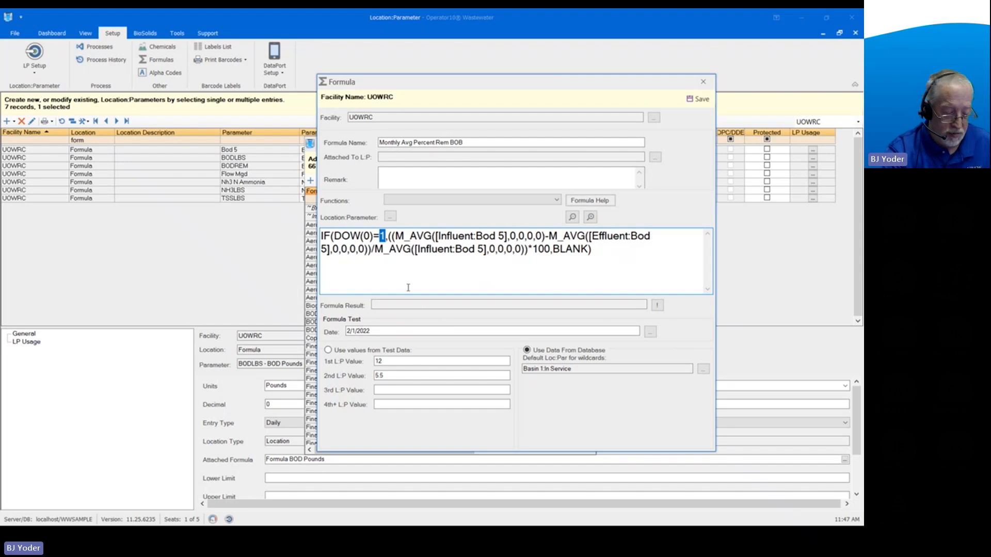
type("7")
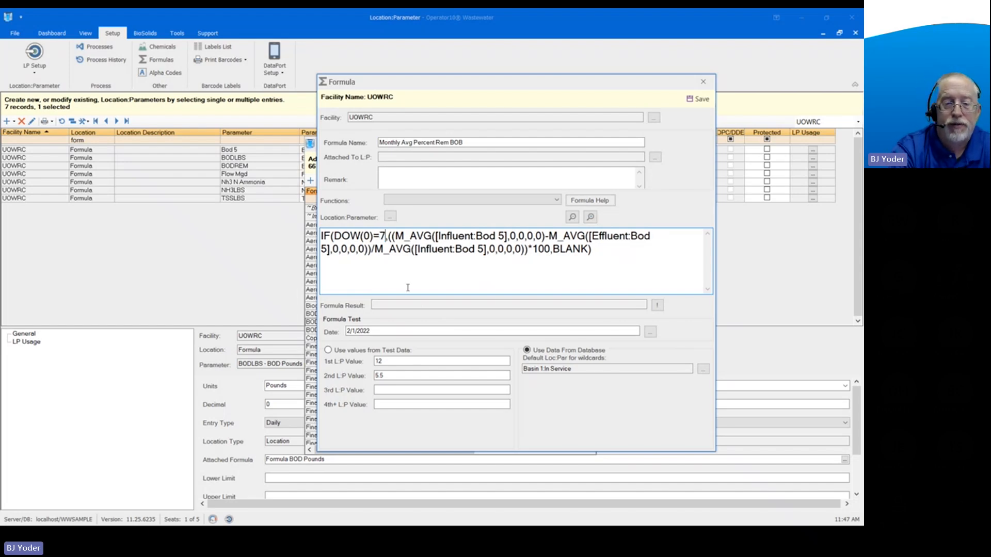
left_click(650, 332)
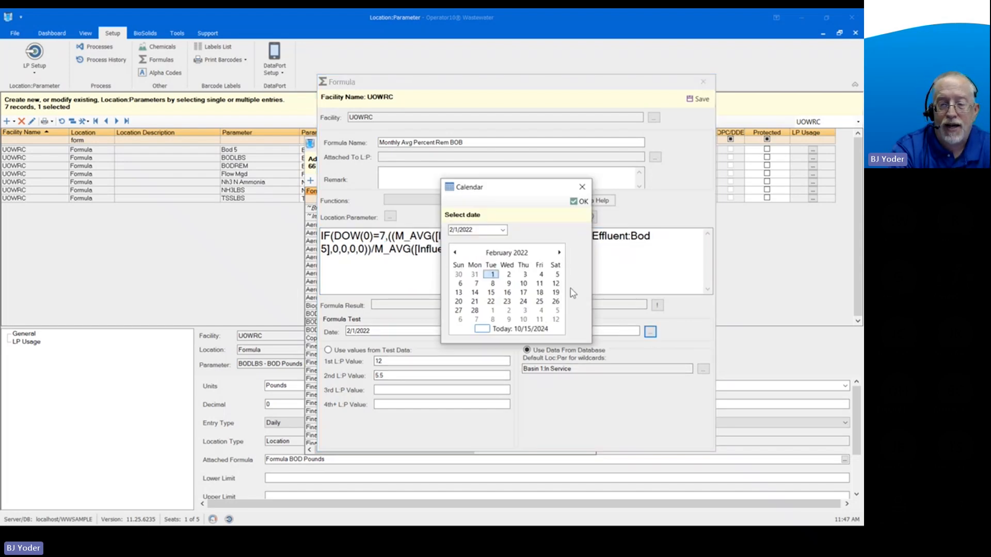
left_click(558, 274)
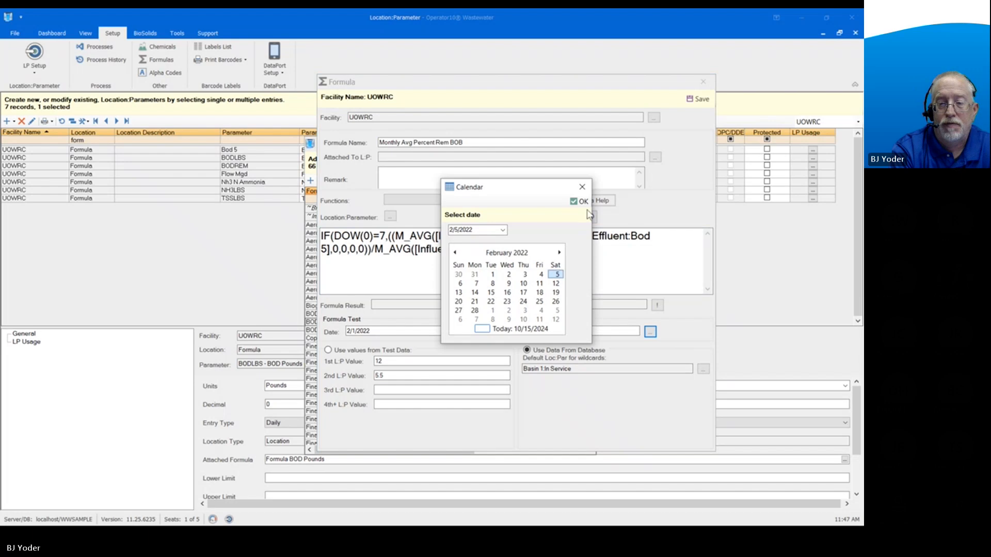
left_click(579, 202)
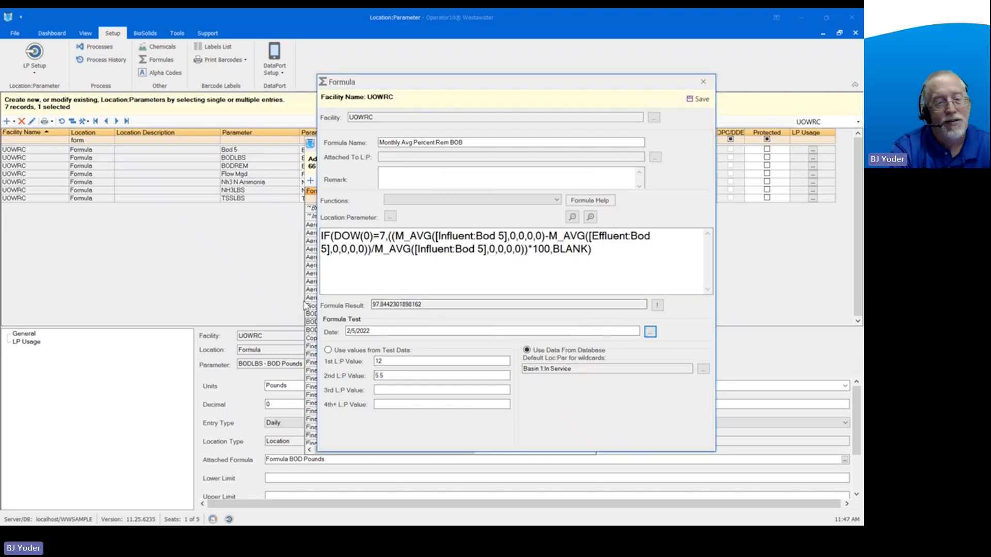
Step: Change the DOW function in the IF condition back to DOM
left_click_drag(334, 236, 385, 238)
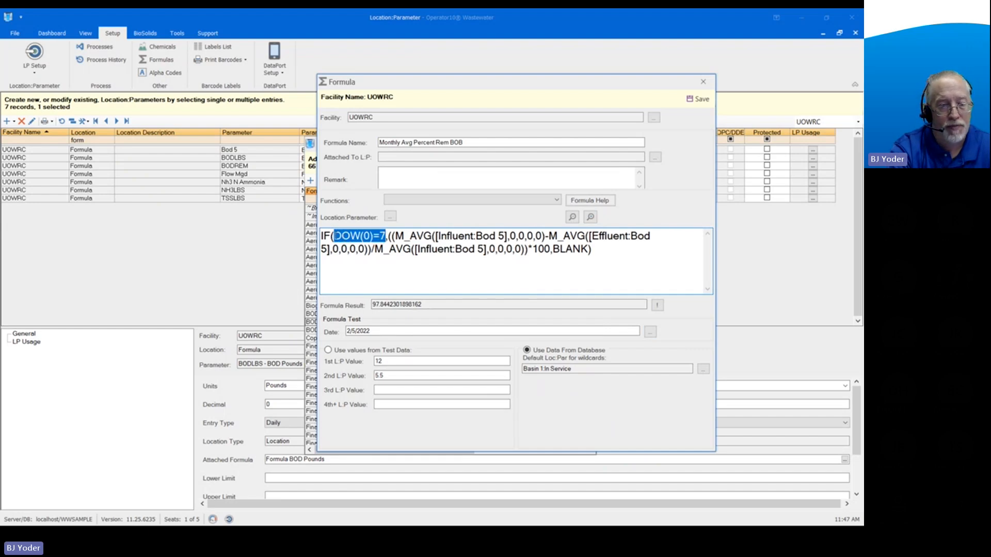
left_click(335, 236)
left_click_drag(335, 237, 360, 236)
left_click(350, 236)
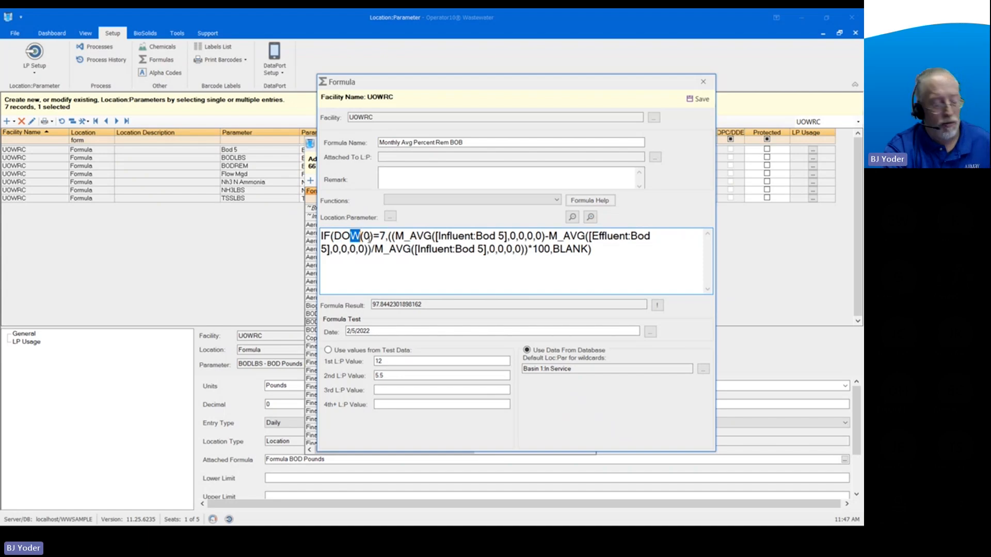
type("M")
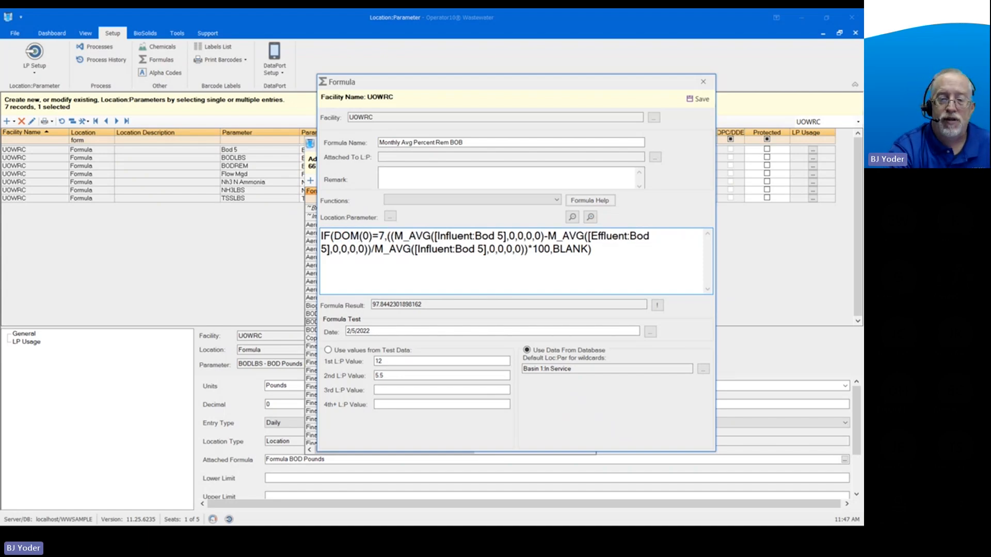
Step: Review the Miscellaneous, Daily Data and Date Functions topics in the formula help, and close the help
left_click(595, 200)
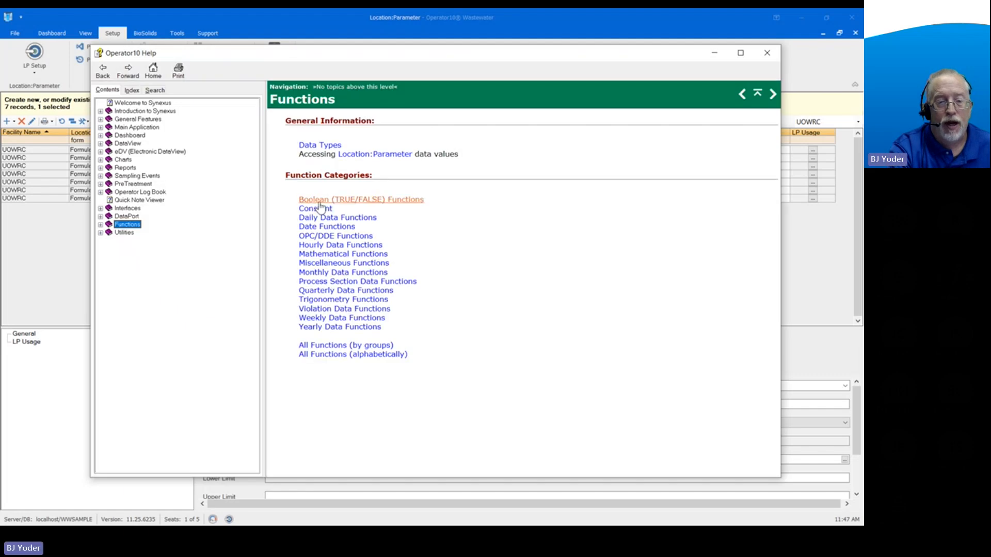
left_click(324, 263)
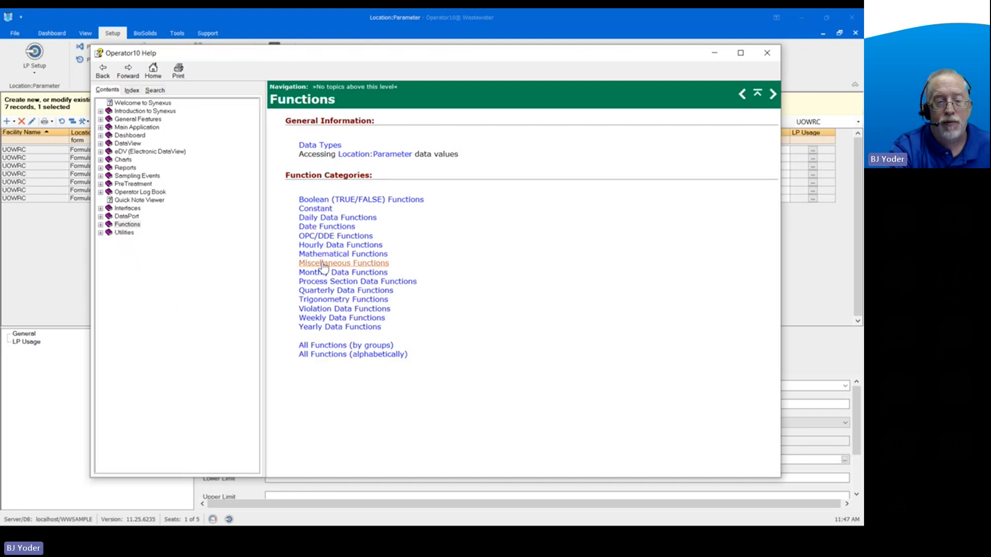
scroll(323, 265, "down", 3)
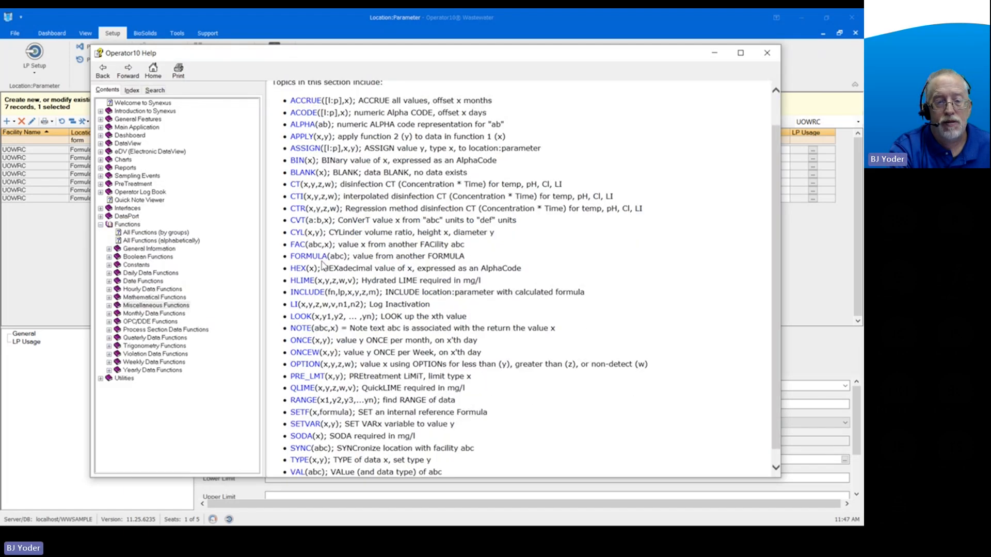
scroll(323, 265, "up", 3)
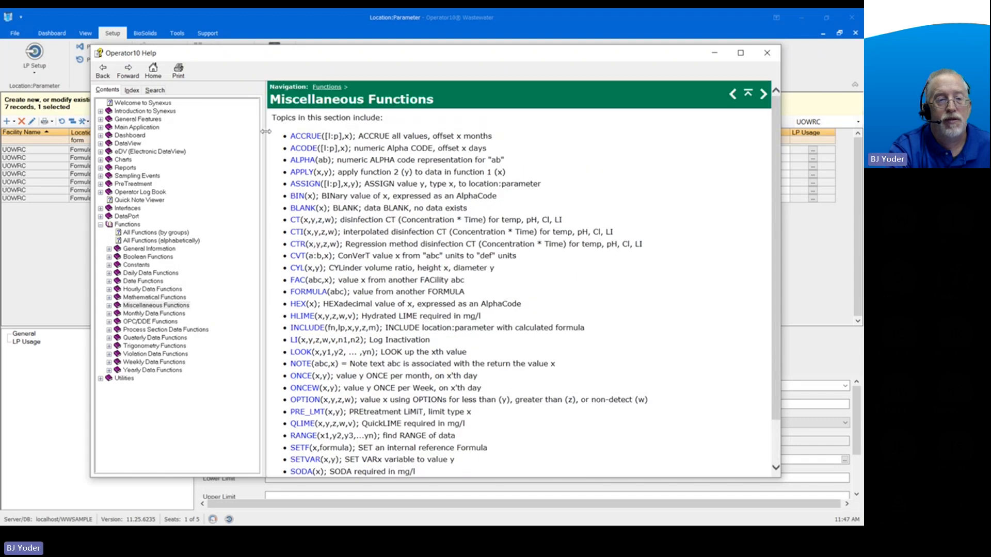
left_click(103, 71)
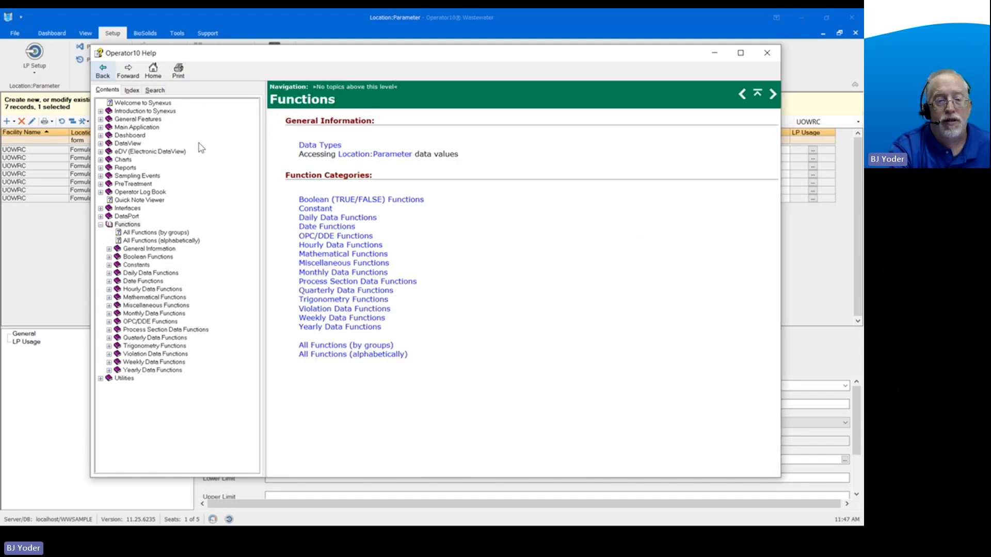
left_click(337, 219)
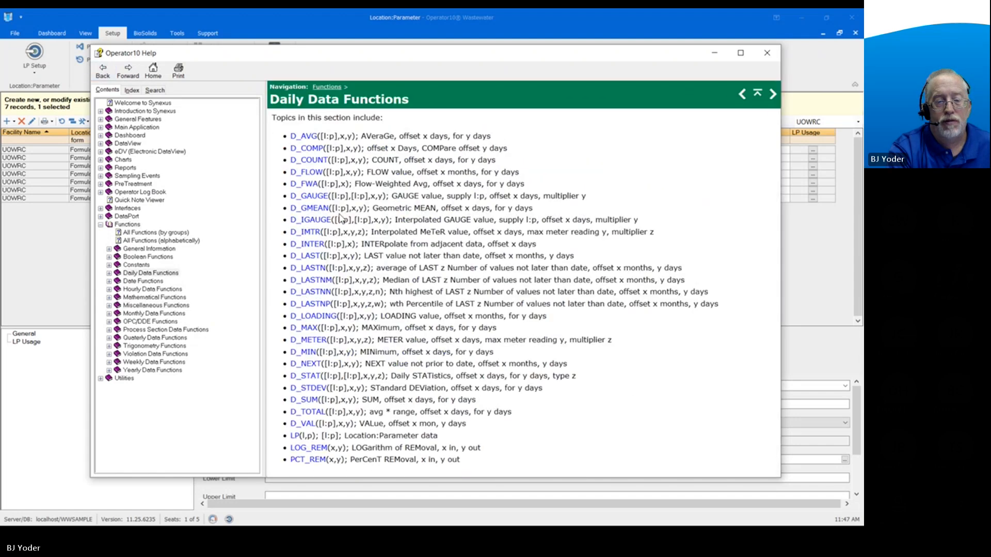
left_click(106, 73)
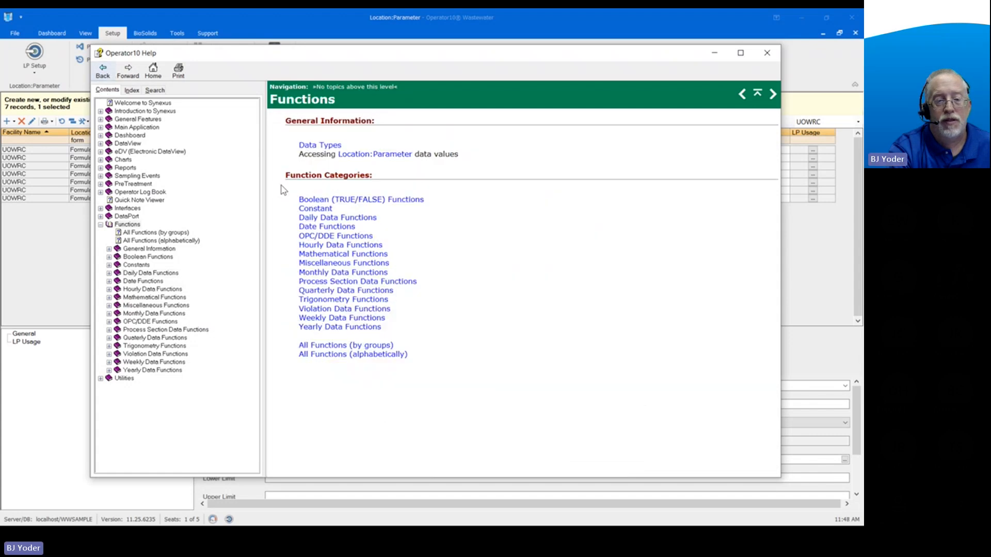
left_click(345, 230)
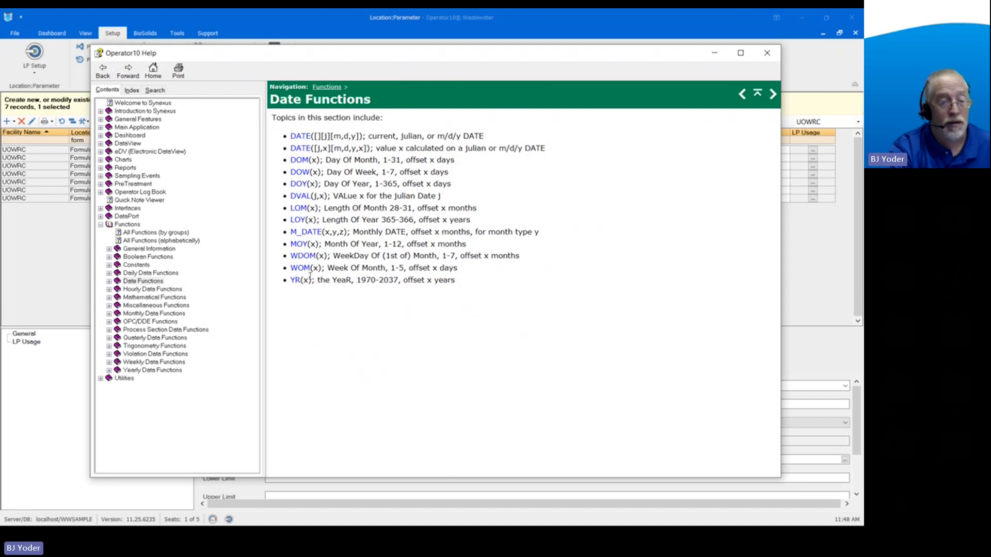
left_click(767, 53)
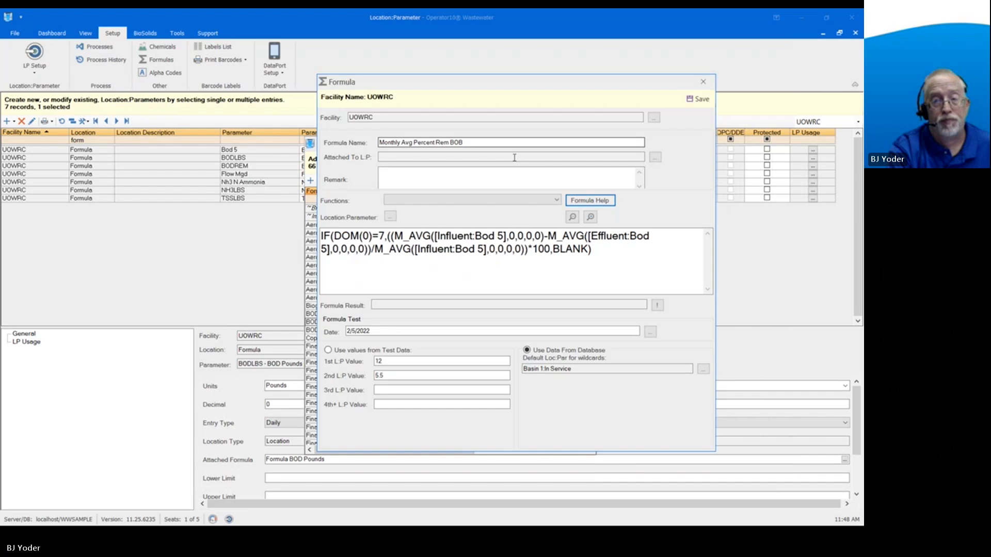
Step: Replace 7 in the formula's IF condition with LOM(0)
double_click(381, 236)
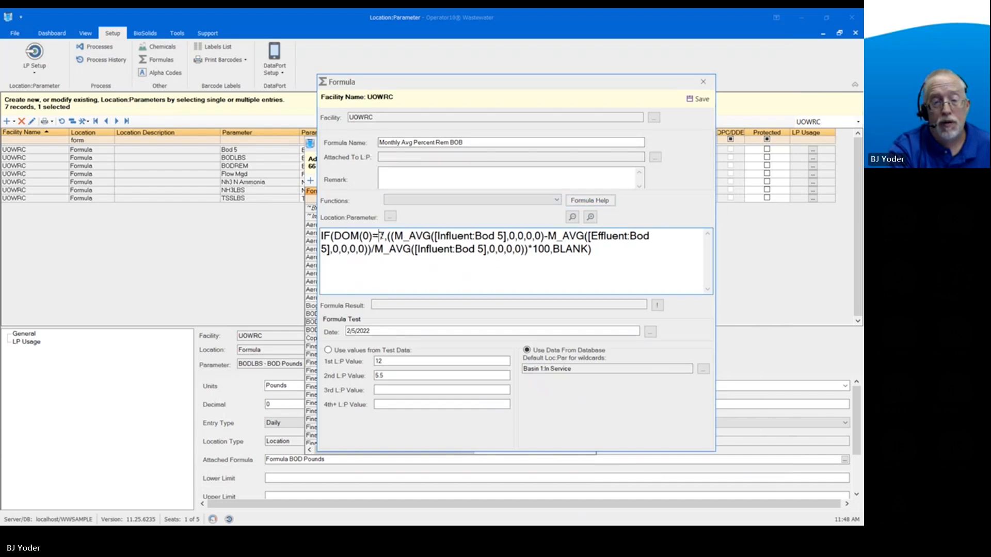
type("LOM")
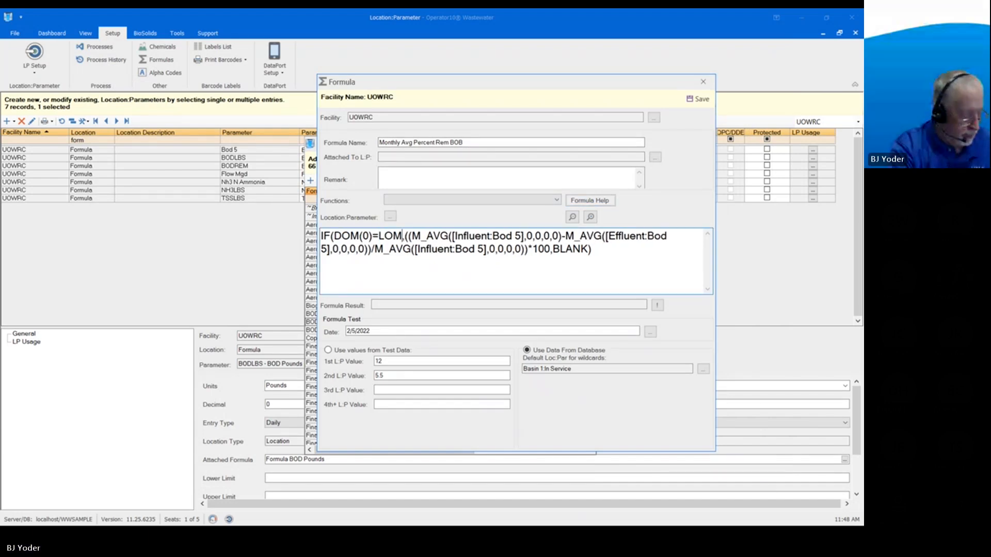
type("(0)")
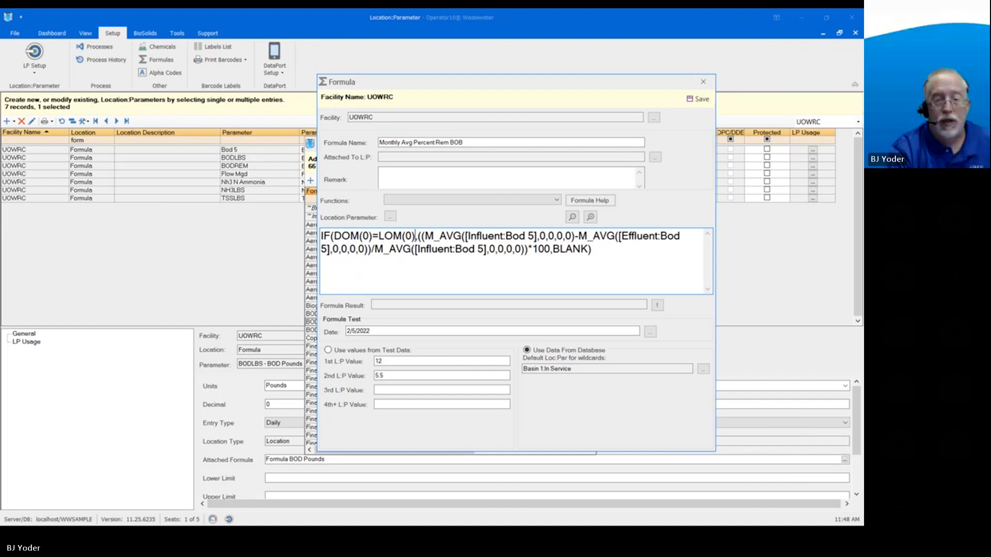
left_click(401, 306)
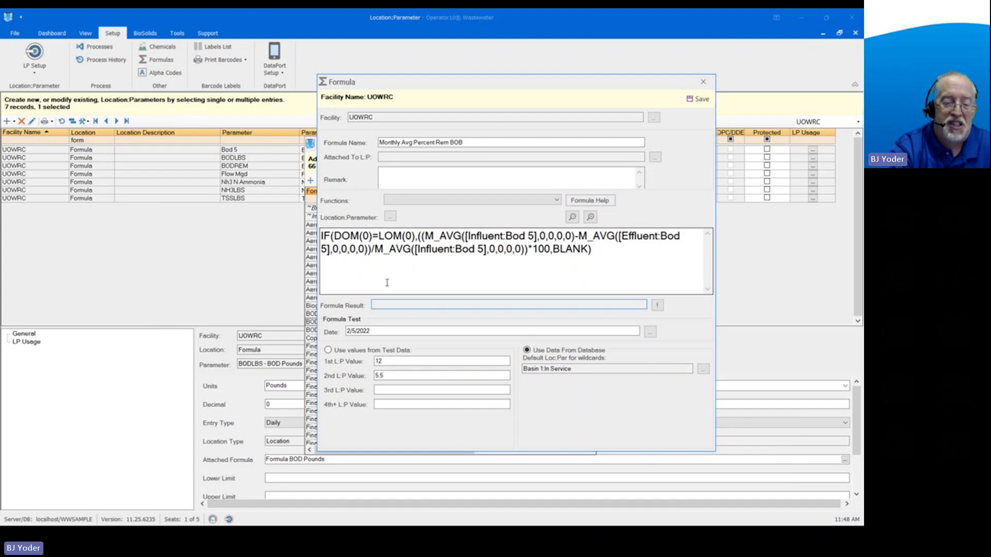
Step: Test the Monthly Avg Percent Rem BOB formula with the date 2/28/2022 and save it
left_click(650, 332)
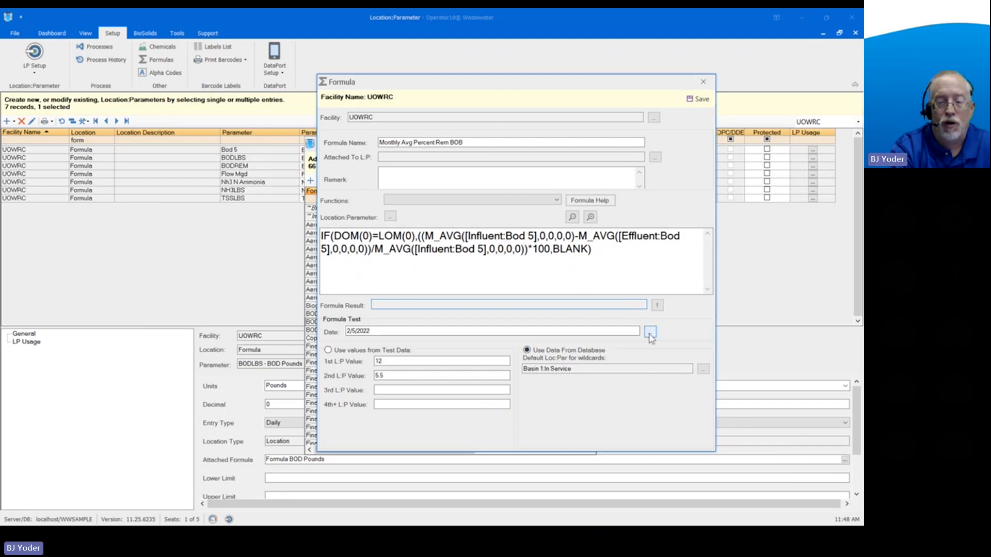
left_click(467, 310)
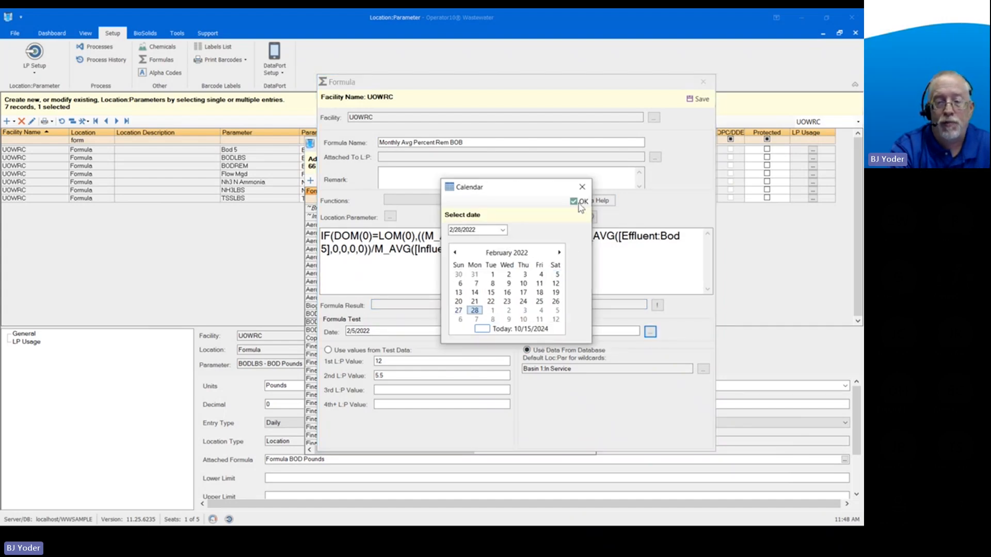
left_click(579, 201)
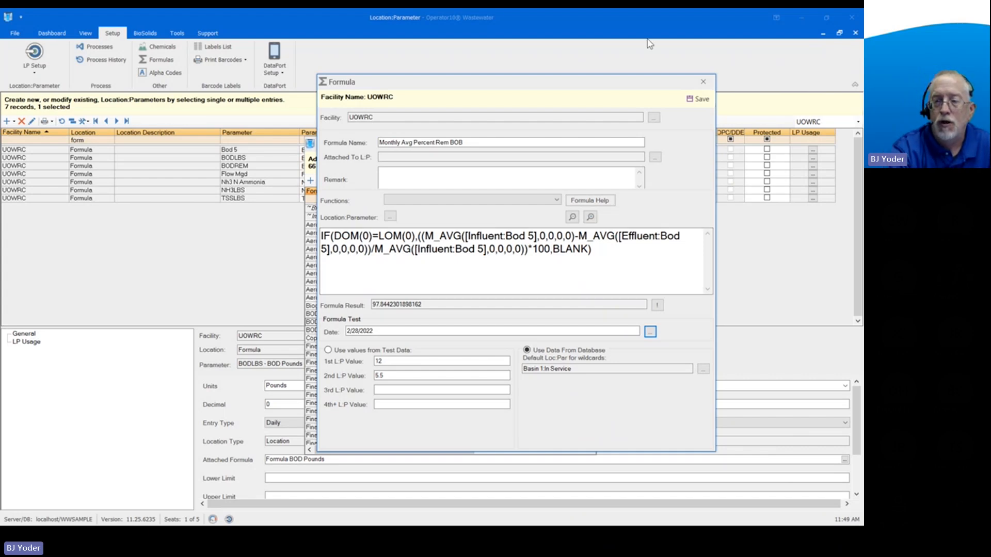
left_click(703, 99)
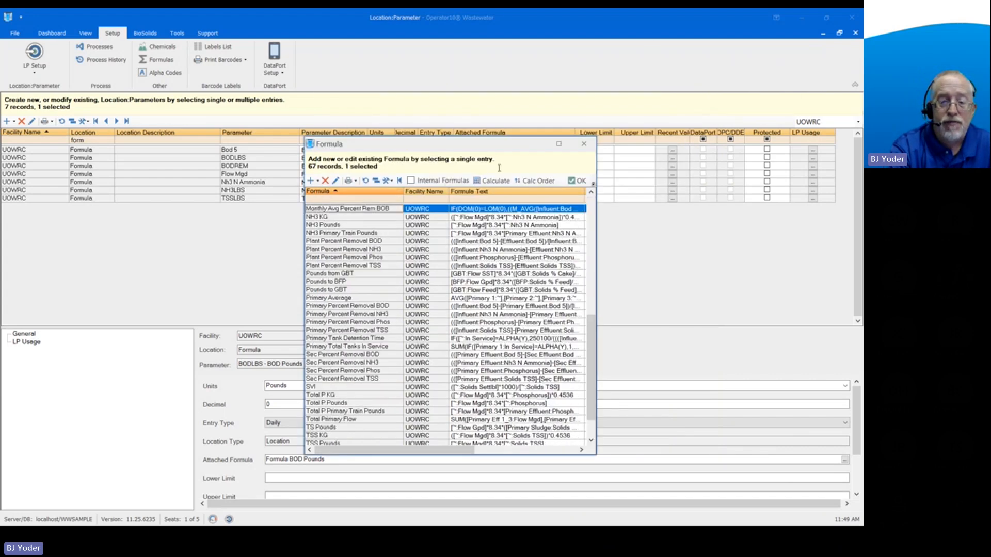
left_click(583, 144)
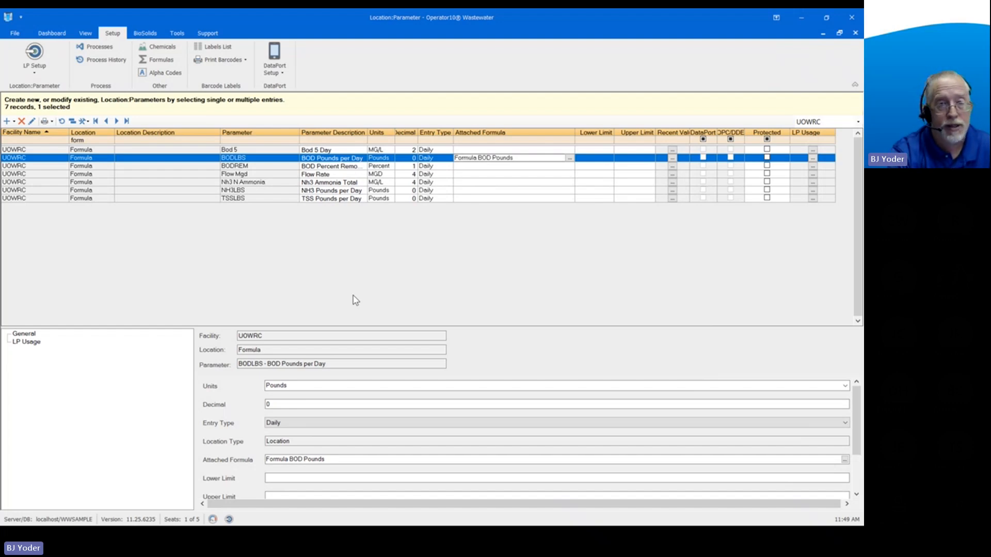
Step: Review the formula attached to the BODLBS parameter and the function categories in the formula help
left_click(472, 151)
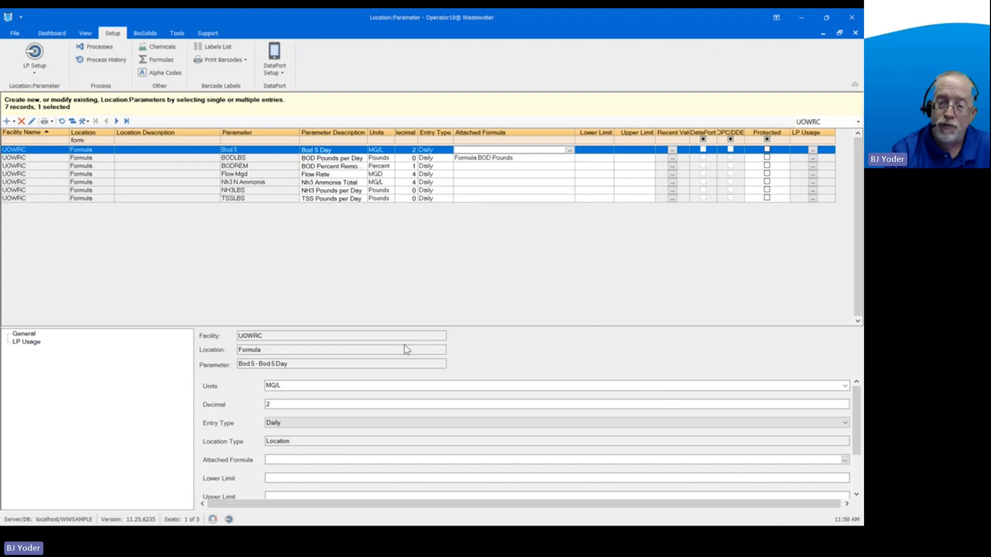
left_click(532, 159)
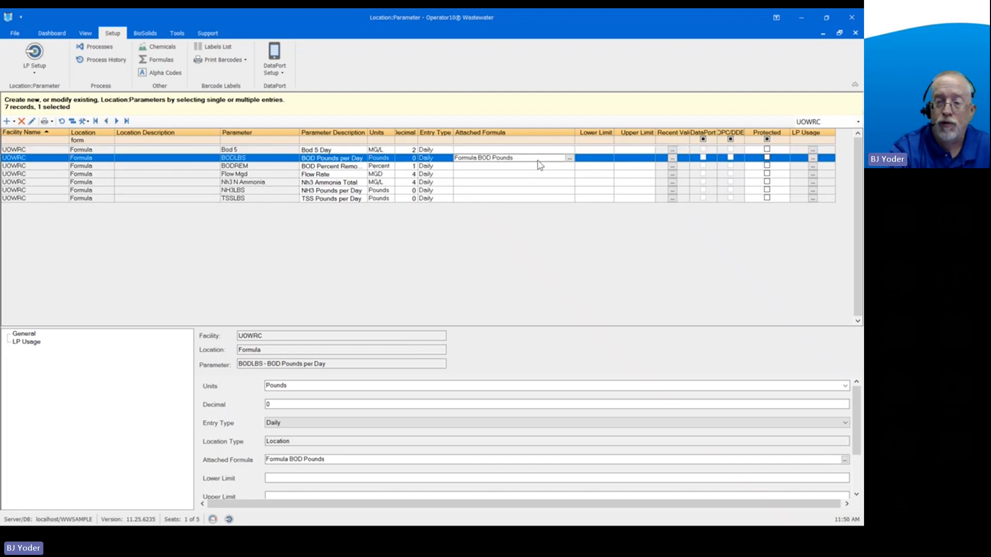
left_click(569, 159)
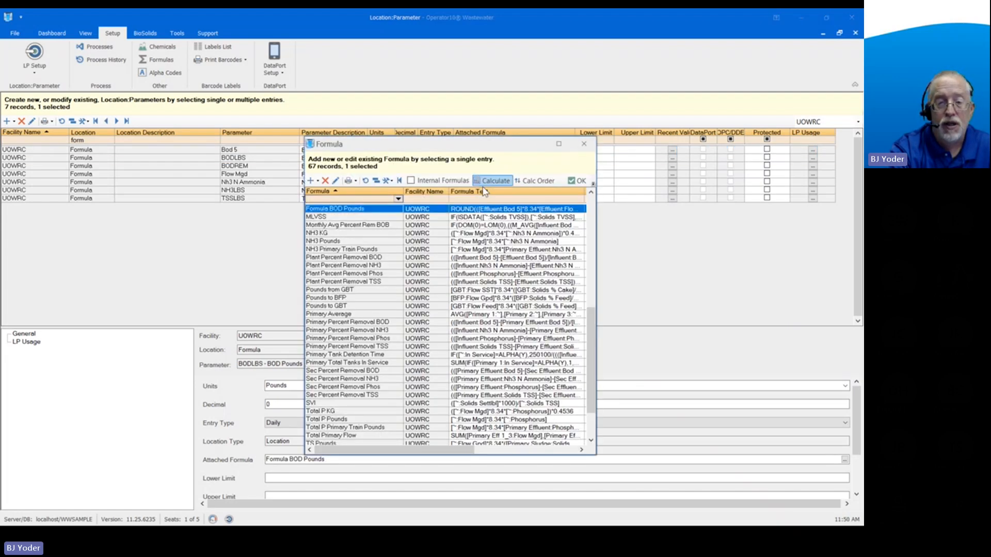
left_click(336, 181)
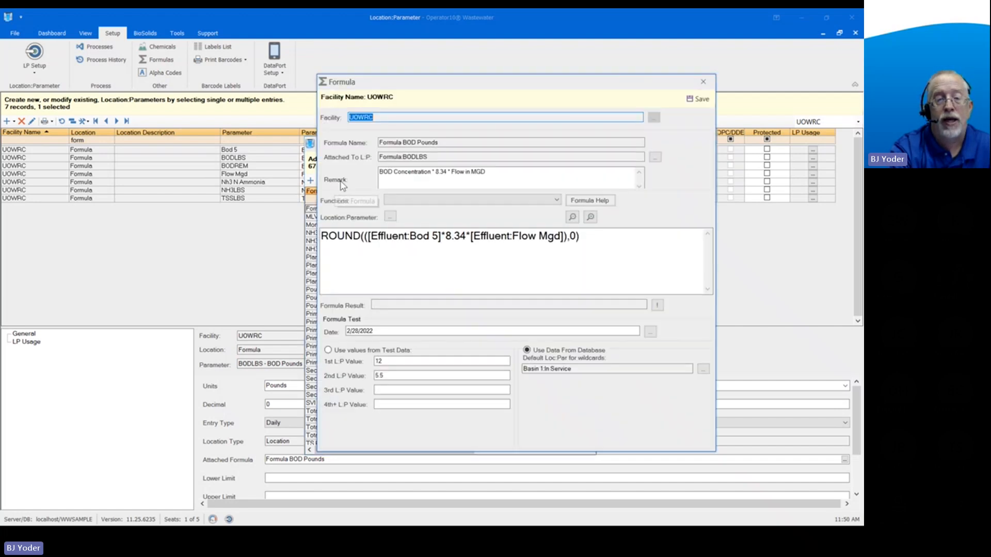
left_click(593, 201)
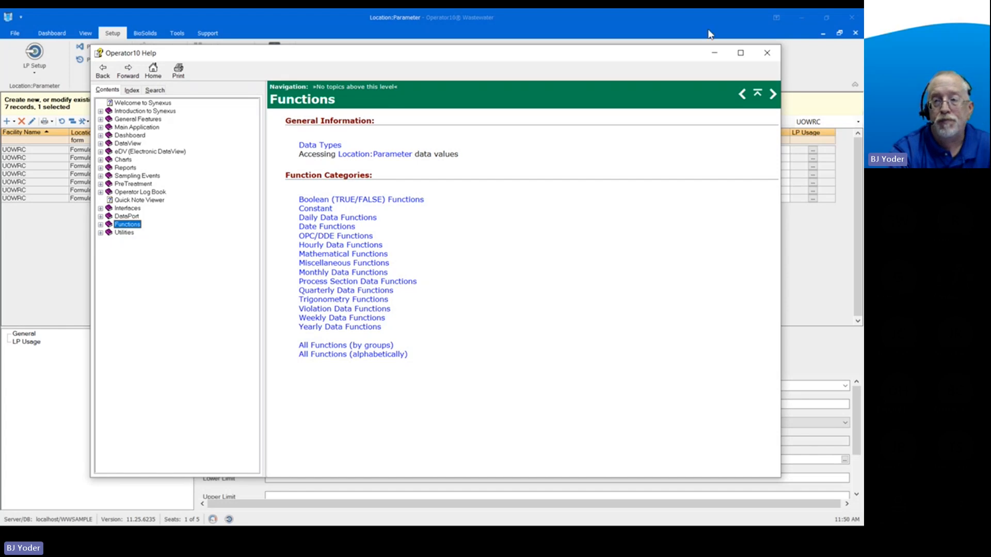
left_click(767, 52)
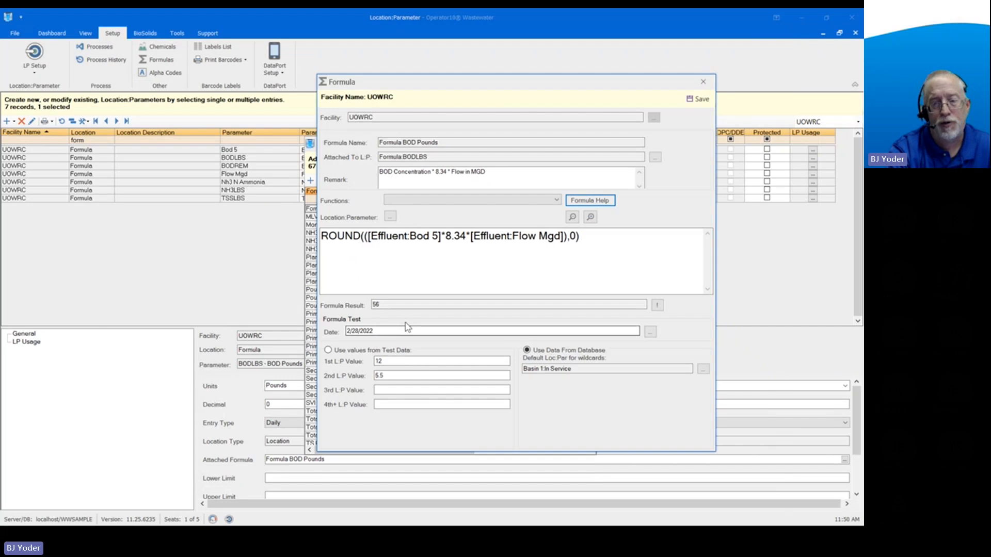
left_click(703, 82)
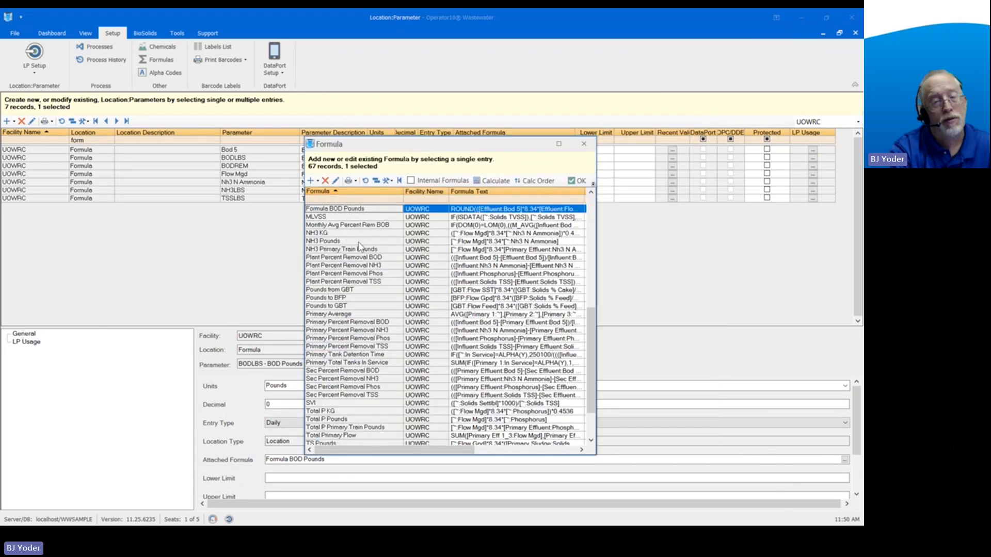
Step: Check the calculation order of the UOWRC formulas, and close the Location:Parameter setup
left_click(535, 181)
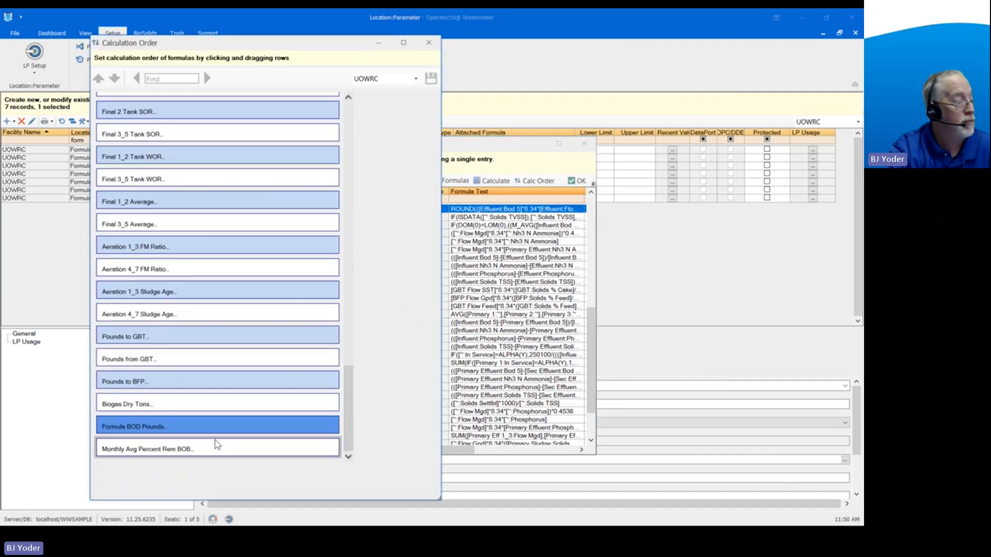
left_click(429, 43)
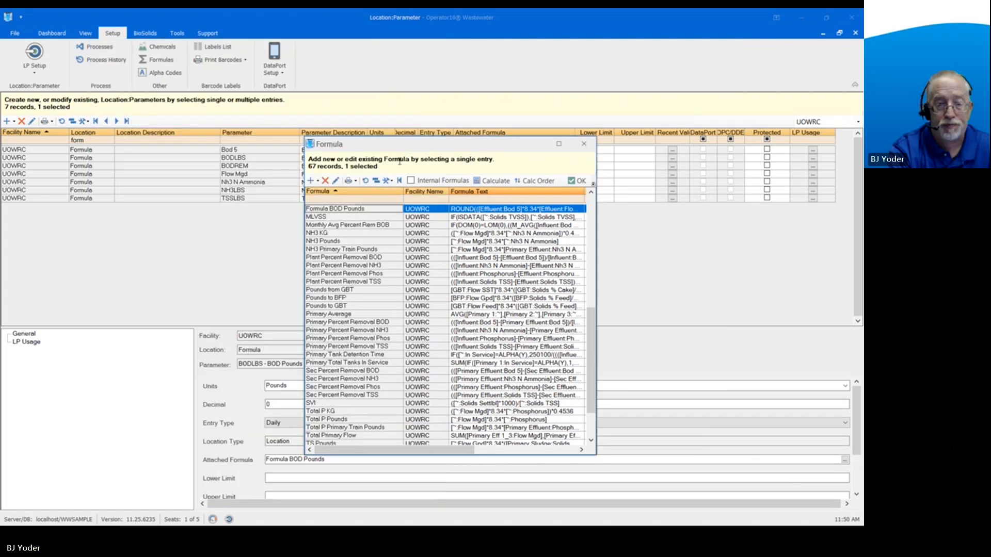
left_click(591, 146)
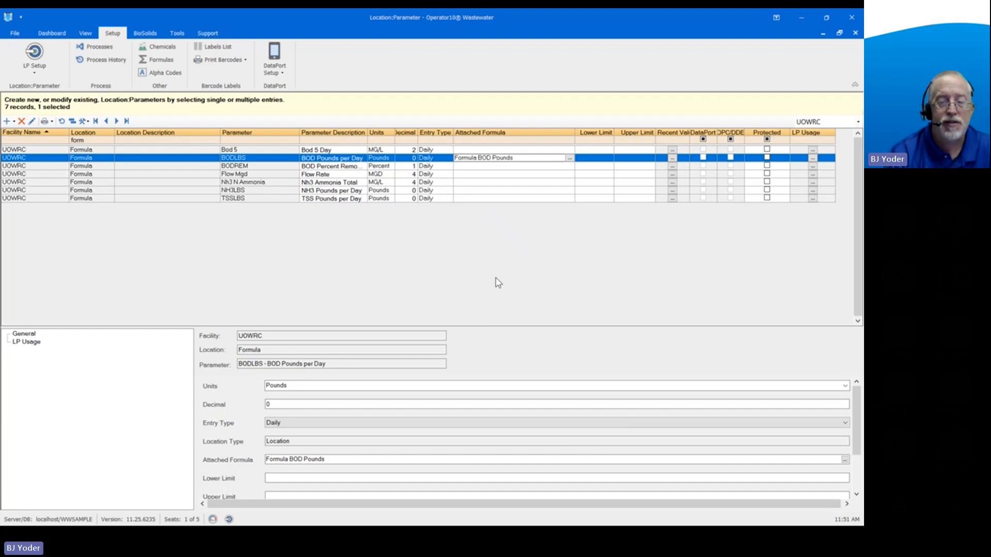
left_click(855, 33)
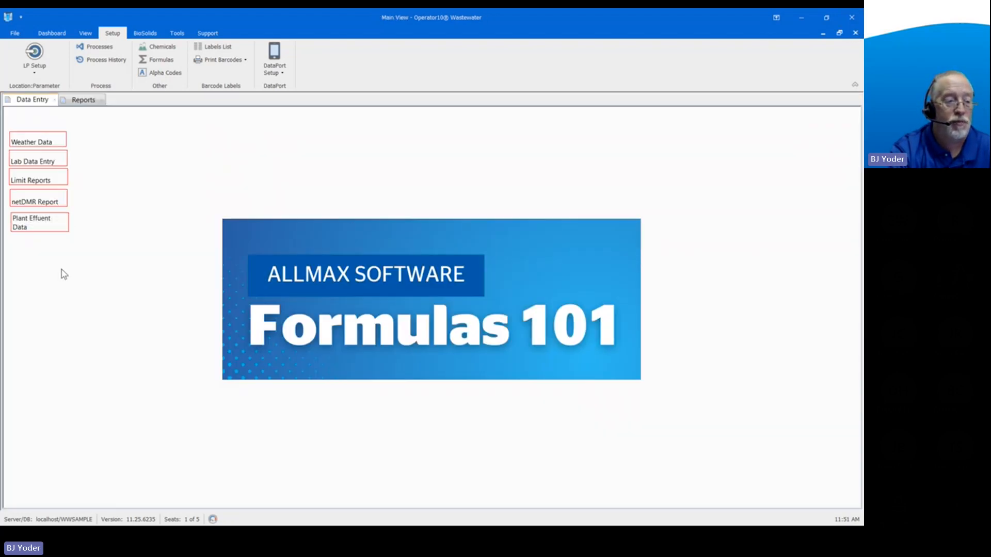
Step: Open the Plant Effluent Data view from its hotspot and inspect the BOD Pounds formula behind the CBOD Pounds column
right_click(53, 228)
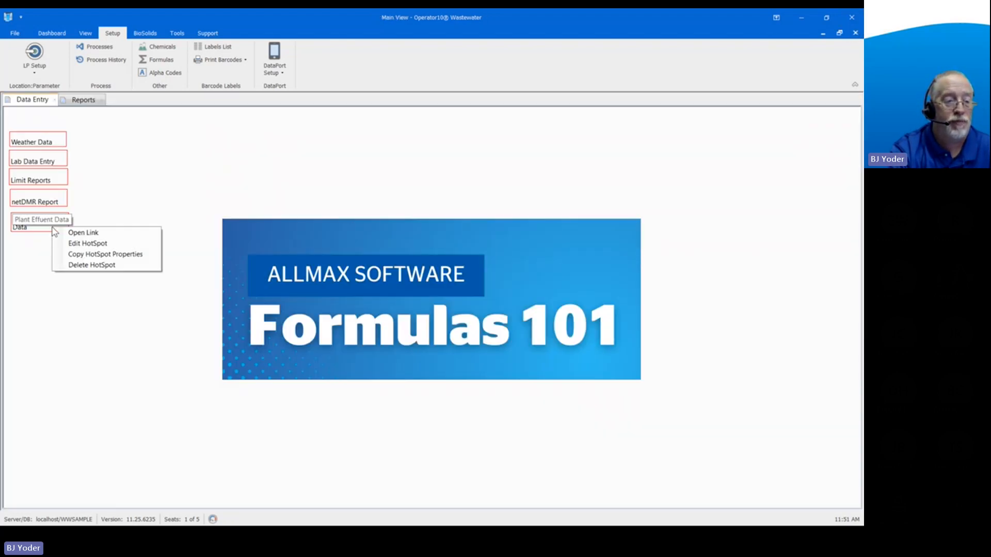
left_click(94, 237)
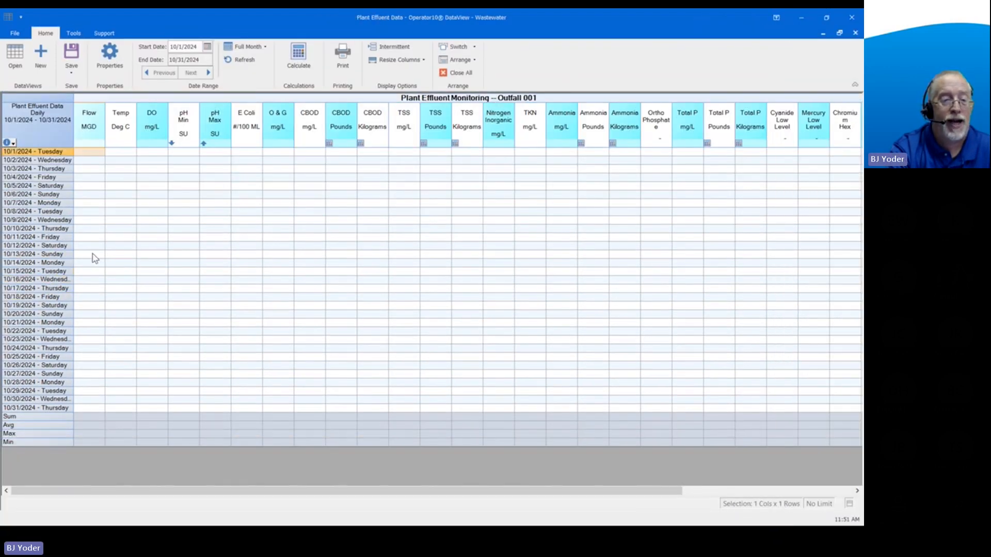
right_click(338, 132)
mouse_move(439, 149)
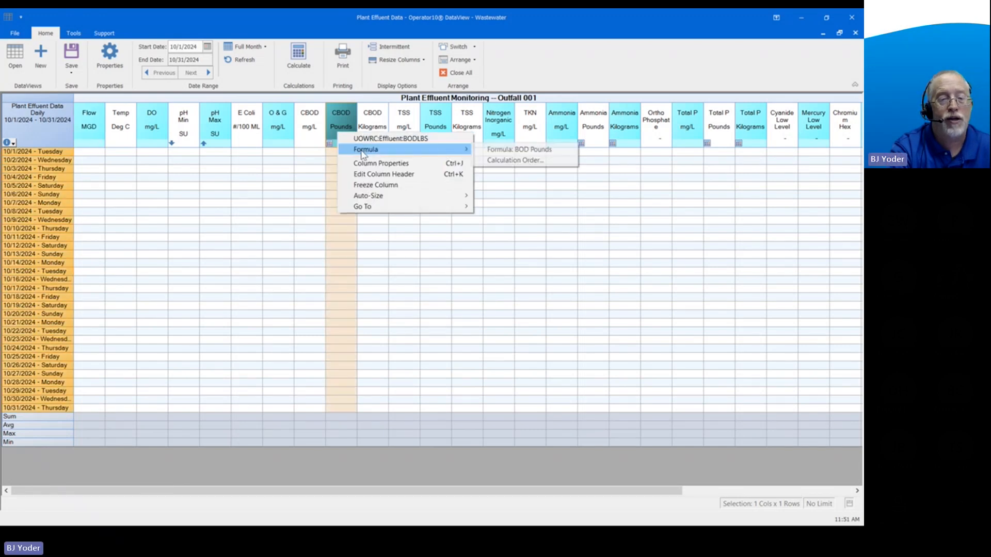
left_click(541, 152)
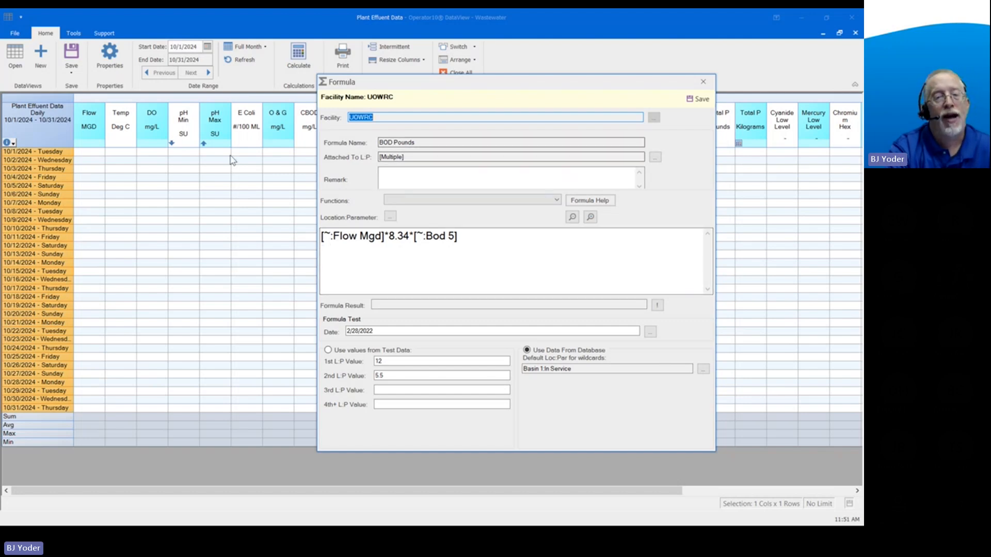
left_click(703, 81)
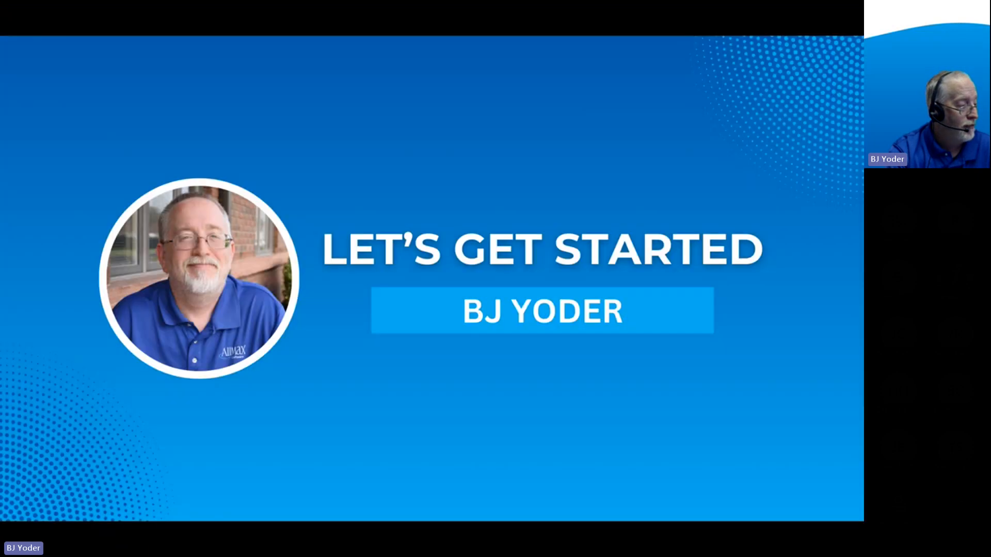
left_click(247, 520)
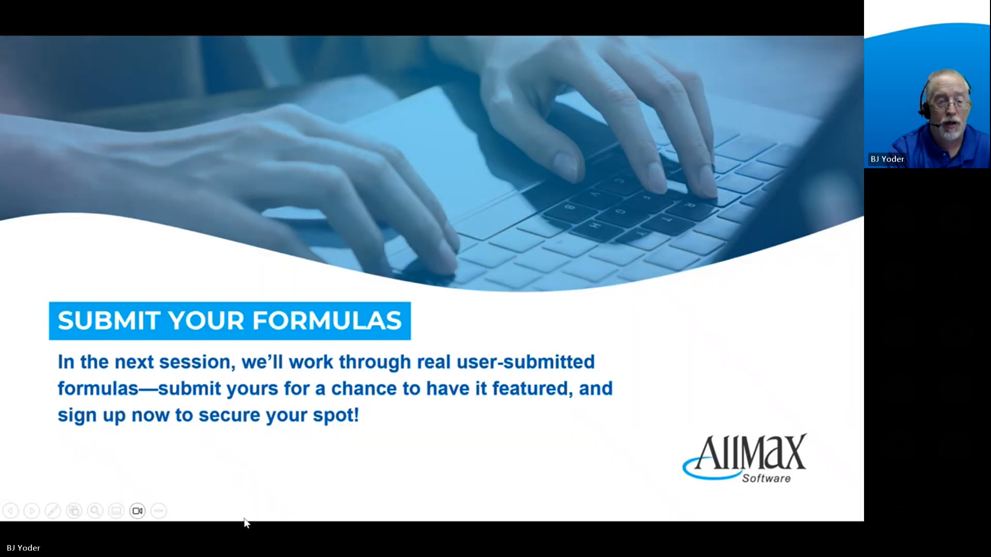